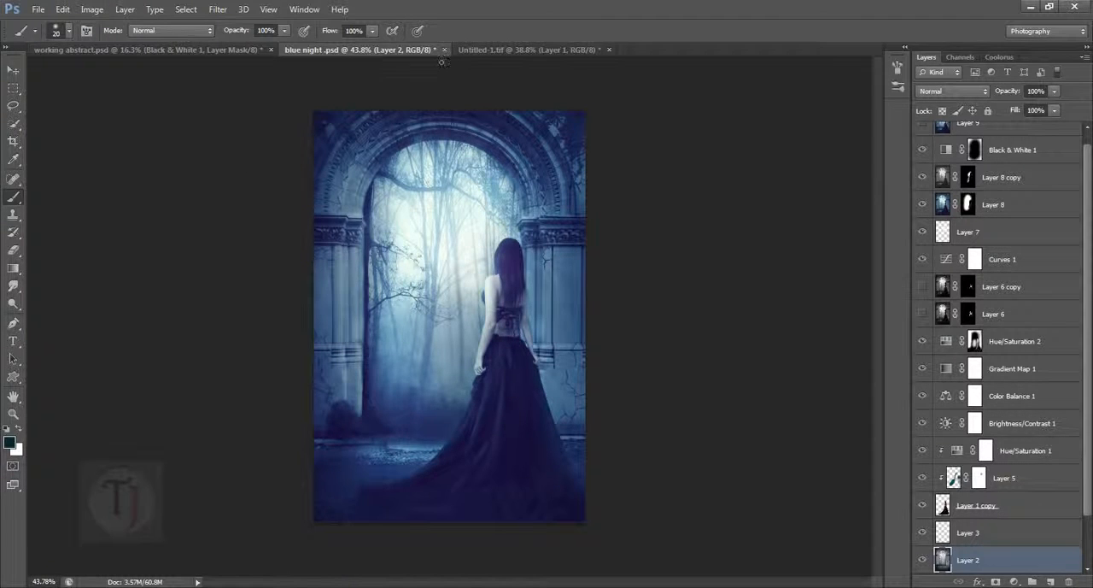
- Examine the cut-out woman in Untitled-1.tif and compare Layer 1 with the original Background by toggling their visibility
{"action": "left_click", "coordinate": [489, 49]}
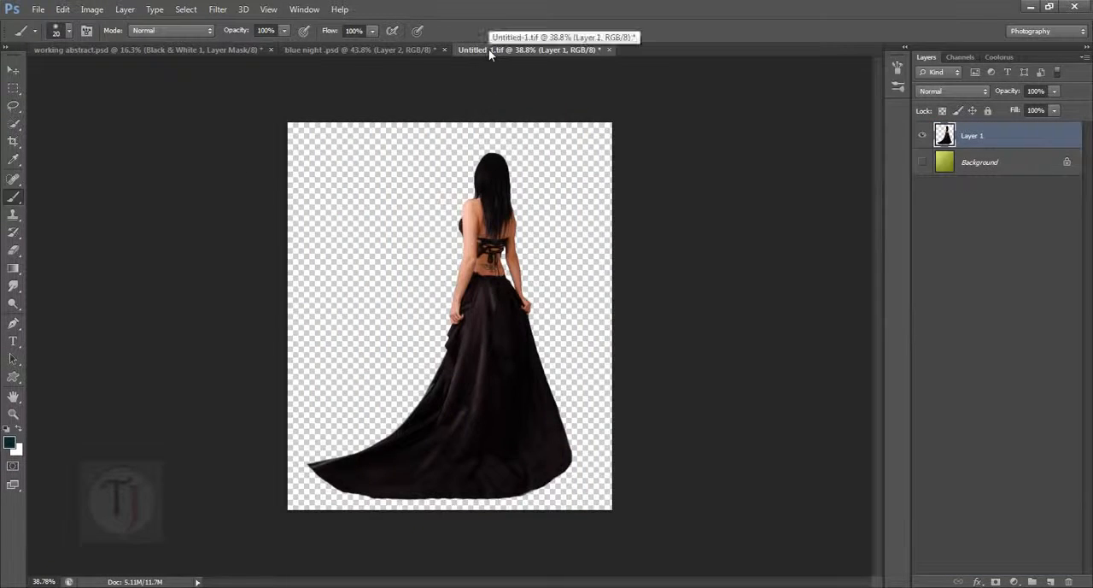
{"action": "scroll", "coordinate": [485, 248], "scroll_direction": "up", "scroll_amount": 5}
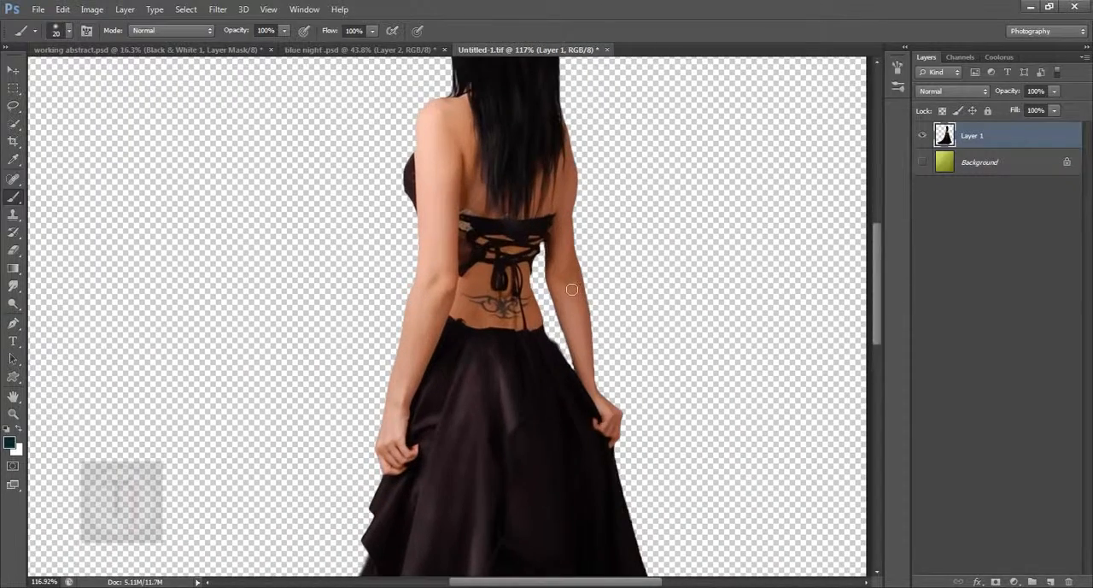
{"action": "scroll", "coordinate": [568, 306], "scroll_direction": "down", "scroll_amount": 2}
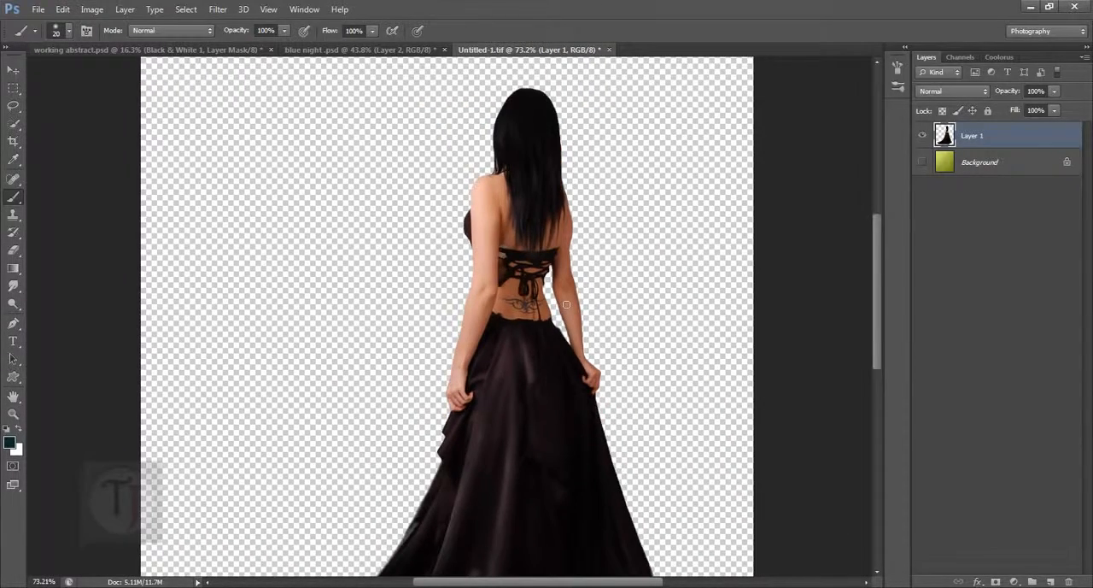
{"action": "scroll", "coordinate": [566, 304], "scroll_direction": "down", "scroll_amount": 1}
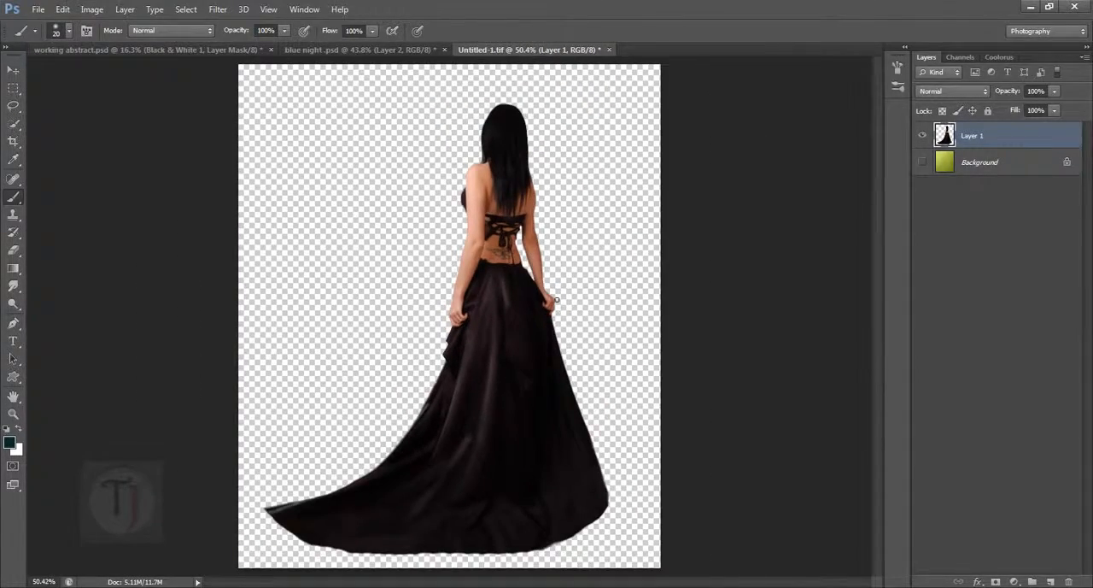
{"action": "left_click", "coordinate": [923, 167]}
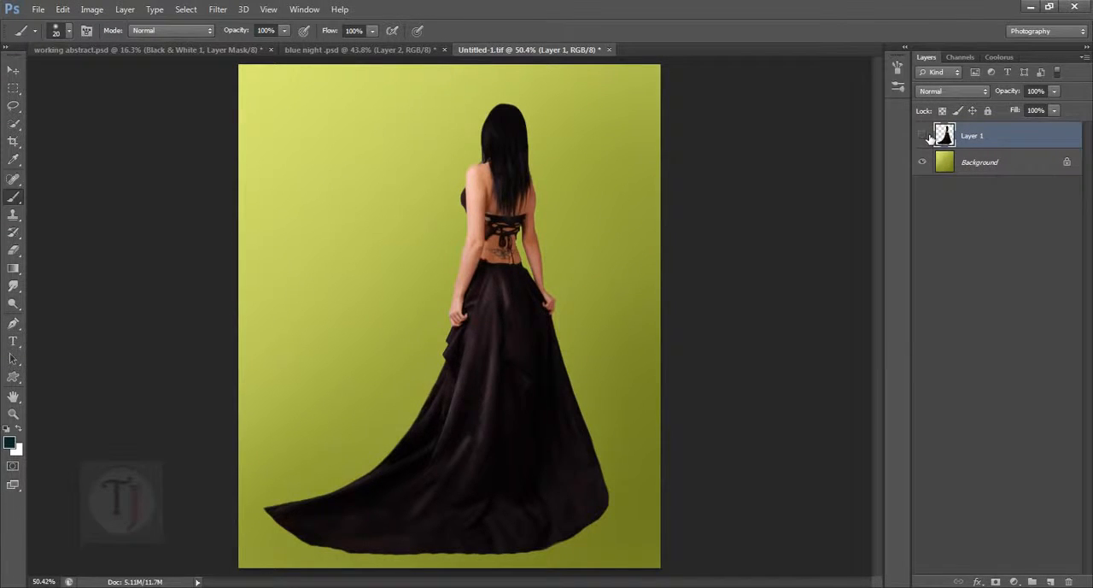
{"action": "left_click", "coordinate": [929, 136]}
{"action": "left_click", "coordinate": [928, 137]}
- Isolate Layer 2, the archway background, in blue night .psd and copy the whole image into a new document
{"action": "left_click", "coordinate": [383, 49]}
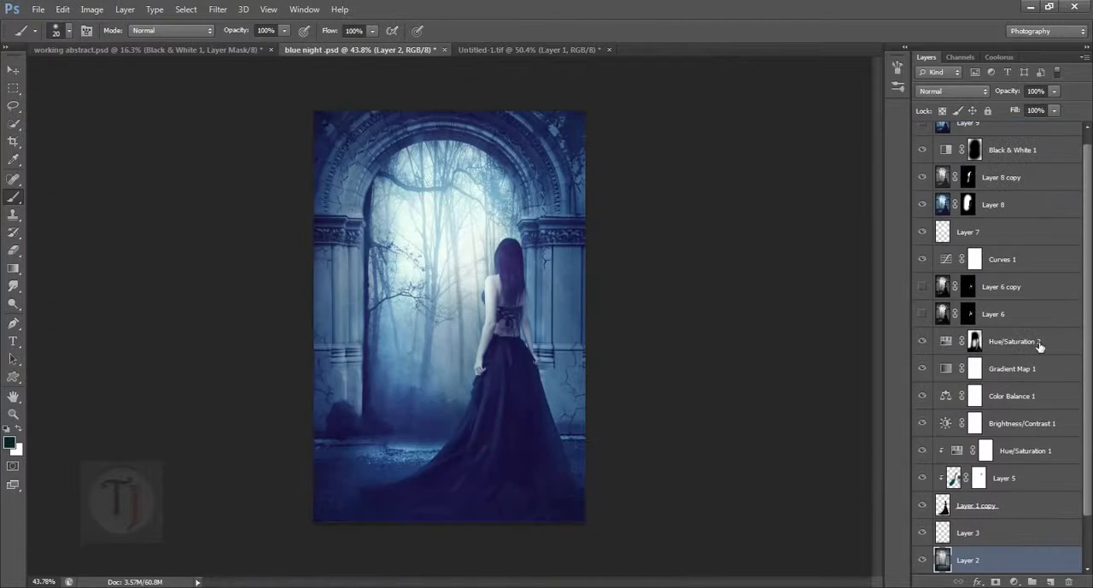
{"action": "left_click", "coordinate": [923, 560], "text": "alt"}
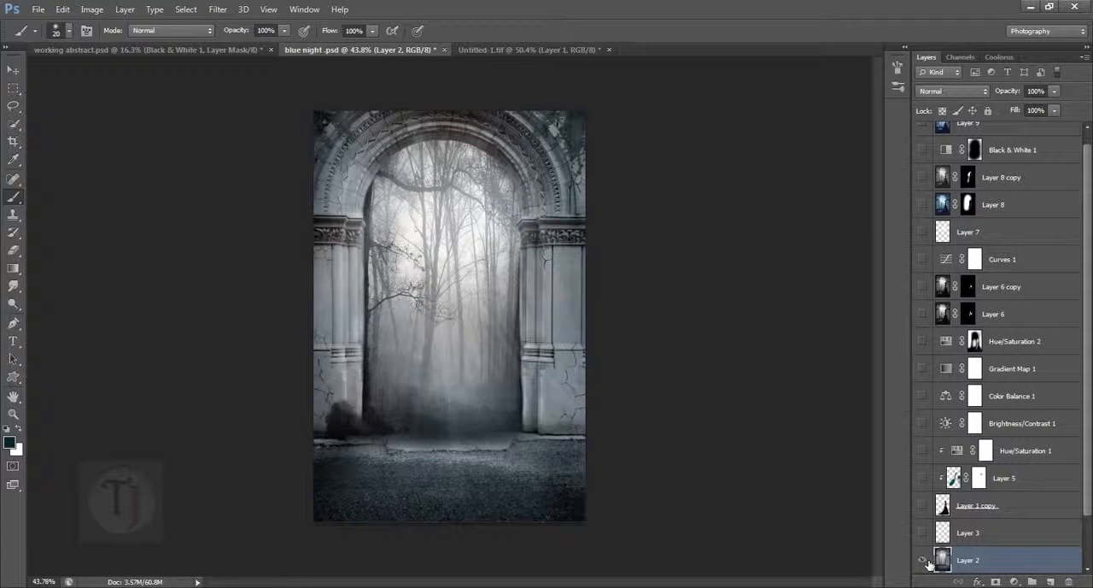
{"action": "key", "text": "ctrl+a"}
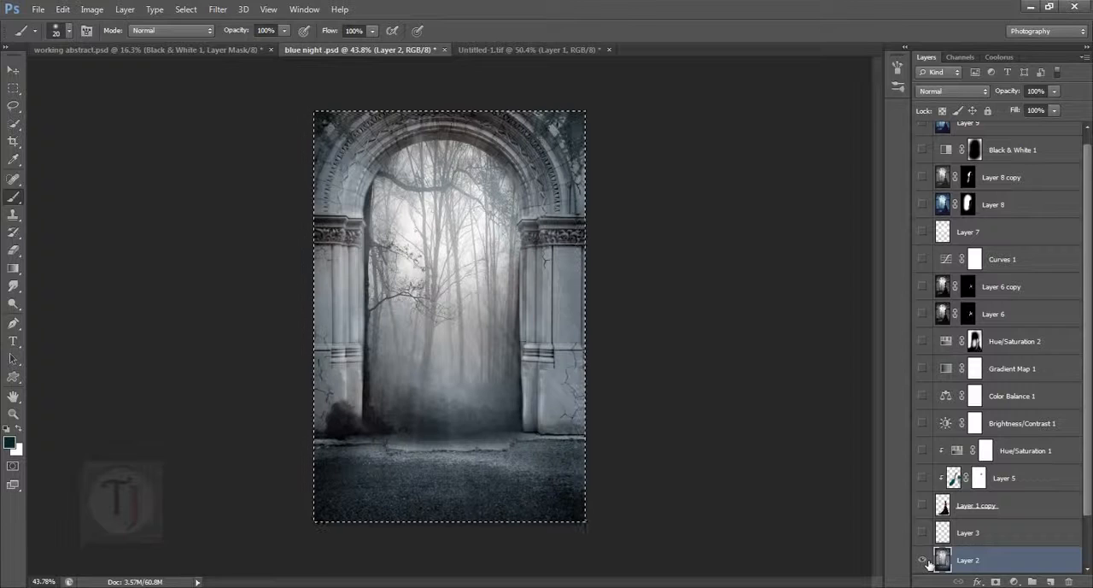
{"action": "key", "text": "ctrl+n"}
{"action": "key", "text": "Return"}
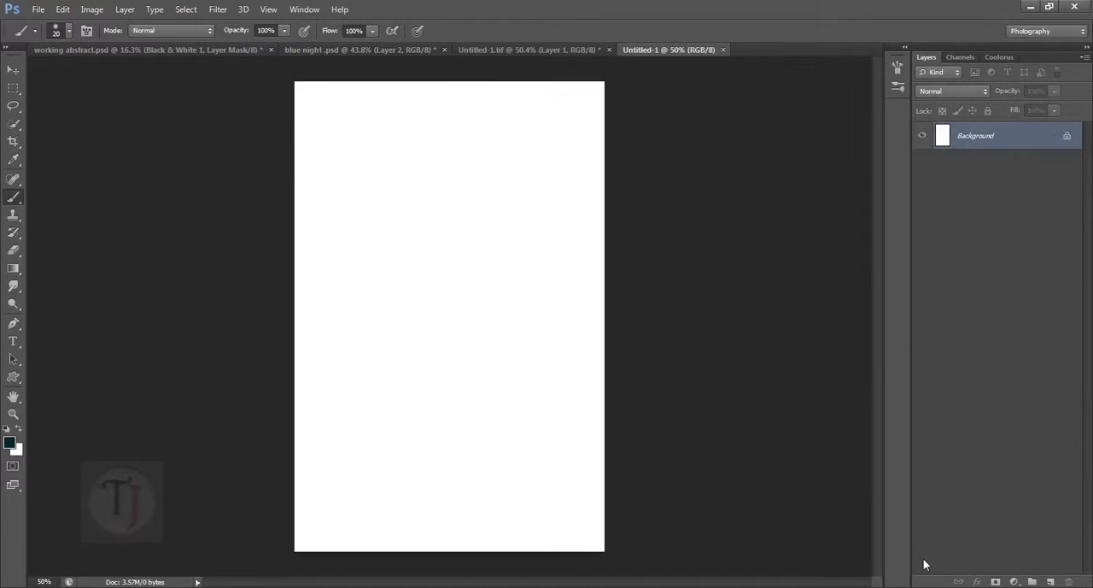
{"action": "key", "text": "ctrl+v"}
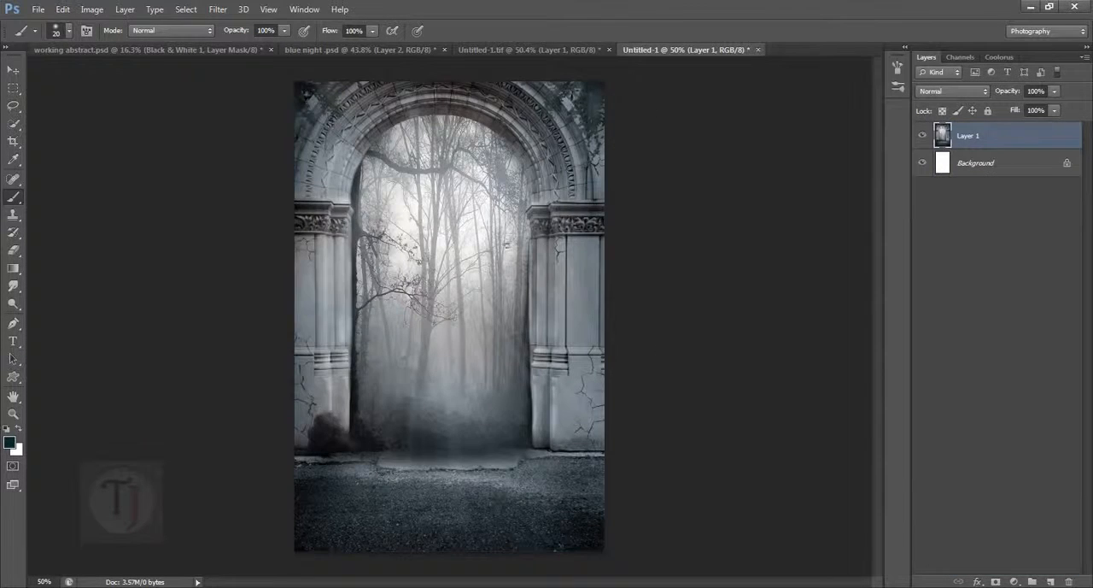
- Float the Untitled-1.tif window, copy the cut-out woman layer into the new archway document, and minimize the floating window
{"action": "left_click", "coordinate": [527, 50]}
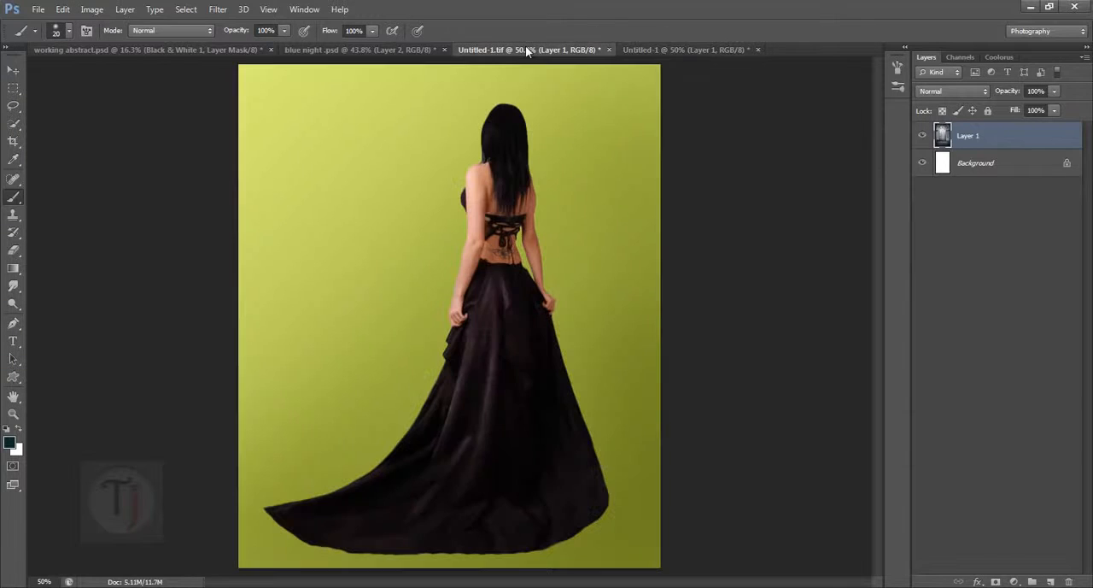
{"action": "left_click_drag", "start_coordinate": [527, 50], "coordinate": [540, 157]}
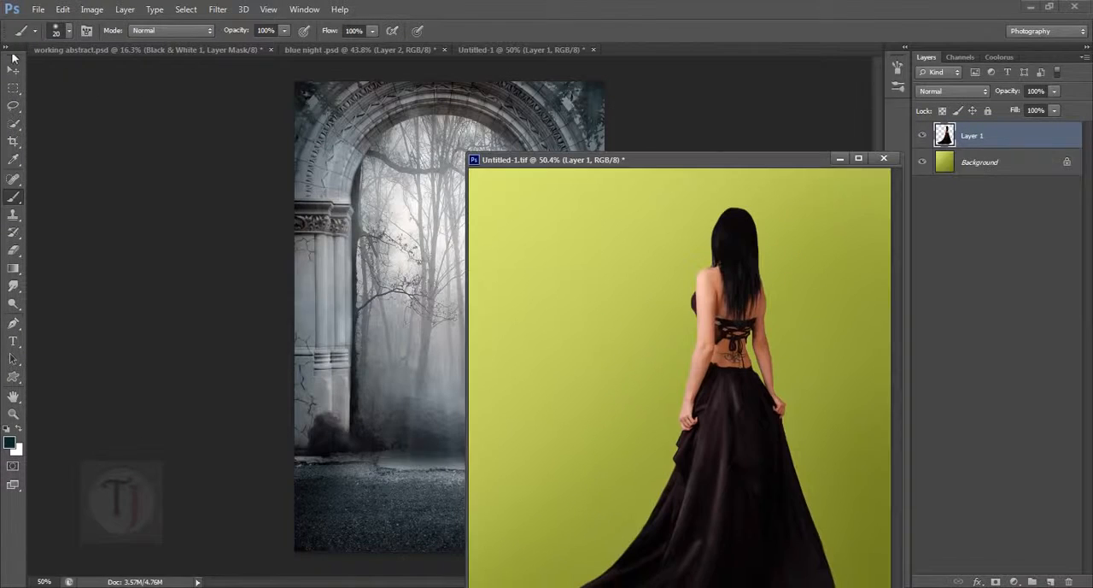
{"action": "left_click", "coordinate": [11, 71]}
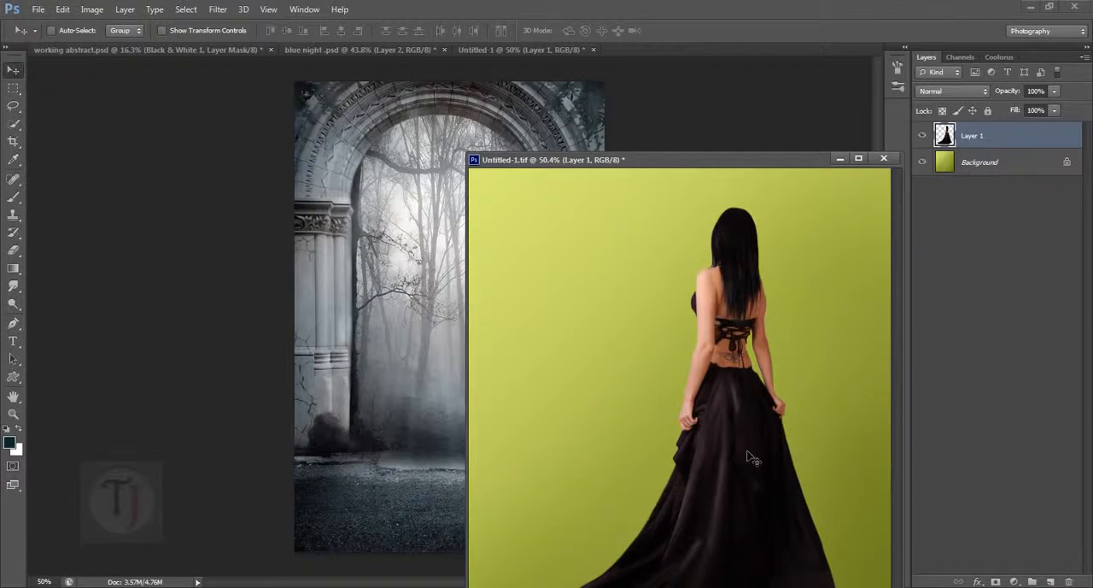
{"action": "left_click_drag", "start_coordinate": [750, 458], "coordinate": [325, 350]}
{"action": "left_click_drag", "start_coordinate": [391, 346], "coordinate": [391, 346]}
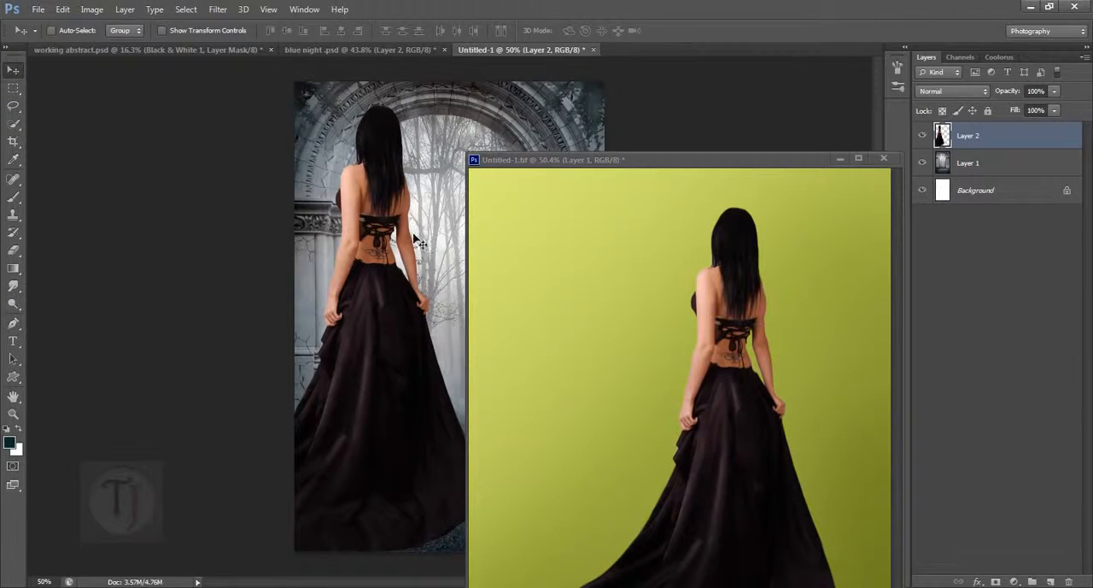
{"action": "left_click", "coordinate": [838, 159]}
- Scale the woman to 67.79% and place her on the ground in front of the archway's right pillar
{"action": "left_click_drag", "start_coordinate": [371, 304], "coordinate": [477, 309]}
{"action": "key", "text": "ctrl+t"}
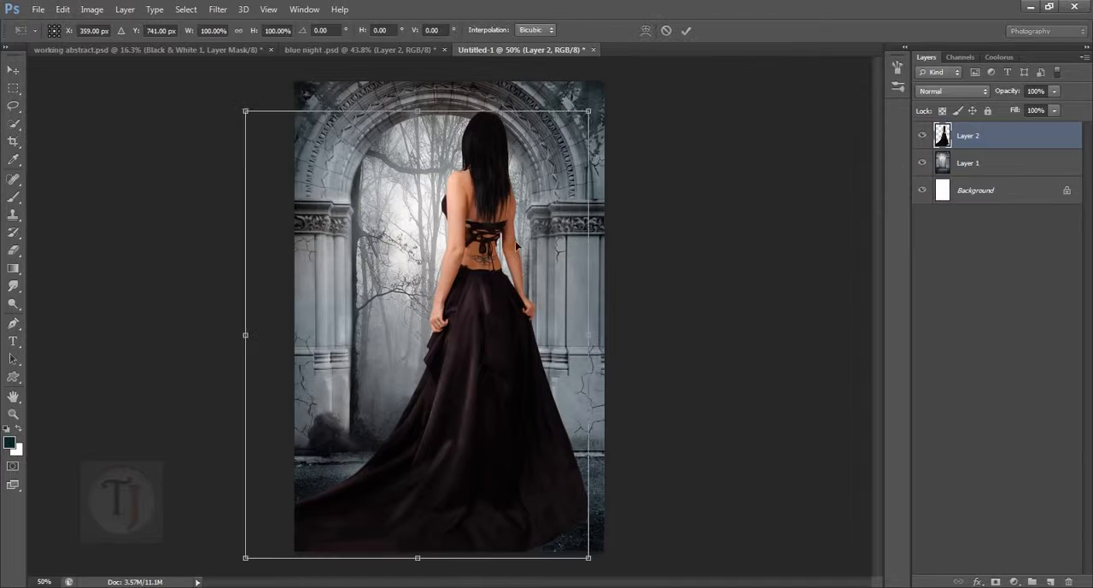
{"action": "left_click_drag", "start_coordinate": [591, 114], "coordinate": [518, 203]}
{"action": "left_click_drag", "start_coordinate": [484, 317], "coordinate": [535, 362]}
{"action": "left_click_drag", "start_coordinate": [571, 252], "coordinate": [588, 229]}
{"action": "mouse_move", "coordinate": [523, 373]}
{"action": "left_mouse_down"}
{"action": "mouse_move", "coordinate": [513, 369]}
{"action": "mouse_move", "coordinate": [517, 380]}
{"action": "left_mouse_up"}
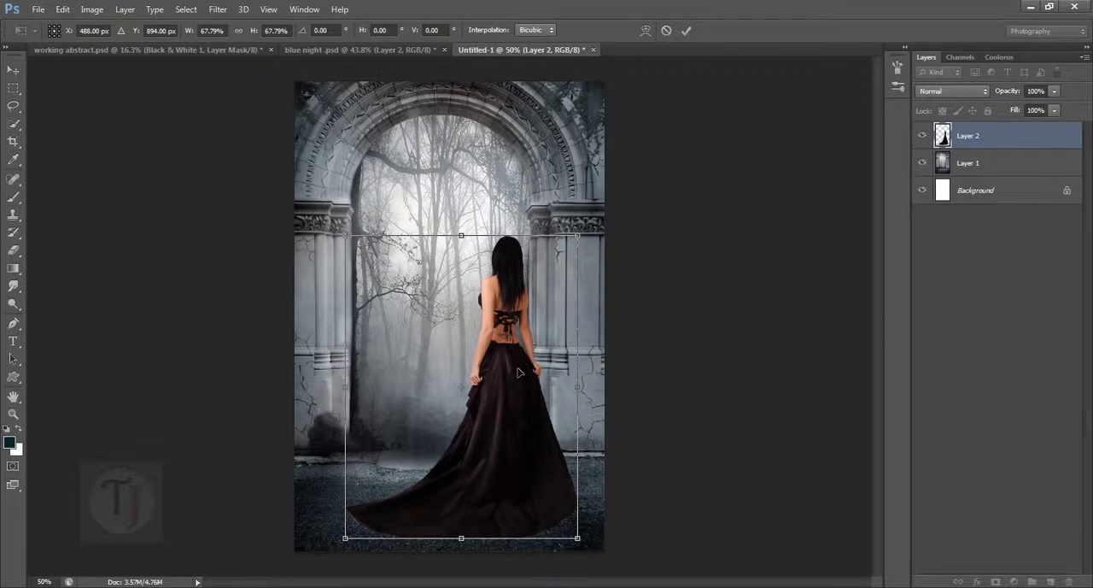
{"action": "key", "text": "Return"}
{"action": "left_click_drag", "start_coordinate": [516, 382], "coordinate": [523, 384]}
{"action": "scroll", "coordinate": [528, 423], "scroll_direction": "up", "scroll_amount": 3}
{"action": "scroll", "coordinate": [530, 429], "scroll_direction": "down", "scroll_amount": 5}
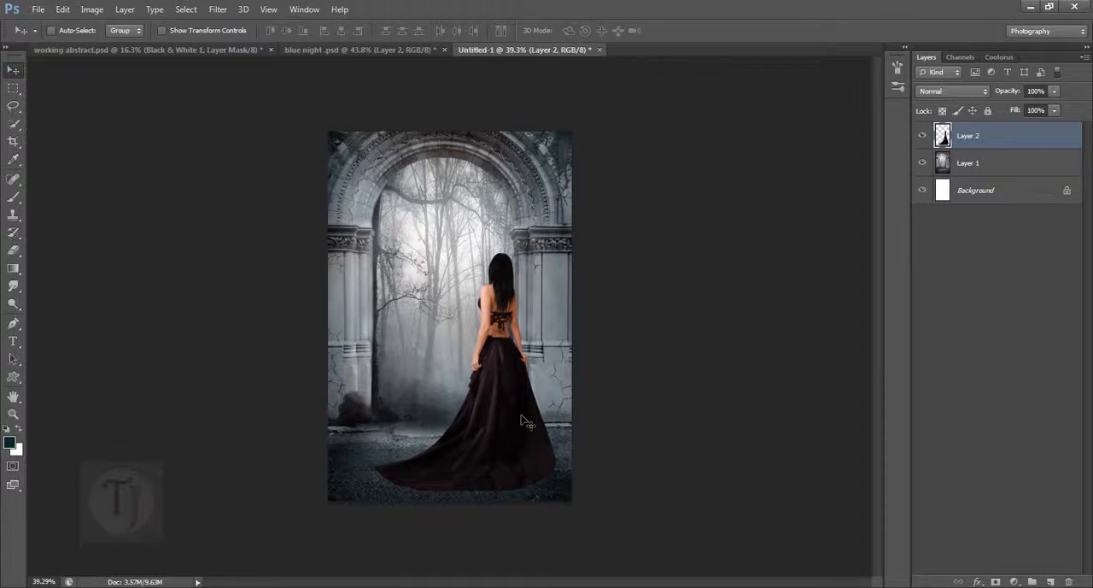
- Show all layers of blue night .psd again, check its bottom Layer 1, and return to the new composite
{"action": "left_click", "coordinate": [401, 49]}
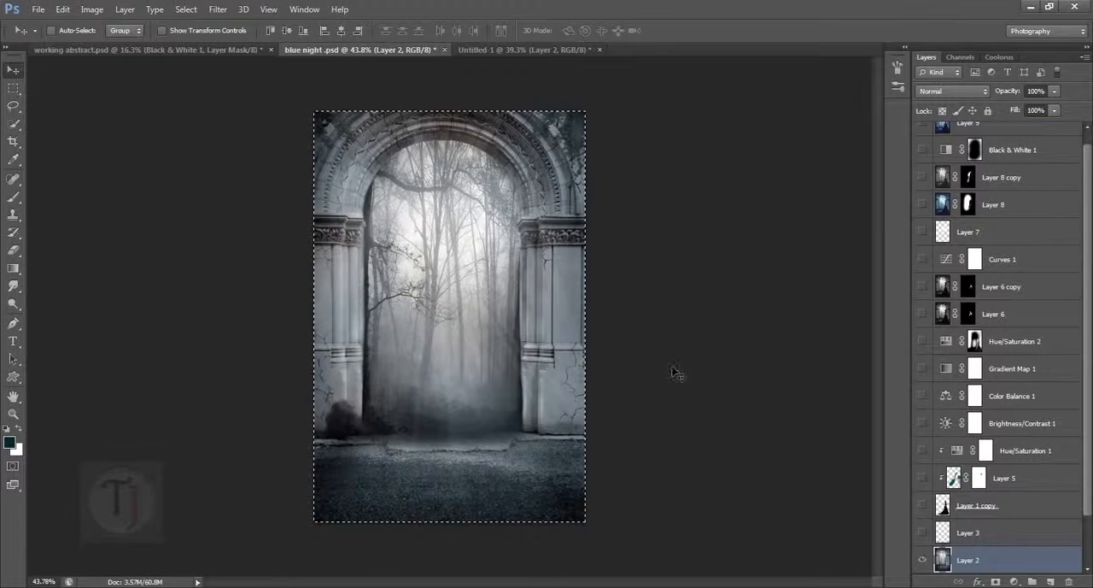
{"action": "left_click", "coordinate": [921, 559], "text": "alt"}
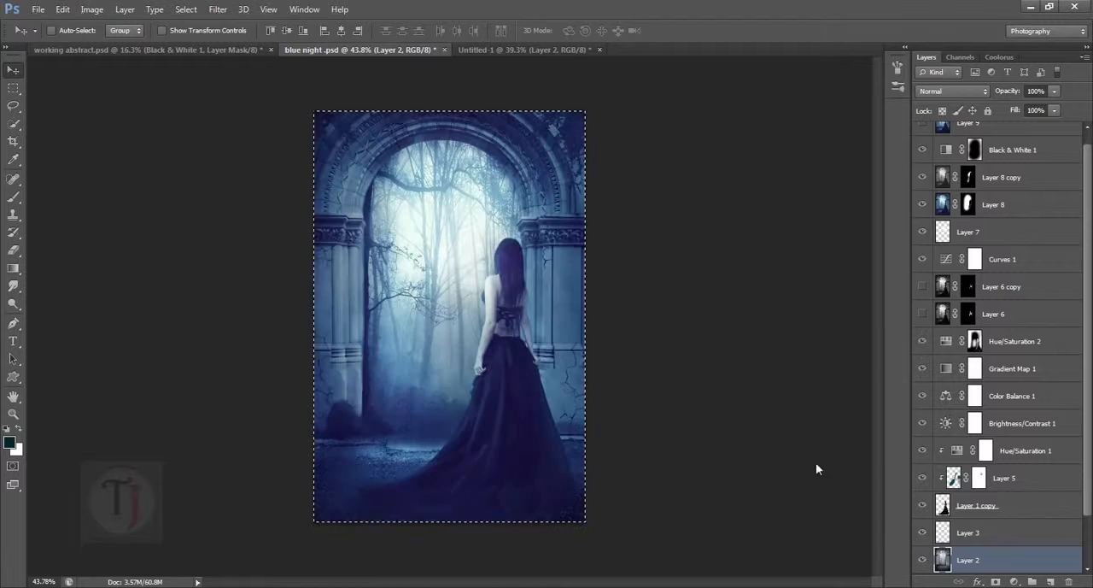
{"action": "scroll", "coordinate": [950, 512], "scroll_direction": "down", "scroll_amount": 2}
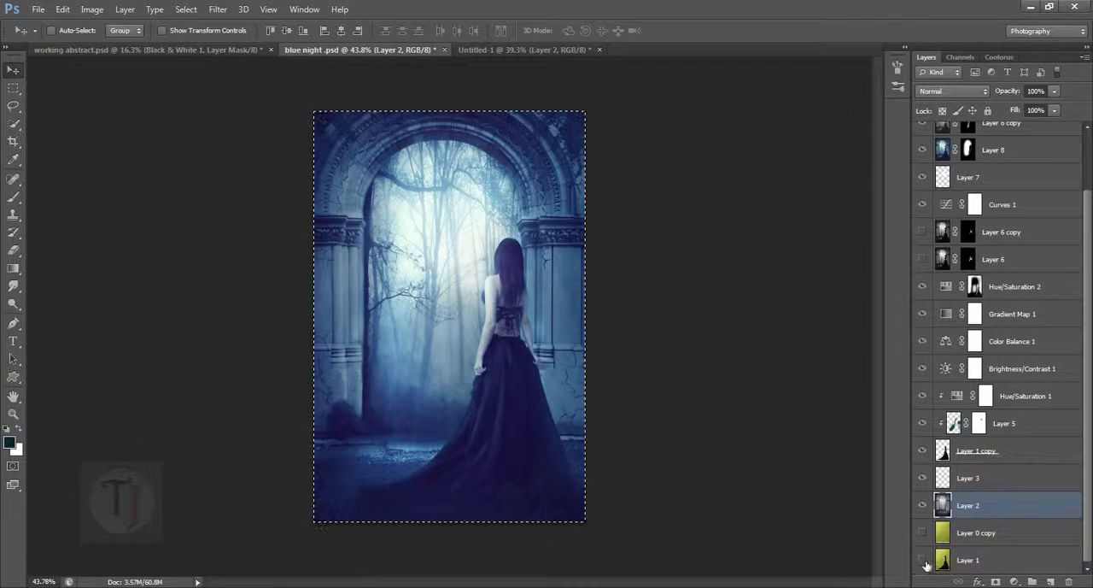
{"action": "left_click", "coordinate": [924, 562], "text": "alt"}
{"action": "left_click", "coordinate": [926, 562], "text": "alt"}
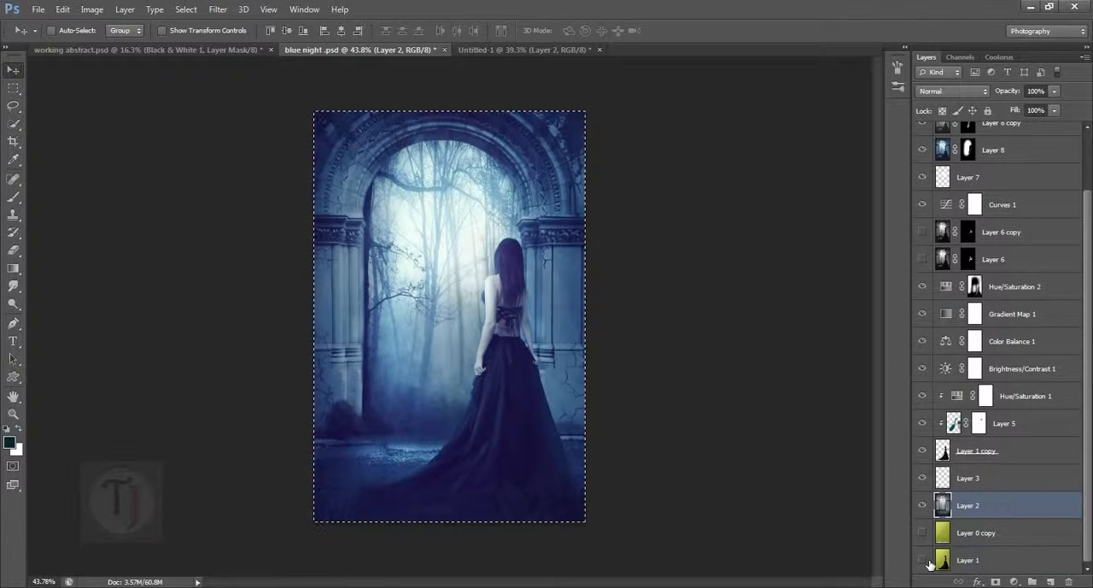
{"action": "left_click", "coordinate": [511, 49]}
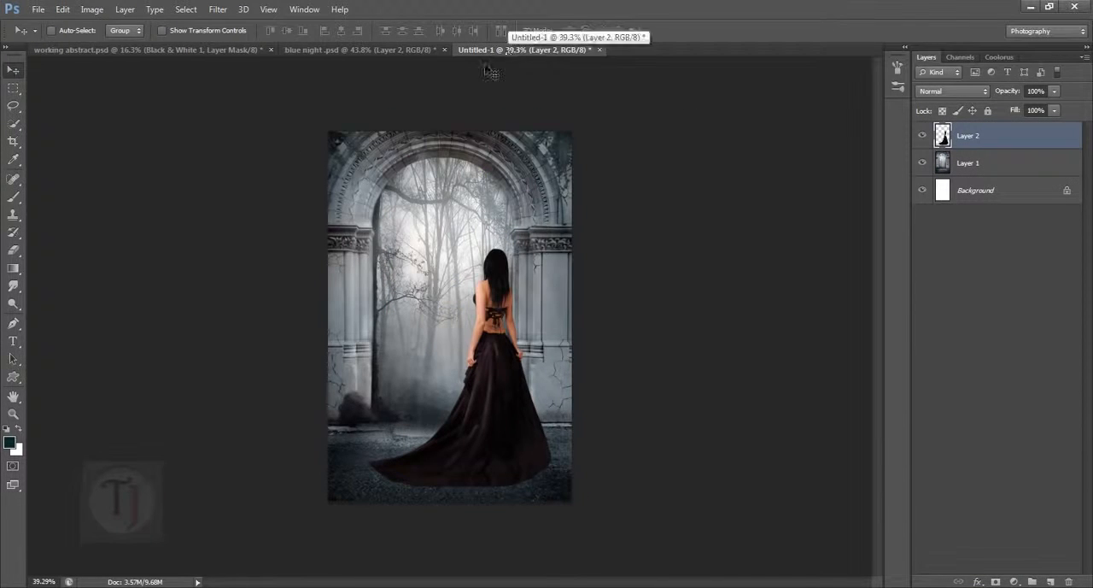
- In blue night .psd, show only Layer 2, Layer 3 and Layer 1 copy to review the early stage of the composite
{"action": "left_click", "coordinate": [415, 51]}
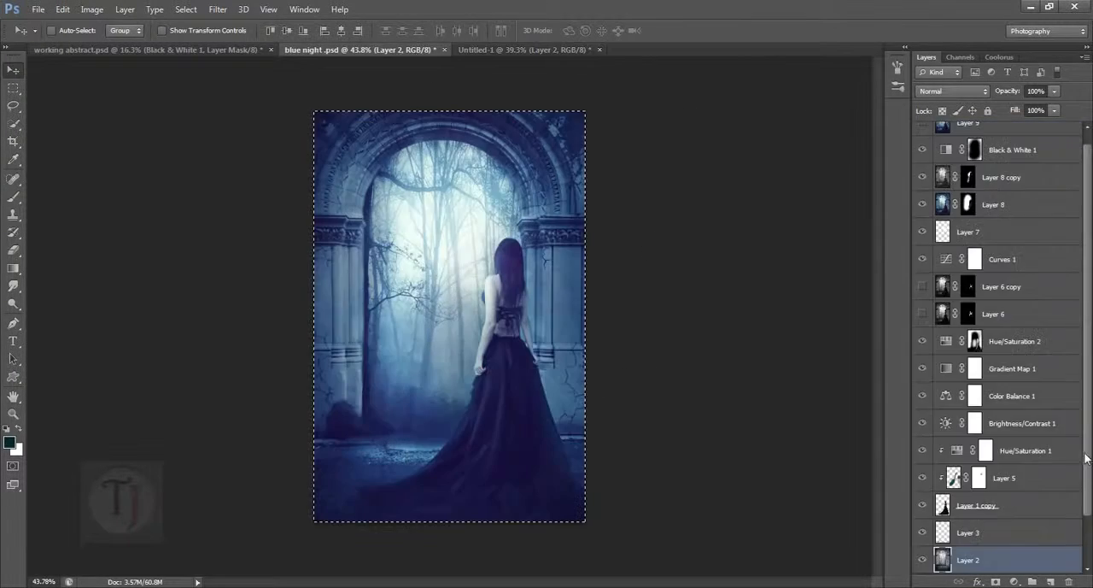
{"action": "key", "text": "alt"}
{"action": "key", "text": "alt"}
{"action": "left_click", "coordinate": [923, 559], "text": "alt"}
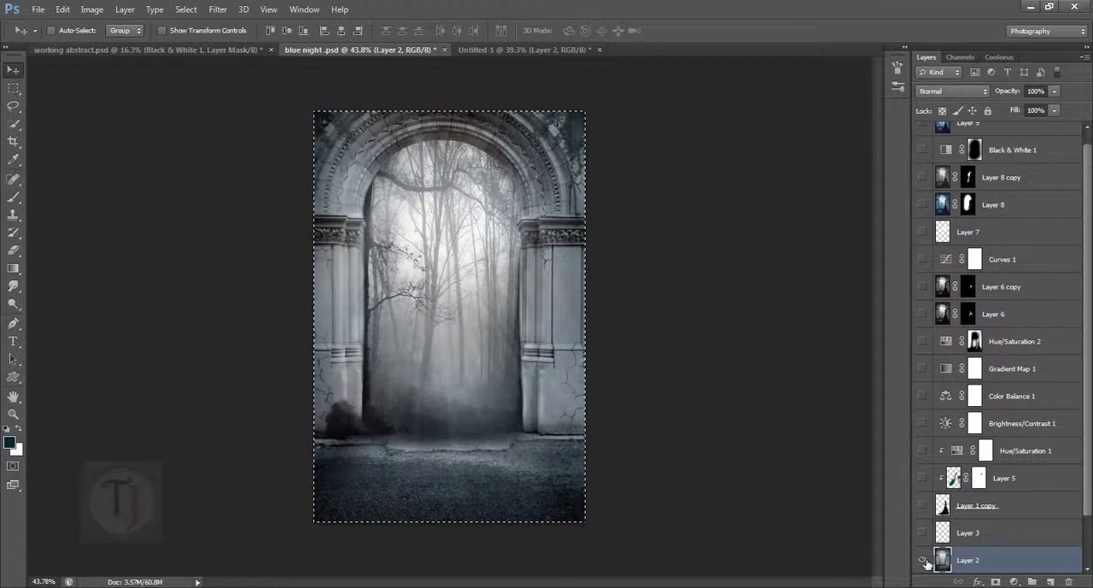
{"action": "left_click", "coordinate": [923, 532]}
{"action": "left_click", "coordinate": [922, 505]}
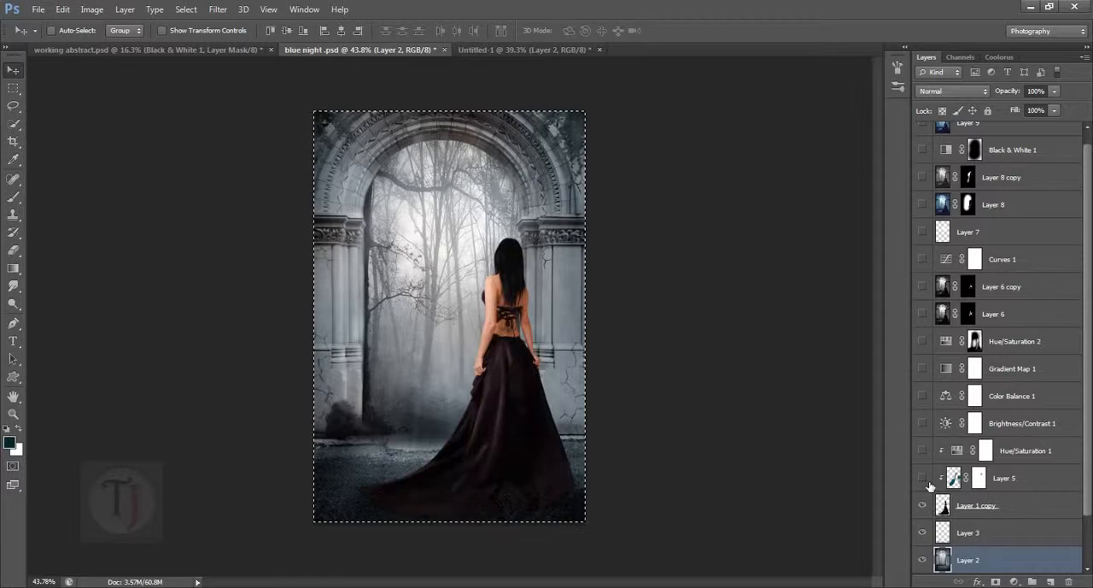
- Examine the shadow under the dress hem by toggling the visibility of Layer 3 in blue night .psd
{"action": "left_click", "coordinate": [973, 508]}
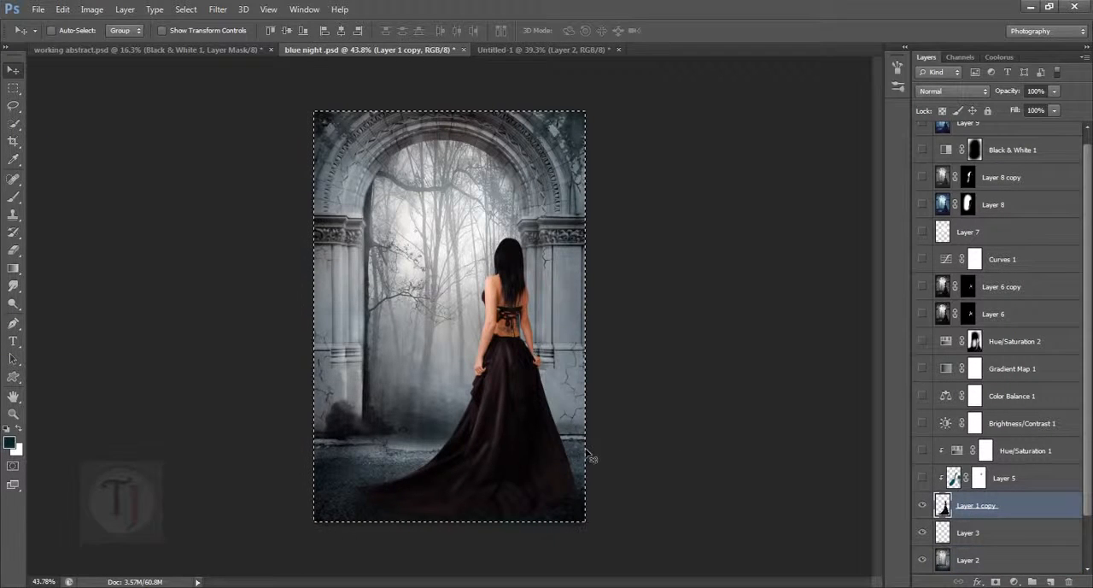
{"action": "scroll", "coordinate": [467, 511], "scroll_direction": "up", "scroll_amount": 4}
{"action": "scroll", "coordinate": [467, 512], "scroll_direction": "up", "scroll_amount": 3}
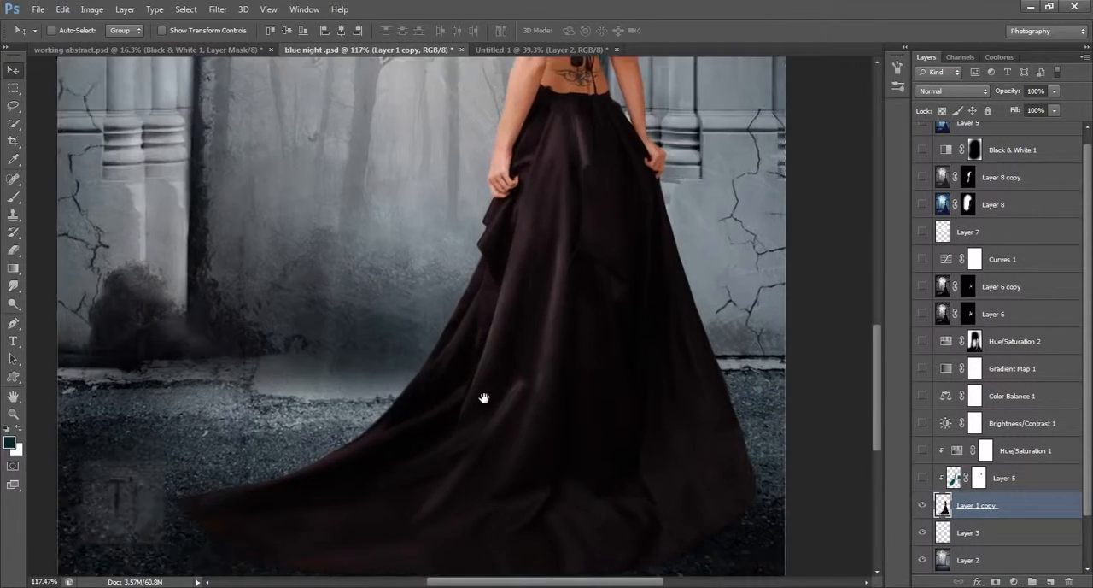
{"action": "left_click", "coordinate": [923, 535]}
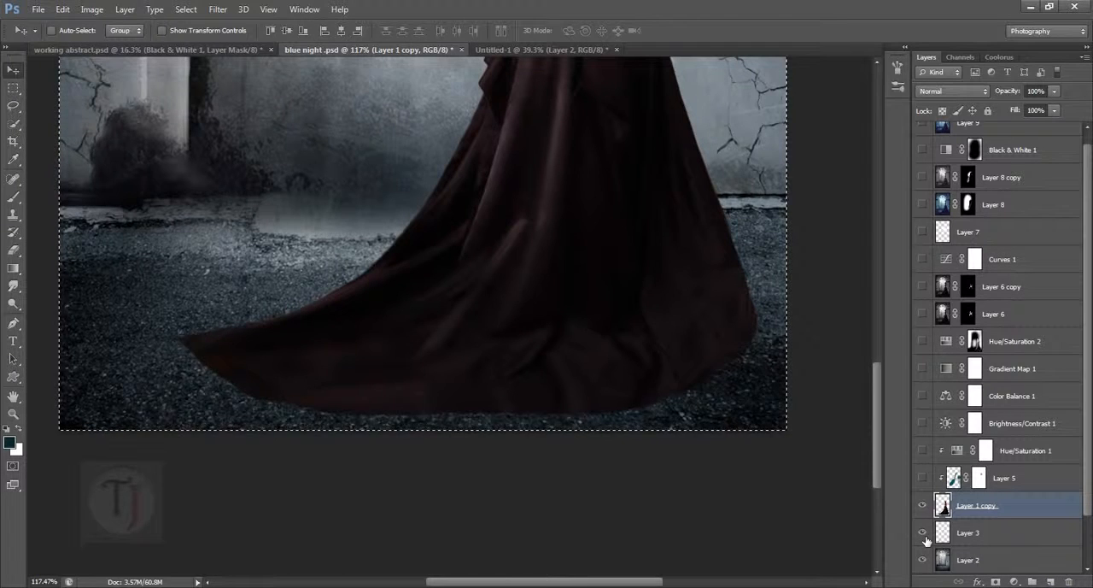
{"action": "left_click", "coordinate": [923, 535]}
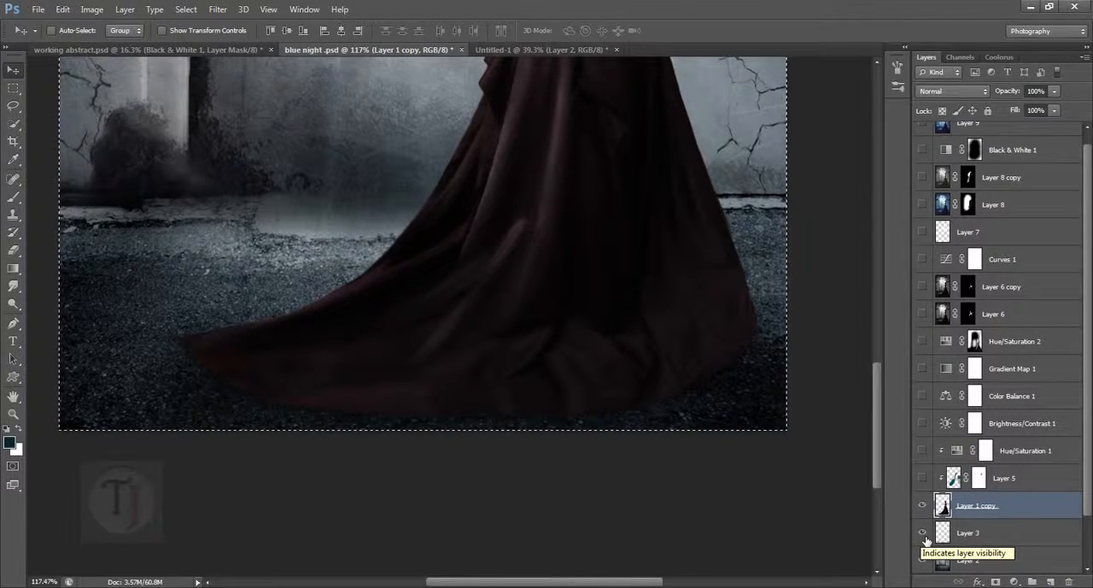
{"action": "left_click", "coordinate": [925, 537]}
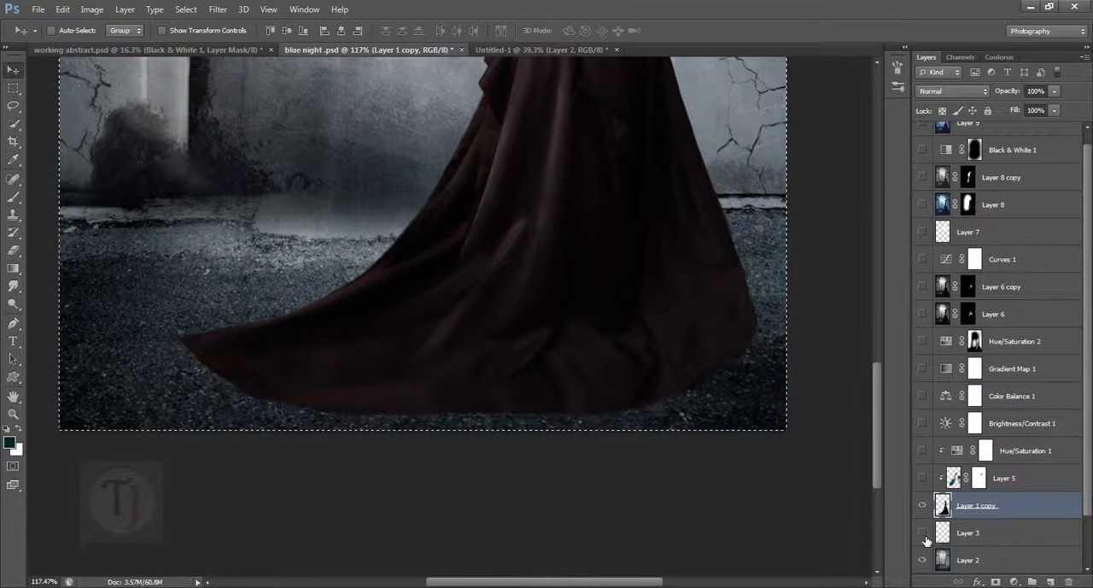
{"action": "left_click", "coordinate": [924, 537]}
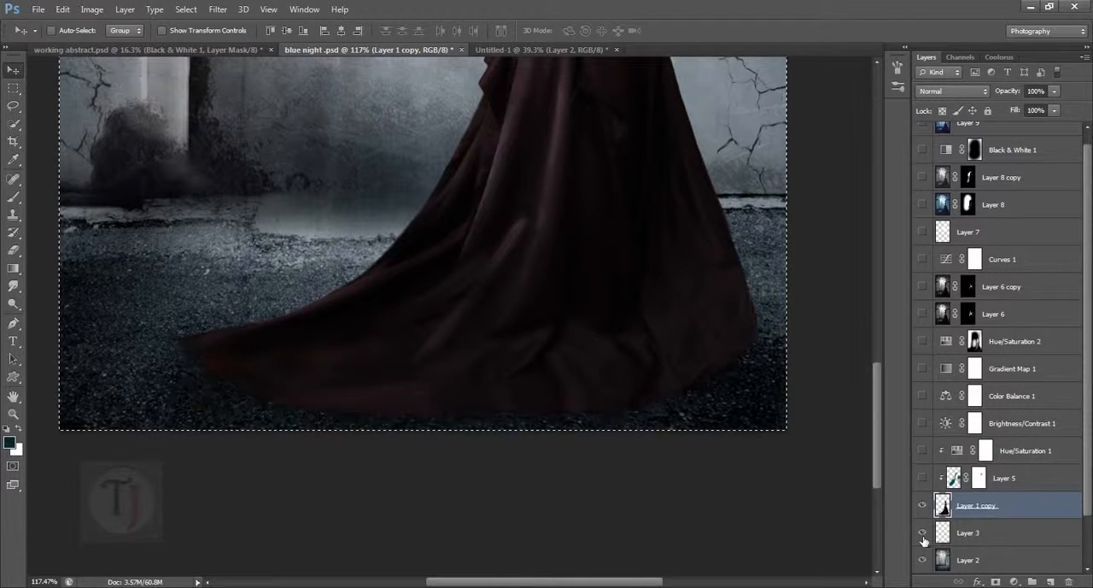
- In the new composite, add an empty layer between the archway and the woman and activate the Brush tool
{"action": "left_click", "coordinate": [518, 50]}
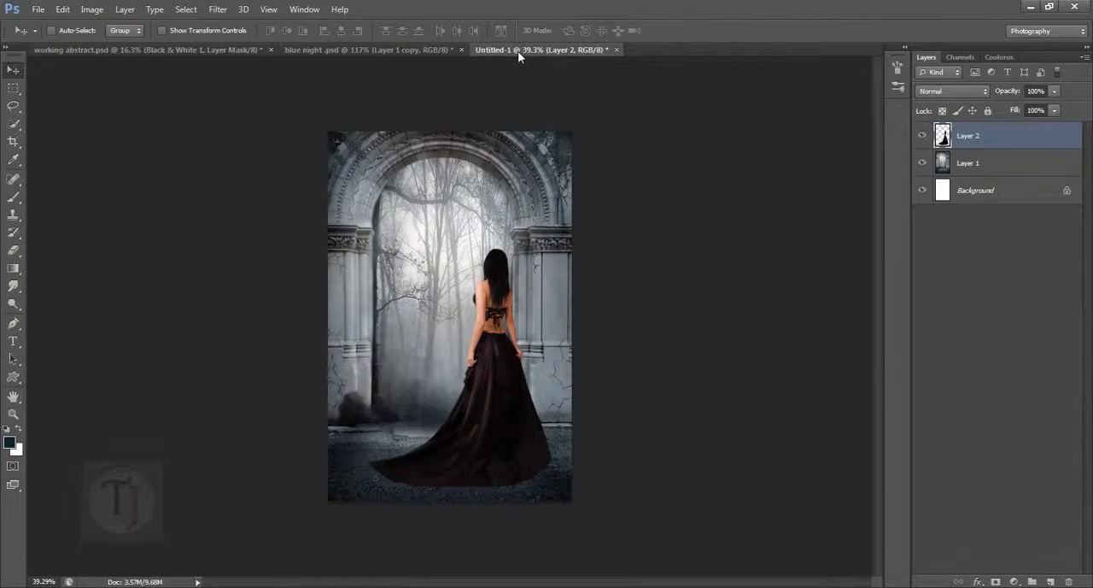
{"action": "left_click", "coordinate": [991, 163]}
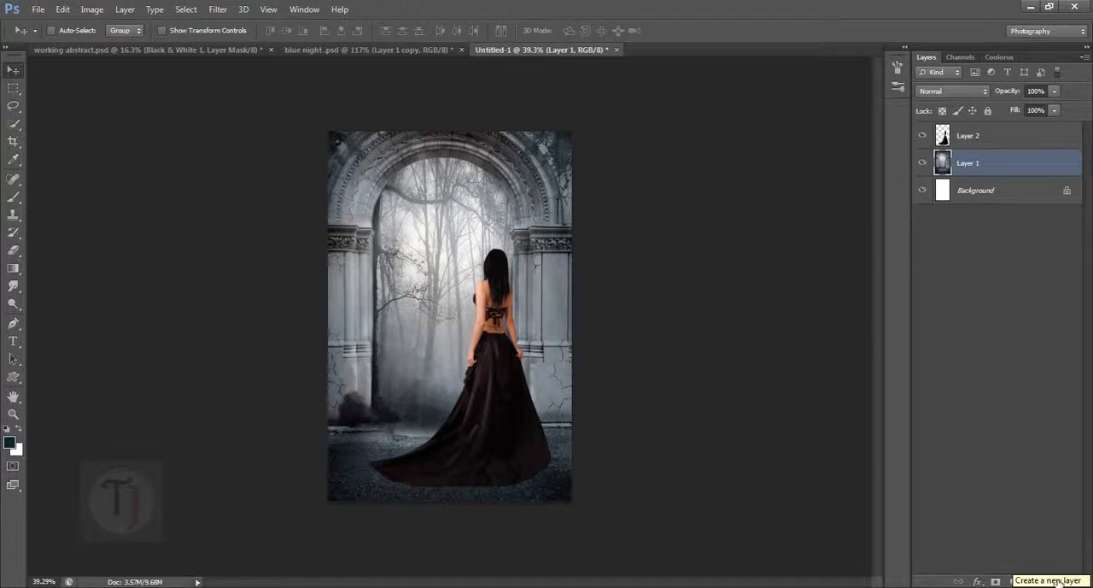
{"action": "left_click", "coordinate": [1056, 581]}
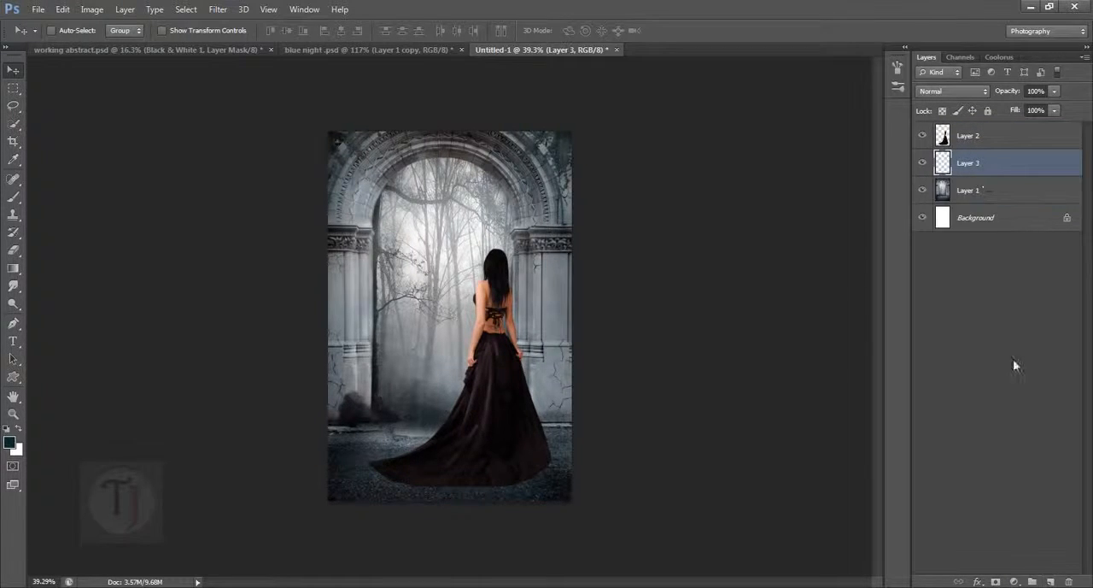
{"action": "right_click", "coordinate": [13, 201]}
{"action": "left_click", "coordinate": [88, 192]}
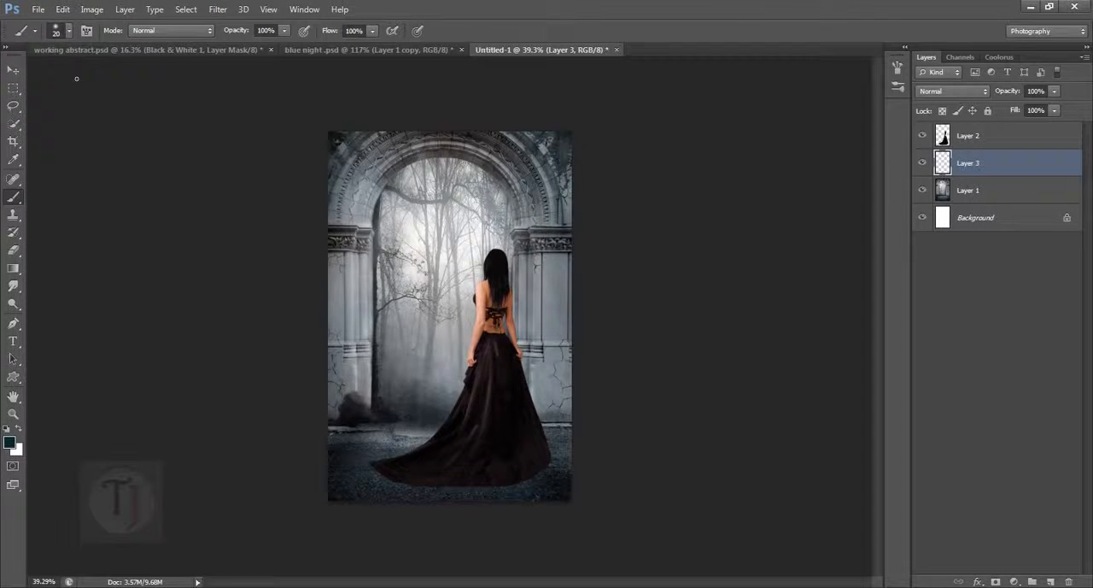
- Set the soft round brush to 200 px and 12% opacity for painting the ground under the dress
{"action": "left_click", "coordinate": [69, 32]}
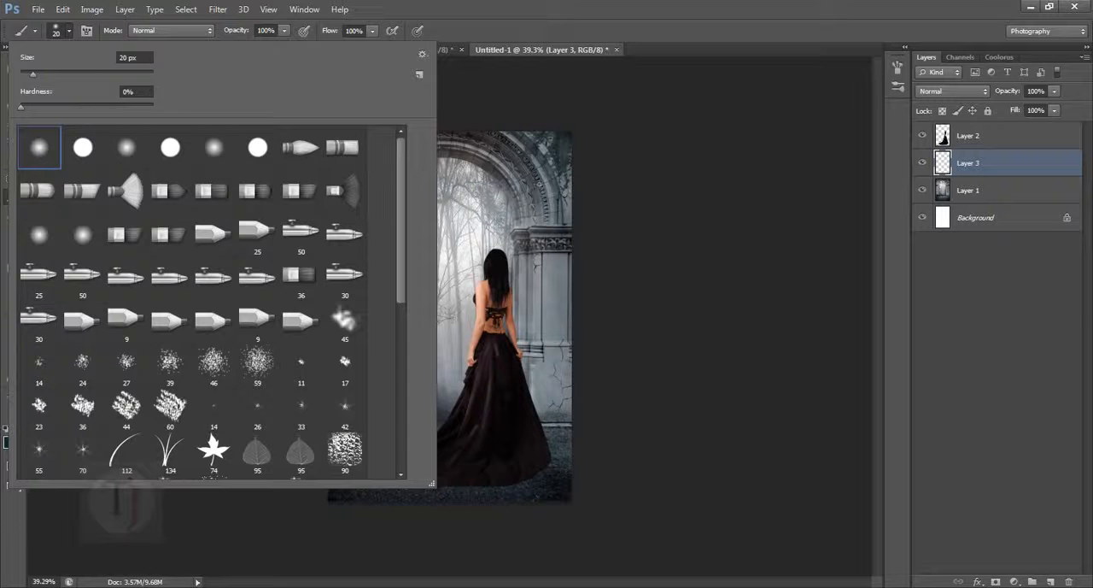
{"action": "left_click", "coordinate": [1051, 179]}
{"action": "scroll", "coordinate": [516, 480], "scroll_direction": "up", "scroll_amount": 6}
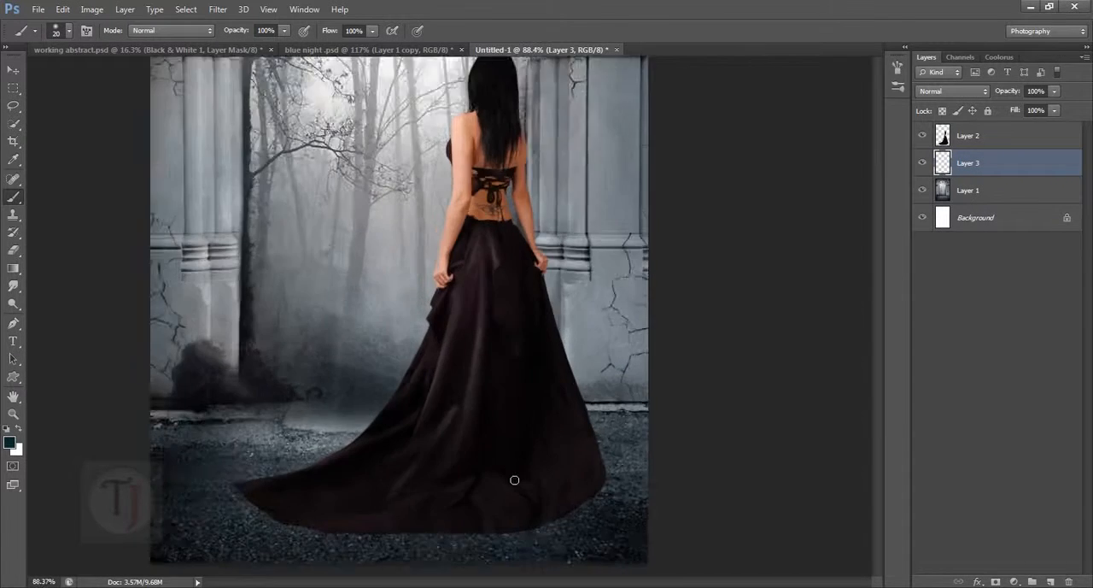
{"action": "left_click_drag", "start_coordinate": [512, 511], "coordinate": [647, 271]}
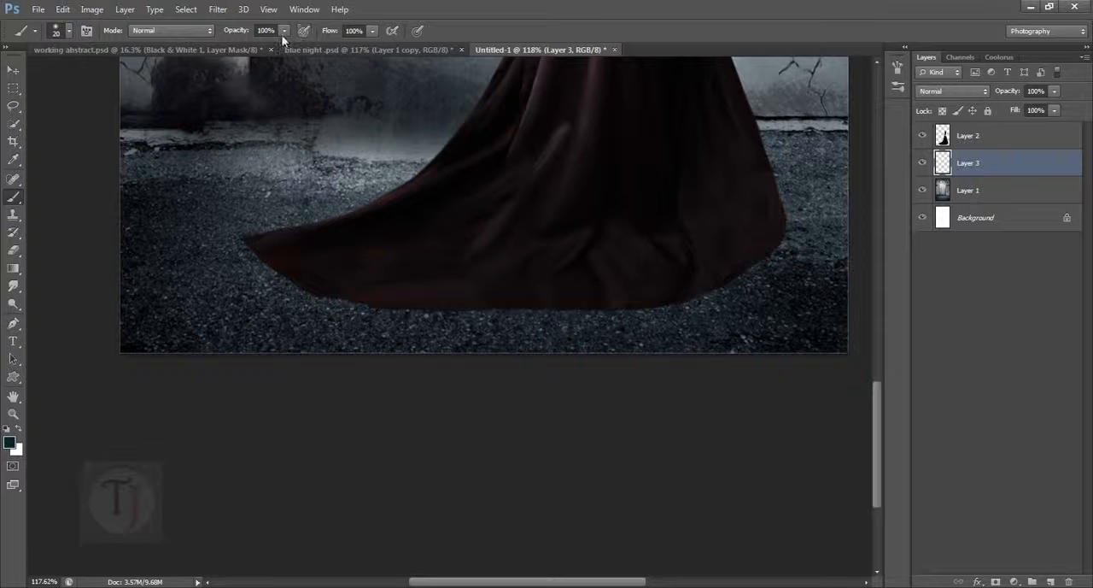
{"action": "left_click_drag", "start_coordinate": [230, 43], "coordinate": [222, 43]}
{"action": "left_click_drag", "start_coordinate": [627, 286], "coordinate": [567, 311]}
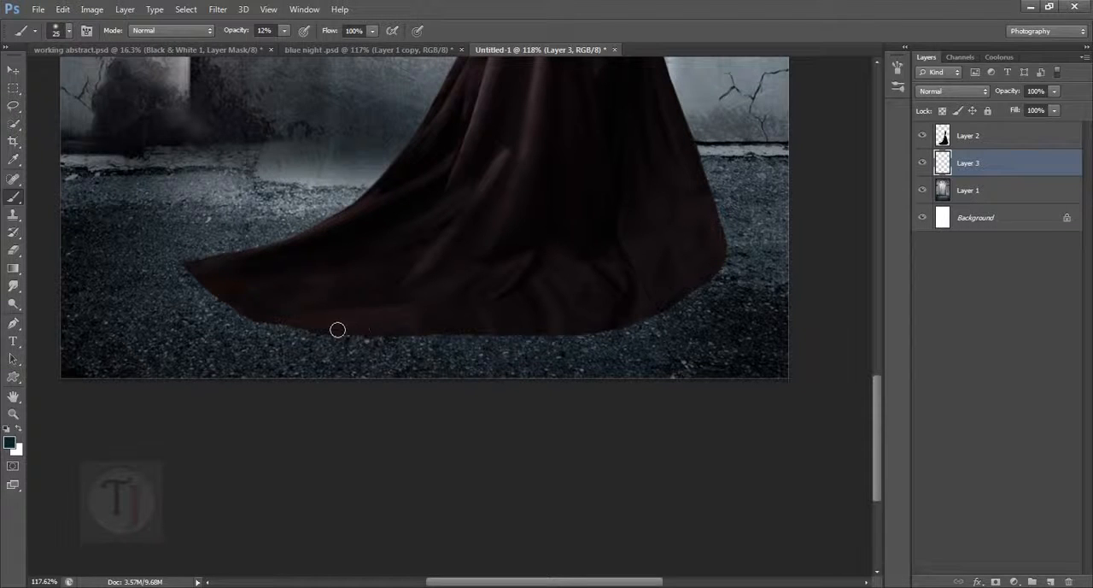
{"action": "key", "text": "bracketright"}
{"action": "key", "text": "bracketright"}
{"action": "key", "text": "bracketright"}
{"action": "key", "text": "bracketright"}
{"action": "key", "text": "bracketright"}
{"action": "key", "text": "bracketright"}
{"action": "key", "text": "bracketright"}
{"action": "key", "text": "bracketright"}
{"action": "key", "text": "bracketright"}
{"action": "key", "text": "bracketright"}
{"action": "key", "text": "bracketright"}
{"action": "key", "text": "bracketright"}
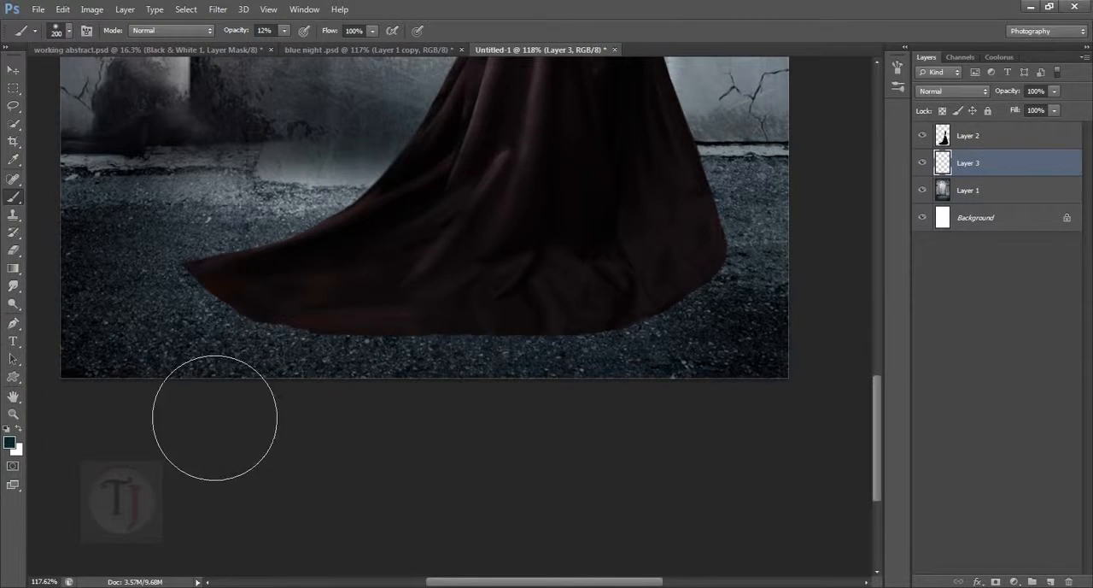
- Try a dark teal shadow over the ground around the dress hem and discard its layer
{"action": "mouse_move", "coordinate": [170, 427]}
{"action": "left_mouse_down"}
{"action": "mouse_move", "coordinate": [287, 390]}
{"action": "mouse_move", "coordinate": [353, 456]}
{"action": "left_mouse_up"}
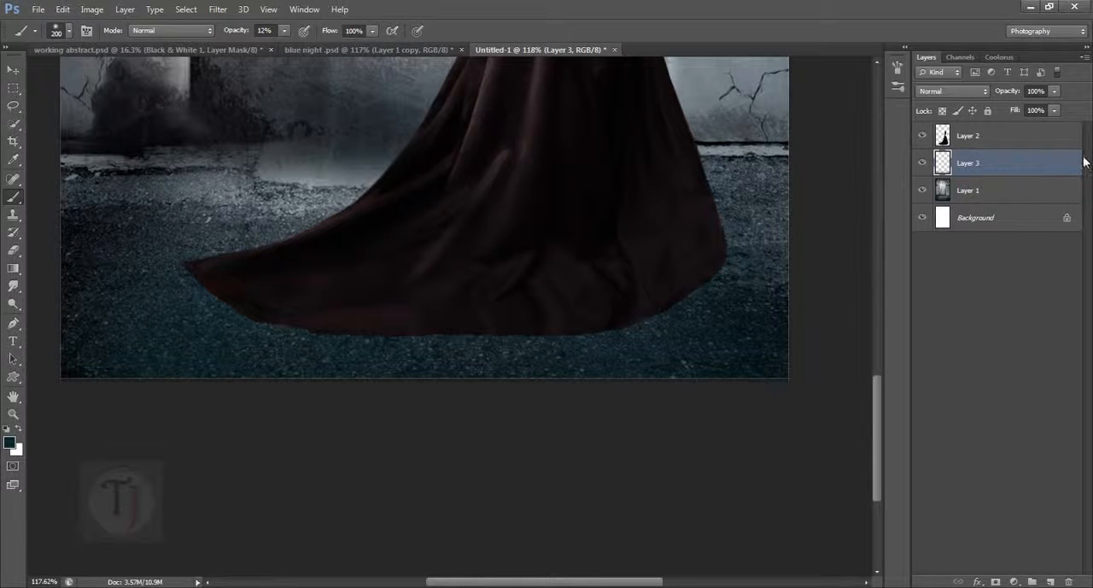
{"action": "key", "text": "ctrl+e"}
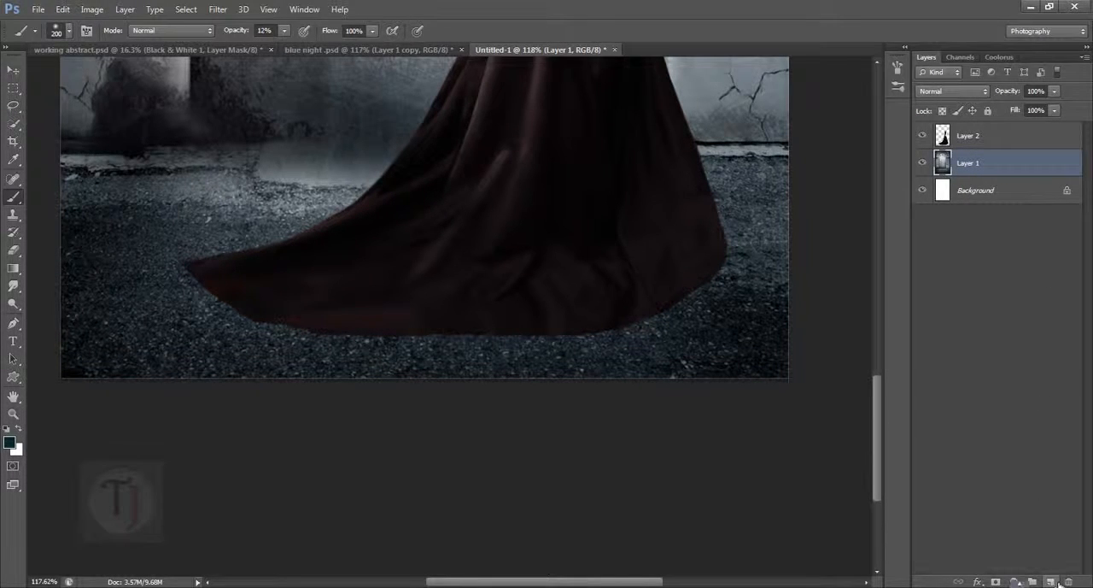
- Add an empty layer beneath the woman and paint a soft black (#000000) shadow across the ground around her hem
{"action": "left_click", "coordinate": [1055, 582]}
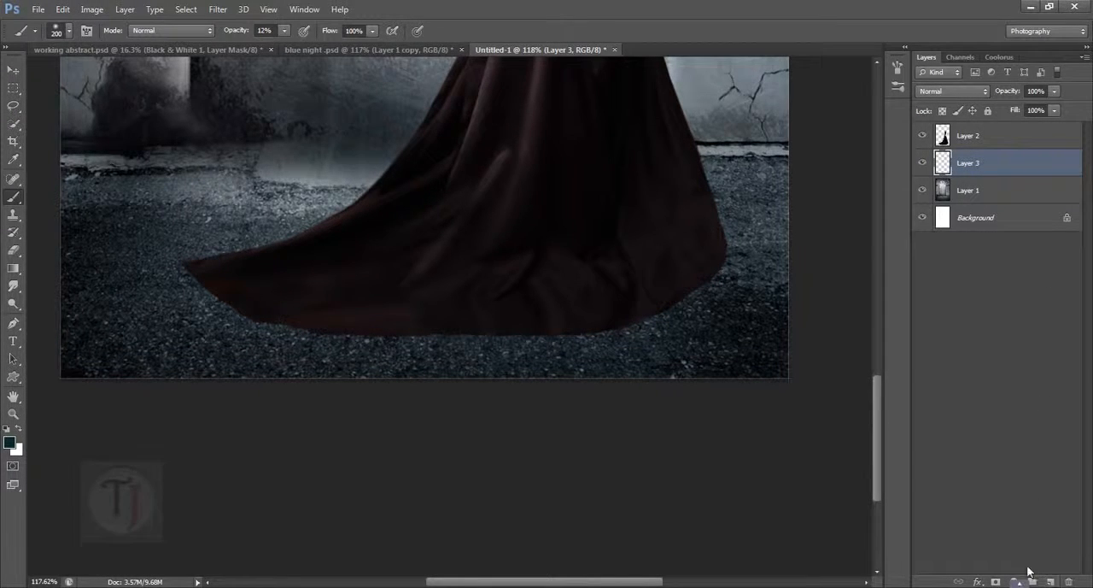
{"action": "left_click", "coordinate": [8, 441]}
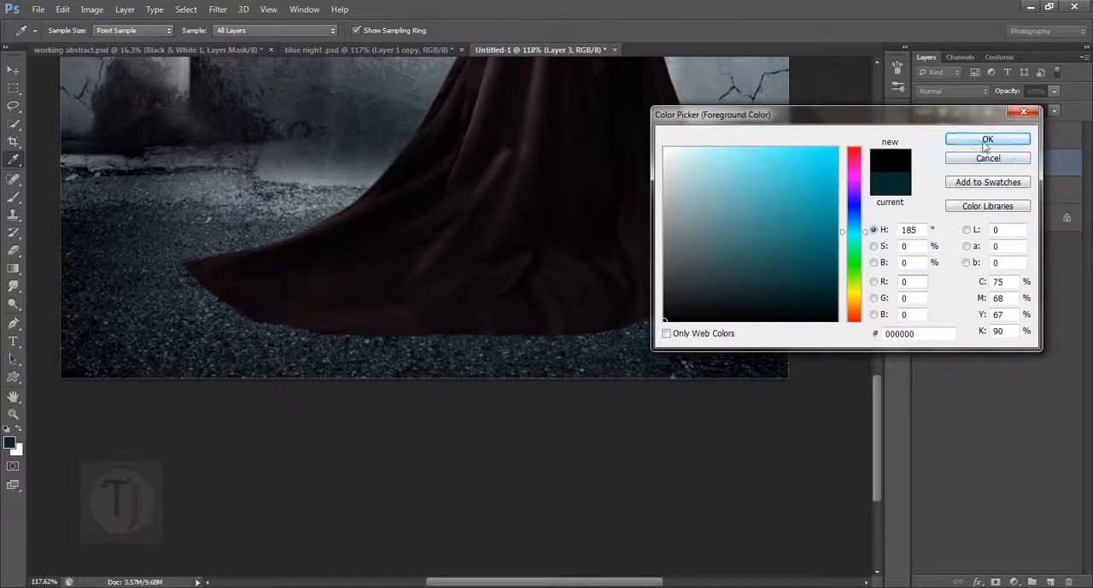
{"action": "left_click", "coordinate": [987, 141]}
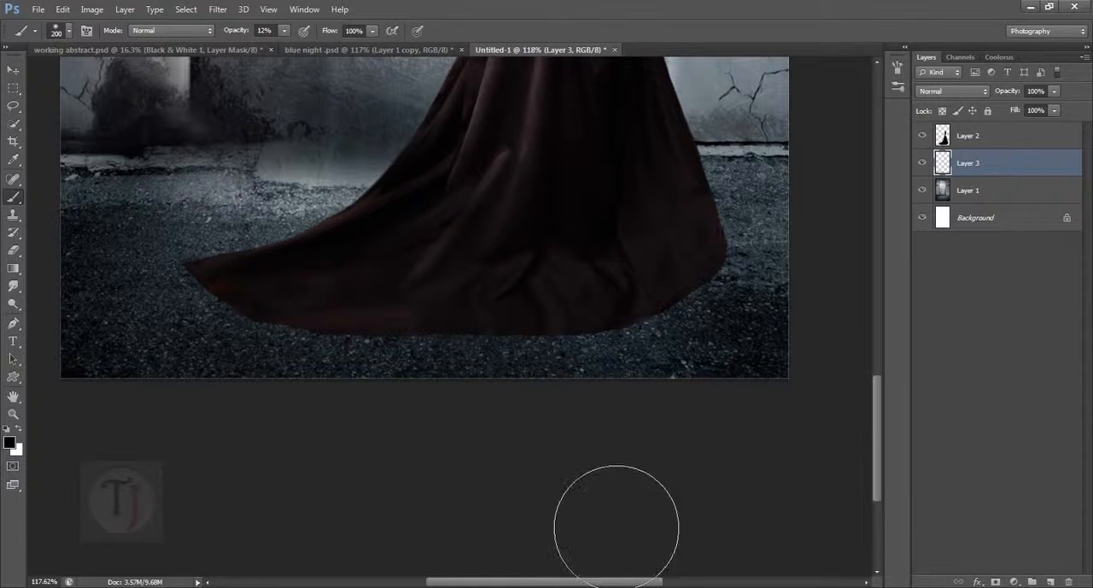
{"action": "mouse_move", "coordinate": [616, 527]}
{"action": "left_mouse_down"}
{"action": "mouse_move", "coordinate": [636, 400]}
{"action": "mouse_move", "coordinate": [664, 502]}
{"action": "mouse_move", "coordinate": [700, 535]}
{"action": "mouse_move", "coordinate": [716, 374]}
{"action": "mouse_move", "coordinate": [777, 521]}
{"action": "mouse_move", "coordinate": [761, 353]}
{"action": "left_mouse_up"}
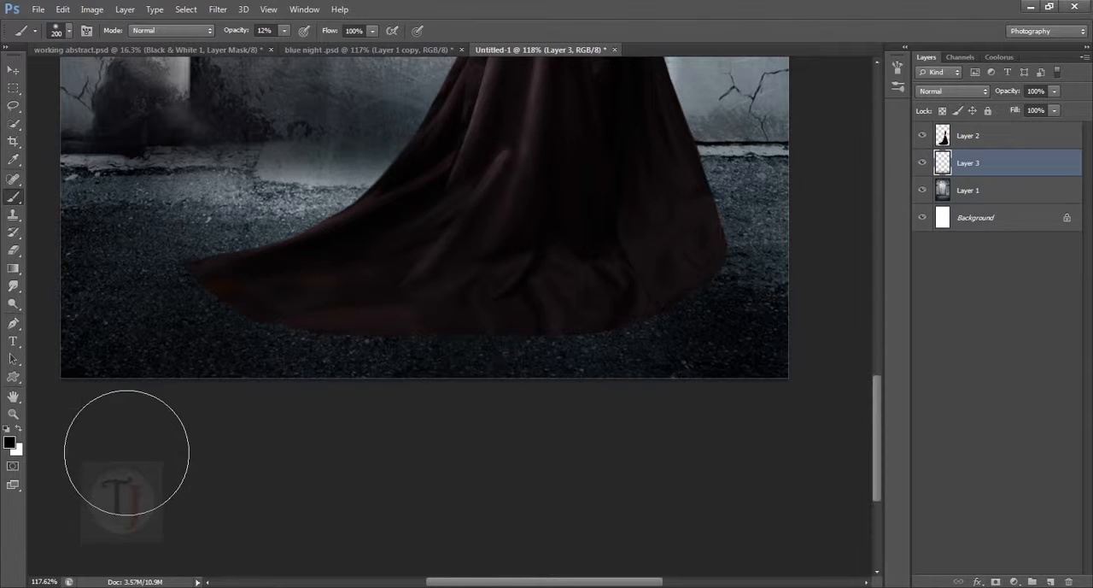
- Lower the shadow layer's opacity to 82% and compare the composite with that layer hidden and shown
{"action": "scroll", "coordinate": [371, 398], "scroll_direction": "up", "scroll_amount": 4}
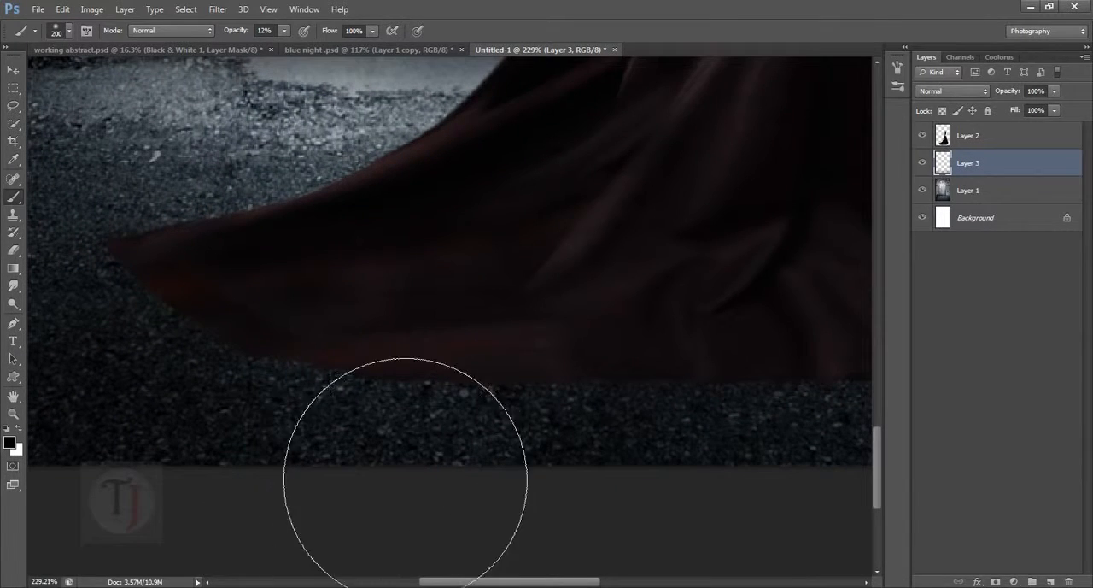
{"action": "scroll", "coordinate": [356, 439], "scroll_direction": "down", "scroll_amount": 4}
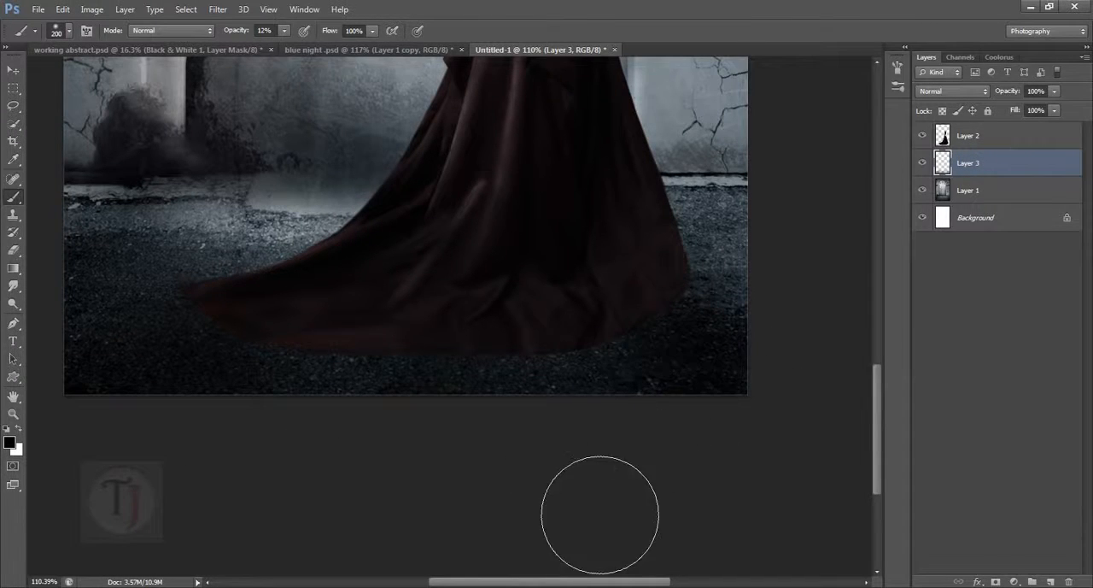
{"action": "scroll", "coordinate": [343, 450], "scroll_direction": "down", "scroll_amount": 2}
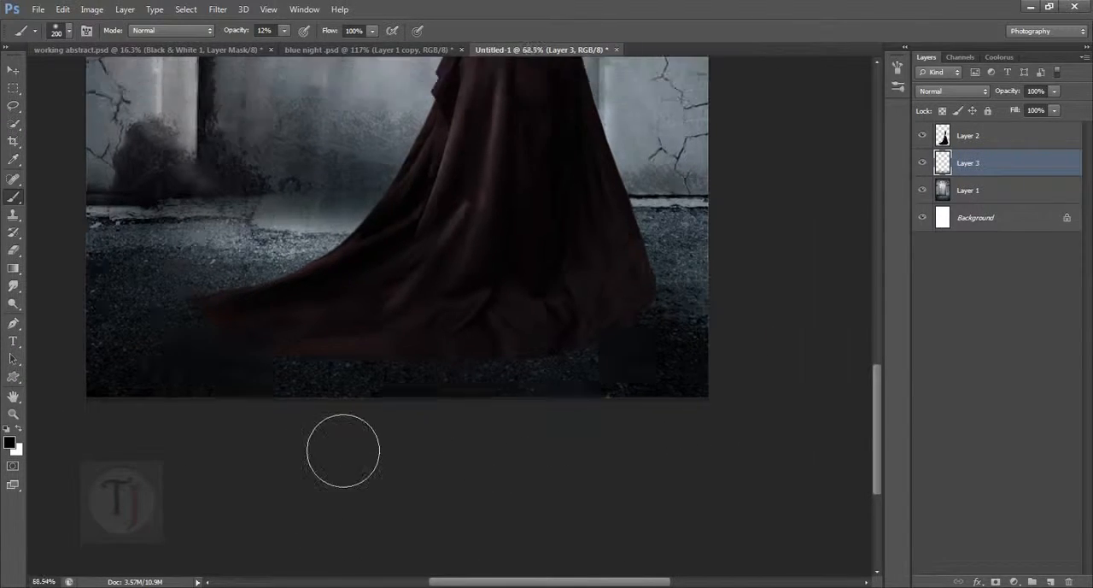
{"action": "scroll", "coordinate": [342, 450], "scroll_direction": "down", "scroll_amount": 2}
{"action": "scroll", "coordinate": [733, 539], "scroll_direction": "up", "scroll_amount": 2}
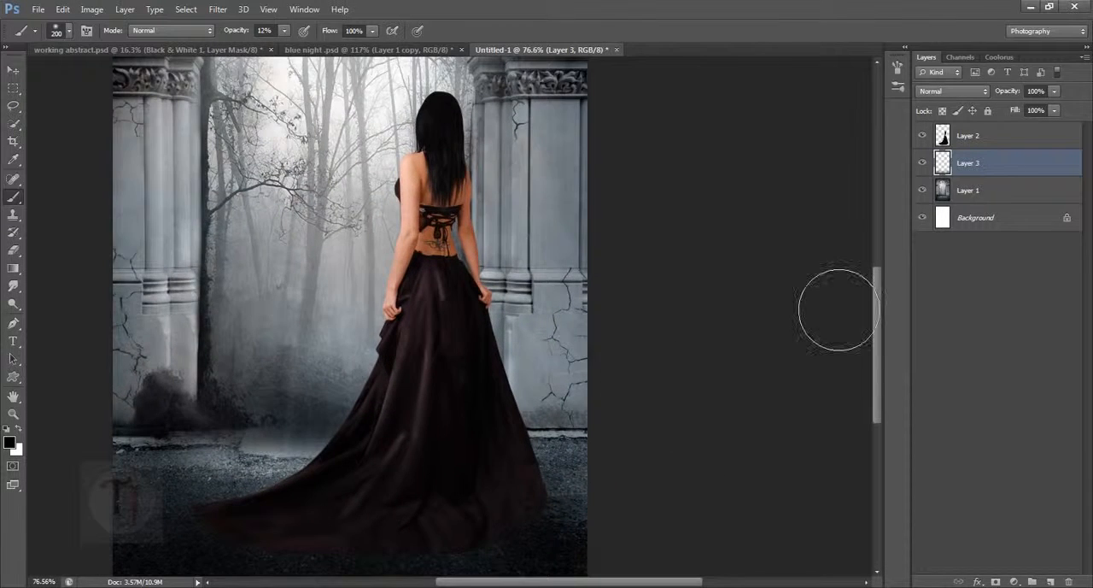
{"action": "scroll", "coordinate": [838, 309], "scroll_direction": "down", "scroll_amount": 2}
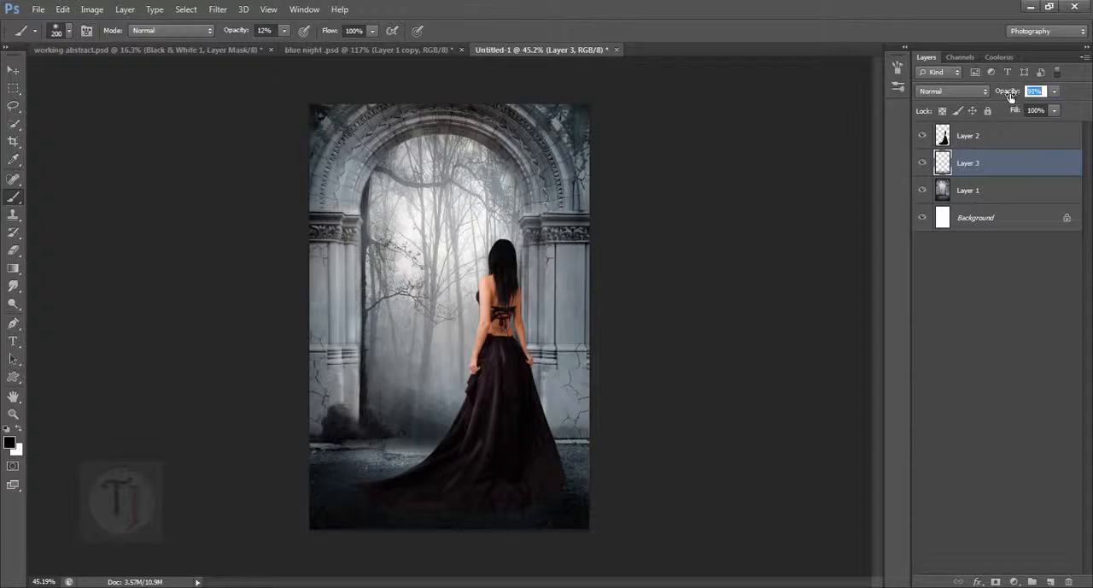
{"action": "left_click", "coordinate": [923, 162]}
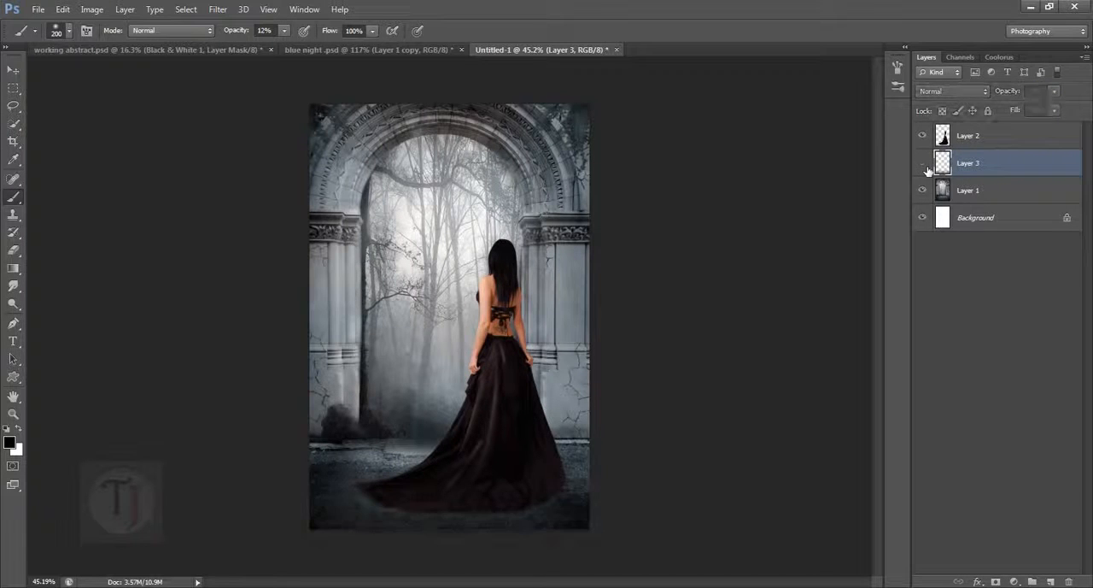
{"action": "left_click", "coordinate": [923, 163]}
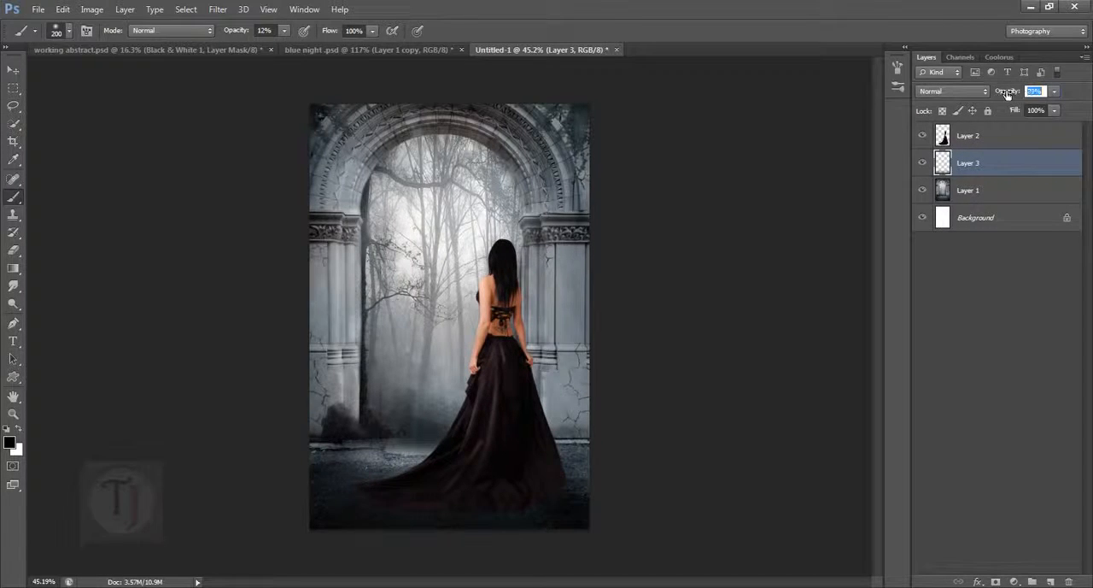
{"action": "left_click", "coordinate": [923, 163]}
{"action": "left_click", "coordinate": [924, 164]}
- Set the brush to 70 px and 19% opacity and darken the ground directly against the dress hem
{"action": "scroll", "coordinate": [427, 542], "scroll_direction": "up", "scroll_amount": 5}
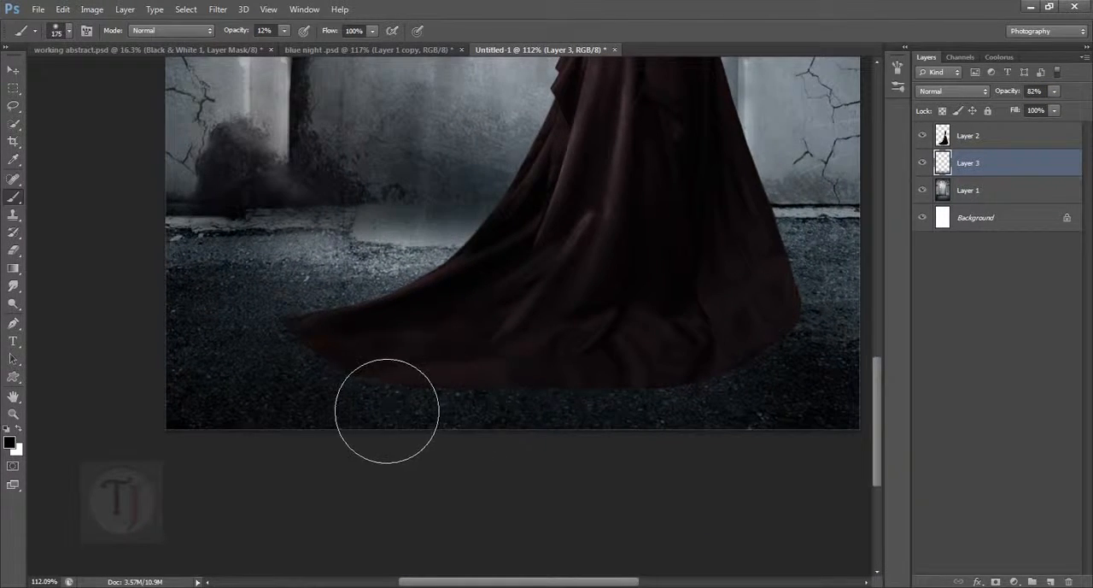
{"action": "key", "text": "bracketleft"}
{"action": "key", "text": "bracketleft"}
{"action": "key", "text": "bracketleft"}
{"action": "key", "text": "bracketleft"}
{"action": "key", "text": "bracketleft"}
{"action": "key", "text": "bracketleft"}
{"action": "key", "text": "bracketleft"}
{"action": "key", "text": "bracketleft"}
{"action": "key", "text": "bracketright"}
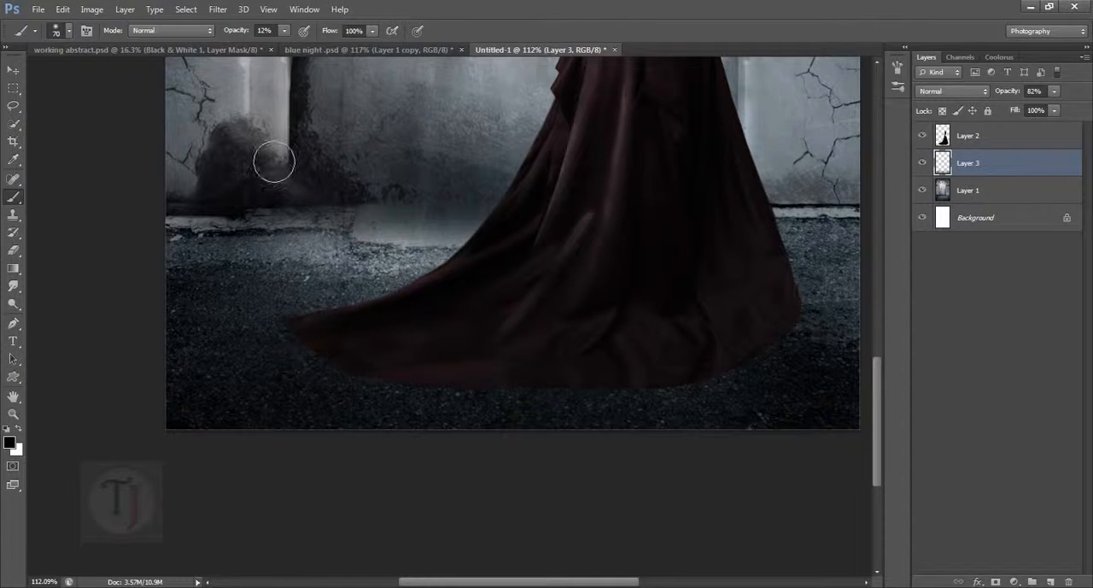
{"action": "left_click_drag", "start_coordinate": [231, 34], "coordinate": [238, 34]}
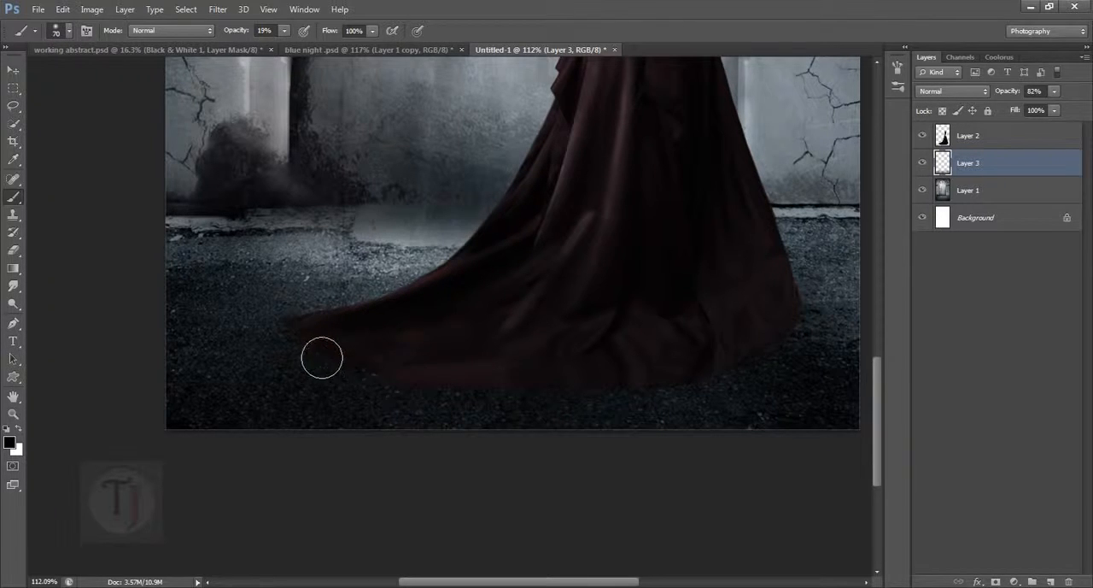
- Reduce the brush to 30 px and deepen the contact shadow beneath the pointed tip of the dress train
{"action": "scroll", "coordinate": [486, 400], "scroll_direction": "up", "scroll_amount": 2}
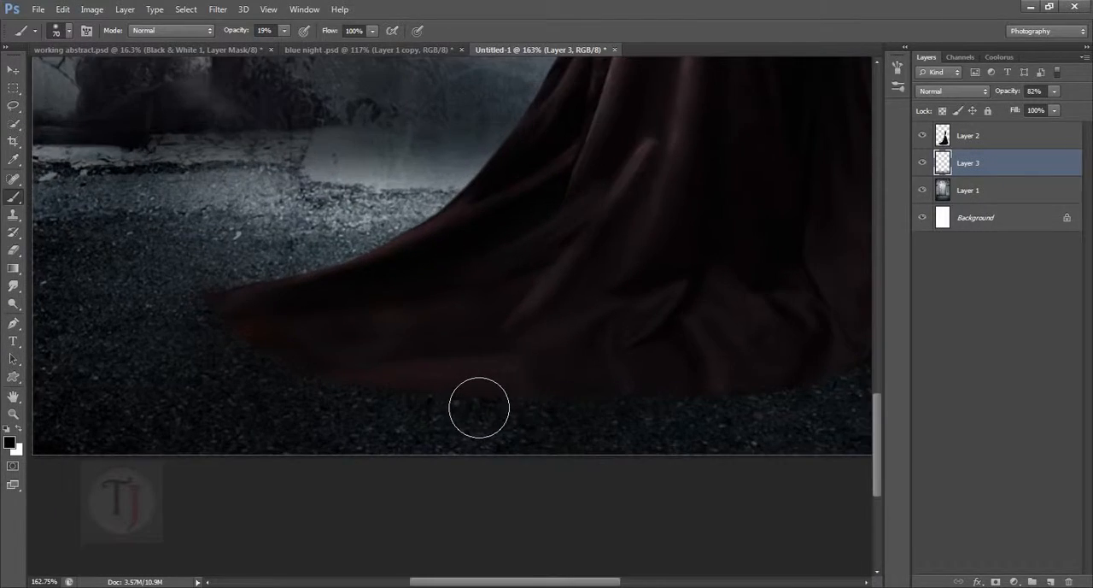
{"action": "key", "text": "bracketleft"}
{"action": "key", "text": "bracketleft"}
{"action": "scroll", "coordinate": [376, 360], "scroll_direction": "down", "scroll_amount": 2}
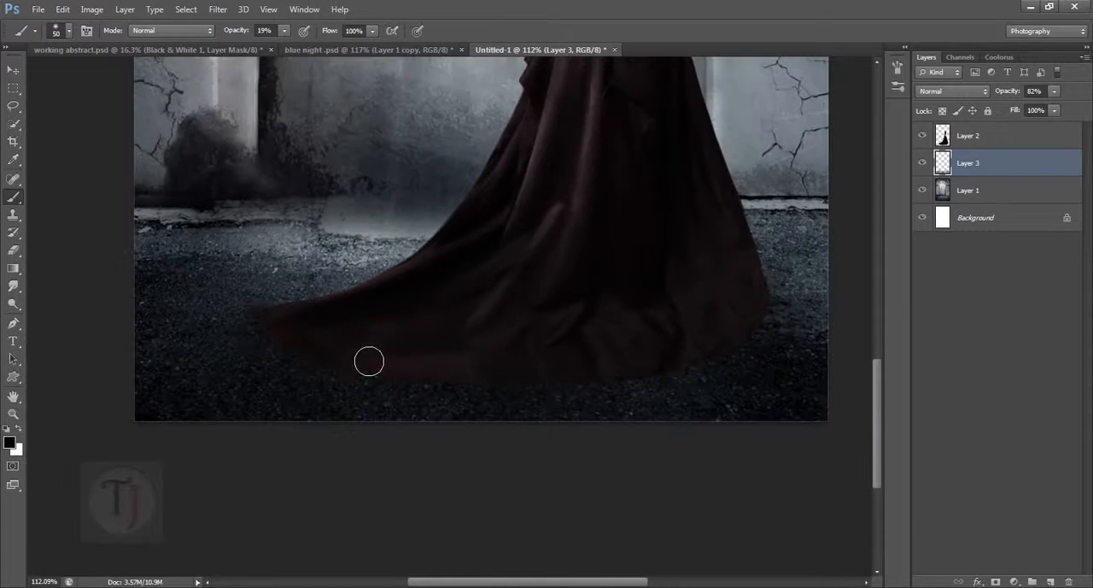
{"action": "key", "text": "bracketleft"}
{"action": "key", "text": "bracketleft"}
{"action": "key", "text": "bracketleft"}
{"action": "scroll", "coordinate": [284, 347], "scroll_direction": "up", "scroll_amount": 3}
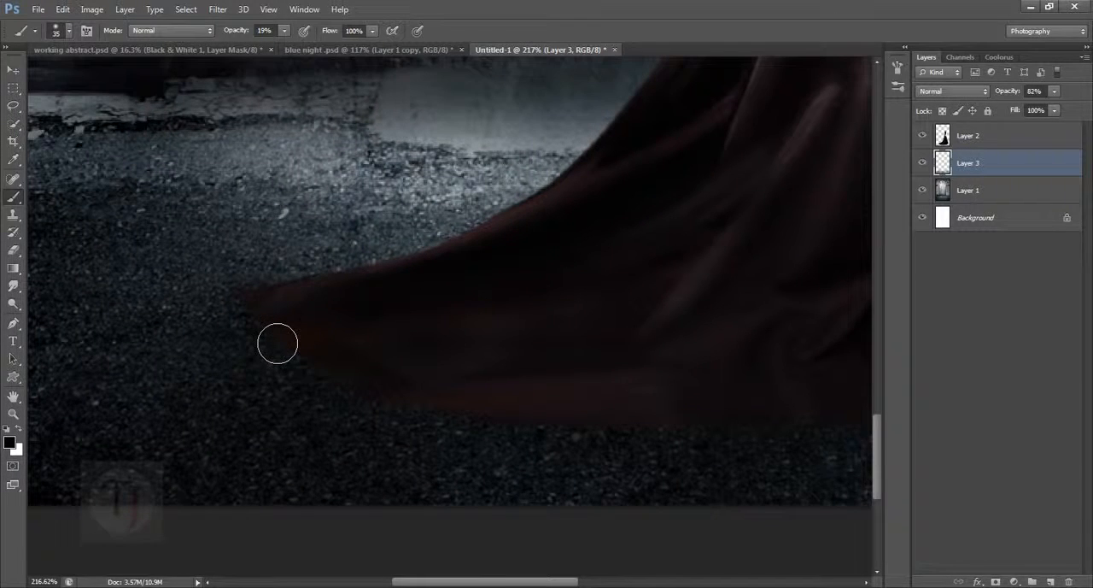
{"action": "key", "text": "bracketleft"}
{"action": "left_click_drag", "start_coordinate": [257, 319], "coordinate": [299, 346]}
- Raise the brush opacity to 30% and darken the ground beneath the rounded right corner of the dress
{"action": "key", "text": "space"}
{"action": "left_click_drag", "start_coordinate": [622, 419], "coordinate": [302, 376]}
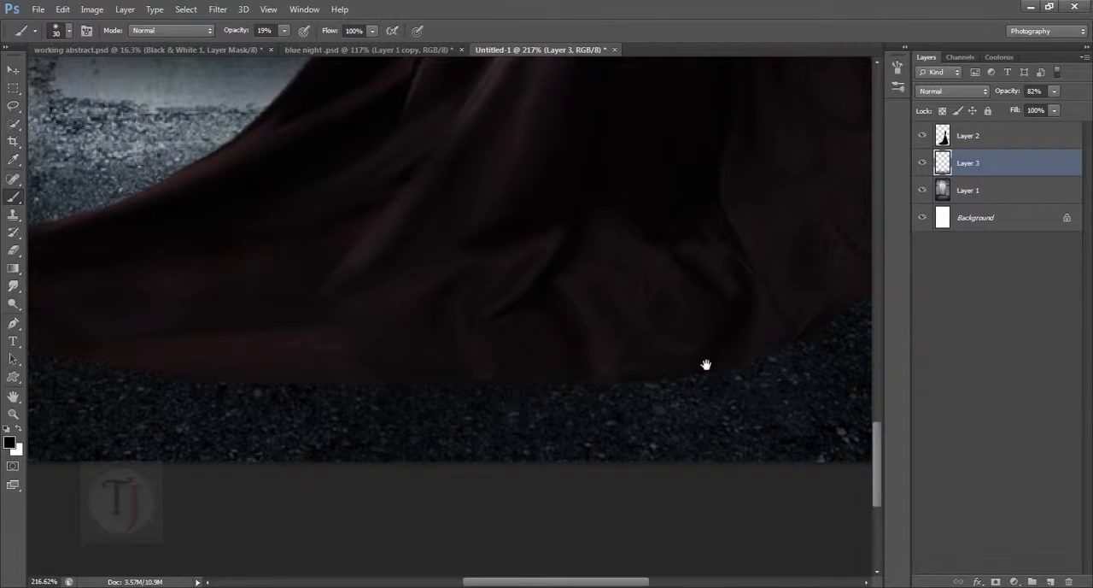
{"action": "left_click_drag", "start_coordinate": [706, 364], "coordinate": [398, 434]}
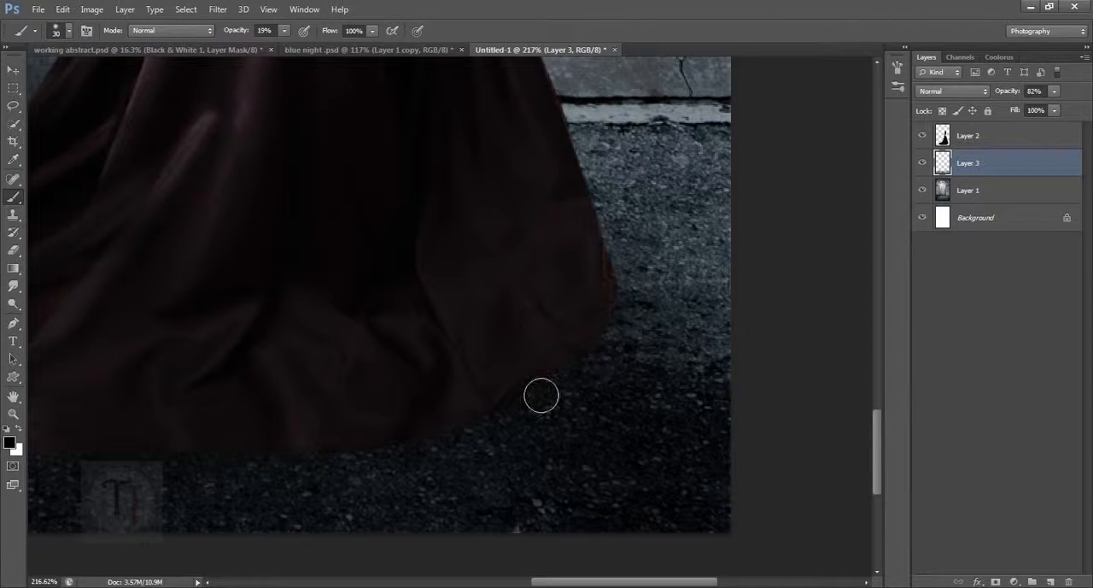
{"action": "left_click", "coordinate": [284, 30]}
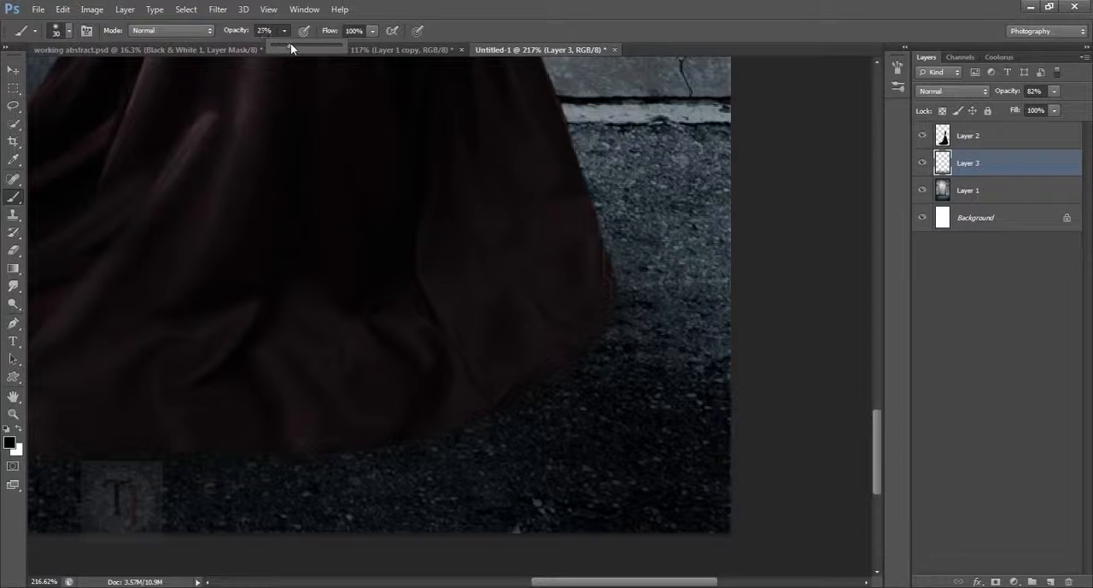
{"action": "left_click_drag", "start_coordinate": [289, 43], "coordinate": [292, 43]}
{"action": "mouse_move", "coordinate": [627, 320]}
{"action": "left_mouse_down"}
{"action": "mouse_move", "coordinate": [568, 391]}
{"action": "mouse_move", "coordinate": [592, 362]}
{"action": "left_mouse_up"}
- Continue the 30% opacity shadow along the middle of the hem back to the tip of the train
{"action": "left_click_drag", "start_coordinate": [447, 417], "coordinate": [635, 378]}
{"action": "scroll", "coordinate": [328, 420], "scroll_direction": "up", "scroll_amount": 3}
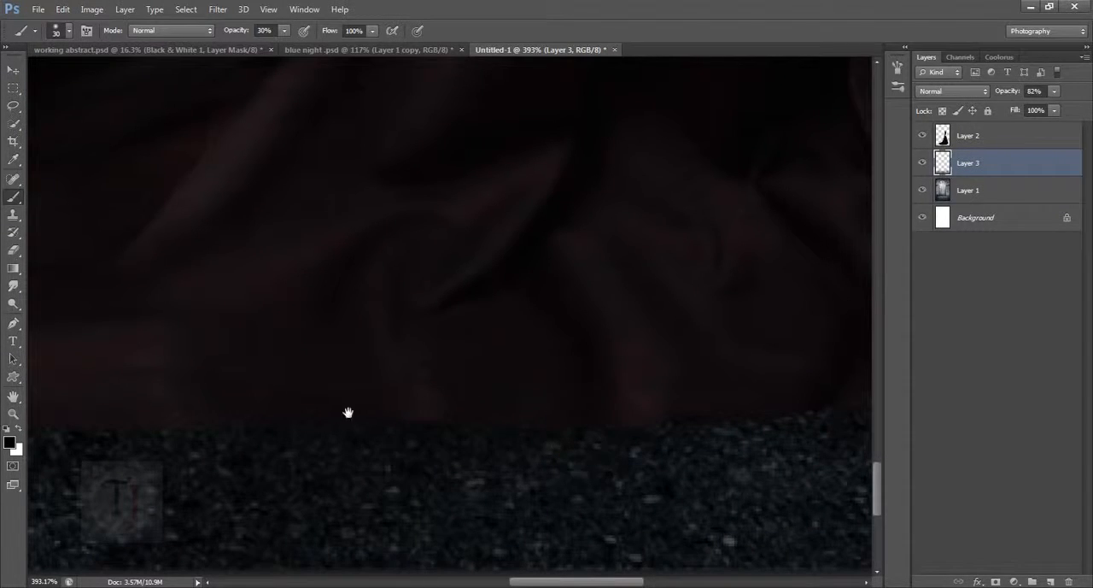
{"action": "left_click_drag", "start_coordinate": [350, 415], "coordinate": [607, 437]}
{"action": "mouse_move", "coordinate": [329, 435]}
{"action": "left_mouse_down"}
{"action": "mouse_move", "coordinate": [620, 407]}
{"action": "mouse_move", "coordinate": [640, 438]}
{"action": "left_mouse_up"}
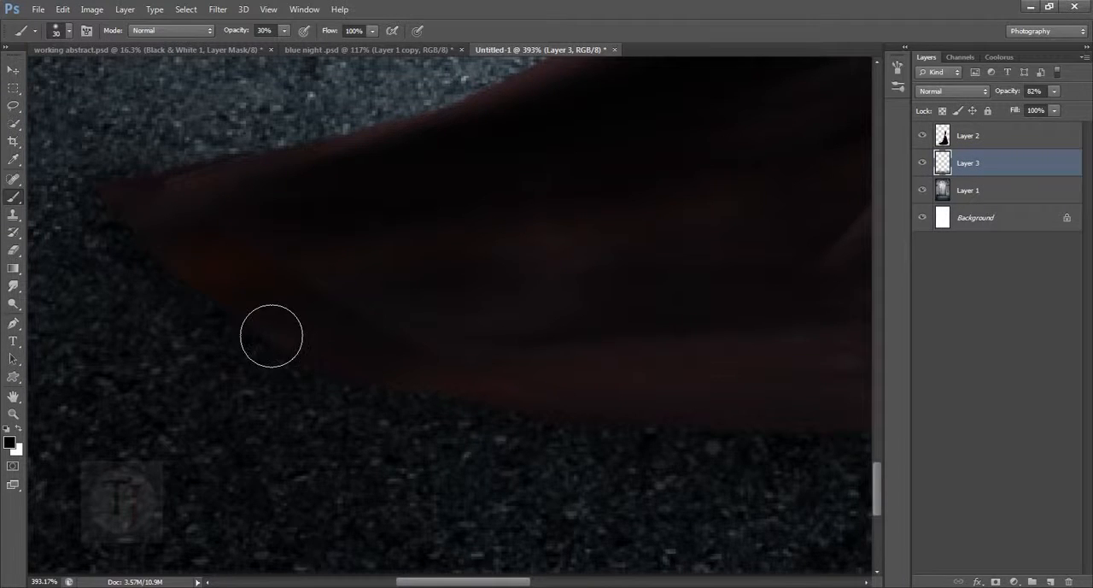
{"action": "scroll", "coordinate": [693, 459], "scroll_direction": "down", "scroll_amount": 10}
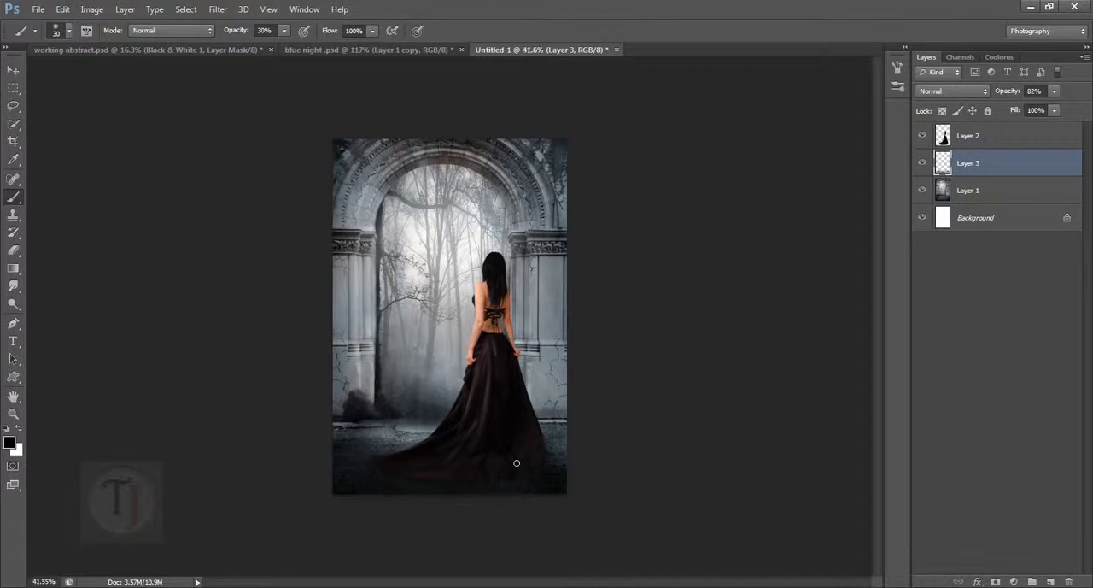
- Reduce the brush to 15 px and paint a tight contact shadow along the dress hem to its right corner
{"action": "scroll", "coordinate": [517, 462], "scroll_direction": "up", "scroll_amount": 5}
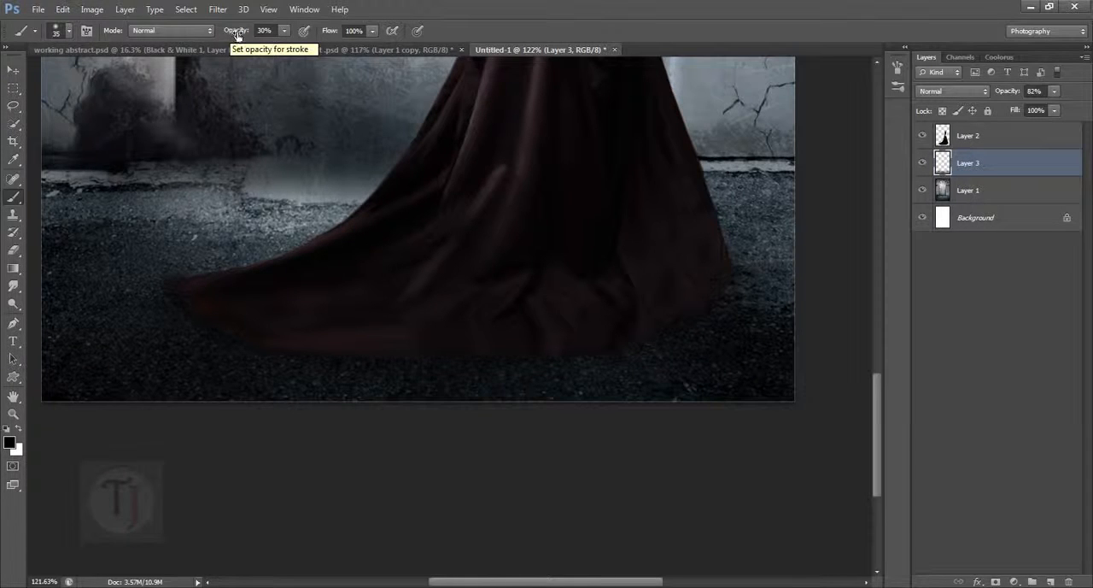
{"action": "scroll", "coordinate": [192, 292], "scroll_direction": "up", "scroll_amount": 3}
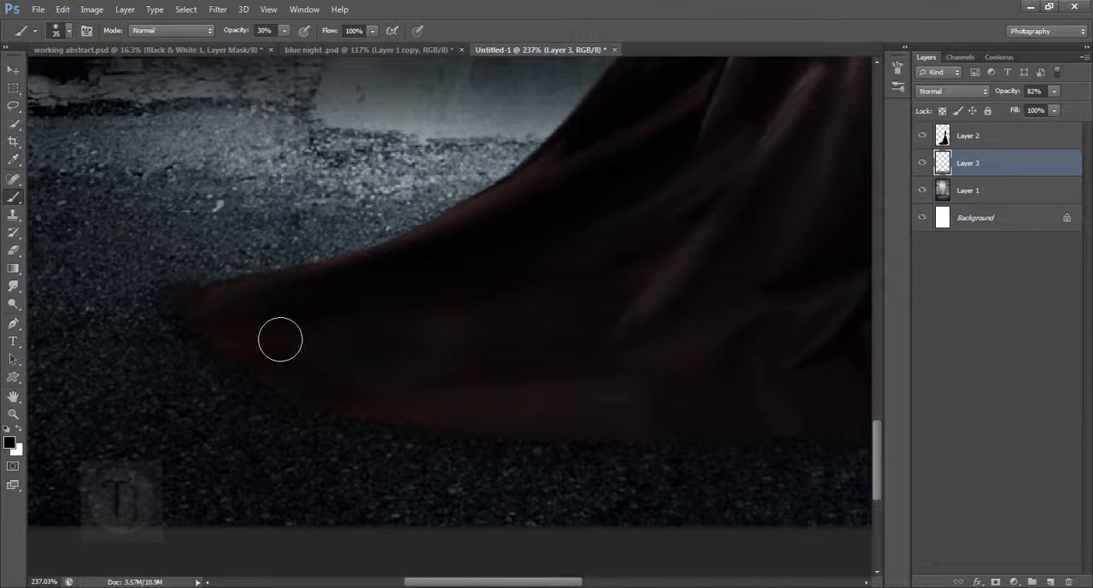
{"action": "key", "text": "bracketleft"}
{"action": "key", "text": "bracketleft"}
{"action": "left_click_drag", "start_coordinate": [618, 458], "coordinate": [310, 415]}
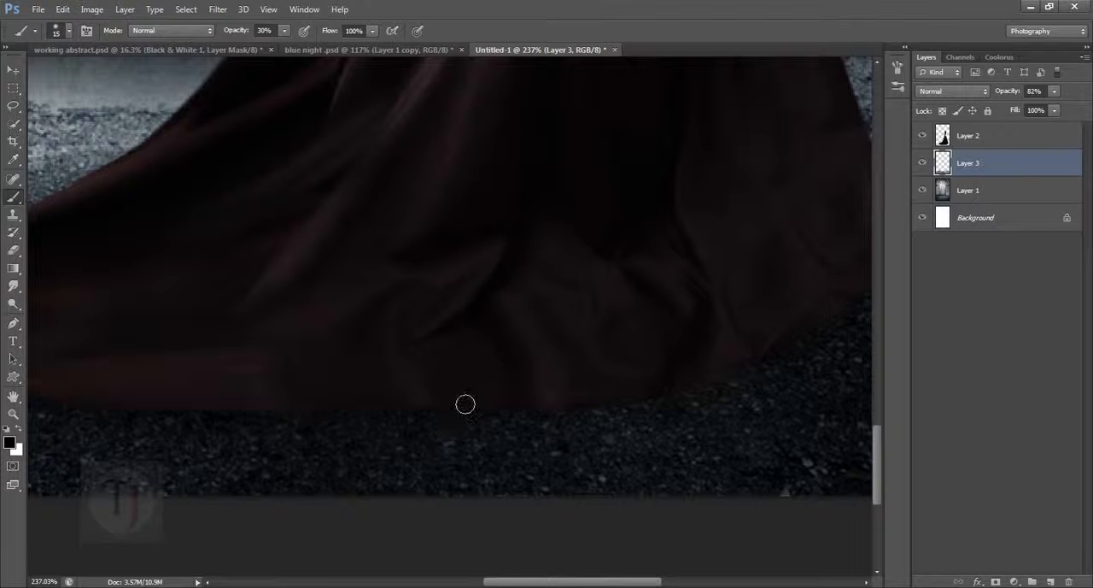
{"action": "mouse_move", "coordinate": [466, 404]}
{"action": "left_mouse_down"}
{"action": "mouse_move", "coordinate": [350, 418]}
{"action": "mouse_move", "coordinate": [618, 431]}
{"action": "mouse_move", "coordinate": [480, 431]}
{"action": "mouse_move", "coordinate": [561, 420]}
{"action": "left_mouse_up"}
{"action": "left_click_drag", "start_coordinate": [715, 383], "coordinate": [359, 427]}
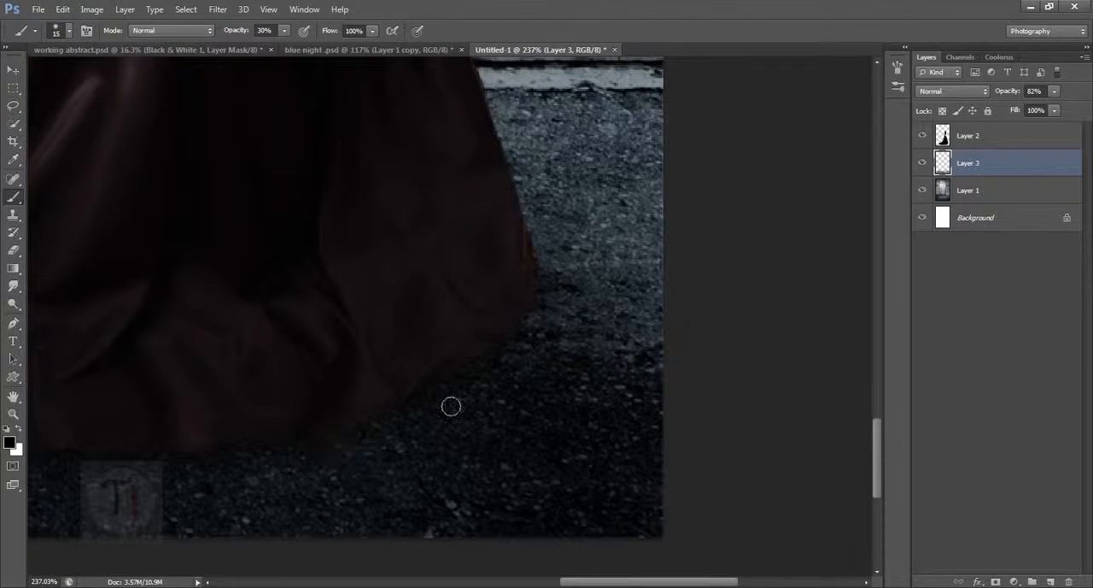
{"action": "mouse_move", "coordinate": [451, 407]}
{"action": "left_mouse_down"}
{"action": "mouse_move", "coordinate": [500, 366]}
{"action": "mouse_move", "coordinate": [432, 403]}
{"action": "mouse_move", "coordinate": [561, 325]}
{"action": "mouse_move", "coordinate": [526, 351]}
{"action": "mouse_move", "coordinate": [556, 295]}
{"action": "mouse_move", "coordinate": [502, 373]}
{"action": "mouse_move", "coordinate": [533, 325]}
{"action": "left_mouse_up"}
{"action": "scroll", "coordinate": [270, 461], "scroll_direction": "down", "scroll_amount": 5}
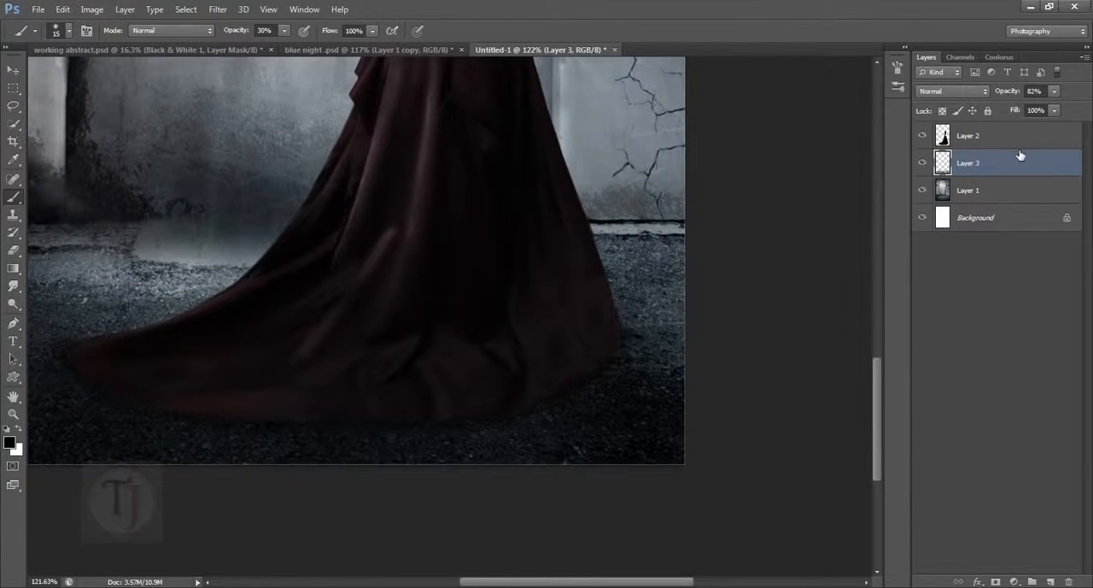
- Add a new layer above the woman's layer and paint black 15 px strokes at 30% opacity along the dress hem to the train's tip
{"action": "left_click", "coordinate": [1014, 141]}
{"action": "left_click", "coordinate": [1050, 580]}
{"action": "scroll", "coordinate": [656, 401], "scroll_direction": "up", "scroll_amount": 3}
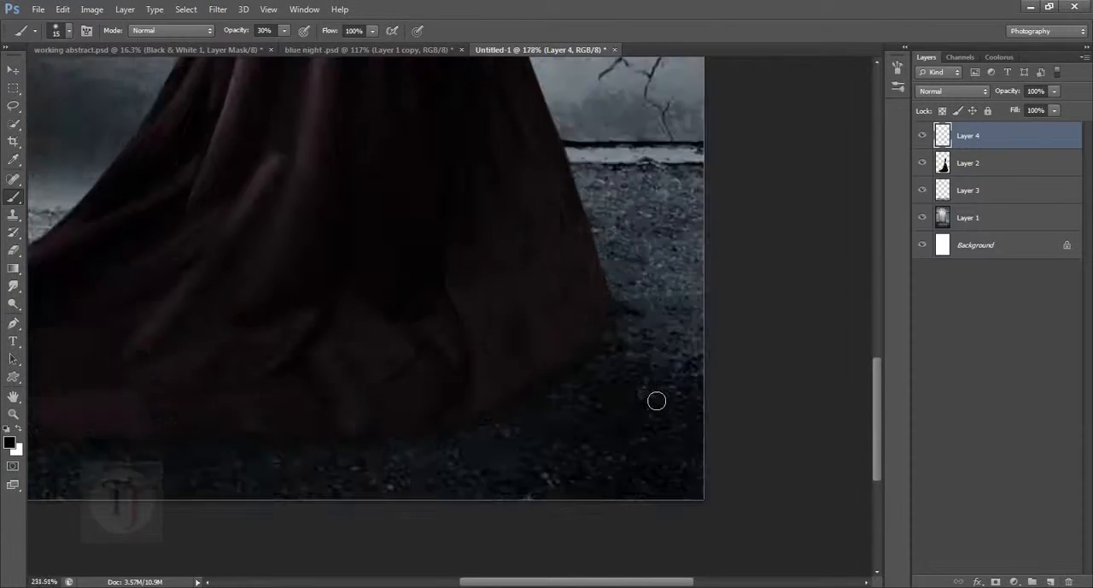
{"action": "scroll", "coordinate": [656, 401], "scroll_direction": "up", "scroll_amount": 1}
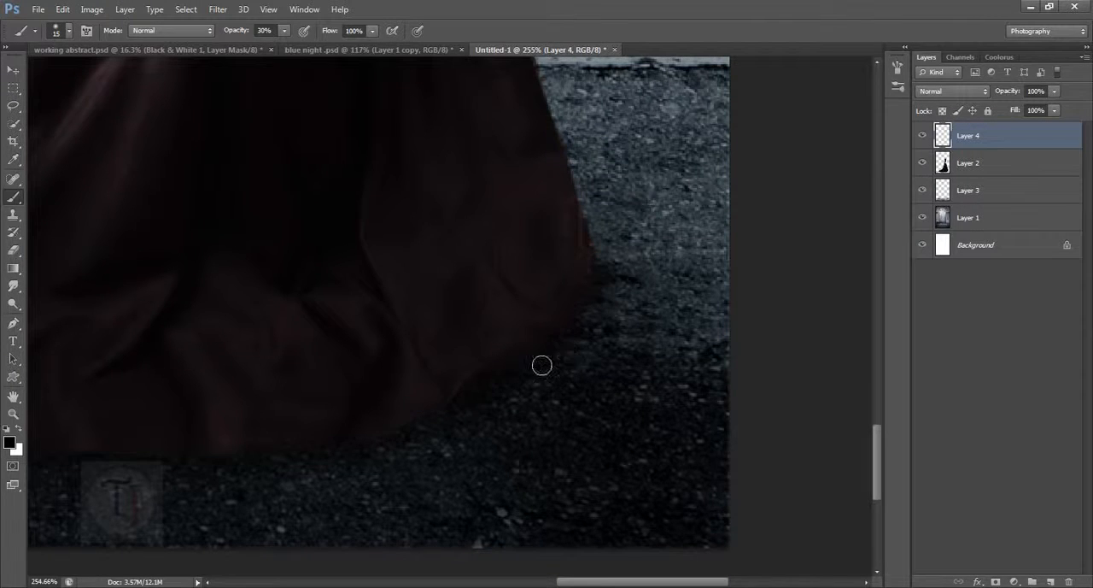
{"action": "left_click_drag", "start_coordinate": [381, 430], "coordinate": [727, 288]}
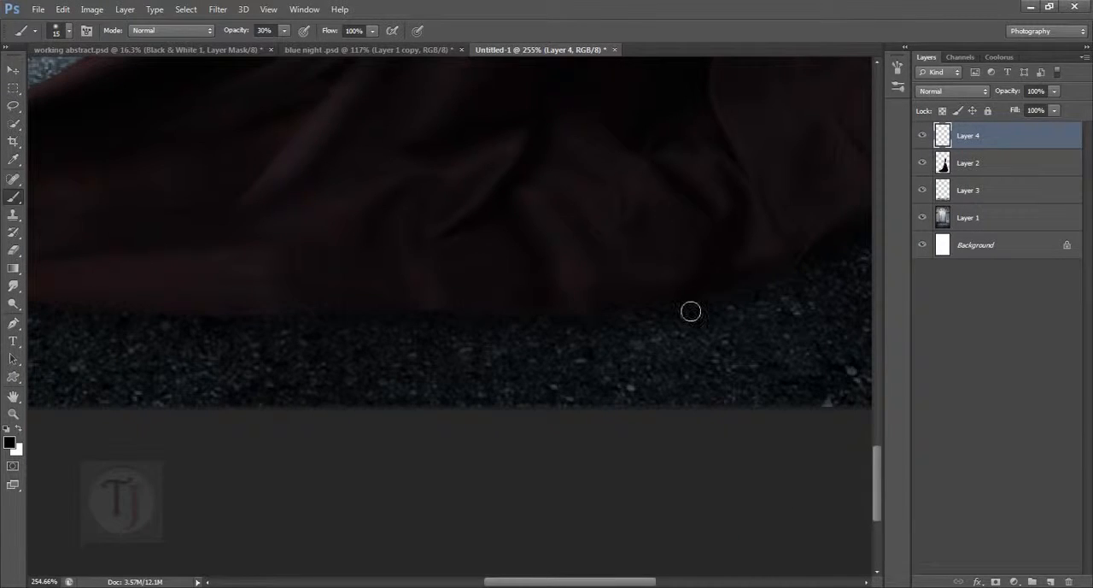
{"action": "mouse_move", "coordinate": [456, 320]}
{"action": "left_mouse_down"}
{"action": "mouse_move", "coordinate": [598, 305]}
{"action": "mouse_move", "coordinate": [712, 354]}
{"action": "left_mouse_up"}
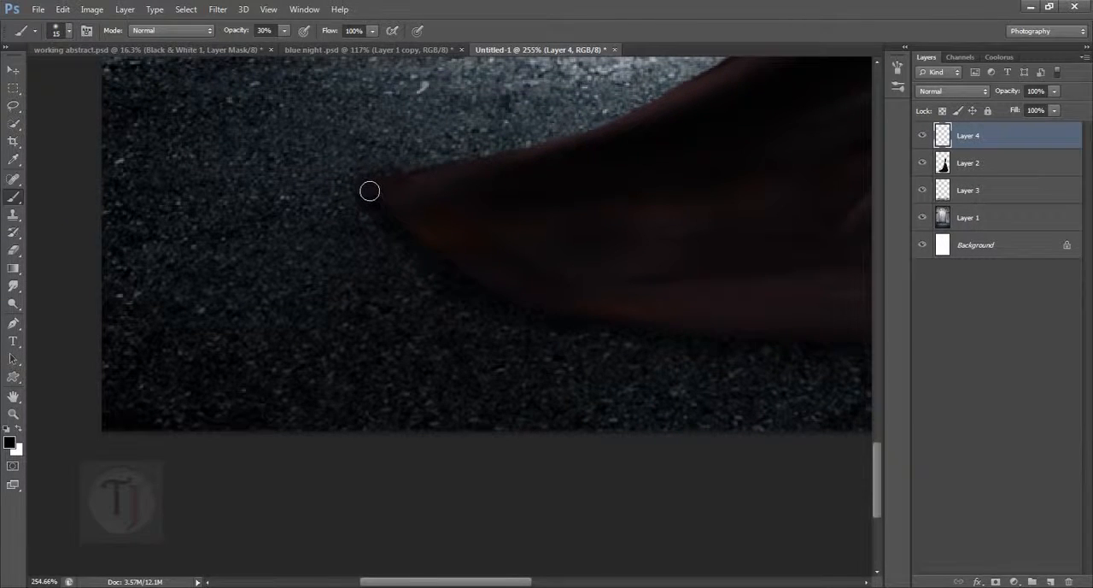
{"action": "scroll", "coordinate": [530, 305], "scroll_direction": "down", "scroll_amount": 6}
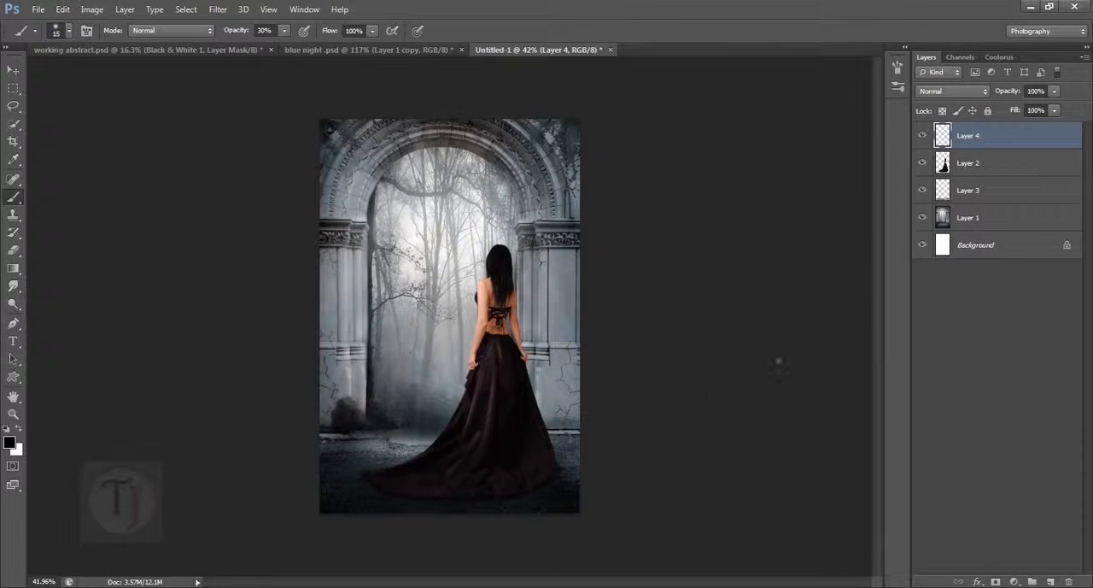
- Lower the new hem shadow layer's opacity to 30% and compare the image with and without it
{"action": "mouse_move", "coordinate": [1022, 95]}
{"action": "left_mouse_down"}
{"action": "mouse_move", "coordinate": [942, 88]}
{"action": "mouse_move", "coordinate": [1018, 96]}
{"action": "left_mouse_up"}
{"action": "left_click", "coordinate": [925, 137]}
{"action": "left_click", "coordinate": [929, 138]}
{"action": "left_click", "coordinate": [928, 137]}
- Check the blue night reference document with its Hue/Saturation 1 layer shown, and return to the Untitled-1 composite
{"action": "left_click", "coordinate": [357, 48]}
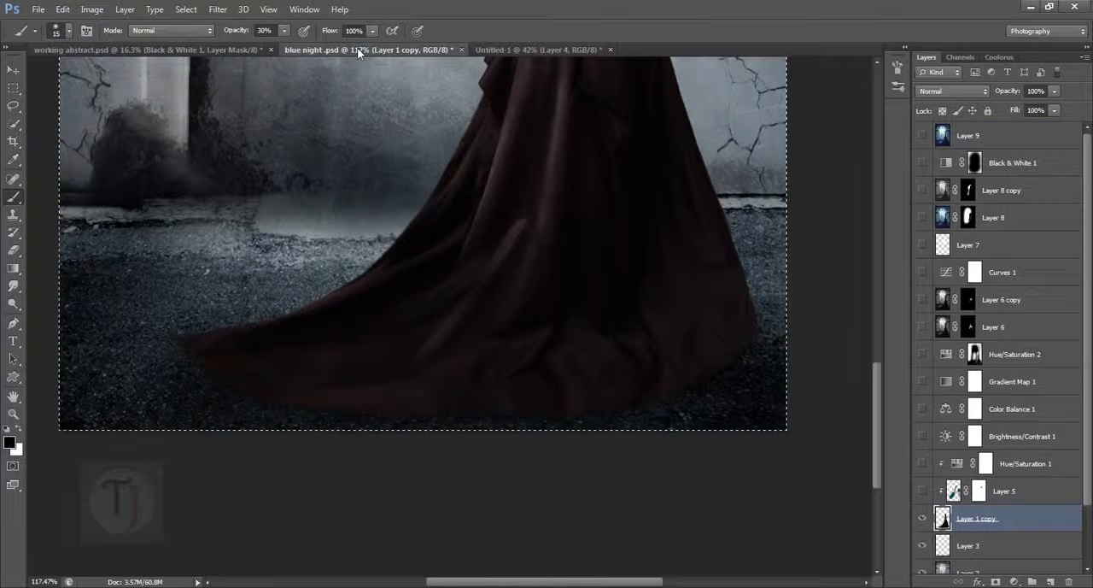
{"action": "key", "text": "ctrl+0"}
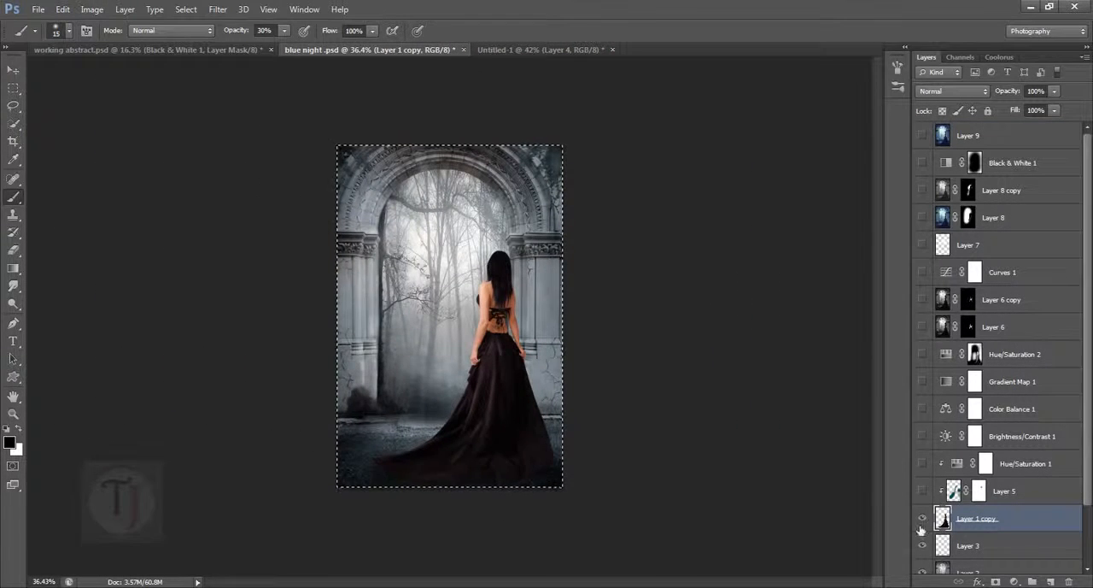
{"action": "left_click", "coordinate": [922, 464]}
{"action": "left_click", "coordinate": [515, 47]}
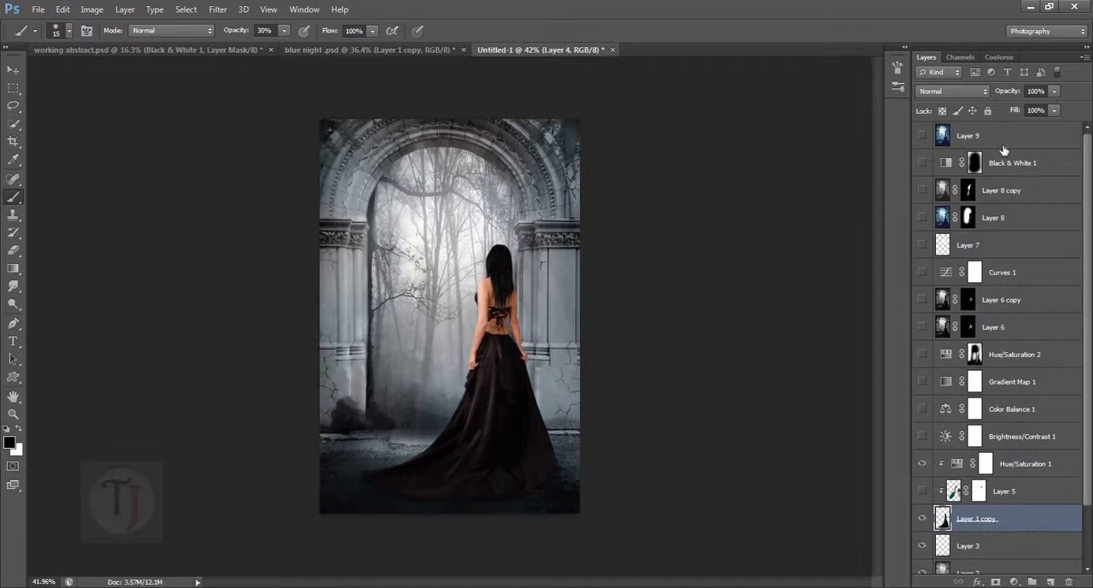
- Inspect the woman's colours against the archway by hiding and reshowing her layer
{"action": "scroll", "coordinate": [466, 329], "scroll_direction": "up", "scroll_amount": 6}
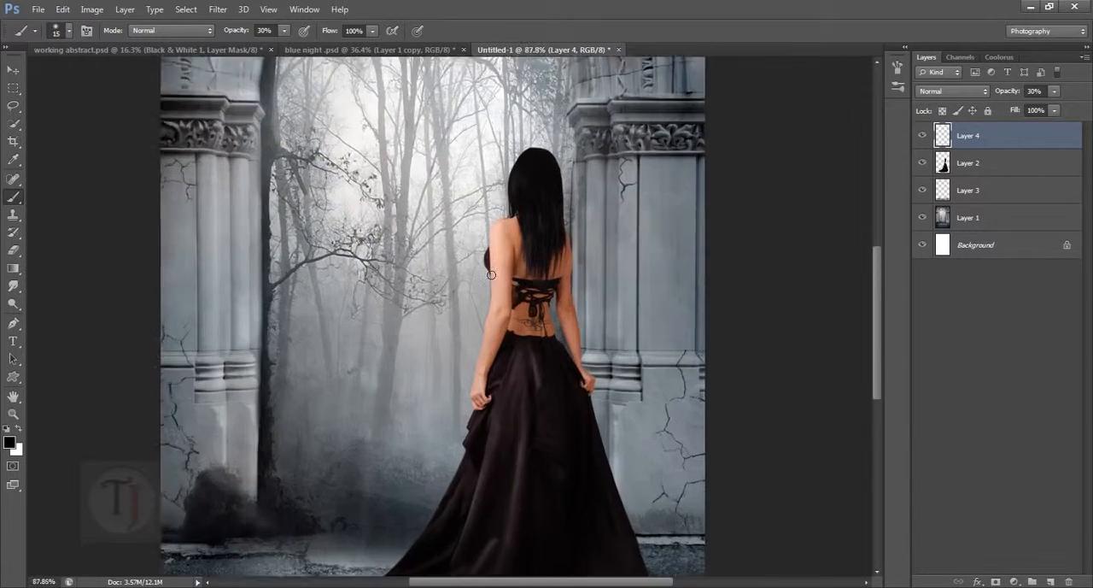
{"action": "left_click", "coordinate": [922, 162]}
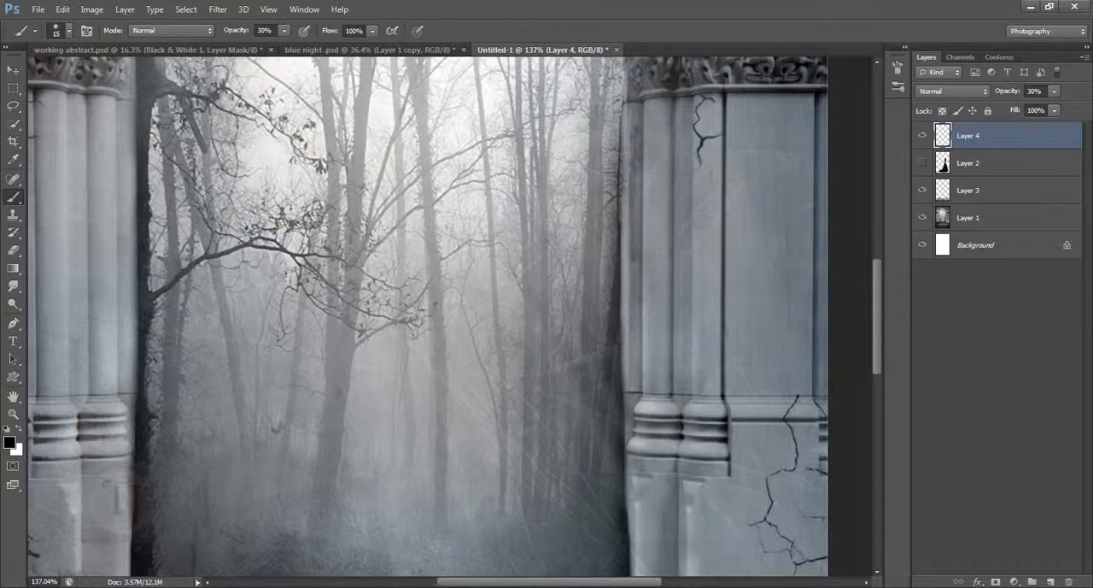
{"action": "left_click", "coordinate": [922, 162]}
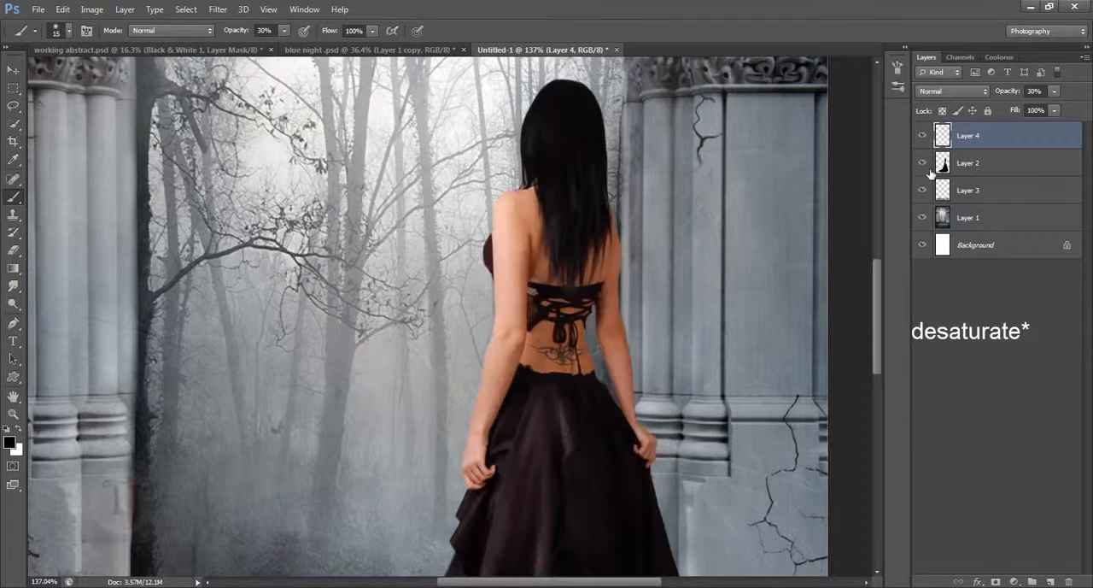
{"action": "left_click", "coordinate": [983, 171]}
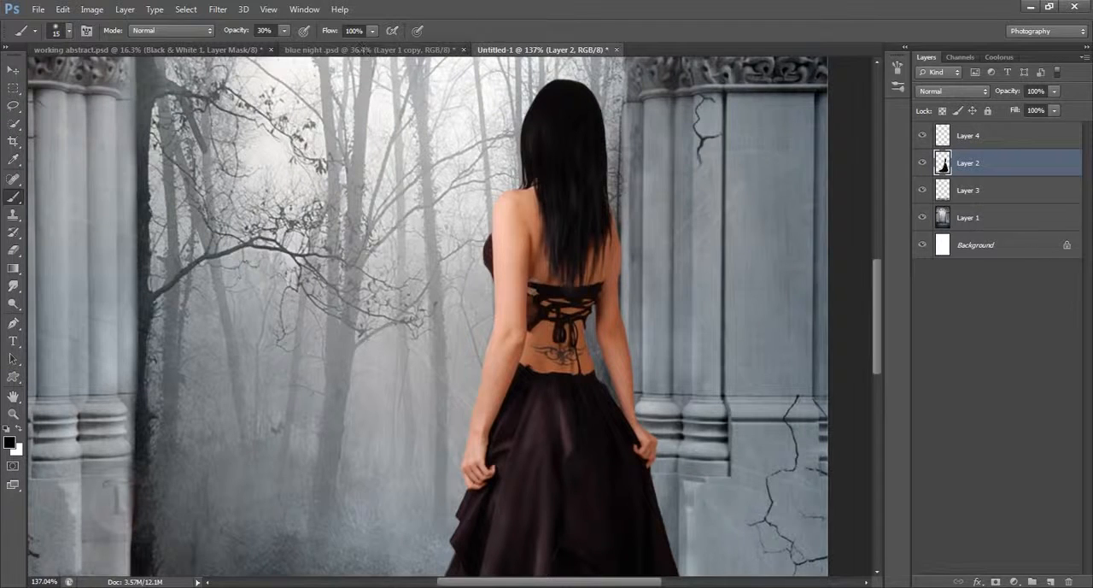
{"action": "left_click", "coordinate": [991, 142]}
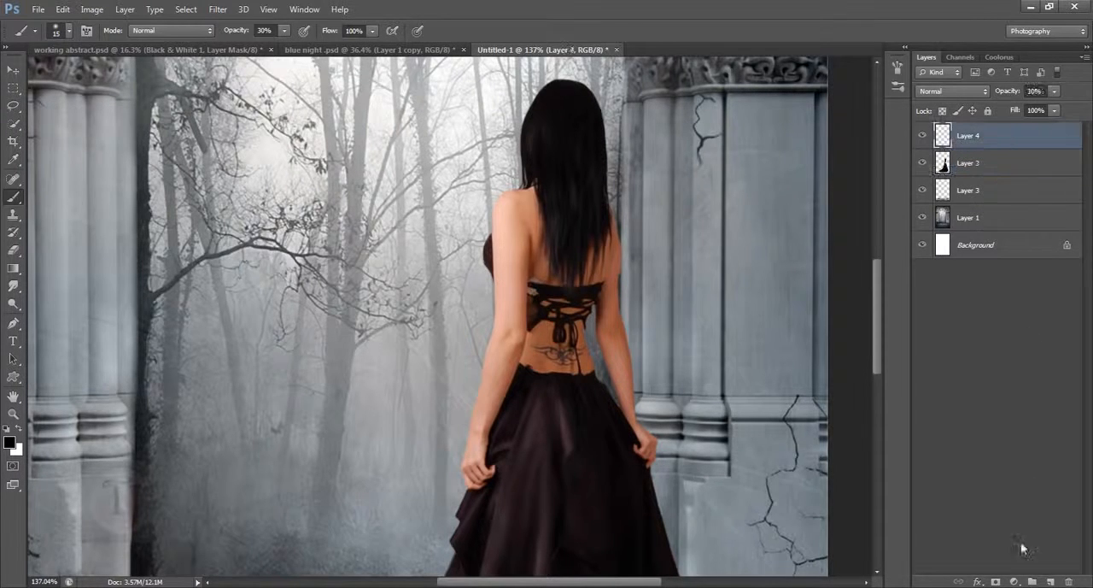
- Rename Layer 4 as "shedows" and Layer 3 as "shadows"
{"action": "double_click", "coordinate": [974, 137]}
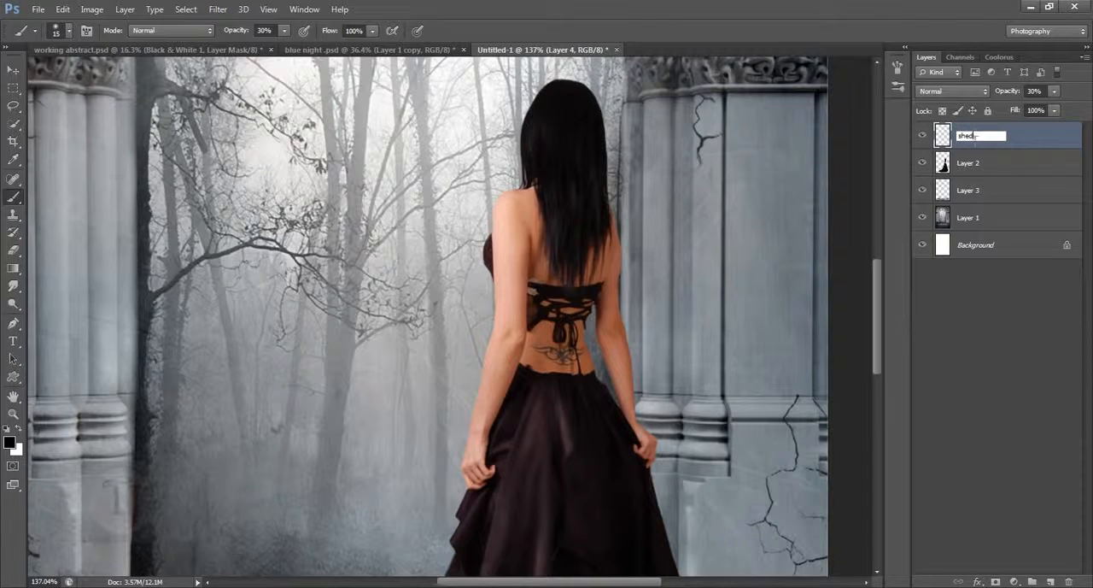
{"action": "double_click", "coordinate": [970, 191]}
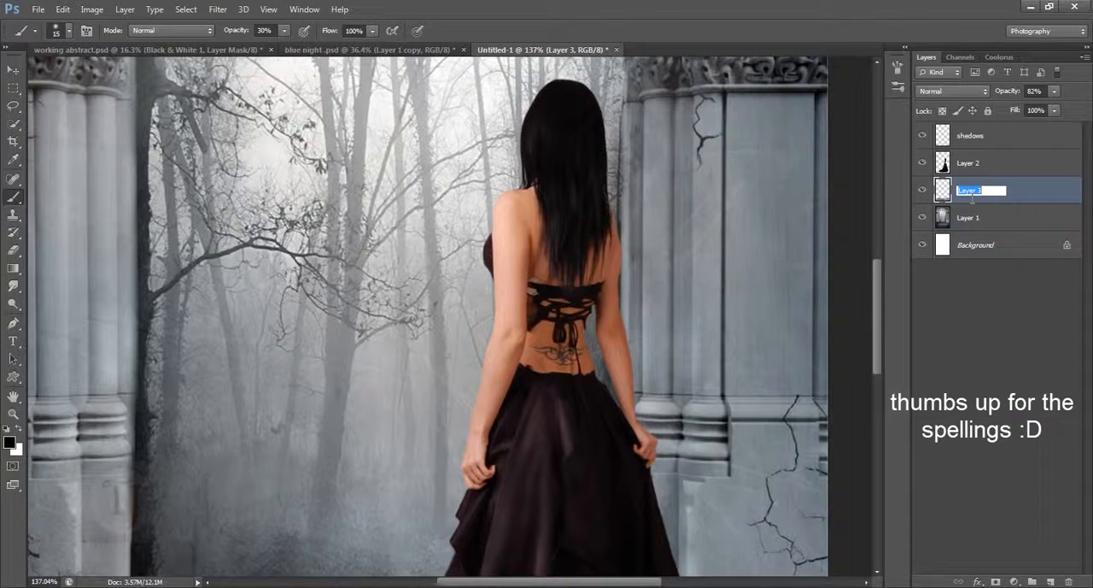
{"action": "type", "text": "shadows"}
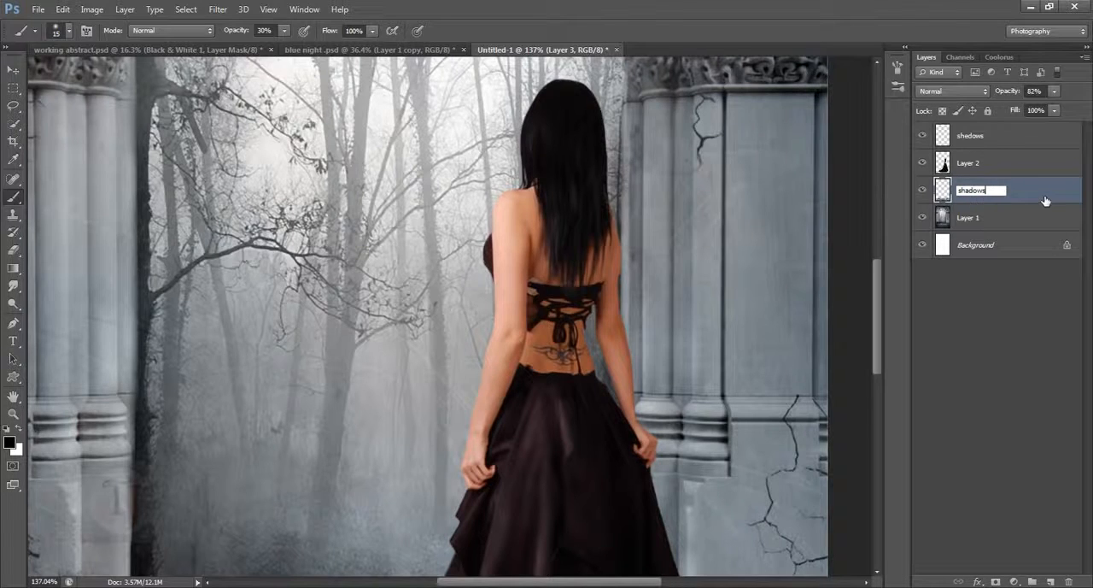
{"action": "key", "text": "Return"}
{"action": "left_click", "coordinate": [1015, 144]}
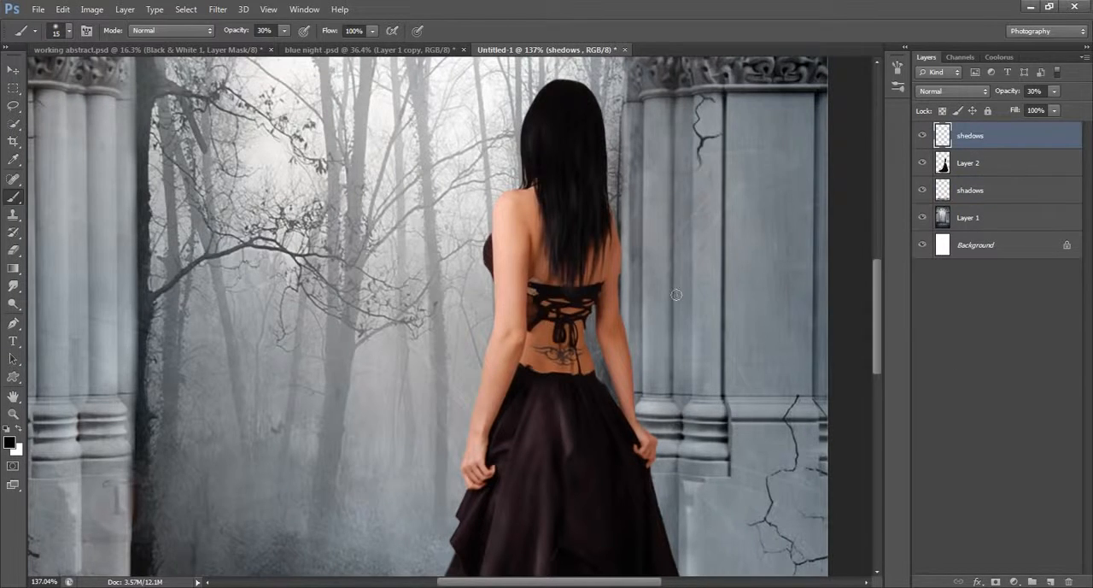
- Add a Hue/Saturation adjustment layer directly above Layer 2 and reduce its saturation to partly desaturate the image
{"action": "key", "text": "ctrl+0"}
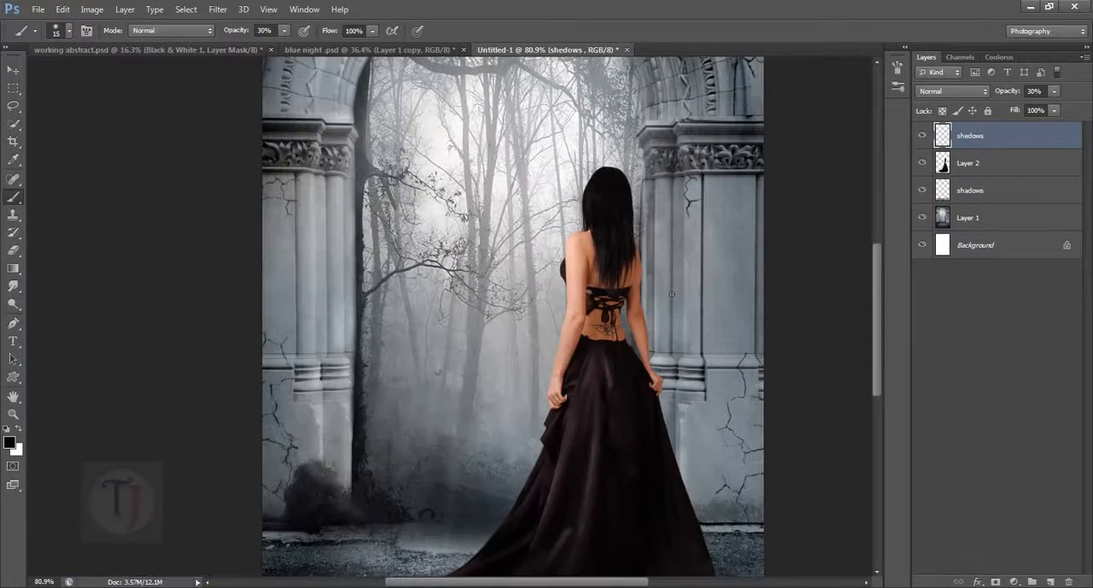
{"action": "left_click", "coordinate": [1014, 582]}
{"action": "left_click", "coordinate": [966, 159]}
{"action": "left_click", "coordinate": [977, 169]}
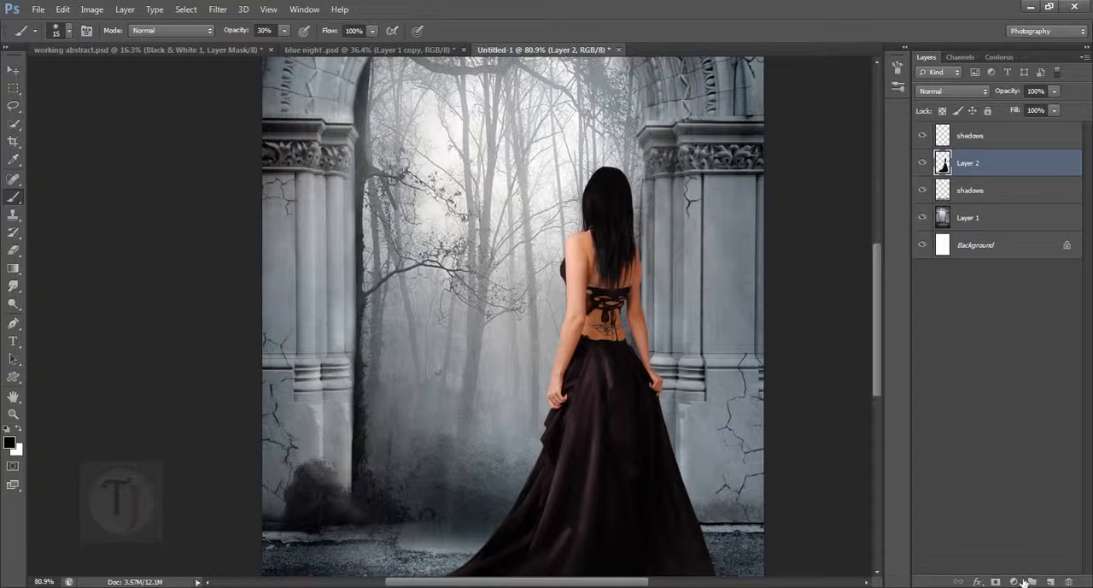
{"action": "left_click", "coordinate": [1017, 581]}
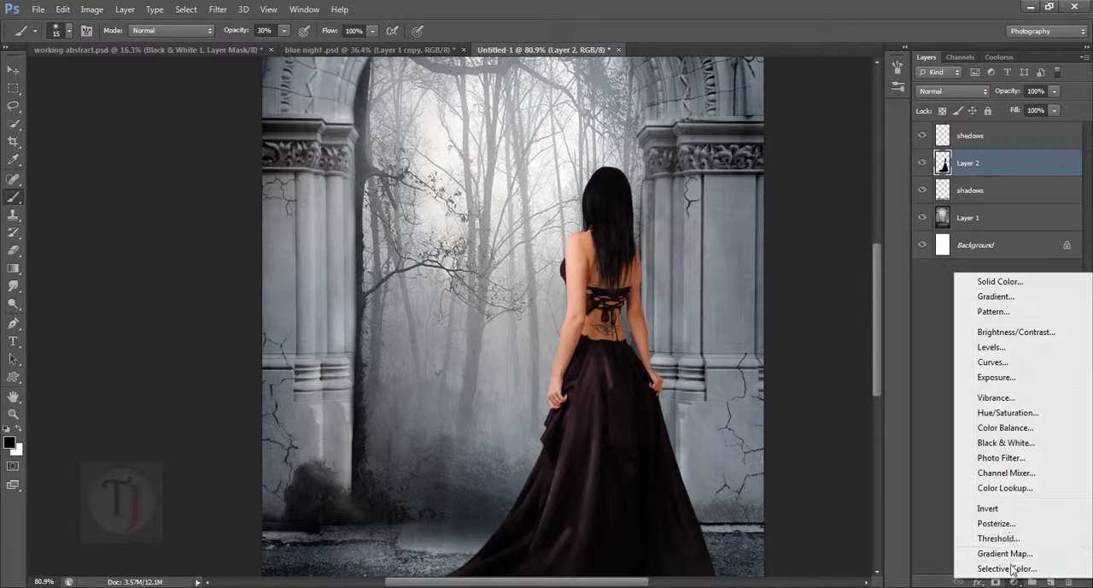
{"action": "left_click", "coordinate": [1008, 412]}
{"action": "left_click_drag", "start_coordinate": [656, 186], "coordinate": [791, 186]}
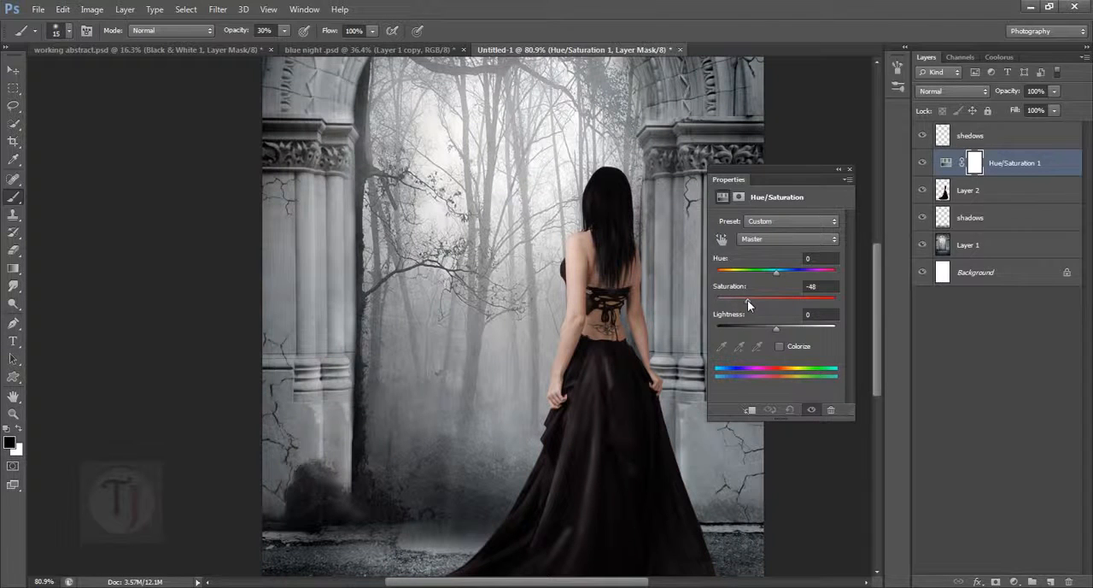
{"action": "left_click_drag", "start_coordinate": [755, 301], "coordinate": [753, 304]}
{"action": "left_click", "coordinate": [840, 170]}
- Compare the image with and without the Hue/Saturation adjustment
{"action": "left_click", "coordinate": [923, 163]}
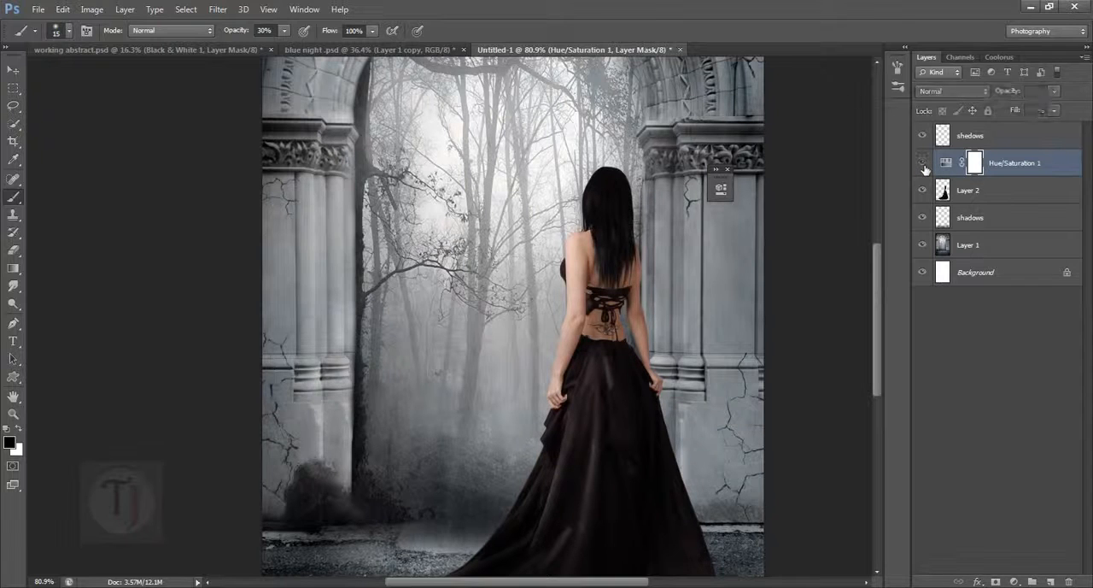
{"action": "left_click", "coordinate": [923, 163]}
{"action": "left_click", "coordinate": [922, 163]}
{"action": "left_click", "coordinate": [923, 163]}
{"action": "scroll", "coordinate": [588, 179], "scroll_direction": "down", "scroll_amount": 3}
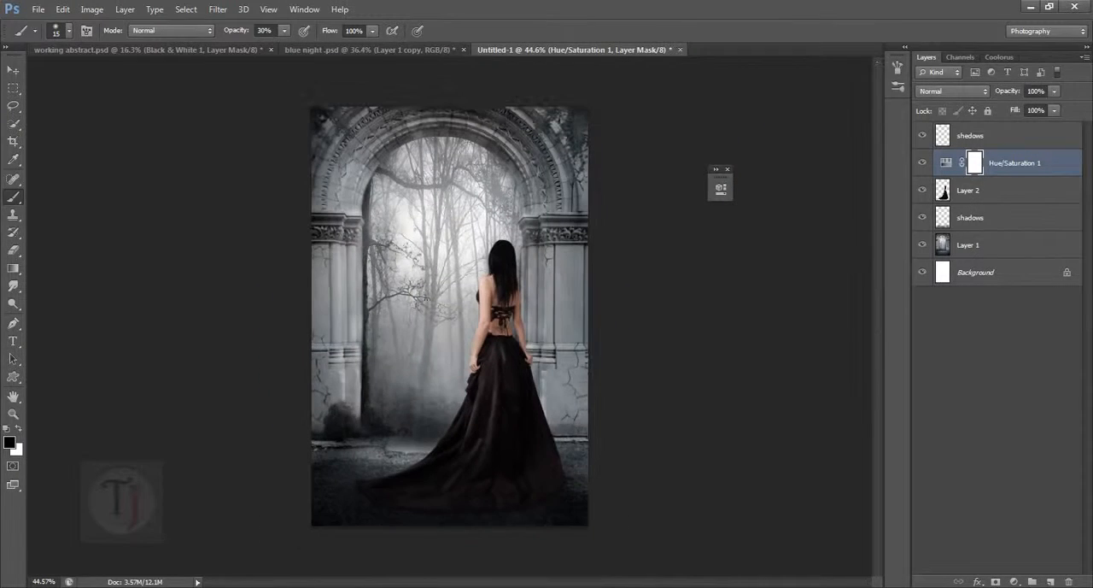
- Check the Hue/Saturation 1 and Brightness/Contrast 1 layers in the blue night reference document, and return to the Untitled-1 composite
{"action": "left_click", "coordinate": [393, 49]}
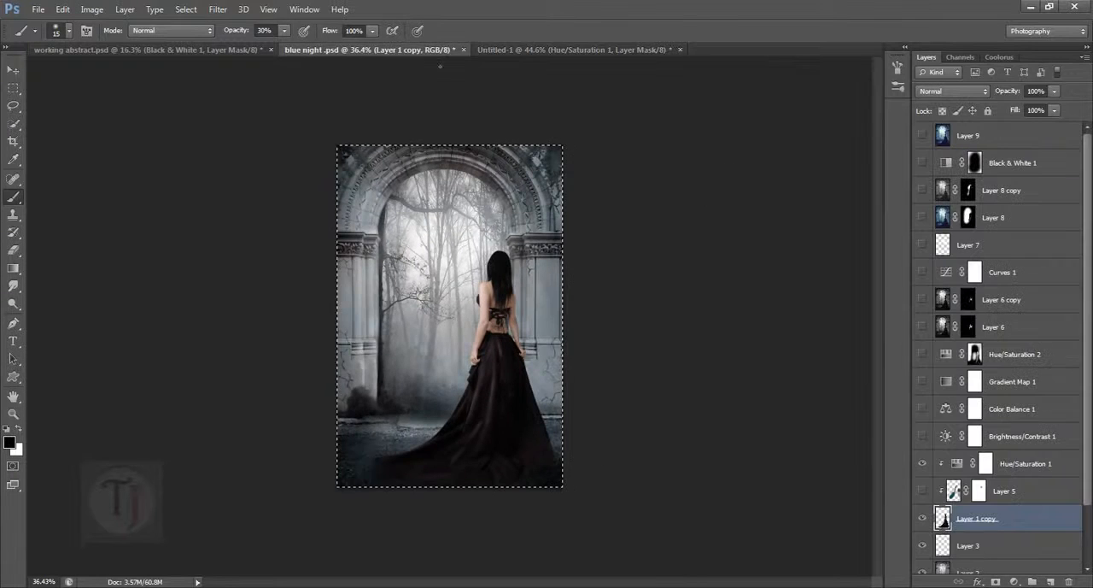
{"action": "left_click", "coordinate": [937, 466]}
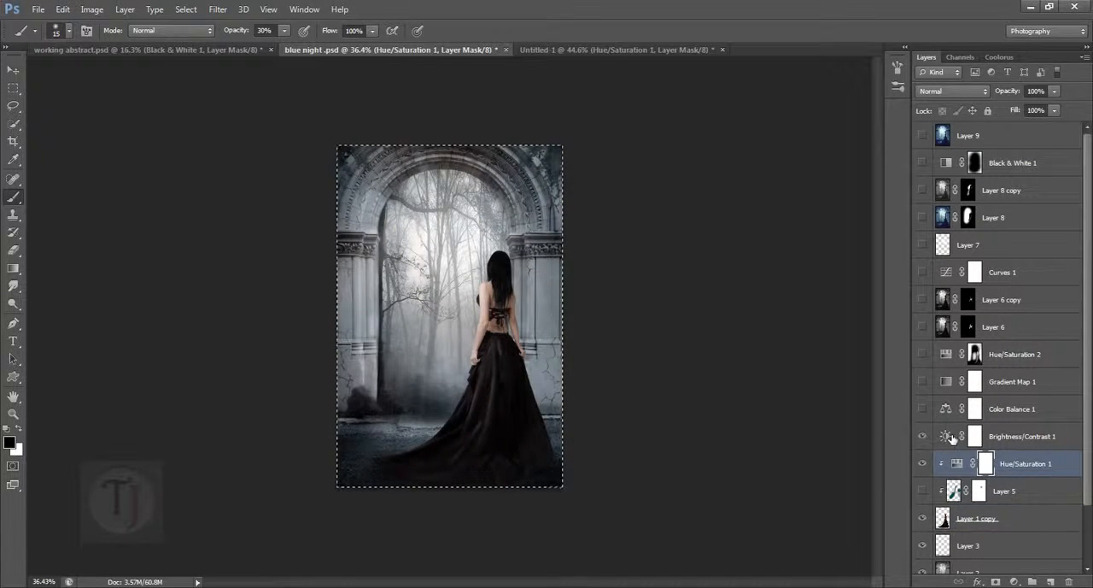
{"action": "left_click", "coordinate": [922, 437]}
{"action": "left_click", "coordinate": [946, 437]}
{"action": "left_click", "coordinate": [568, 51]}
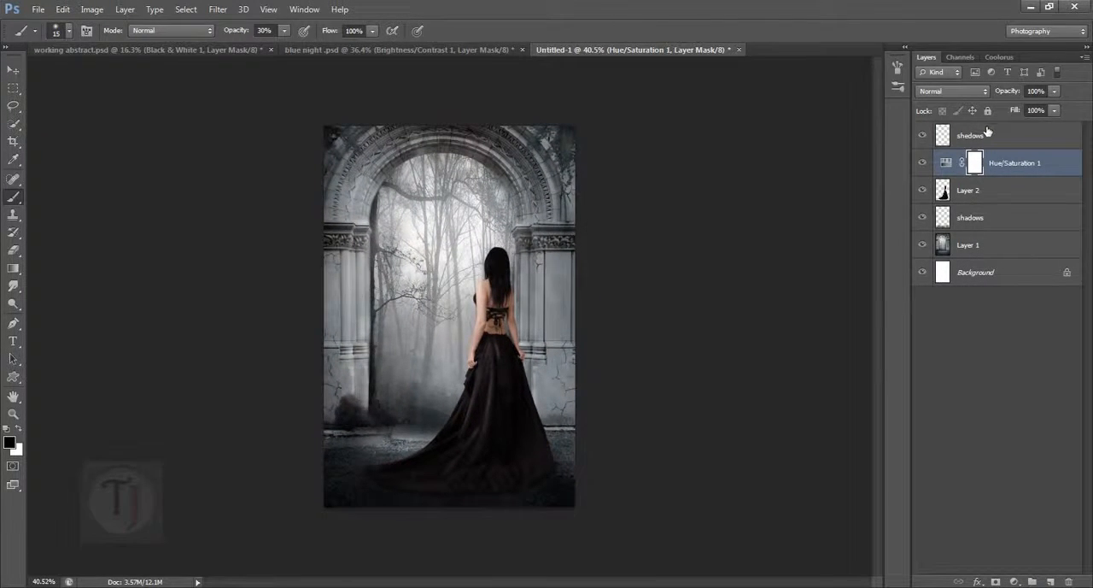
- Place the shedows layer below the Hue/Saturation layer and group it with Layer 2 and the shadows layer
{"action": "left_click_drag", "start_coordinate": [987, 133], "coordinate": [982, 177]}
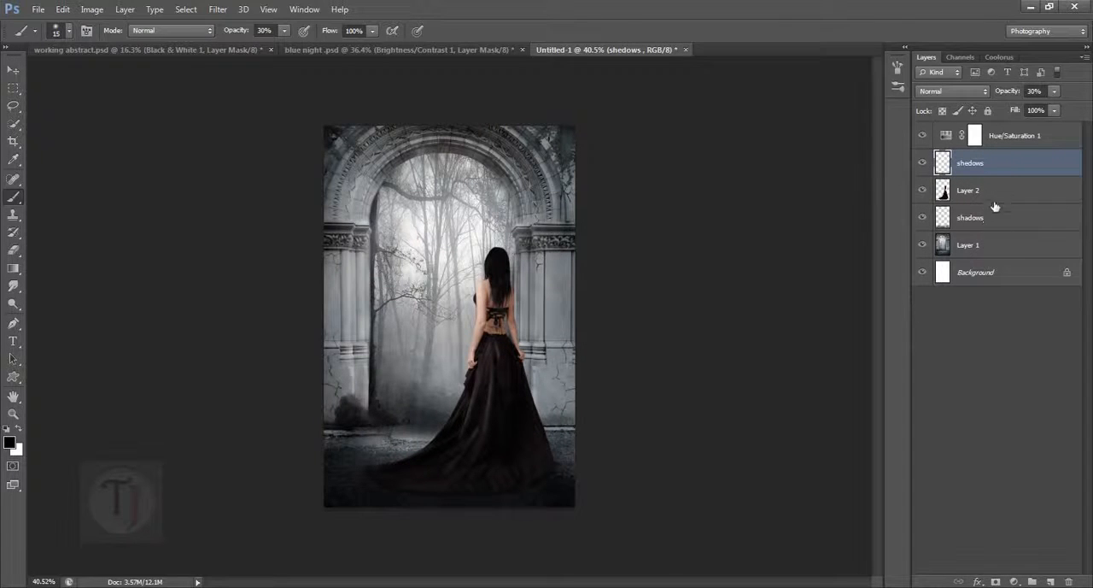
{"action": "left_click", "coordinate": [998, 191], "text": "ctrl"}
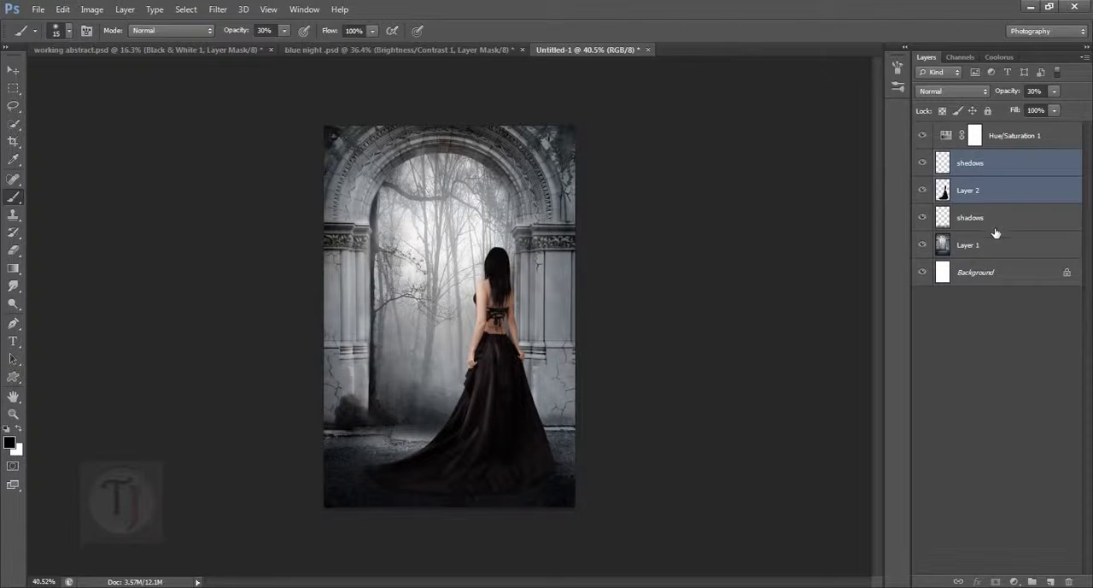
{"action": "left_click", "coordinate": [996, 224], "text": "ctrl"}
{"action": "key", "text": "ctrl+g"}
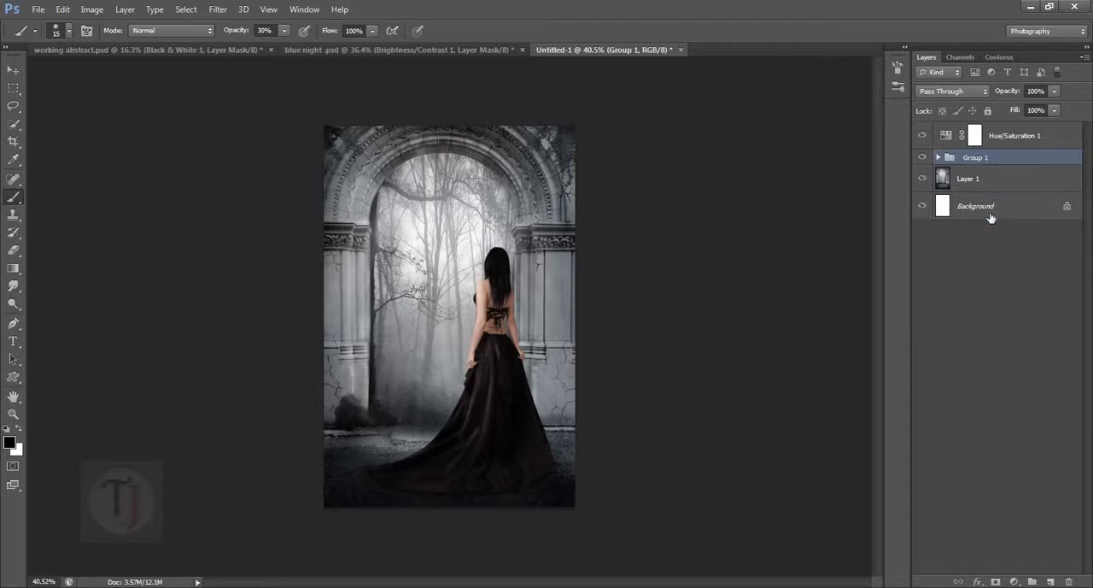
- Verify the new group's contents by hiding and reshowing it, and rename the group "model"
{"action": "left_click", "coordinate": [924, 157]}
{"action": "left_click", "coordinate": [924, 157]}
{"action": "double_click", "coordinate": [978, 158]}
{"action": "type", "text": "model"}
{"action": "key", "text": "Return"}
- Compare the composite with and without the model group and the Hue/Saturation adjustment, checking the woman's skin tones closely
{"action": "left_click", "coordinate": [925, 157]}
{"action": "left_click", "coordinate": [924, 157]}
{"action": "left_click", "coordinate": [923, 135]}
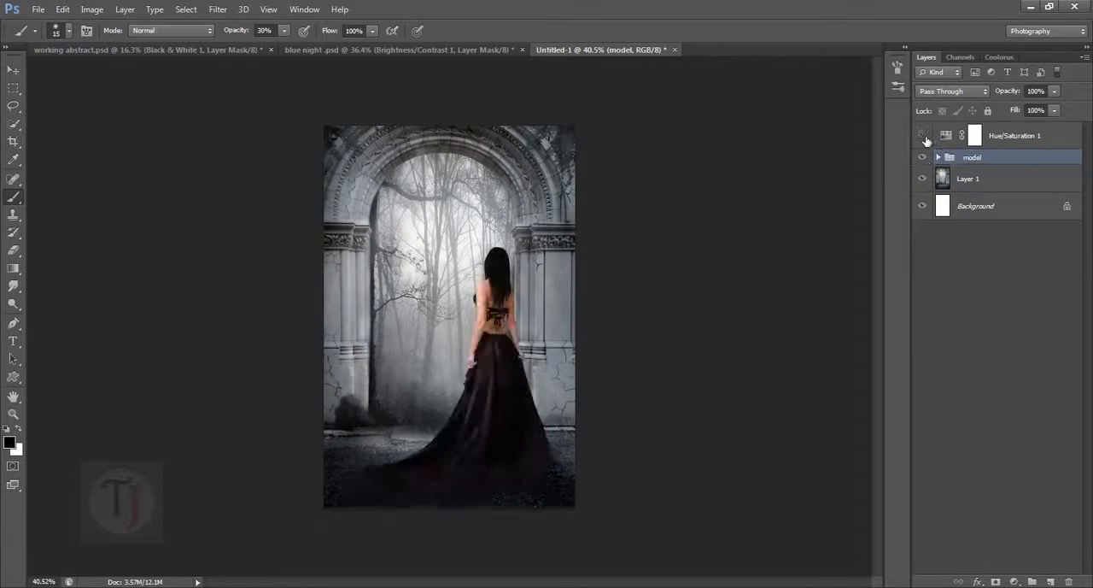
{"action": "scroll", "coordinate": [425, 293], "scroll_direction": "up", "scroll_amount": 5}
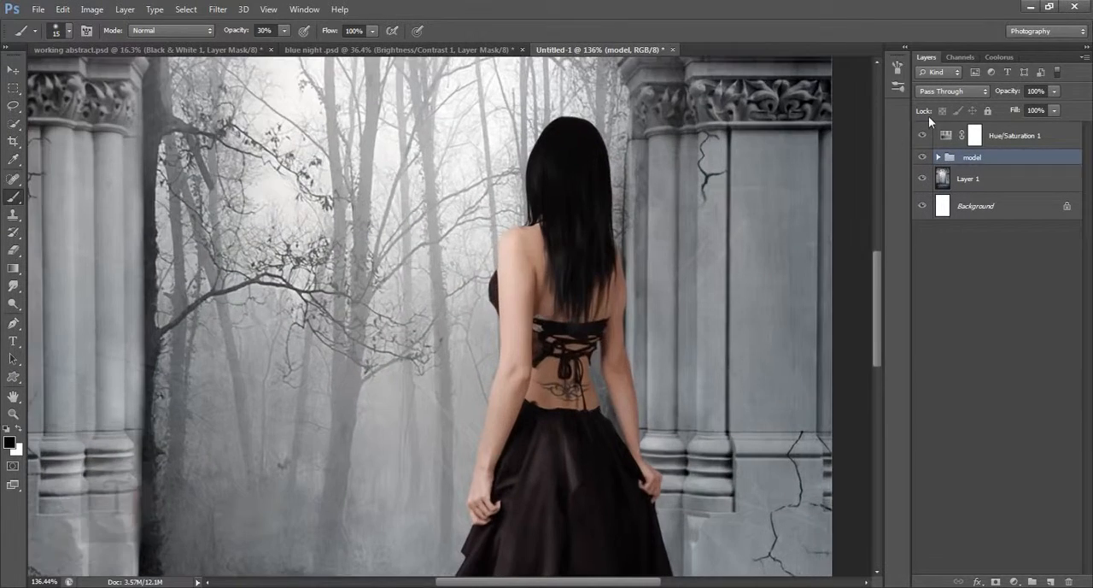
{"action": "left_click", "coordinate": [923, 135]}
{"action": "scroll", "coordinate": [628, 315], "scroll_direction": "down", "scroll_amount": 5}
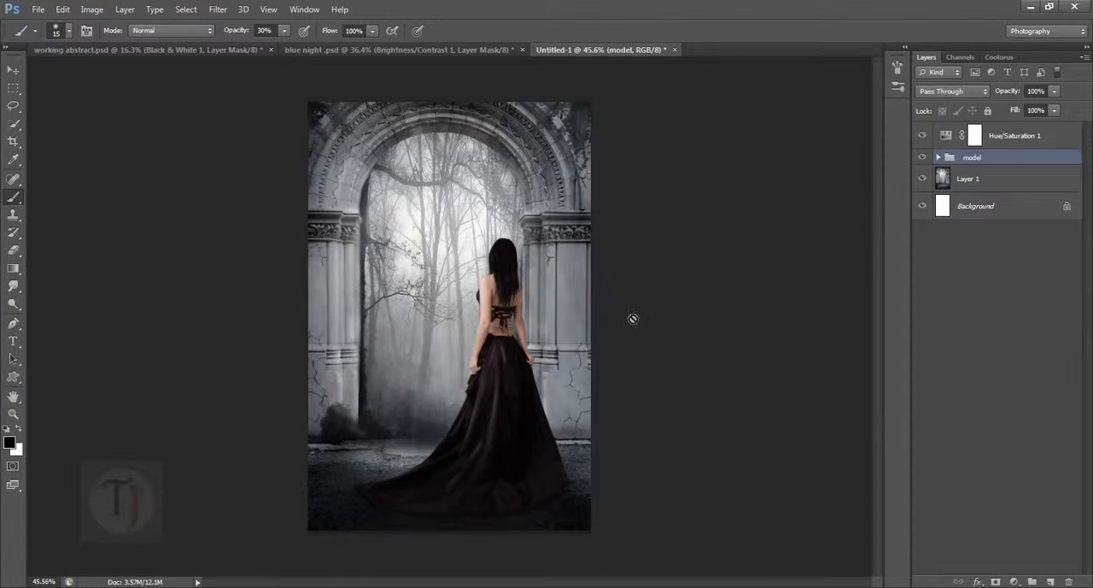
- Add a Brightness/Contrast adjustment layer above Hue/Saturation 1 and set its contrast to 16
{"action": "left_click", "coordinate": [1025, 138]}
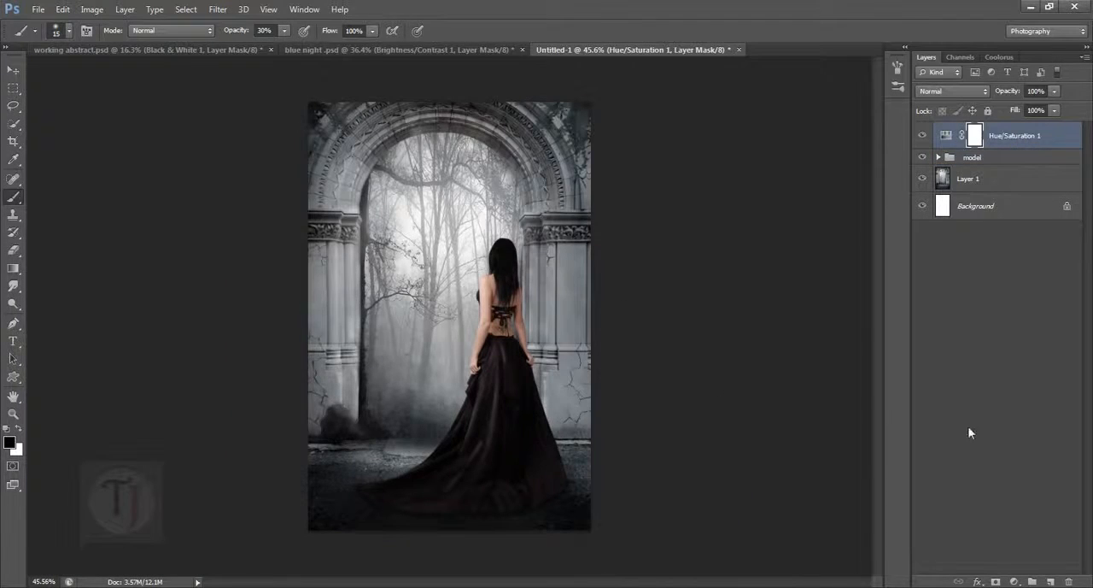
{"action": "left_click", "coordinate": [1016, 581]}
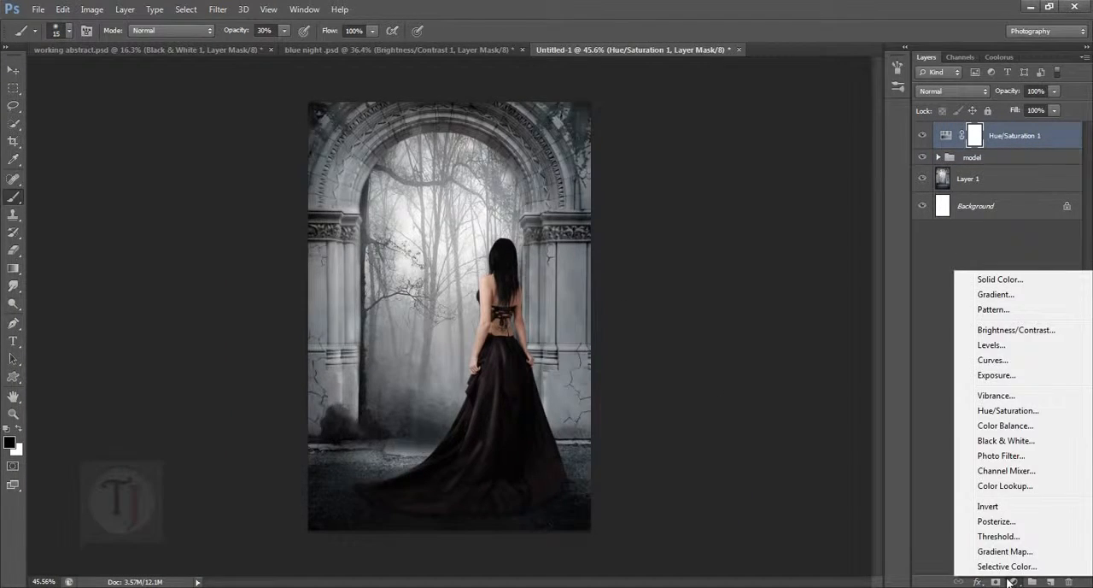
{"action": "left_click", "coordinate": [1016, 329]}
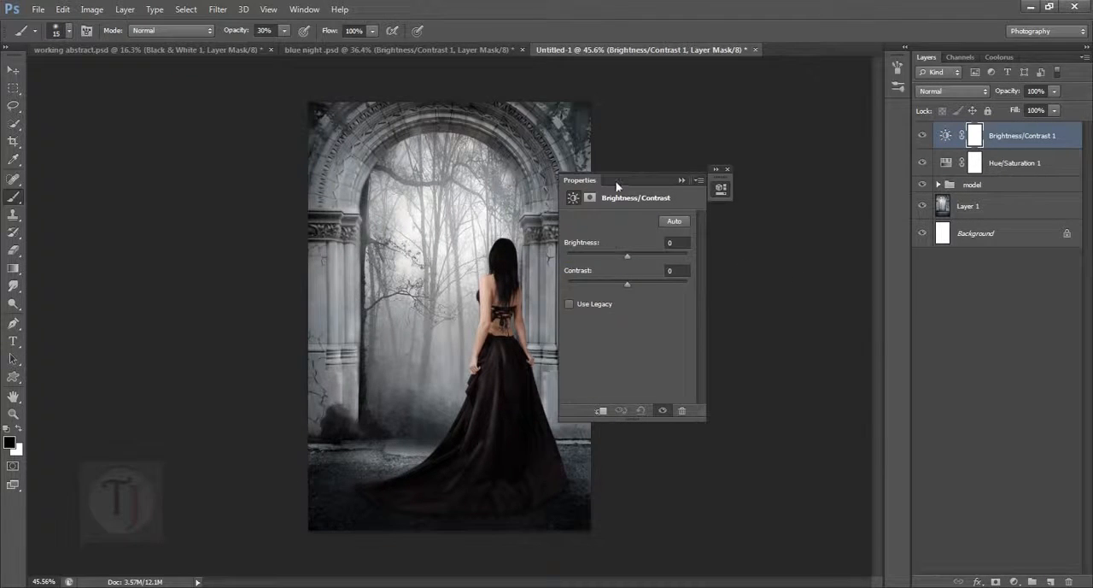
{"action": "left_click_drag", "start_coordinate": [617, 185], "coordinate": [665, 184]}
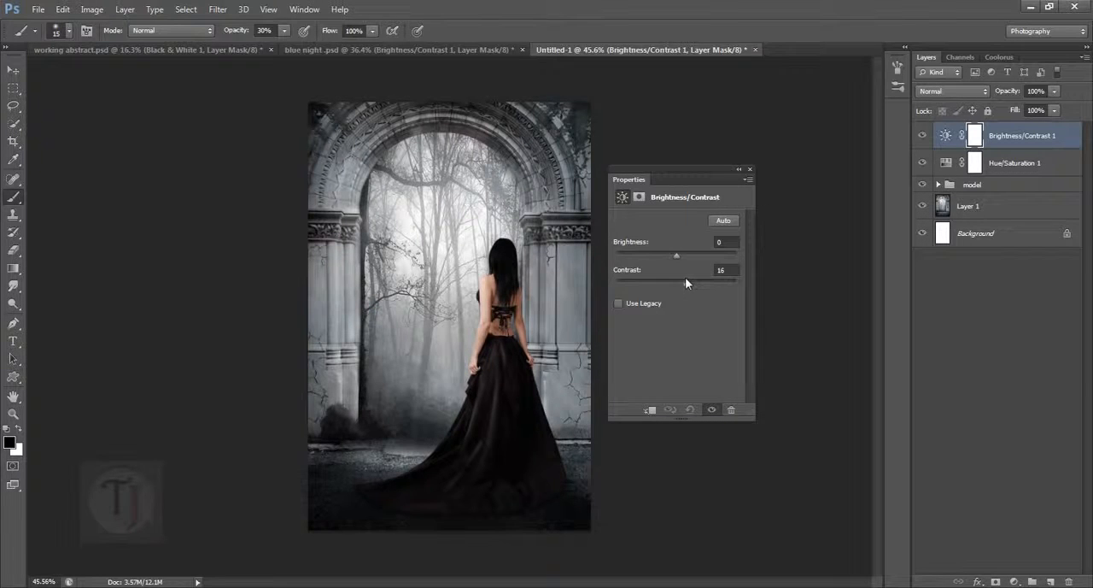
{"action": "left_click", "coordinate": [739, 169]}
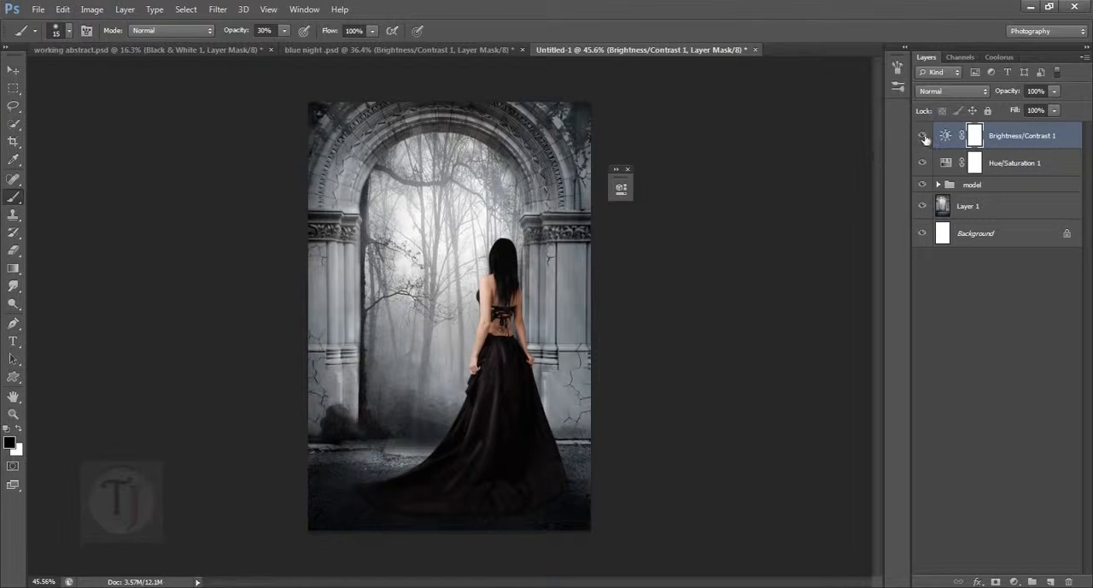
- Show Color Balance 1 in the blue night reference, and add a Color Balance adjustment layer above Brightness/Contrast 1 in the Untitled-1 composite
{"action": "left_click", "coordinate": [368, 49]}
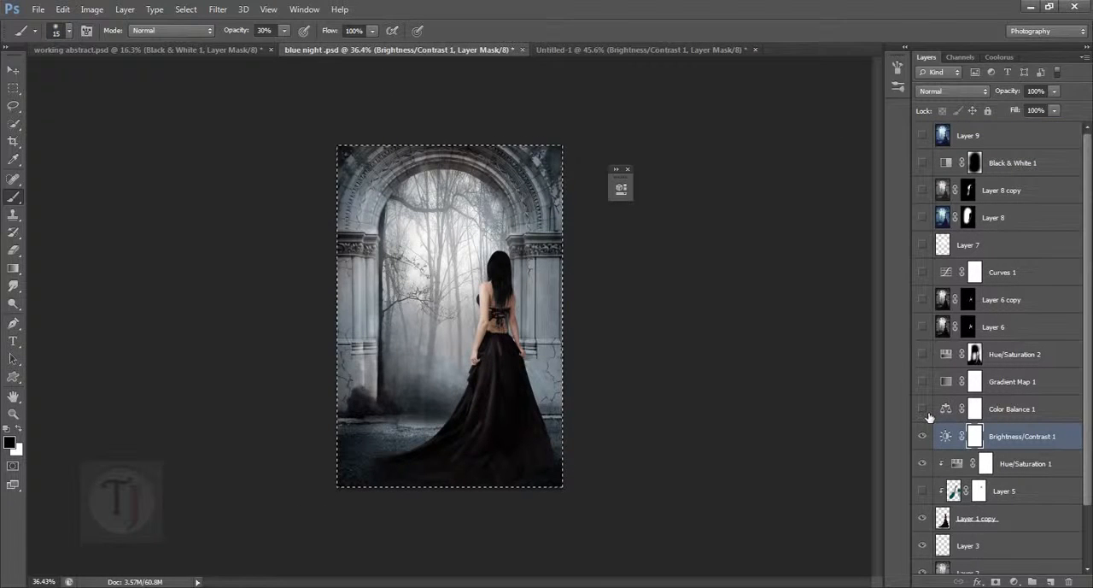
{"action": "left_click", "coordinate": [924, 409]}
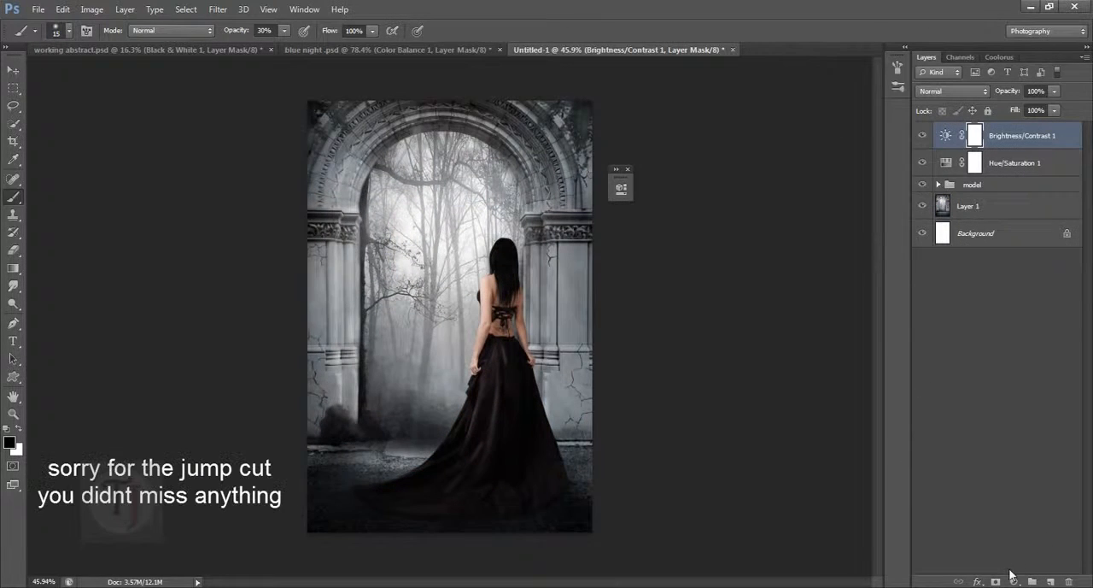
{"action": "left_click", "coordinate": [1016, 582]}
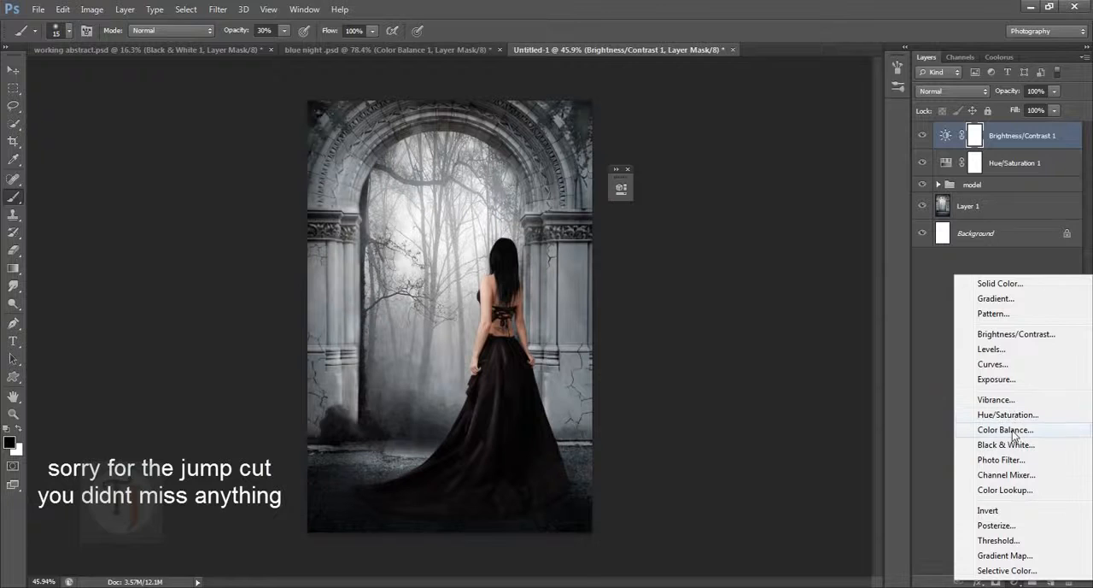
{"action": "left_click", "coordinate": [1008, 430]}
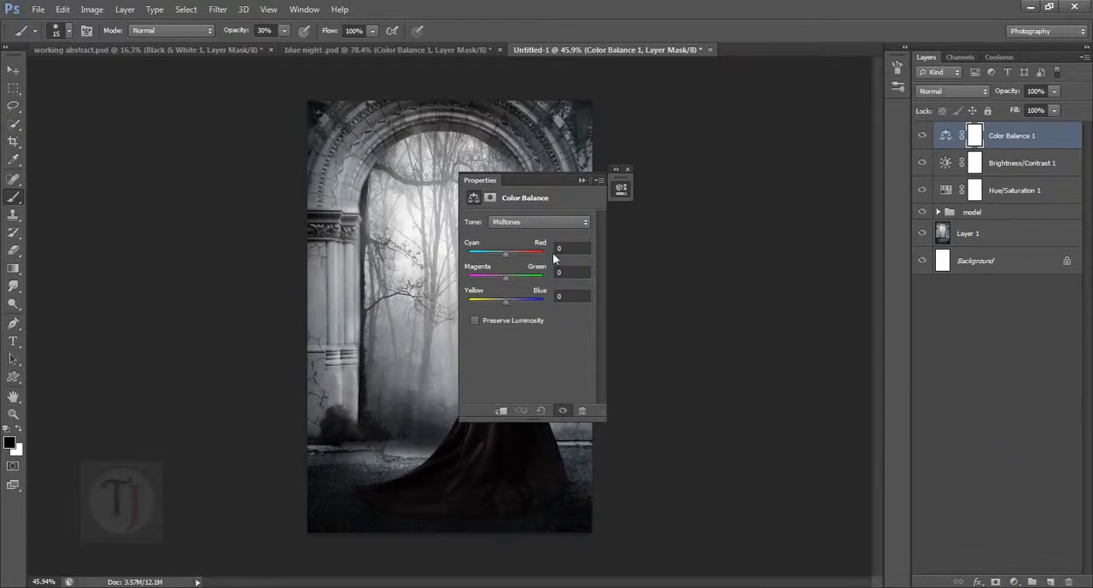
{"action": "left_click_drag", "start_coordinate": [572, 182], "coordinate": [755, 200]}
{"action": "scroll", "coordinate": [452, 287], "scroll_direction": "up", "scroll_amount": 6}
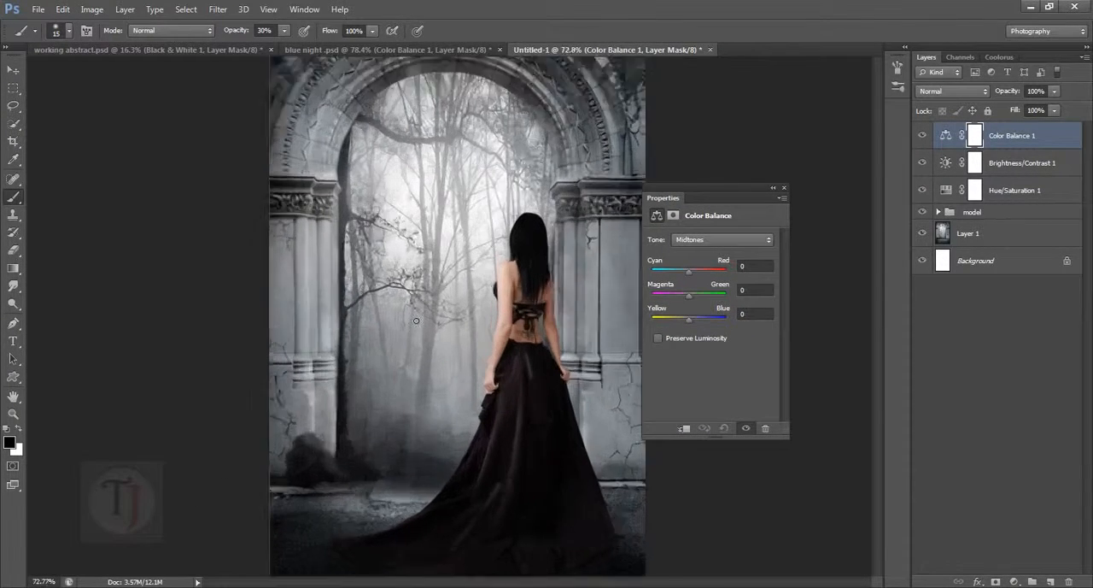
{"action": "mouse_move", "coordinate": [689, 272]}
{"action": "left_mouse_down"}
{"action": "mouse_move", "coordinate": [678, 269]}
{"action": "mouse_move", "coordinate": [687, 271]}
{"action": "left_mouse_up"}
{"action": "key", "text": "ctrl+z"}
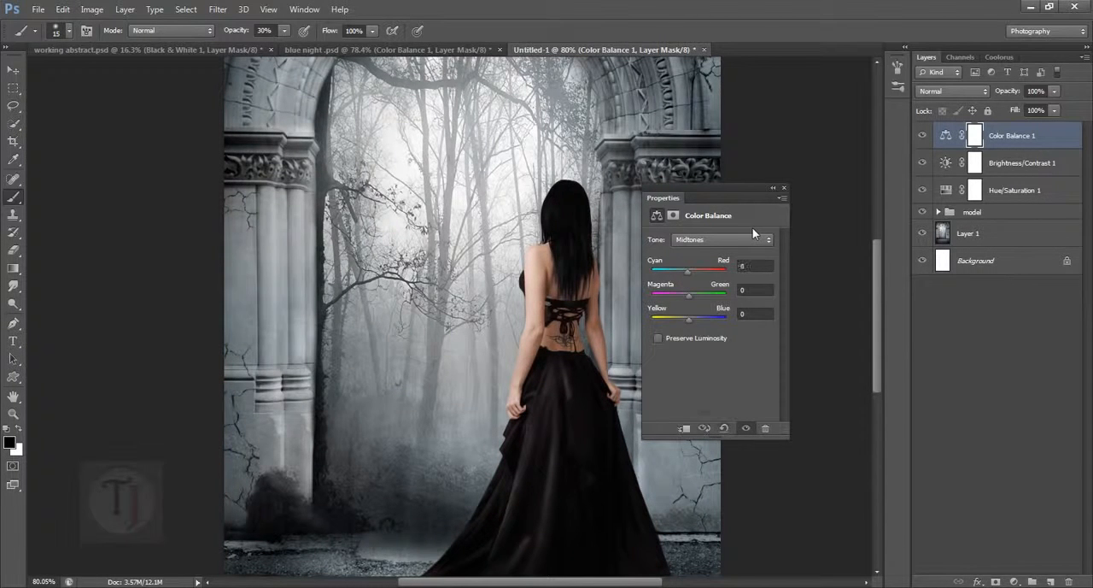
- Check the Shadows values of Color Balance 1 in the blue night reference, and return to the Untitled-1 composite
{"action": "left_click", "coordinate": [394, 50]}
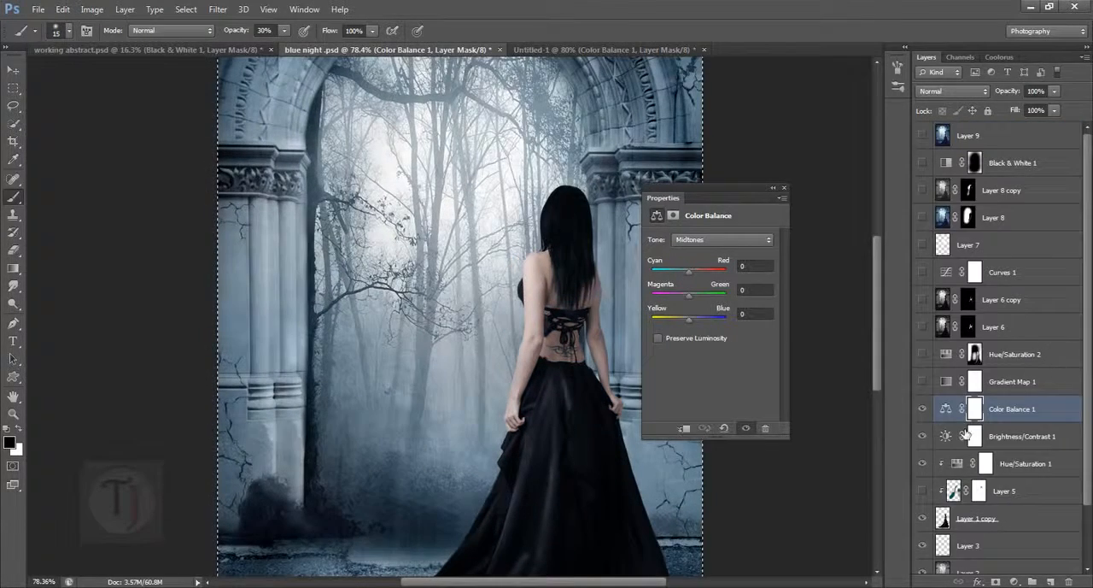
{"action": "left_click", "coordinate": [726, 239]}
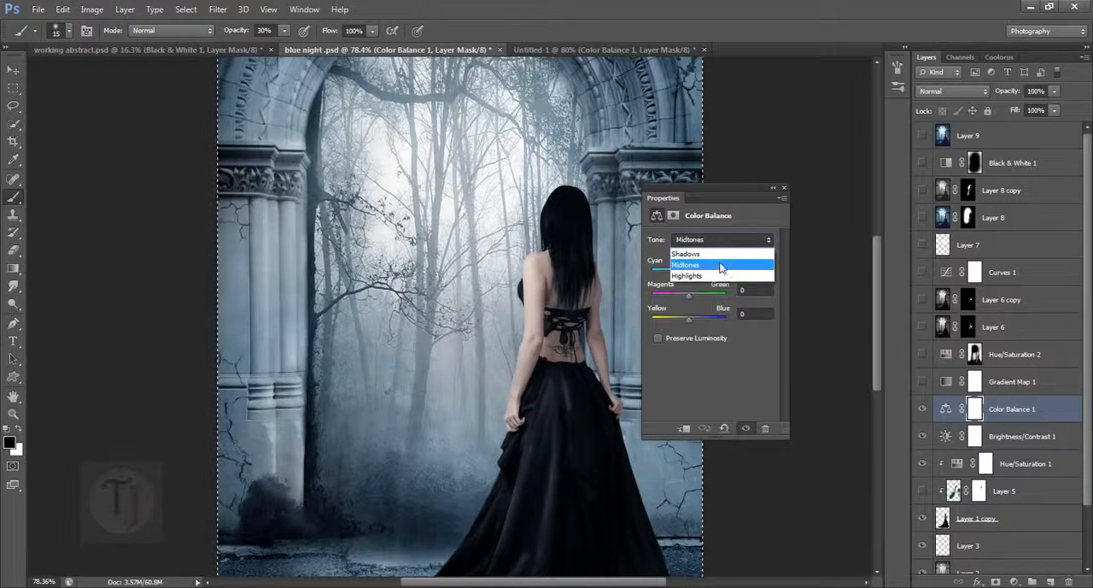
{"action": "left_click", "coordinate": [725, 248]}
{"action": "left_click_drag", "start_coordinate": [705, 199], "coordinate": [779, 198]}
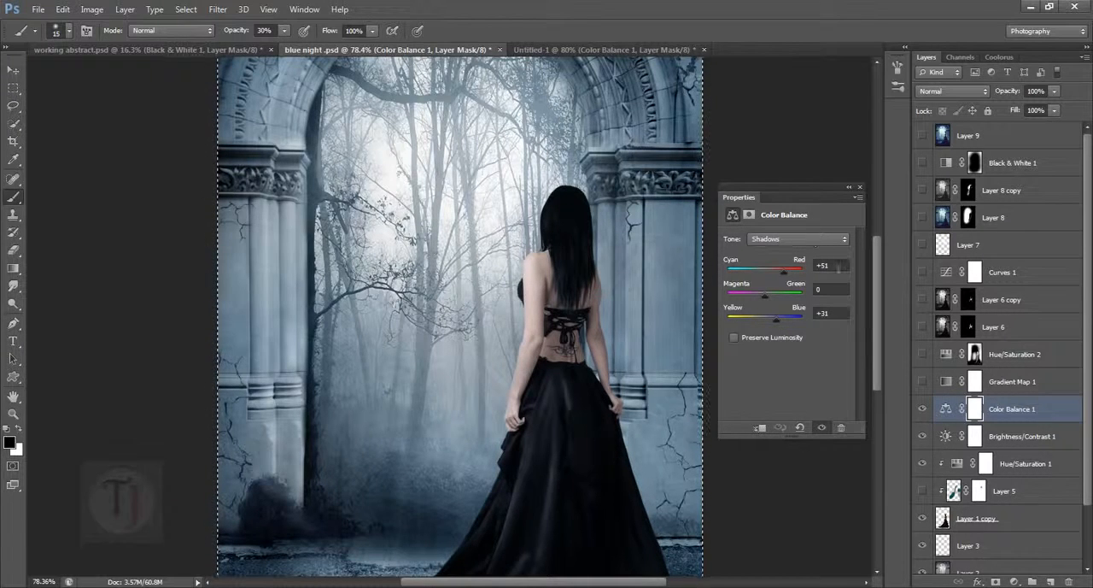
{"action": "left_click", "coordinate": [553, 49]}
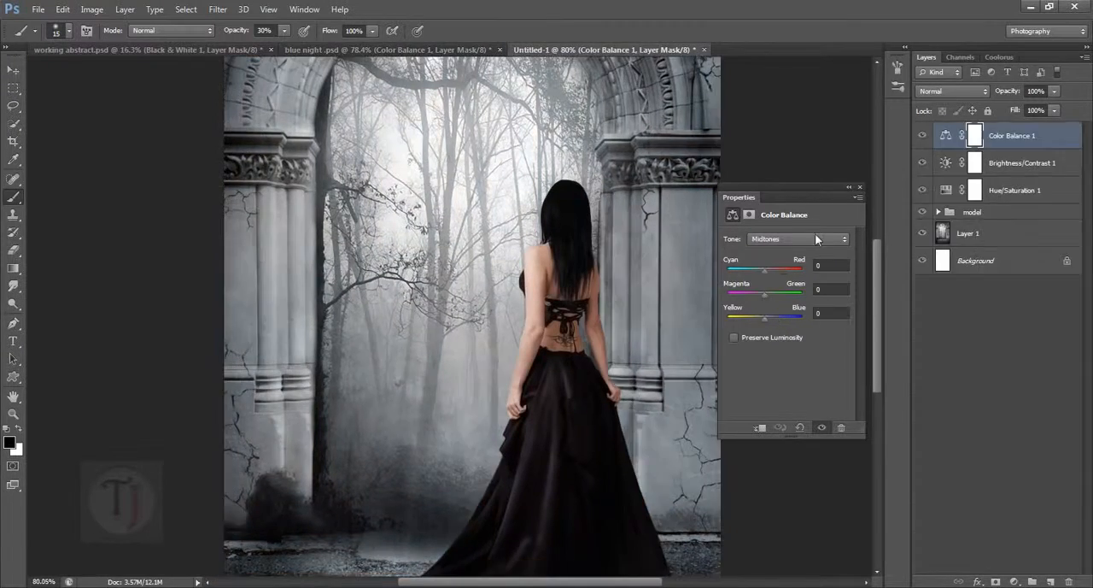
- Set the Color Balance layer's Shadows to 51 on Cyan–Red and 31 on Yellow–Blue
{"action": "left_click", "coordinate": [803, 245]}
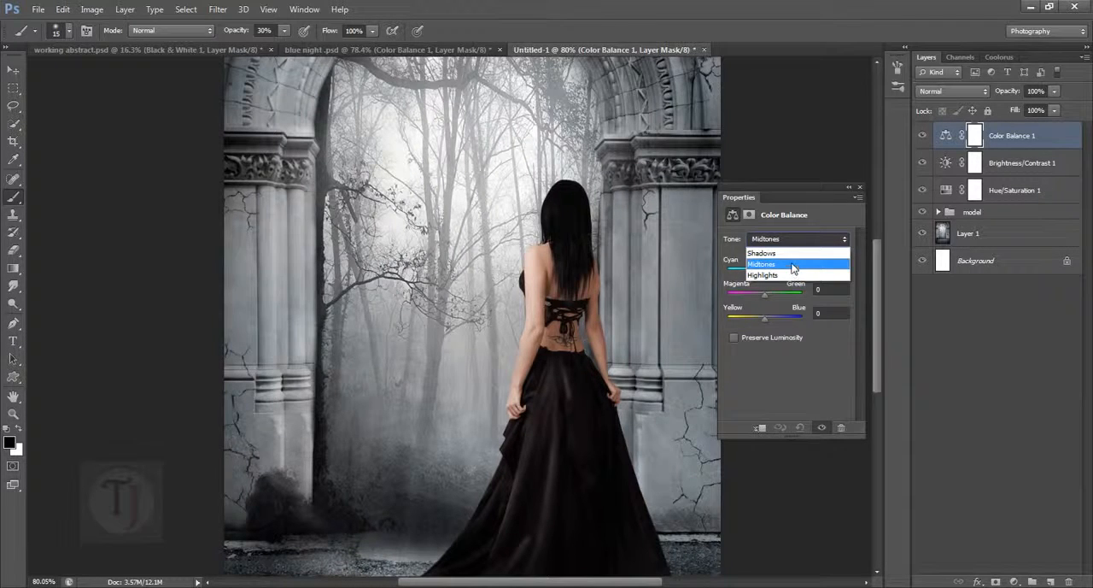
{"action": "left_click", "coordinate": [793, 253]}
{"action": "left_click", "coordinate": [765, 269]}
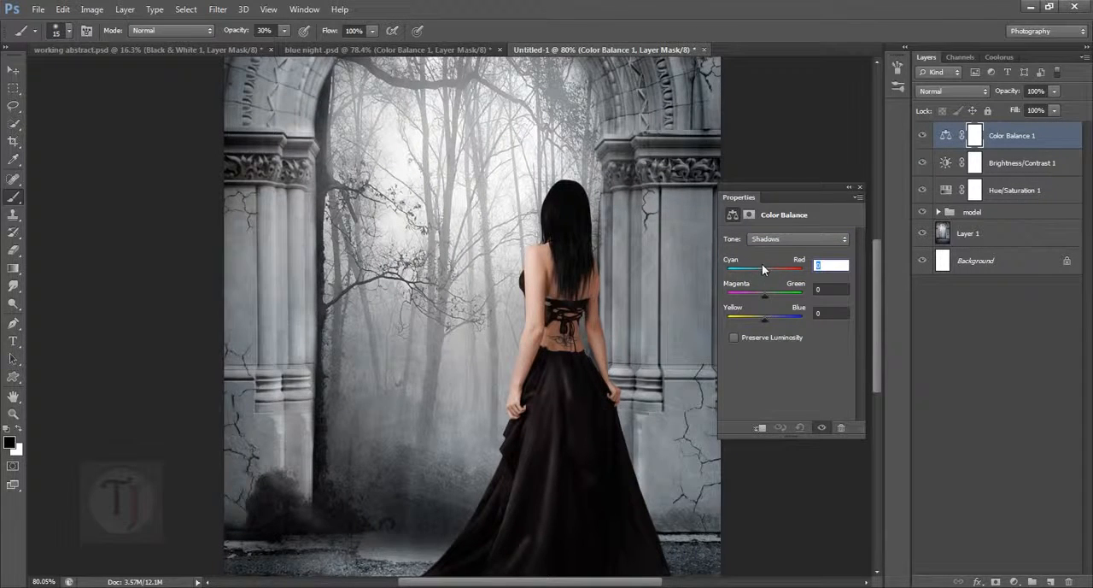
{"action": "type", "text": "51"}
{"action": "left_click", "coordinate": [765, 319]}
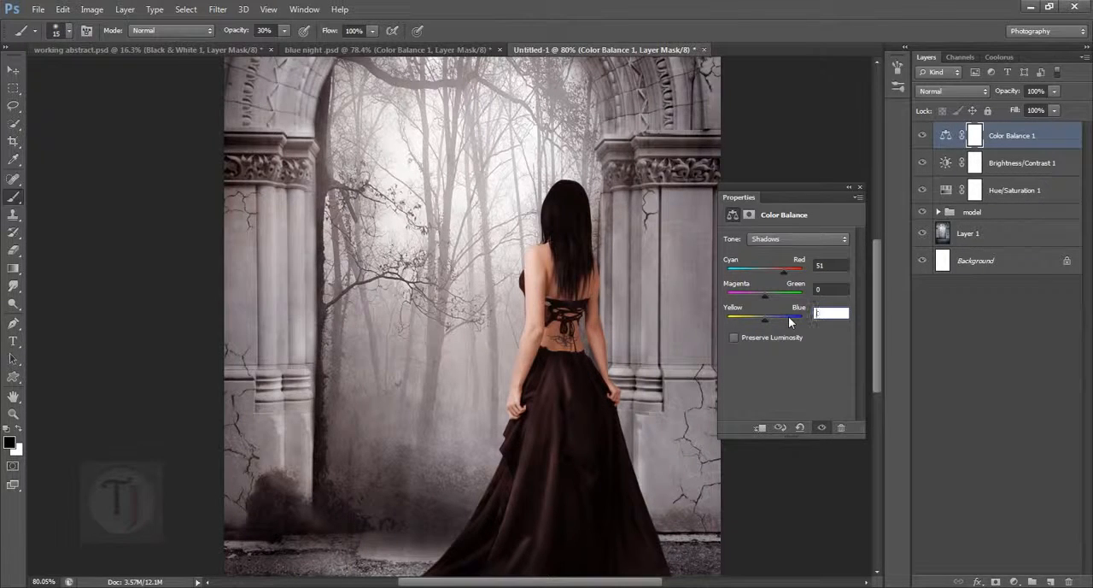
{"action": "type", "text": "31"}
- Check the Highlights values of Color Balance 1 in the blue night reference, and return to the Untitled-1 composite
{"action": "left_click", "coordinate": [773, 239]}
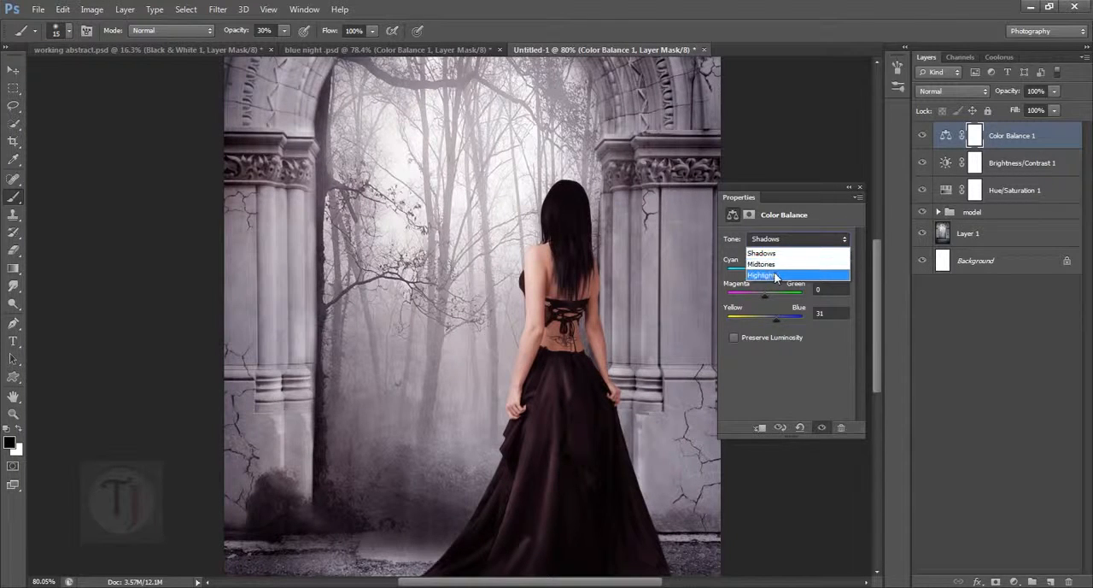
{"action": "left_click", "coordinate": [777, 268]}
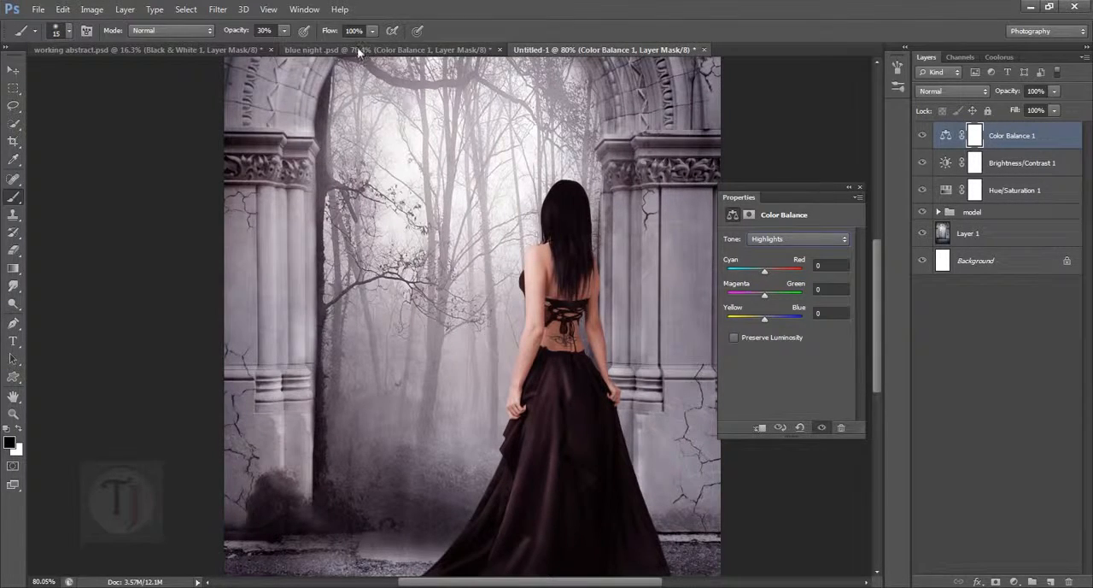
{"action": "left_click", "coordinate": [357, 49]}
{"action": "left_click", "coordinate": [801, 240]}
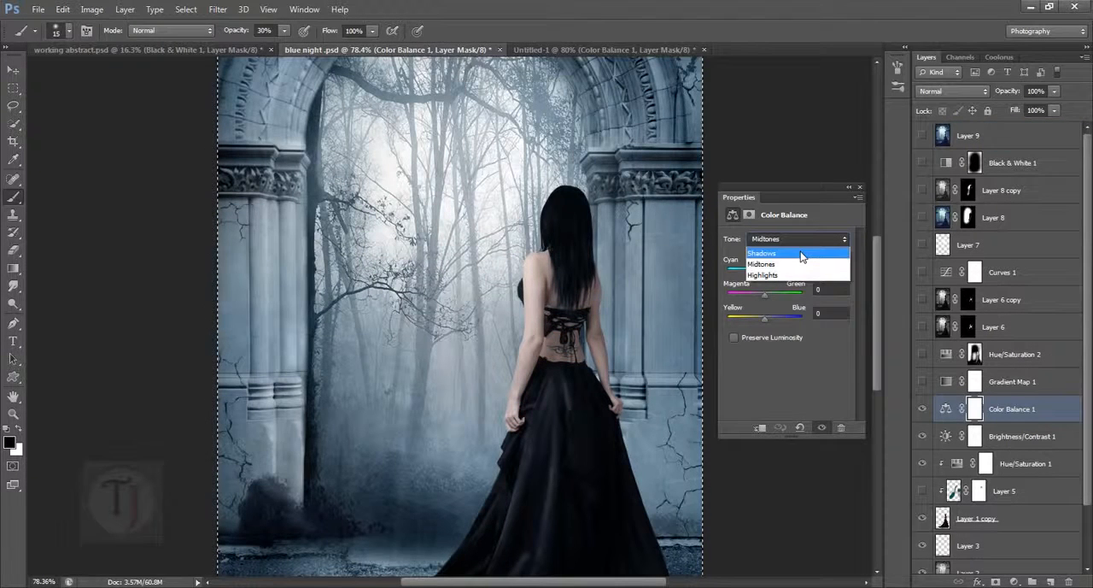
{"action": "left_click", "coordinate": [807, 274]}
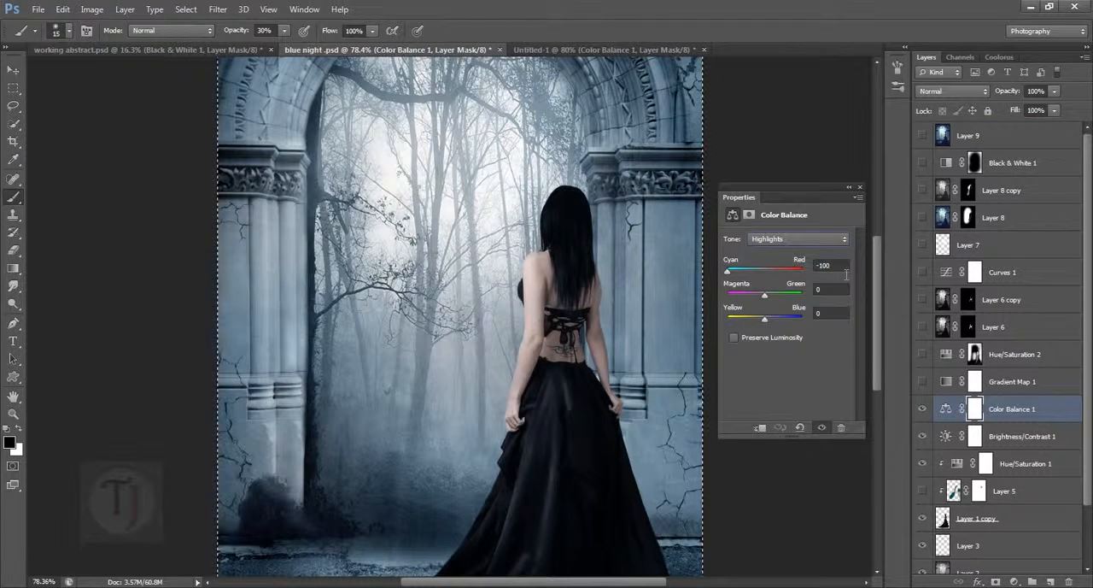
{"action": "left_click", "coordinate": [547, 51]}
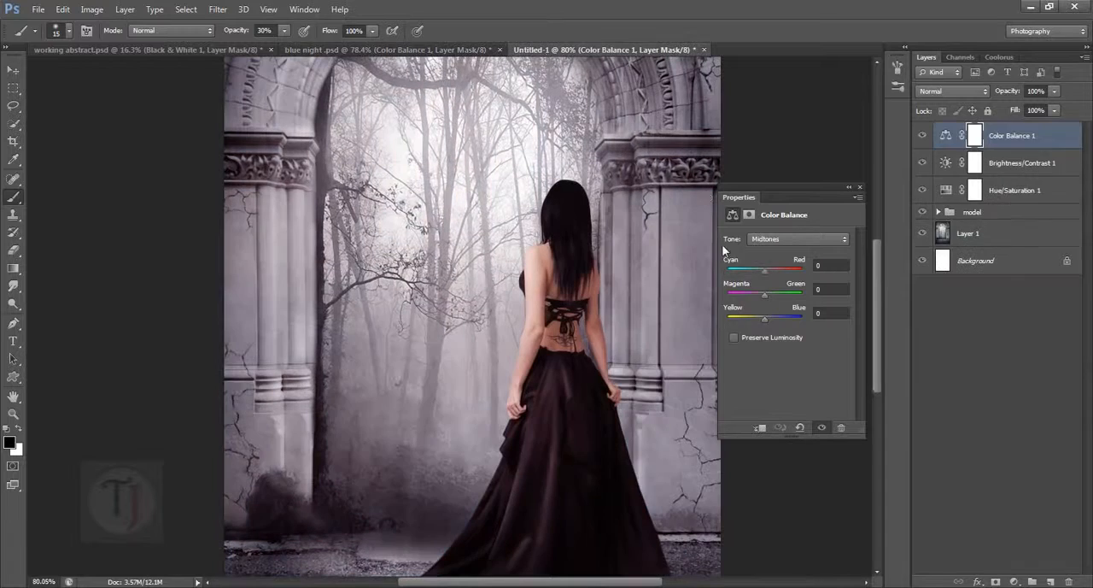
- Set the Color Balance layer's Highlights to -100 on Cyan–Red and collapse its properties
{"action": "left_click", "coordinate": [778, 239]}
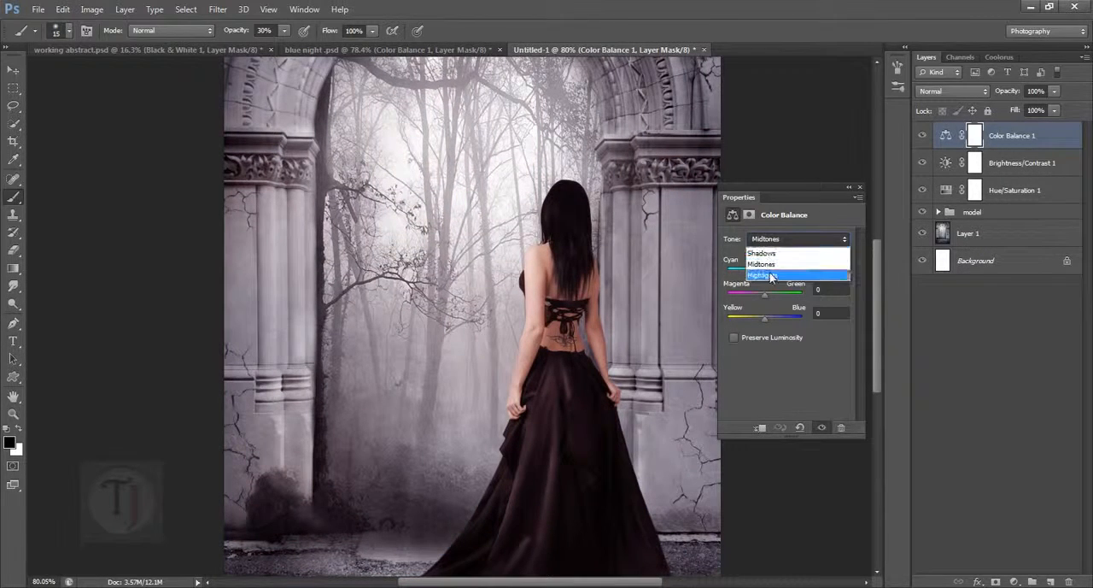
{"action": "left_click", "coordinate": [767, 275]}
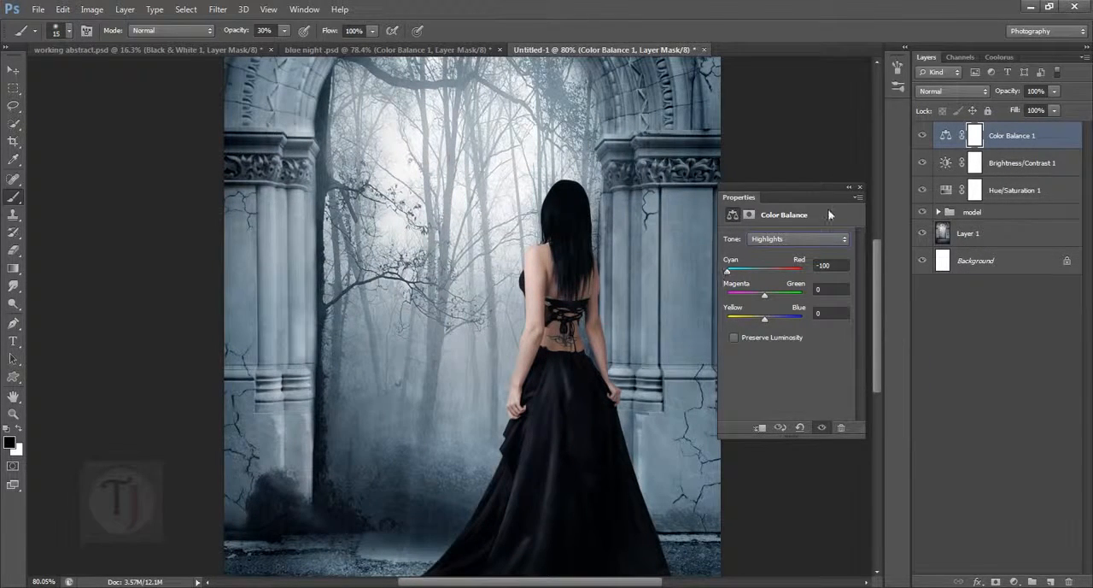
{"action": "left_click", "coordinate": [849, 187]}
{"action": "key", "text": "ctrl+0"}
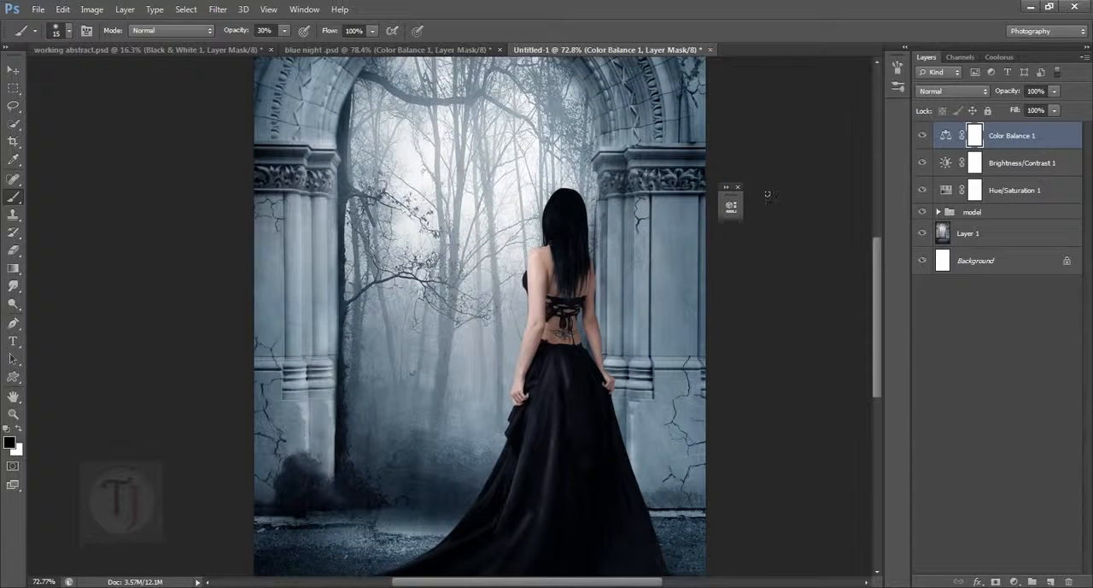
- Compare the composite with and without the Color Balance 1 adjustment by hiding and reshowing it
{"action": "left_click", "coordinate": [923, 136]}
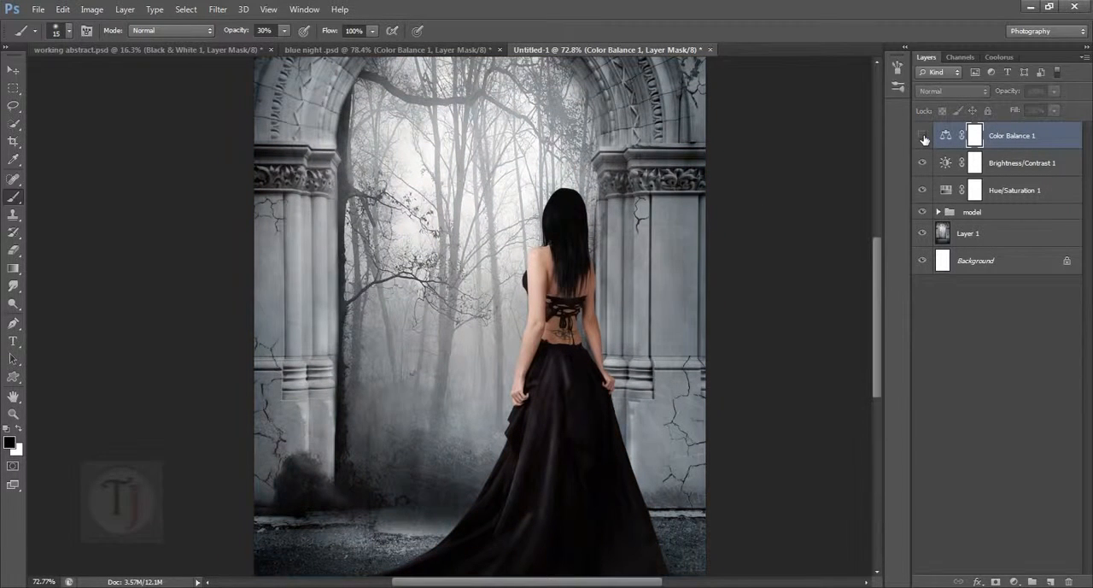
{"action": "left_click", "coordinate": [923, 135]}
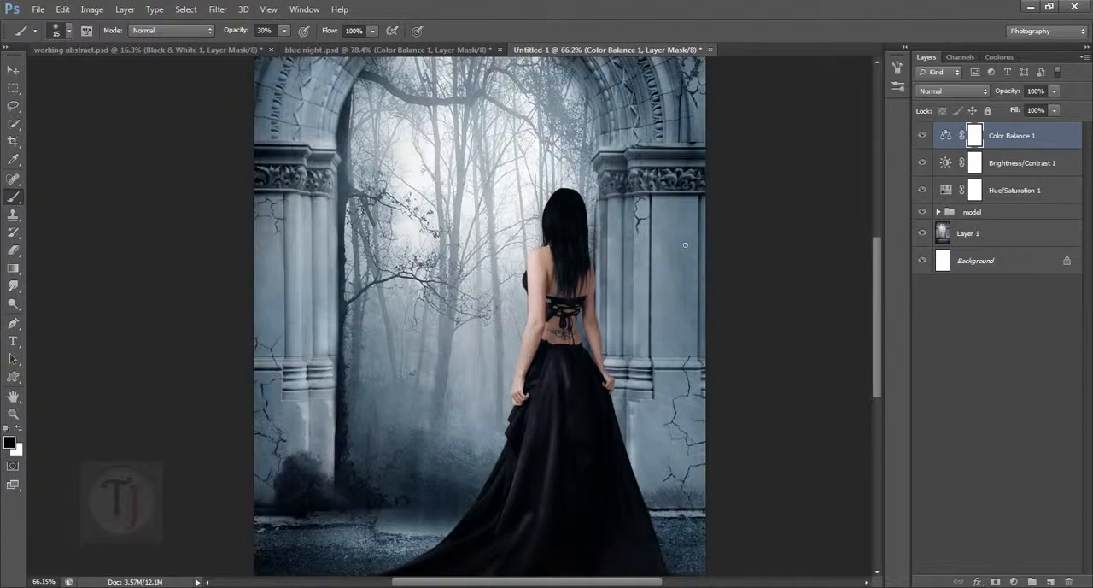
{"action": "key", "text": "ctrl+minus"}
- Show the Gradient Map 1 layer in the blue night reference document and open its gradient map properties
{"action": "key", "text": "ctrl+shift+Tab"}
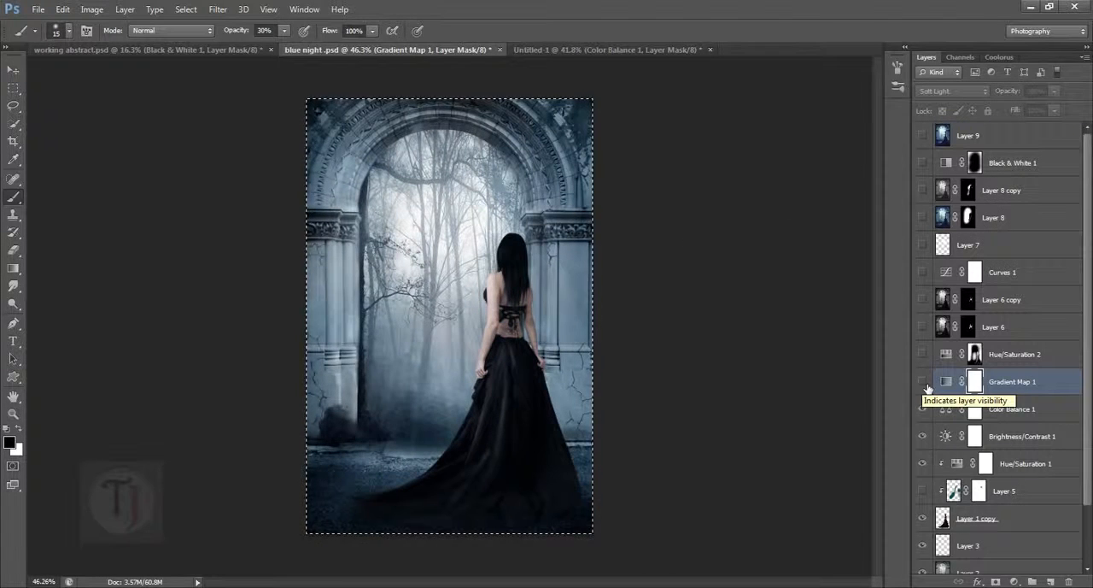
{"action": "left_click", "coordinate": [922, 381]}
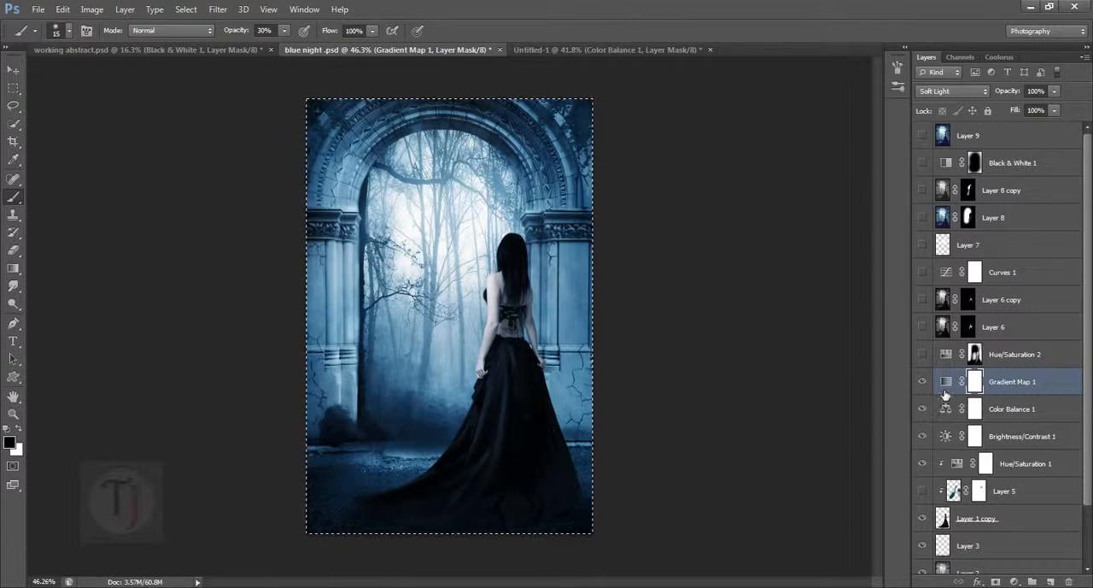
{"action": "left_click", "coordinate": [950, 385]}
{"action": "double_click", "coordinate": [950, 384]}
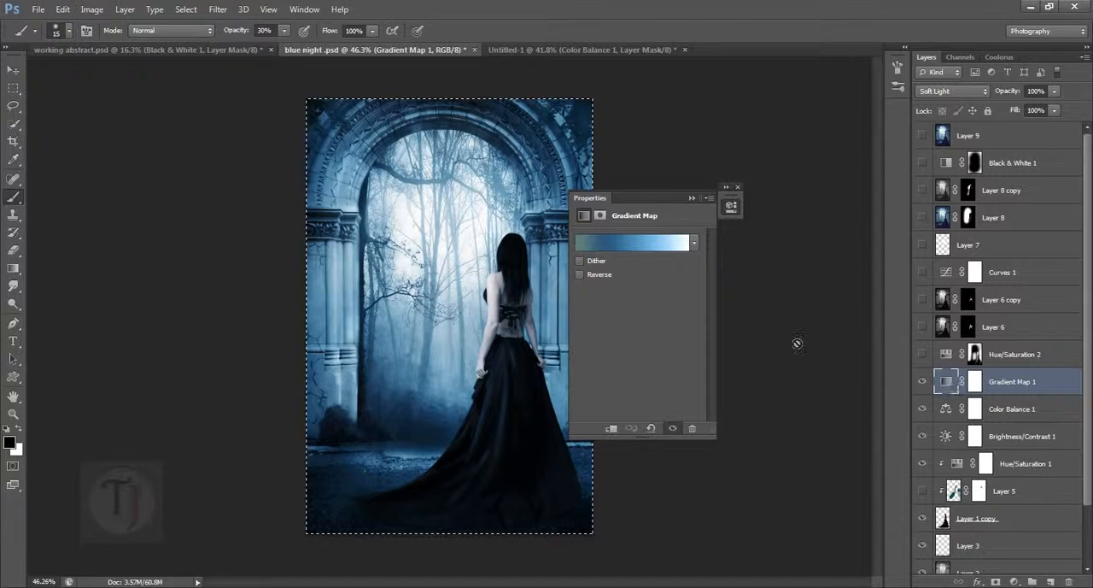
- Open the reference gradient in the Gradient Editor and examine its color stops, the presets and the list of loadable gradient libraries
{"action": "left_click", "coordinate": [616, 241]}
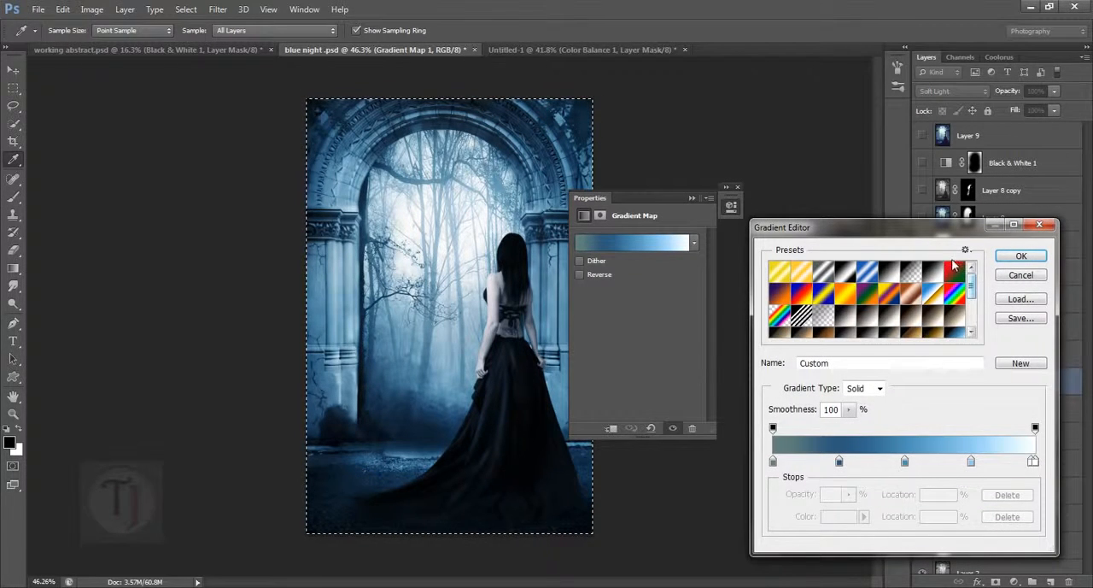
{"action": "left_click_drag", "start_coordinate": [971, 290], "coordinate": [971, 309]}
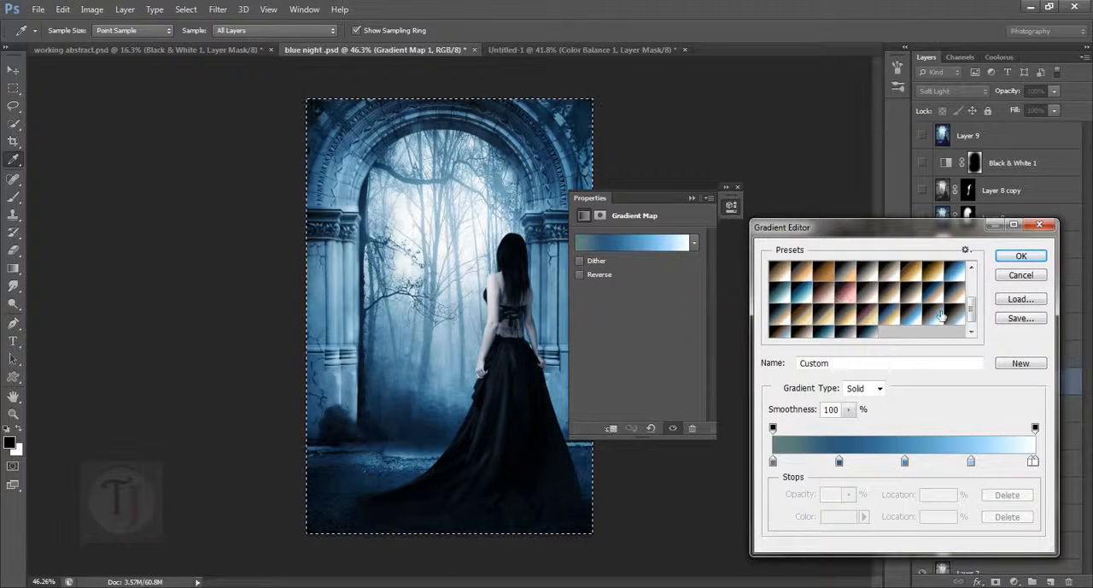
{"action": "left_click", "coordinate": [966, 252]}
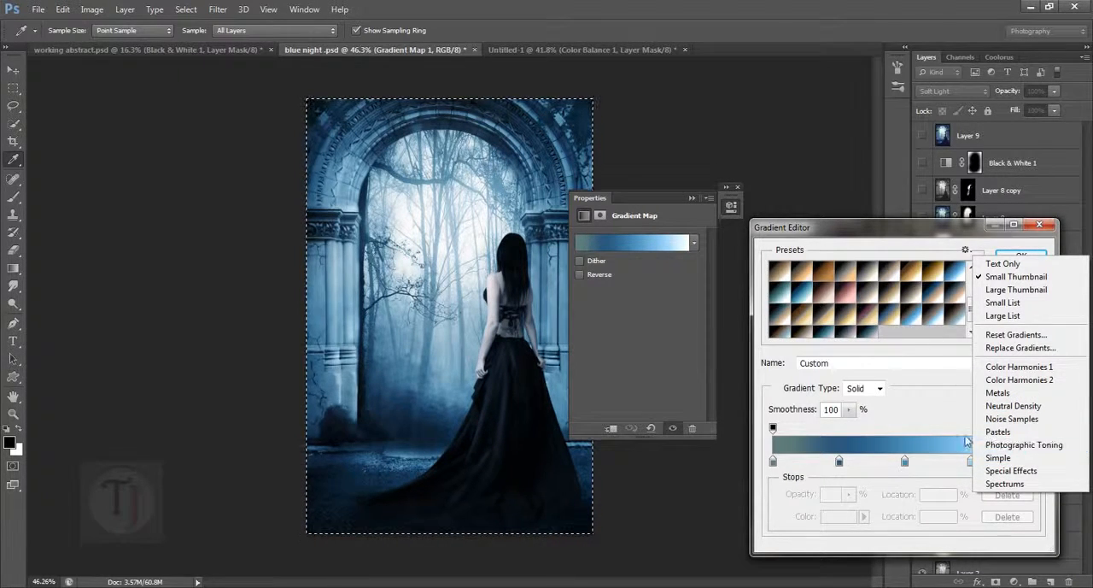
{"action": "left_click", "coordinate": [910, 374]}
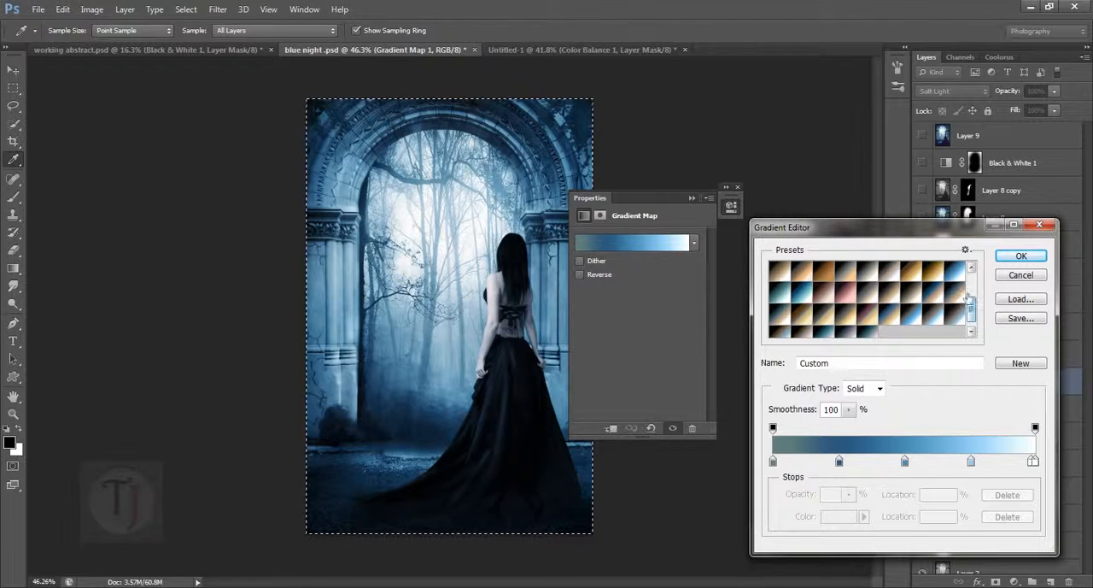
- Preview the Gold 1, Cyanotype and Blue 1 presets on the reference gradient map and close the Gradient Editor
{"action": "left_click", "coordinate": [912, 272]}
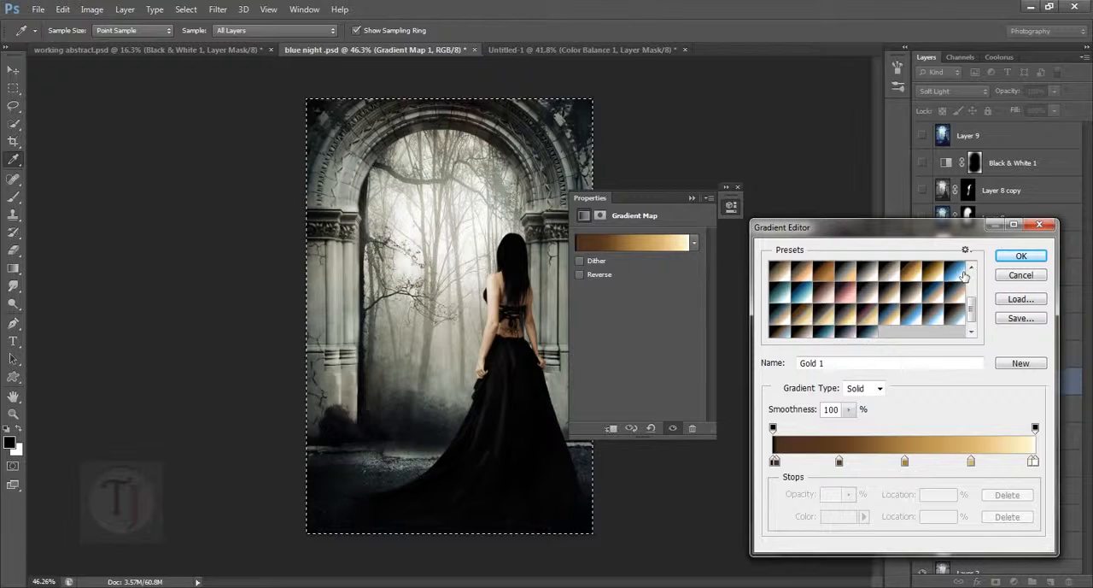
{"action": "left_click", "coordinate": [963, 275]}
{"action": "left_click", "coordinate": [788, 297]}
{"action": "left_click", "coordinate": [807, 295]}
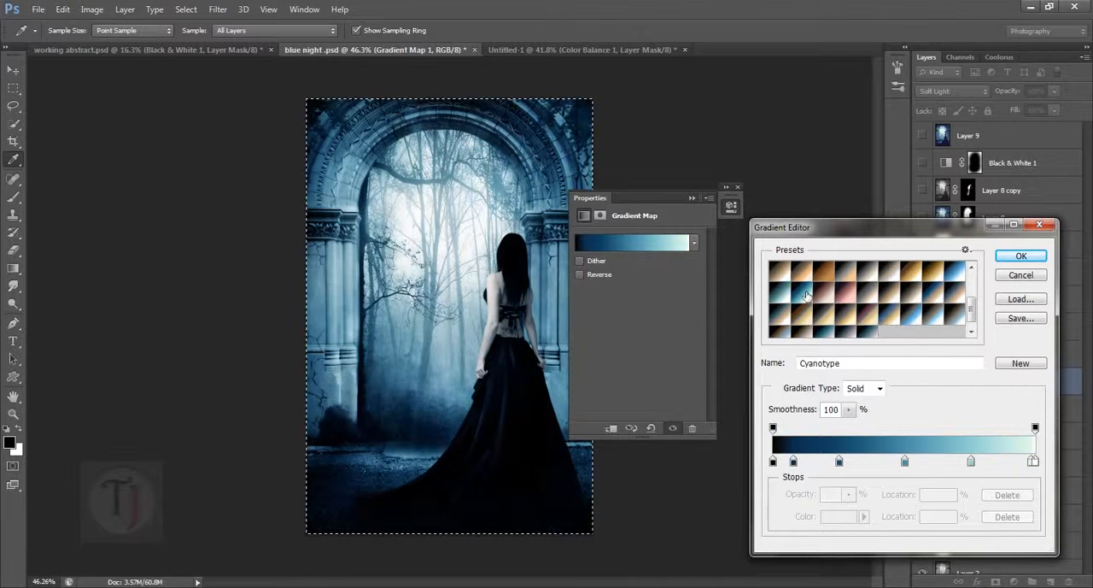
{"action": "left_click", "coordinate": [964, 275]}
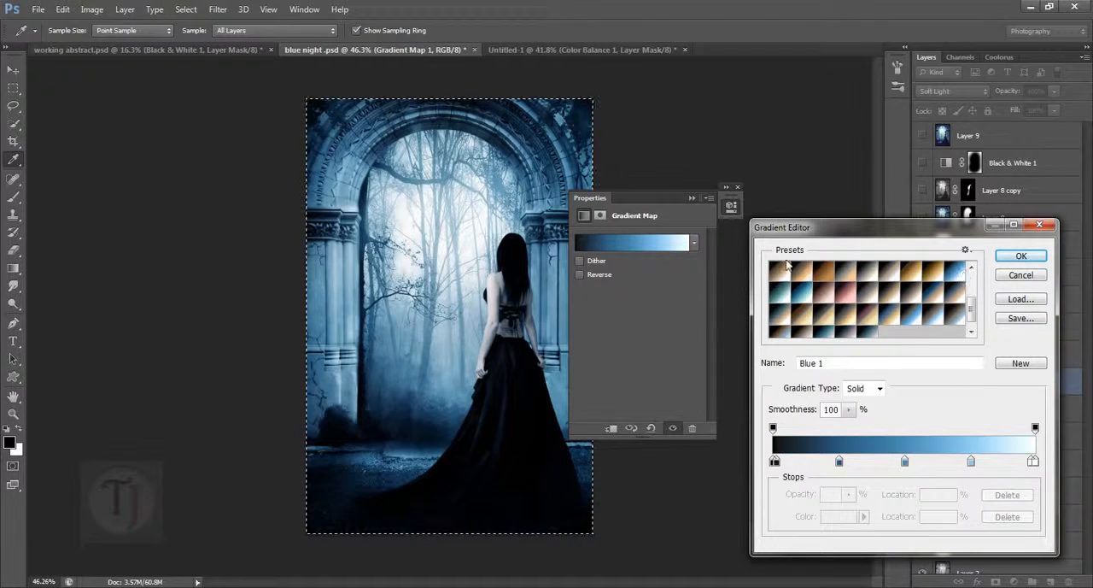
{"action": "left_click", "coordinate": [1022, 257]}
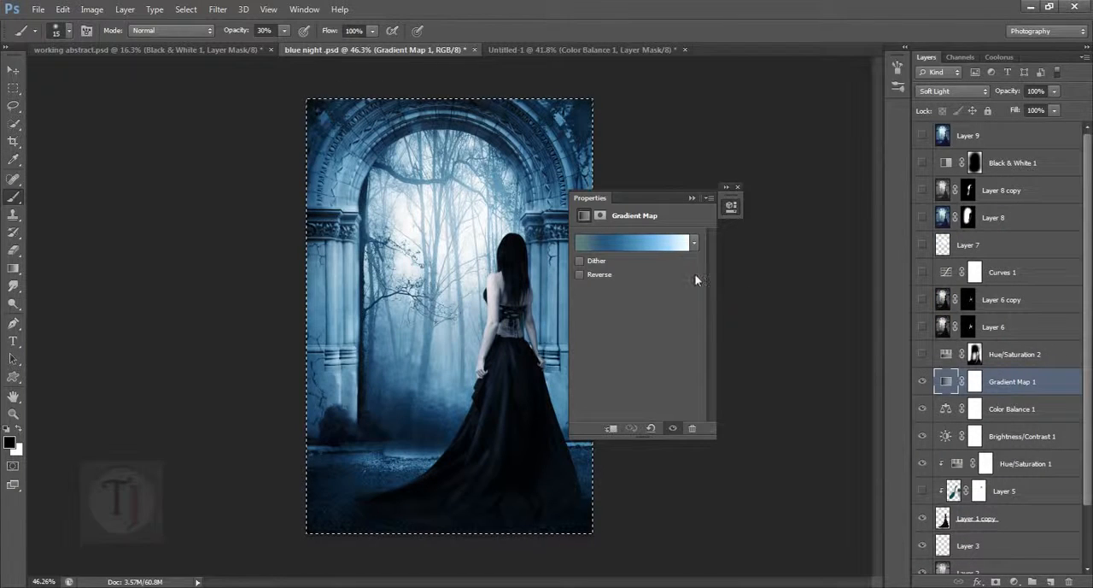
- Reopen the reference gradient and examine the hex code of its darkest-end color stop in the Color Picker
{"action": "left_click", "coordinate": [625, 245]}
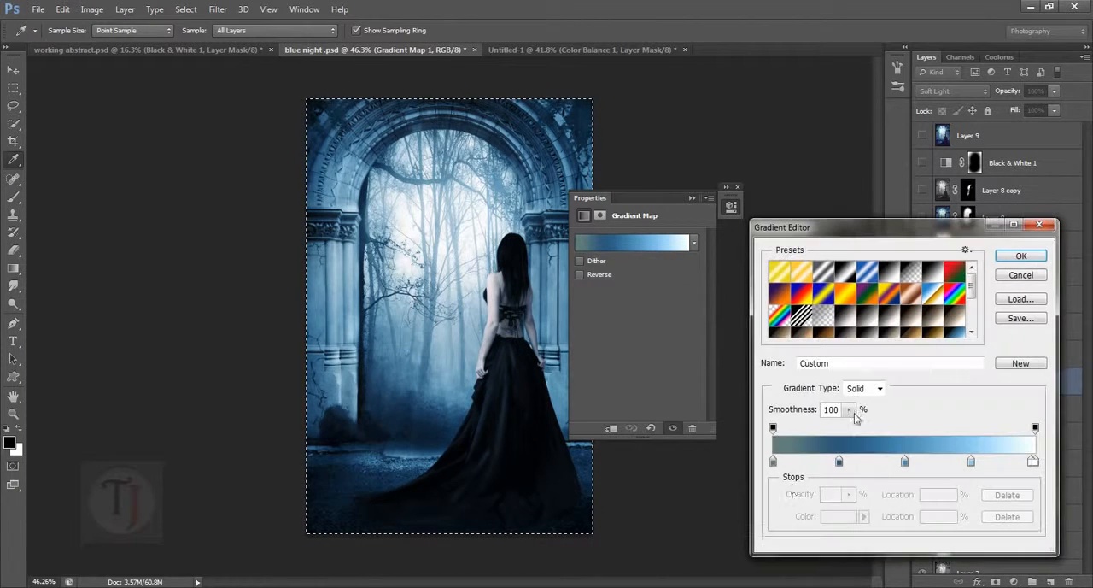
{"action": "left_click", "coordinate": [773, 464]}
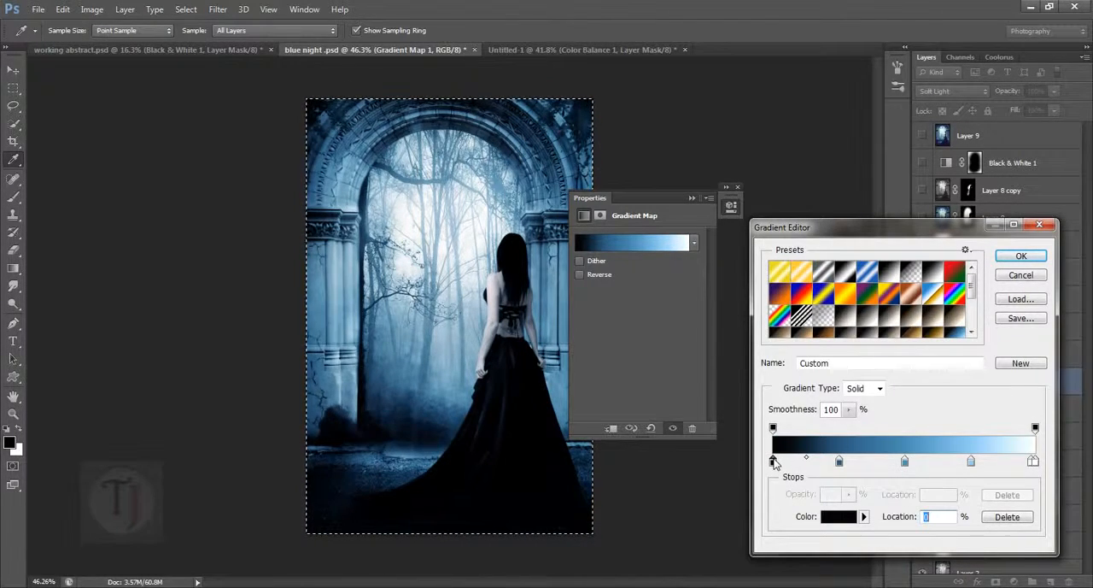
{"action": "key", "text": "ctrl+z"}
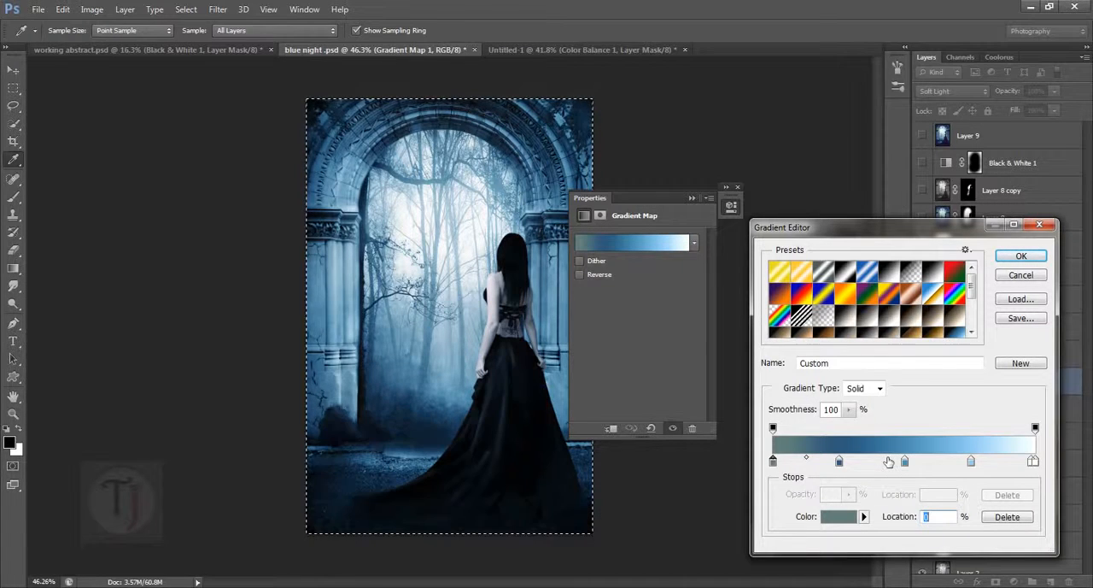
{"action": "left_click", "coordinate": [835, 523]}
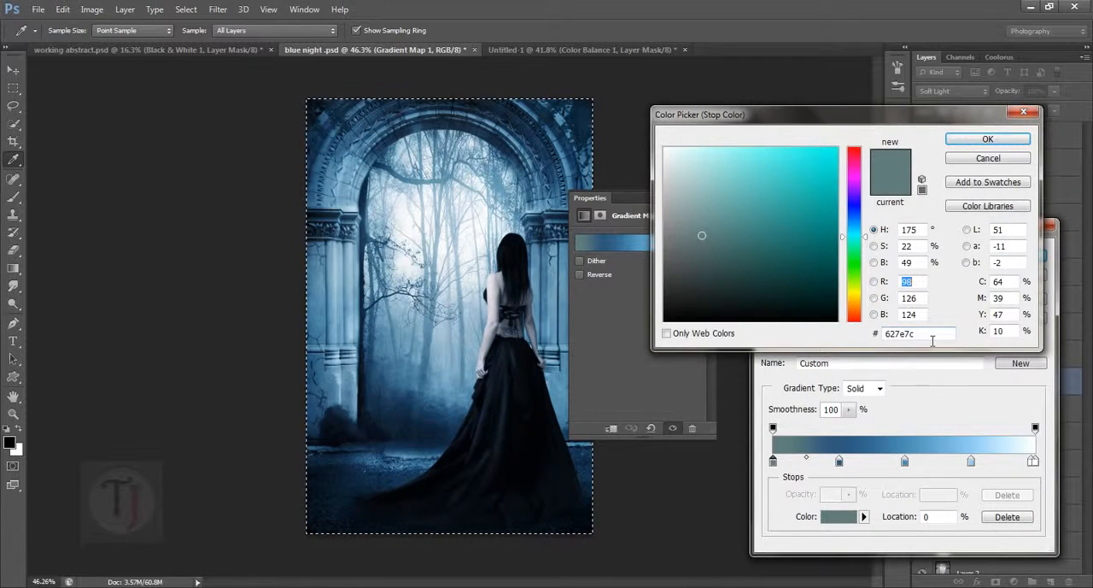
{"action": "double_click", "coordinate": [932, 338]}
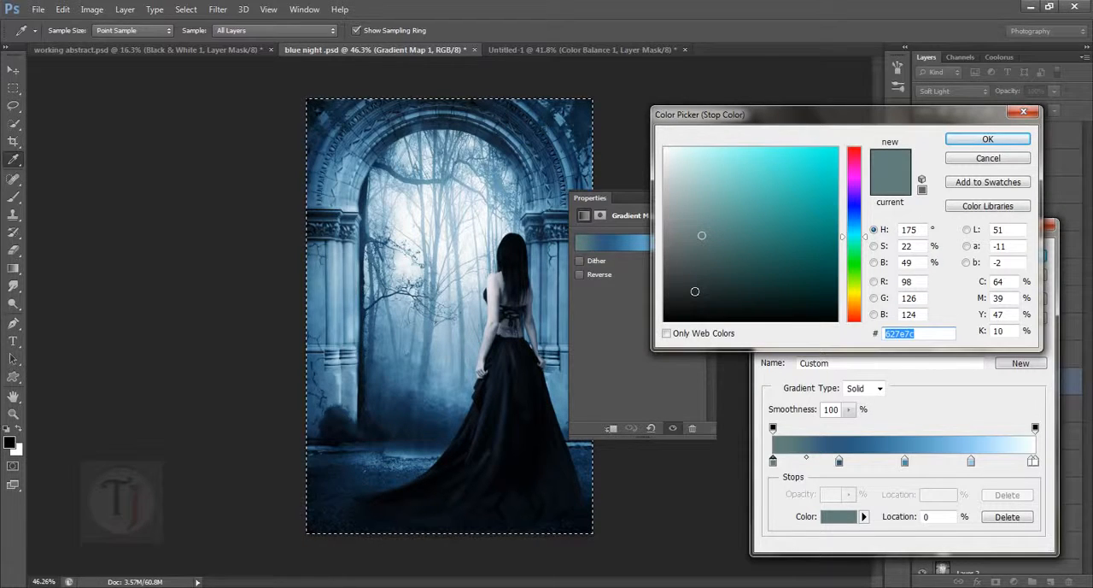
- Try black (000000) and several muted teal shades as the first stop's color, and cancel the color change
{"action": "type", "text": "000000"}
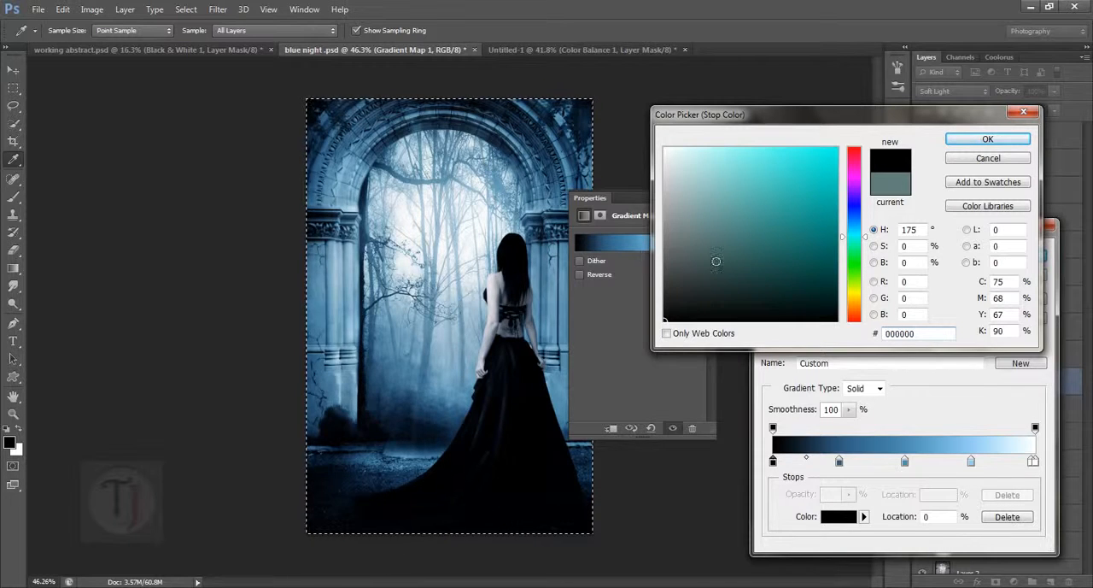
{"action": "left_click", "coordinate": [703, 236]}
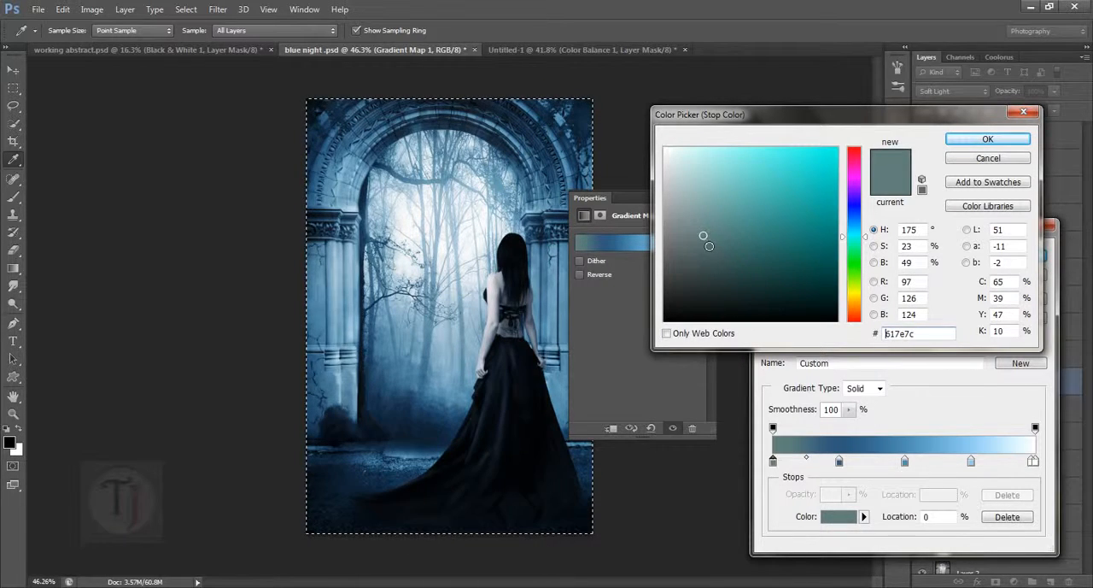
{"action": "left_click", "coordinate": [697, 238]}
{"action": "left_click_drag", "start_coordinate": [707, 248], "coordinate": [703, 237]}
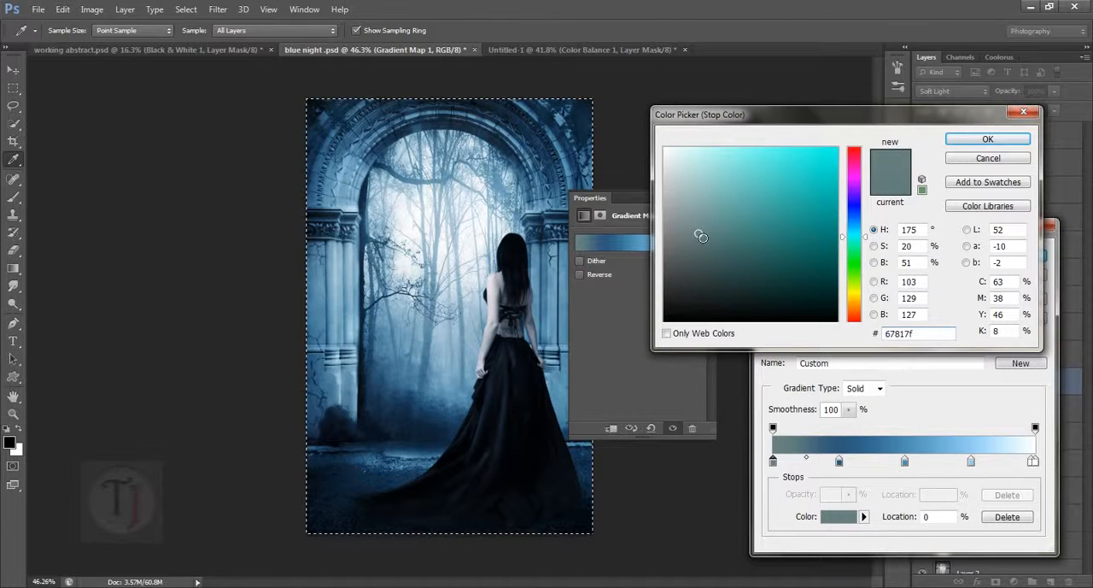
{"action": "mouse_move", "coordinate": [713, 244]}
{"action": "left_mouse_down"}
{"action": "mouse_move", "coordinate": [712, 231]}
{"action": "mouse_move", "coordinate": [698, 233]}
{"action": "left_mouse_up"}
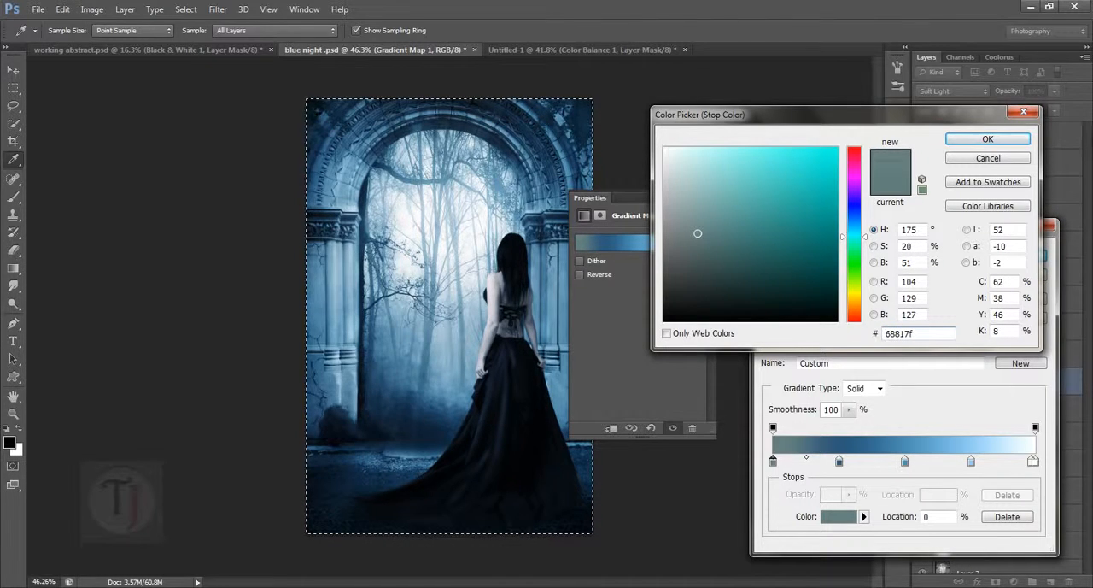
{"action": "left_click", "coordinate": [987, 162]}
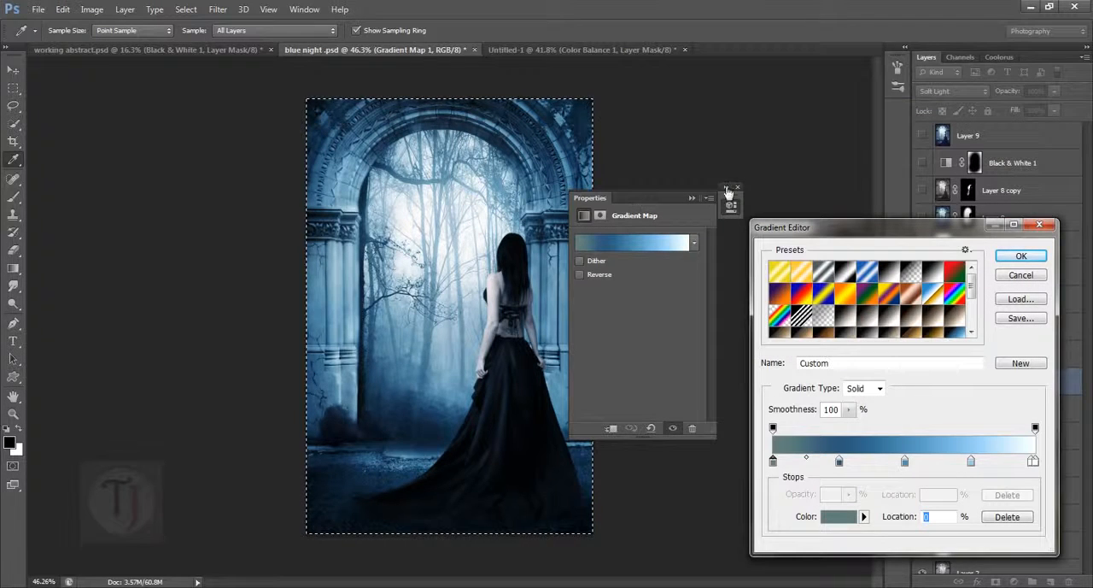
- Close the reference layer's gradient map properties and its Gradient Editor
{"action": "left_click", "coordinate": [737, 188]}
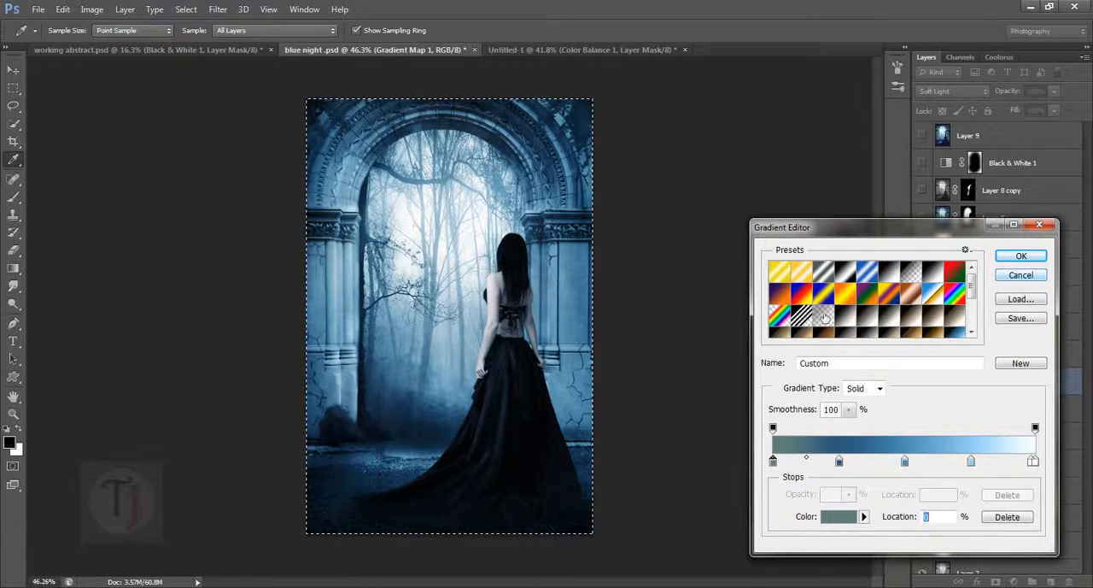
{"action": "scroll", "coordinate": [926, 321], "scroll_direction": "down", "scroll_amount": 2}
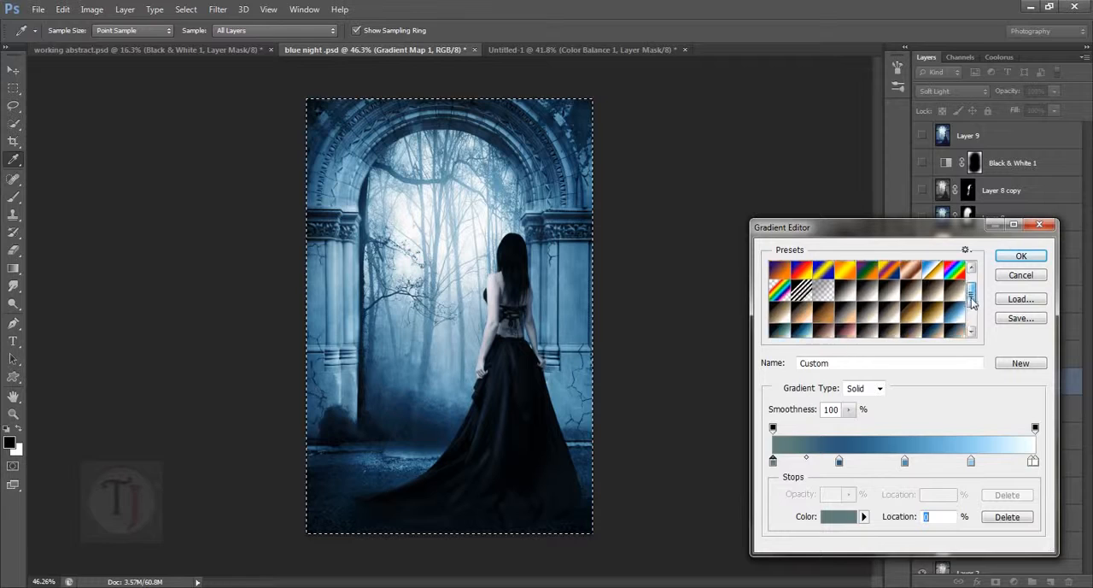
{"action": "left_click", "coordinate": [1034, 258]}
{"action": "key", "text": "b"}
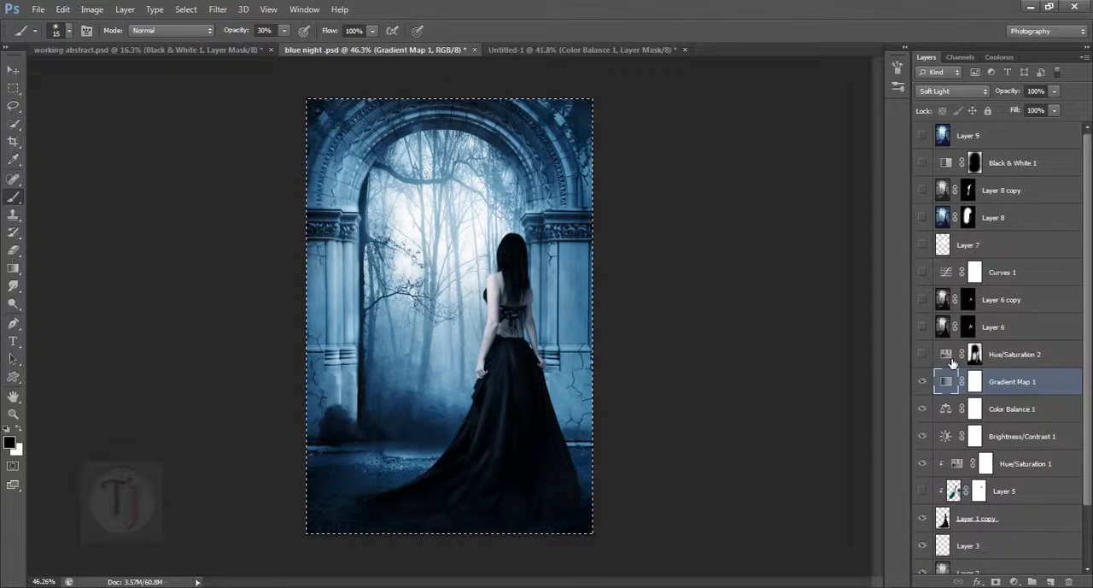
- Preview the reference's Hue/Saturation 2 layer by showing and hiding it, and switch to the Untitled-1 document
{"action": "left_click", "coordinate": [952, 359]}
{"action": "left_click", "coordinate": [926, 356]}
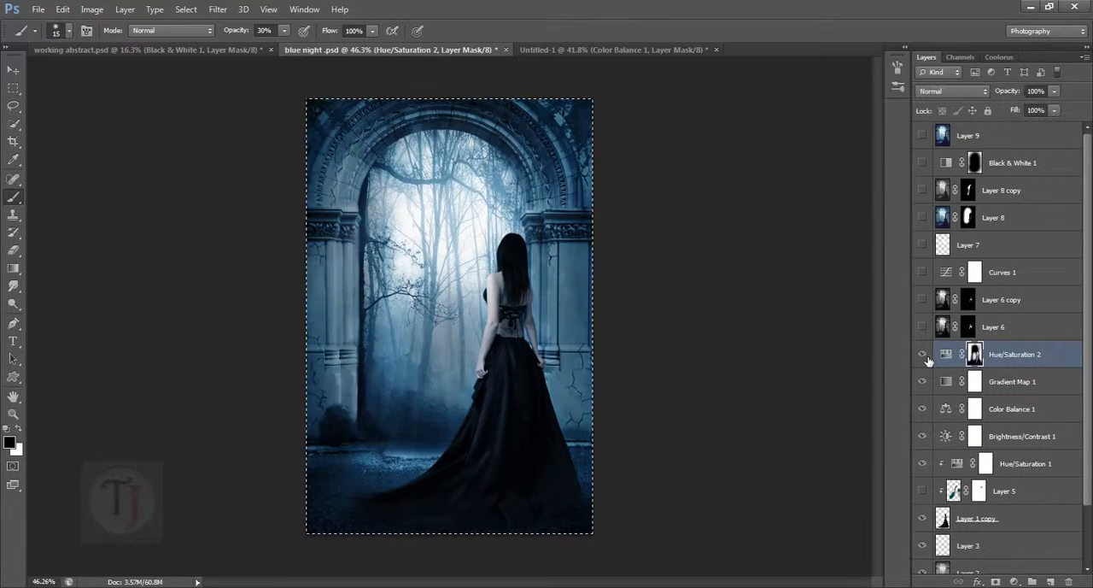
{"action": "left_click", "coordinate": [926, 357]}
{"action": "left_click", "coordinate": [569, 48]}
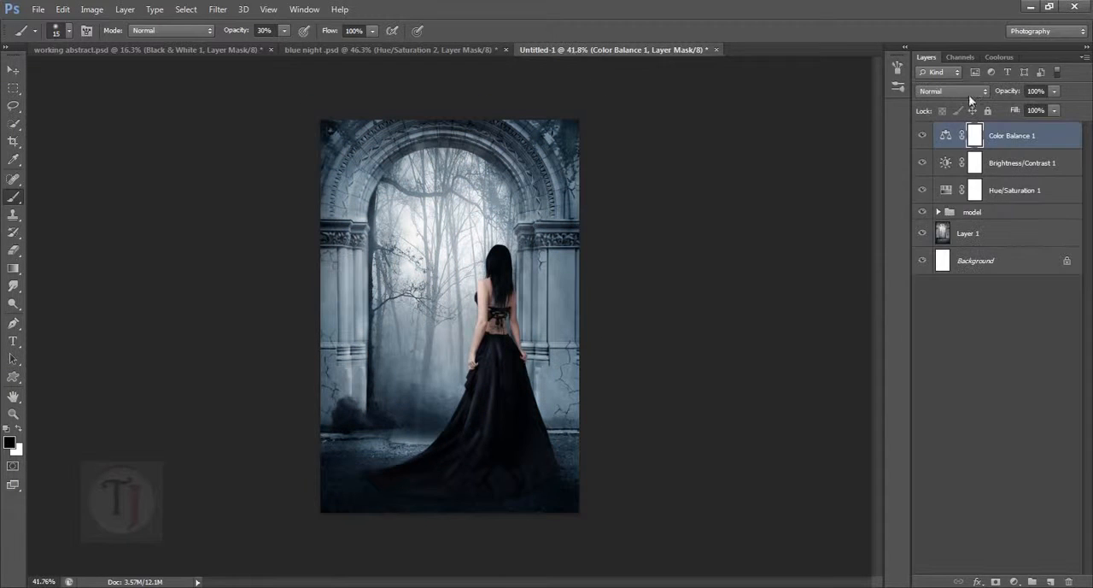
{"action": "left_click", "coordinate": [1014, 581]}
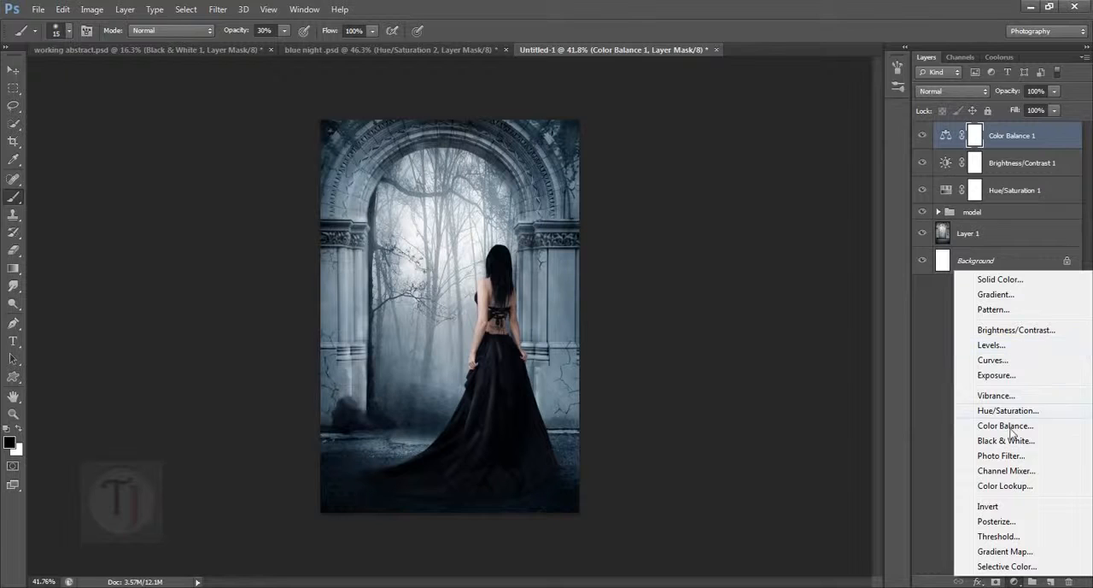
{"action": "left_click", "coordinate": [996, 294]}
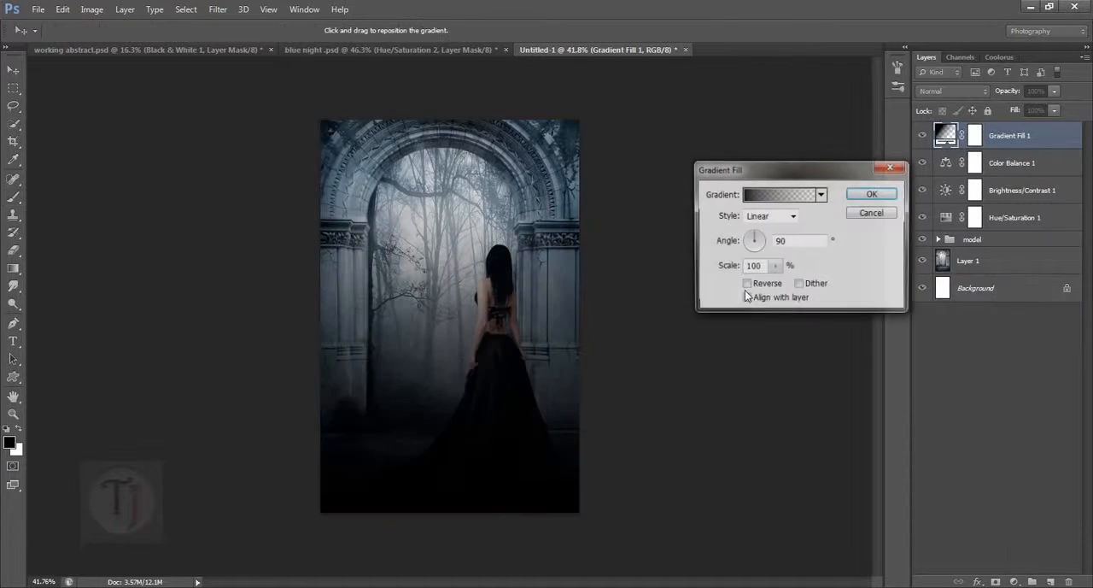
{"action": "left_click", "coordinate": [789, 196]}
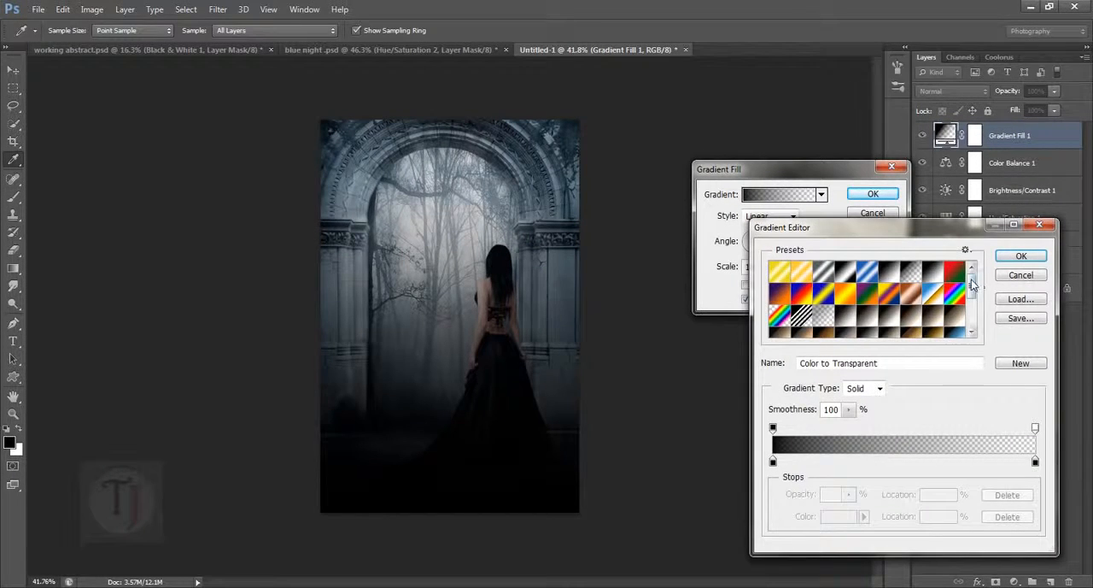
{"action": "left_click_drag", "start_coordinate": [974, 282], "coordinate": [971, 299]}
{"action": "left_click", "coordinate": [955, 293]}
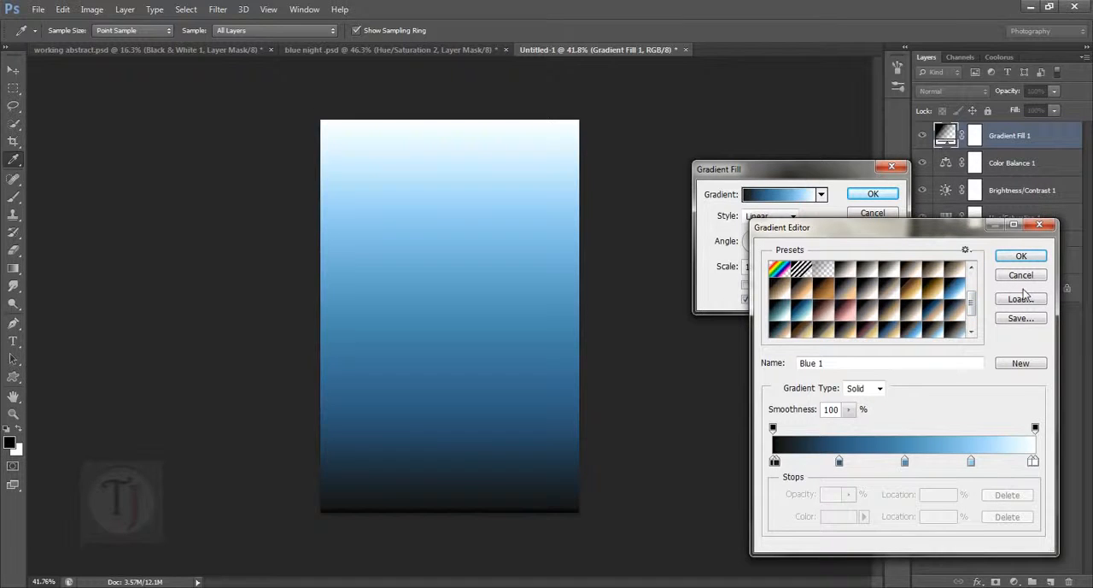
{"action": "left_click", "coordinate": [1020, 275]}
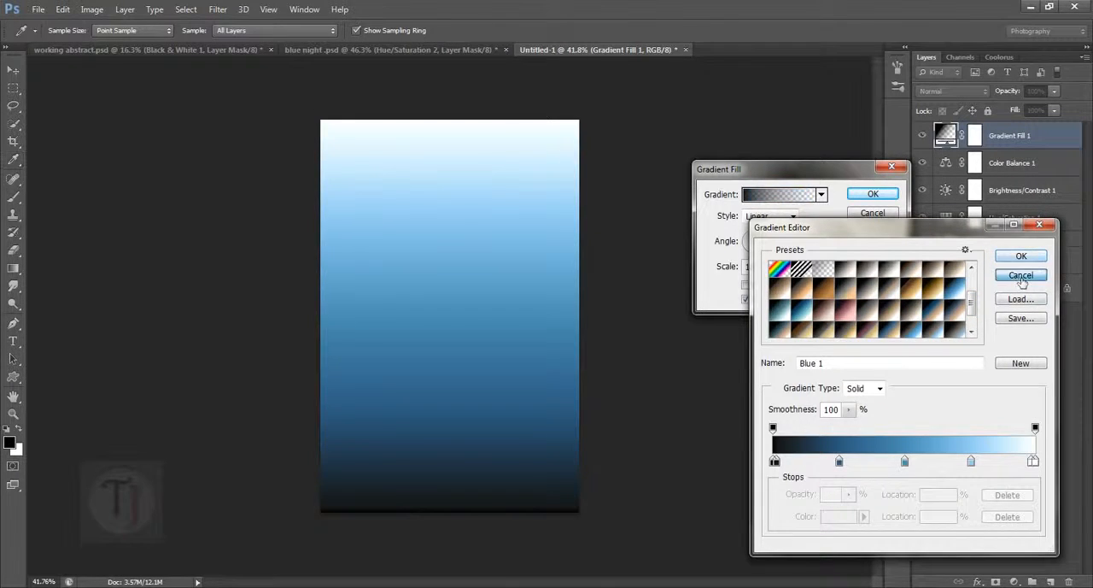
{"action": "left_click", "coordinate": [866, 210]}
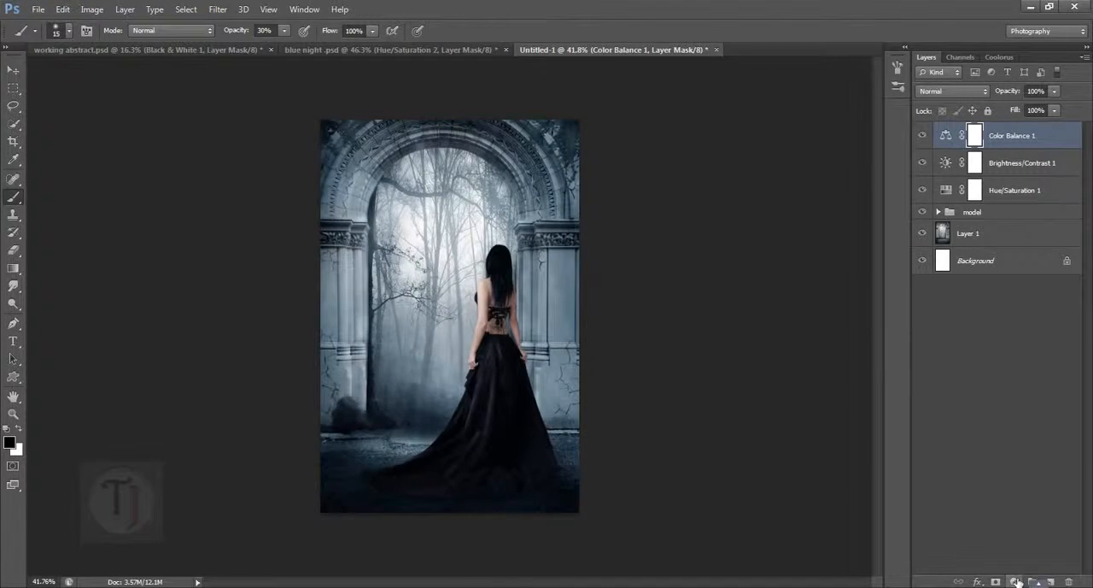
- Add a Gradient Map adjustment layer above Color Balance 1 and open its gradient in the Gradient Editor
{"action": "left_click", "coordinate": [1014, 580]}
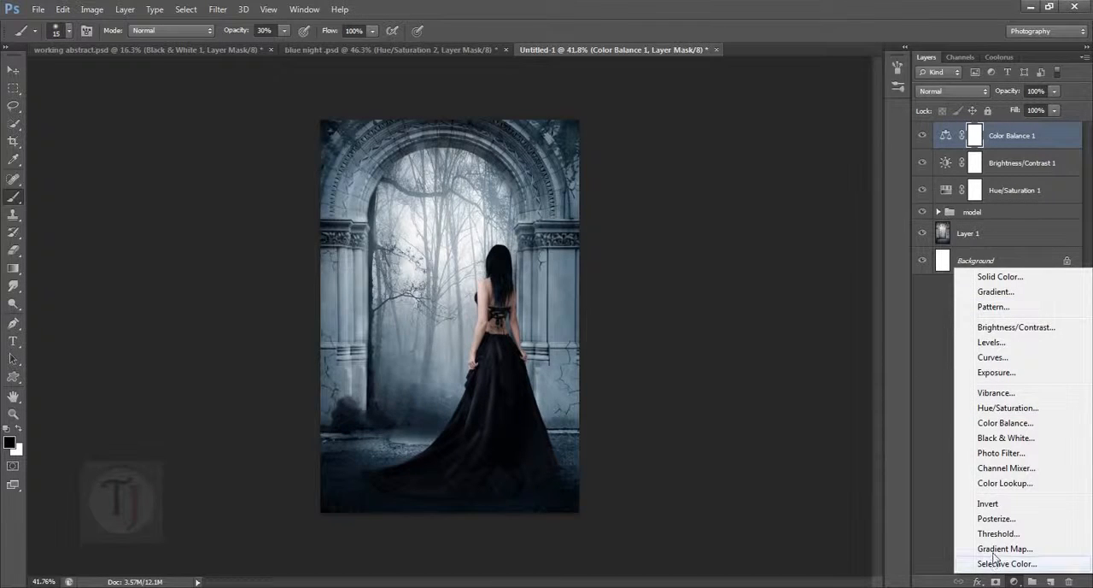
{"action": "left_click", "coordinate": [996, 550]}
{"action": "left_click_drag", "start_coordinate": [643, 197], "coordinate": [735, 223]}
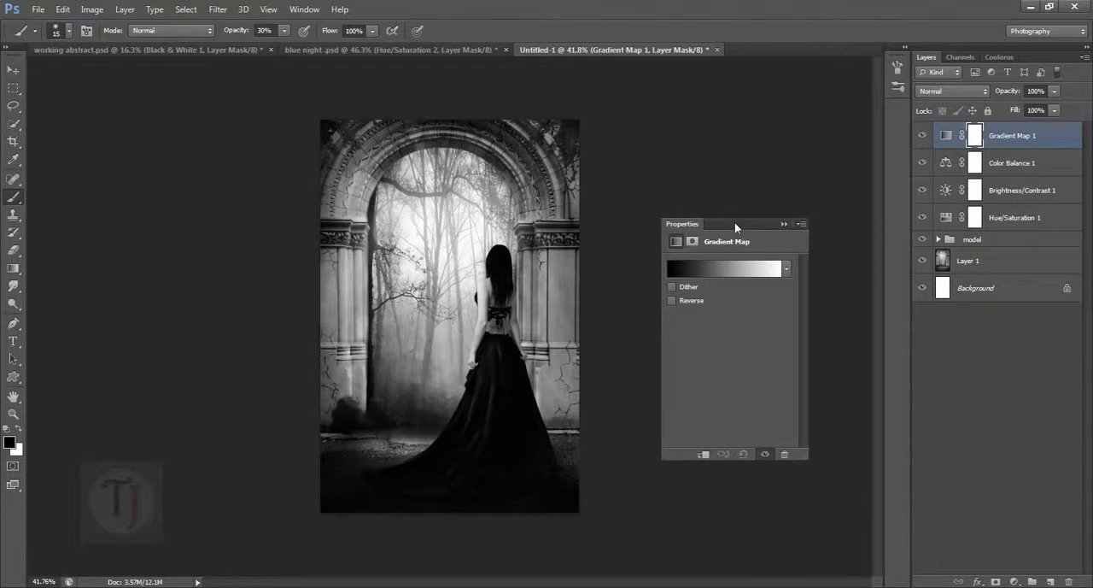
{"action": "left_click", "coordinate": [737, 269]}
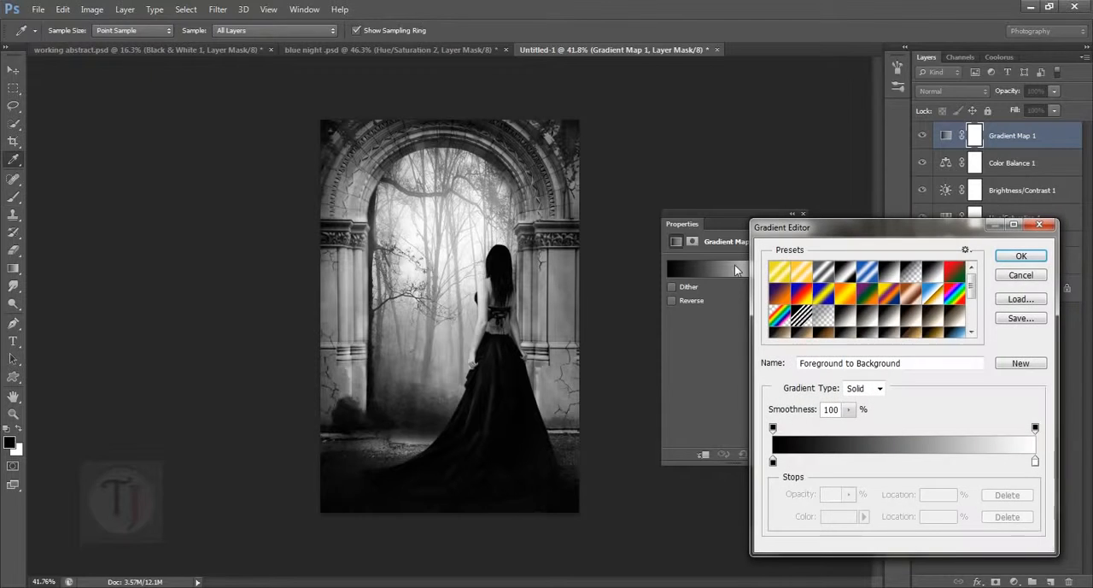
- Try the Blue 1, Blue 2 and Sepia-Blue 1 presets on the gradient map and apply the Cyanotype preset
{"action": "left_click_drag", "start_coordinate": [972, 288], "coordinate": [972, 307]}
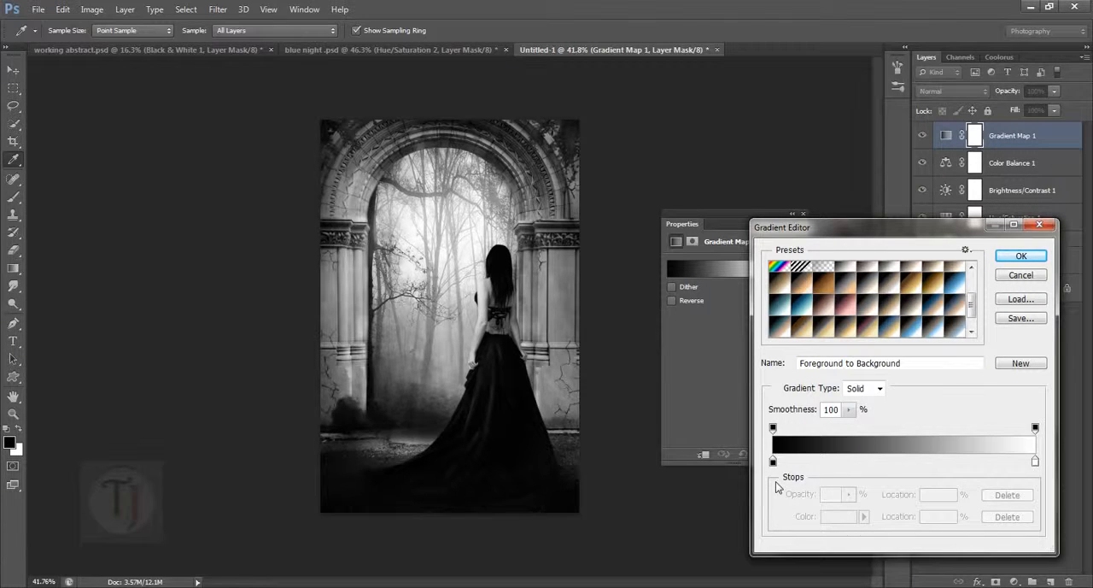
{"action": "left_click", "coordinate": [958, 291]}
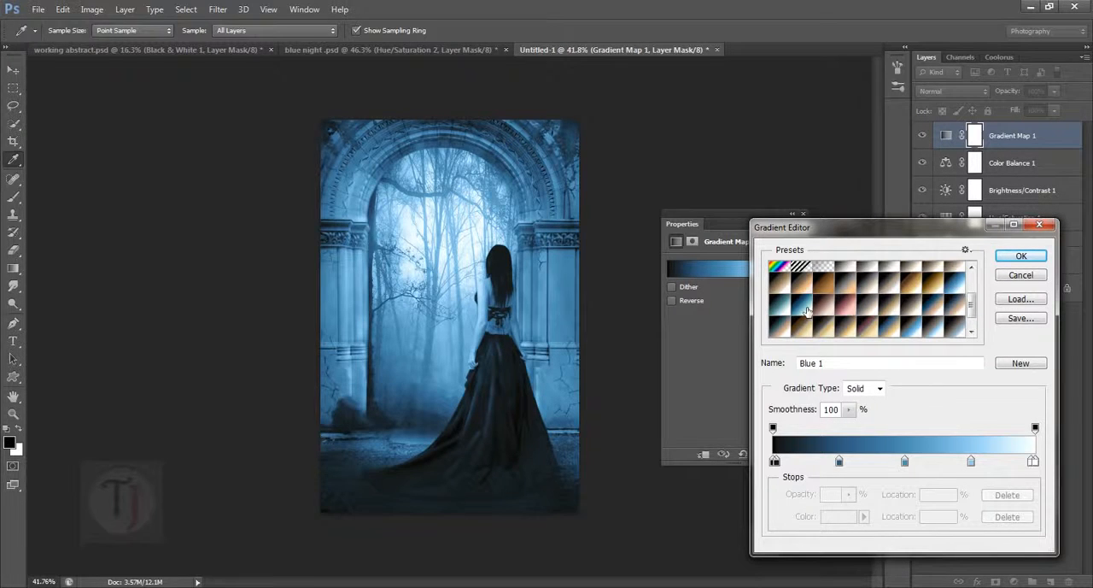
{"action": "left_click", "coordinate": [805, 311]}
{"action": "left_click", "coordinate": [781, 313]}
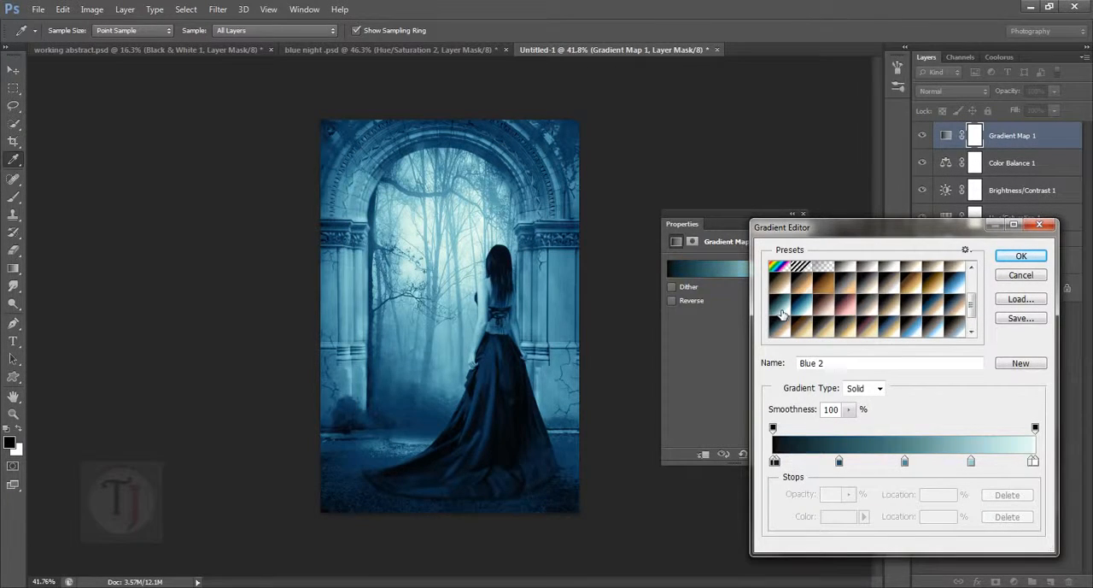
{"action": "left_click", "coordinate": [811, 313]}
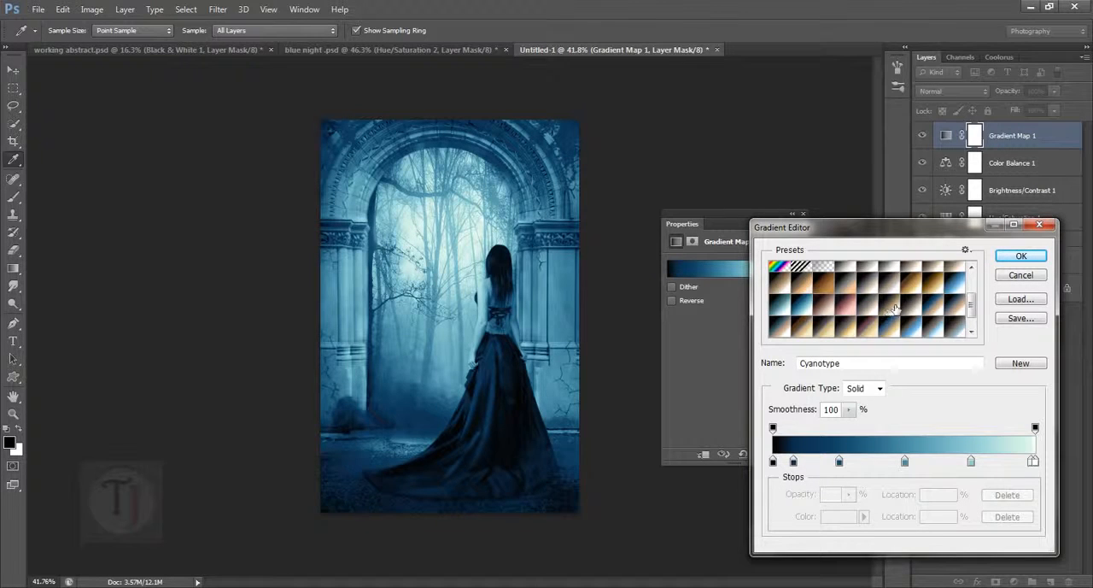
{"action": "left_click", "coordinate": [947, 307]}
{"action": "left_click", "coordinate": [956, 305]}
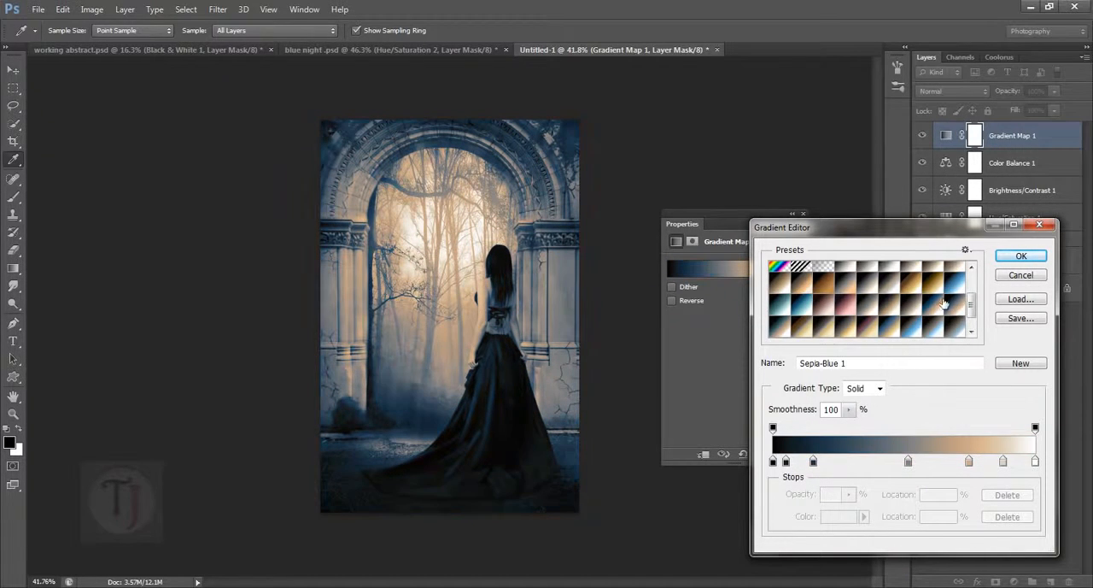
{"action": "left_click_drag", "start_coordinate": [866, 238], "coordinate": [866, 178]}
{"action": "left_click", "coordinate": [810, 249]}
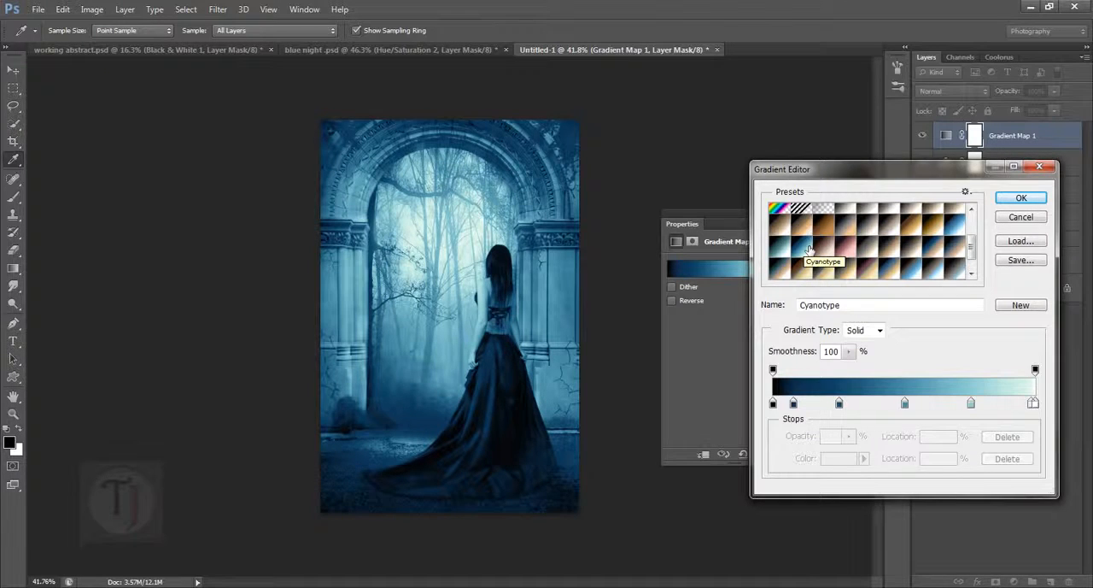
- Shift the gradient map's two dark blue stops slightly toward the light end, recolor its darkest stop to #668384 and accept the gradient
{"action": "left_click_drag", "start_coordinate": [839, 402], "coordinate": [801, 414]}
{"action": "left_click", "coordinate": [773, 402]}
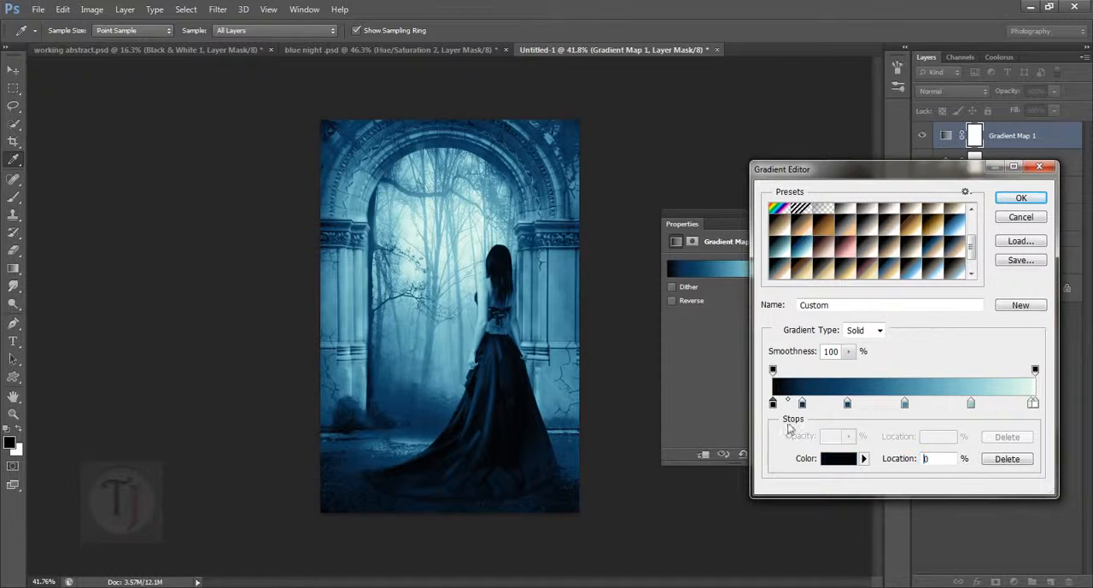
{"action": "left_click", "coordinate": [842, 460]}
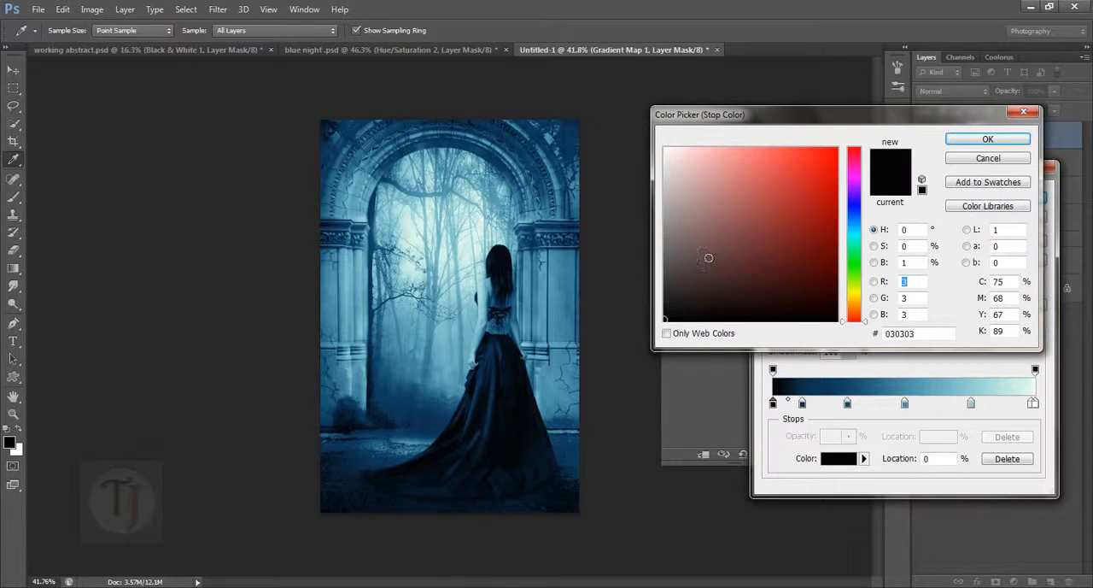
{"action": "left_click", "coordinate": [702, 251]}
{"action": "left_click", "coordinate": [856, 230]}
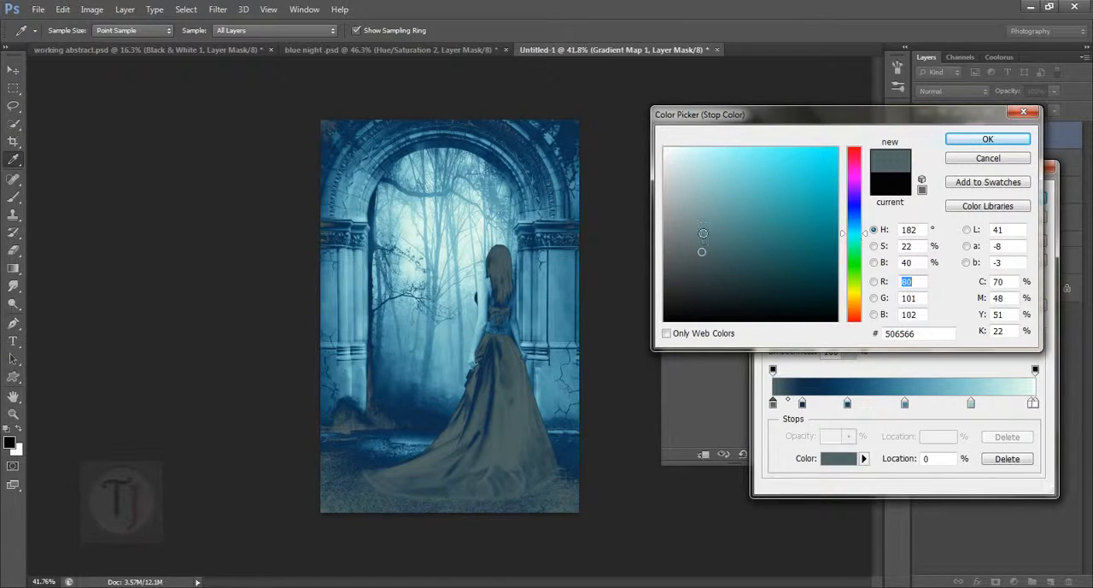
{"action": "left_click", "coordinate": [707, 224]}
{"action": "left_click", "coordinate": [708, 237]}
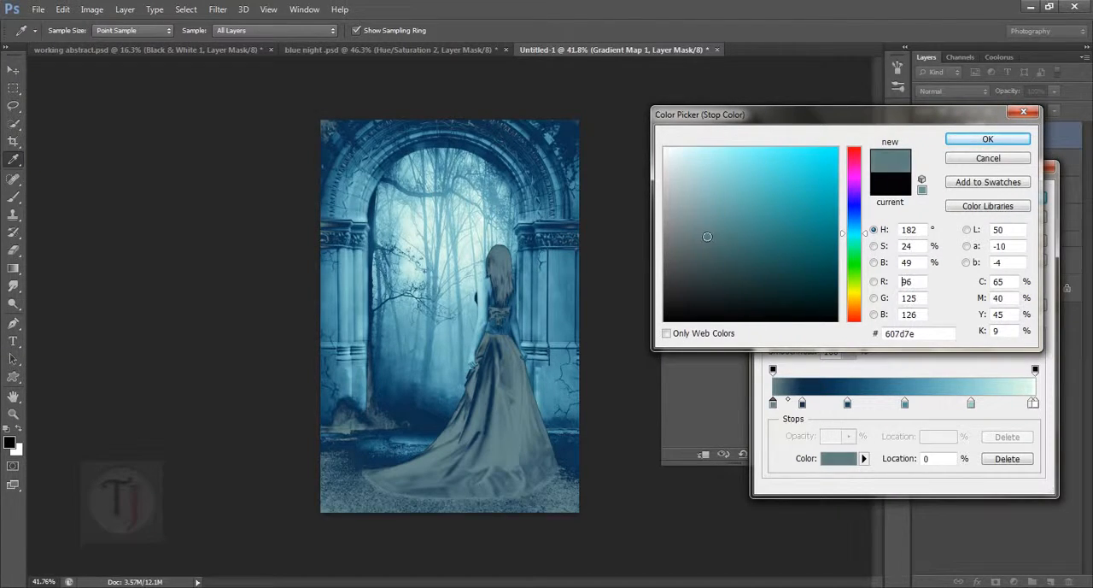
{"action": "left_click", "coordinate": [702, 232]}
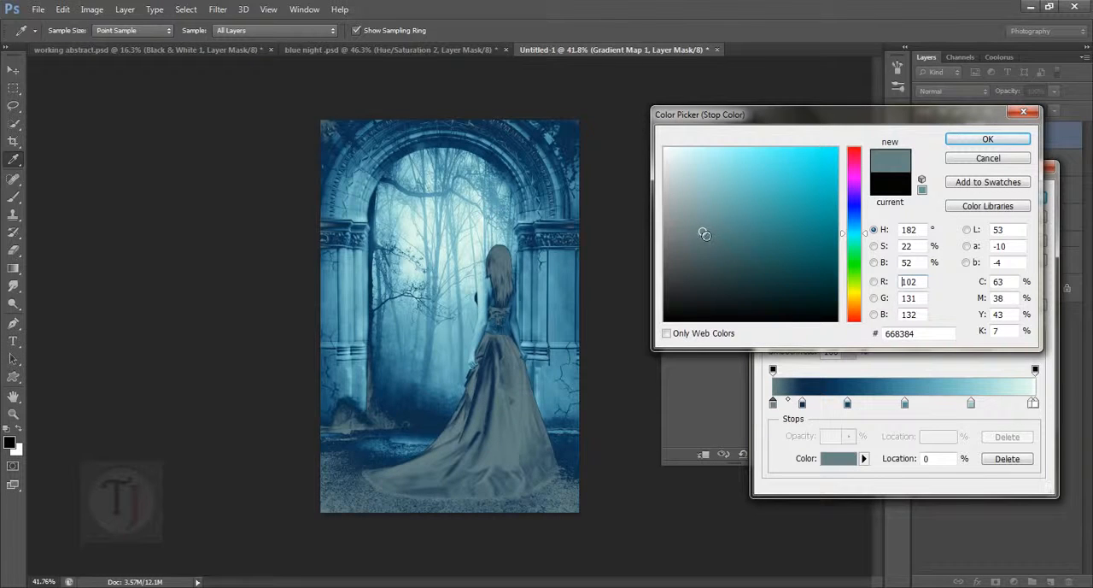
{"action": "left_click", "coordinate": [986, 139]}
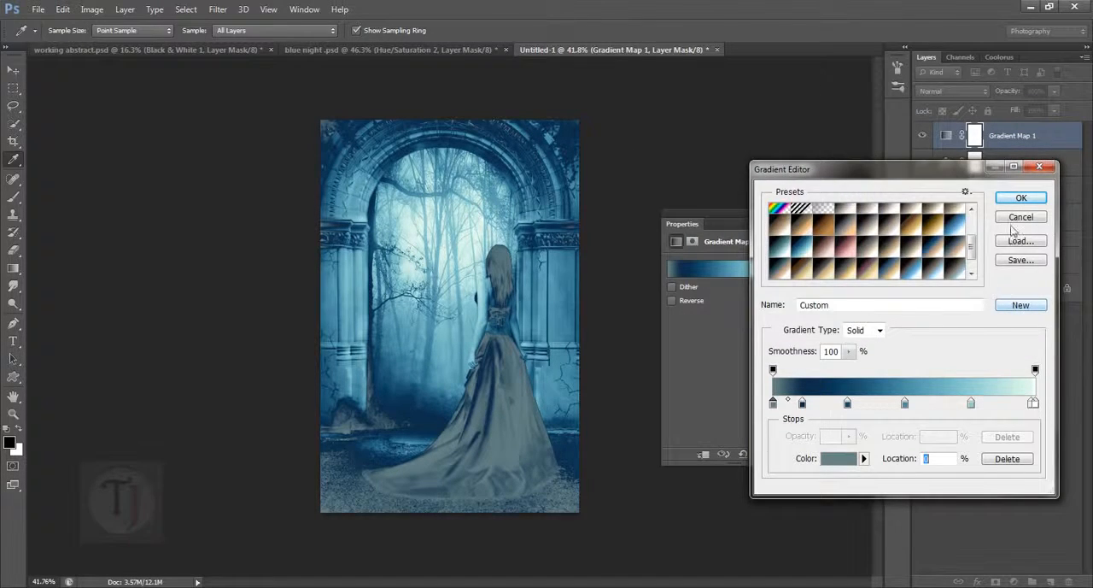
{"action": "left_click", "coordinate": [1021, 198]}
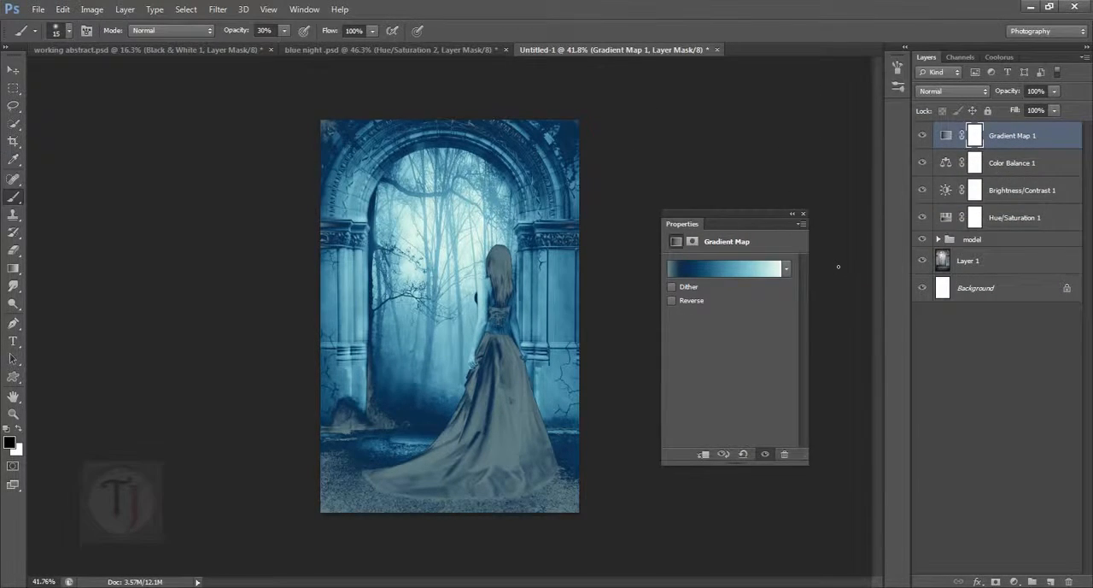
- Set the Gradient Map 1 layer's blend mode to Soft Light and compare the image with the layer hidden and shown
{"action": "left_click", "coordinate": [975, 96]}
{"action": "left_click", "coordinate": [963, 282]}
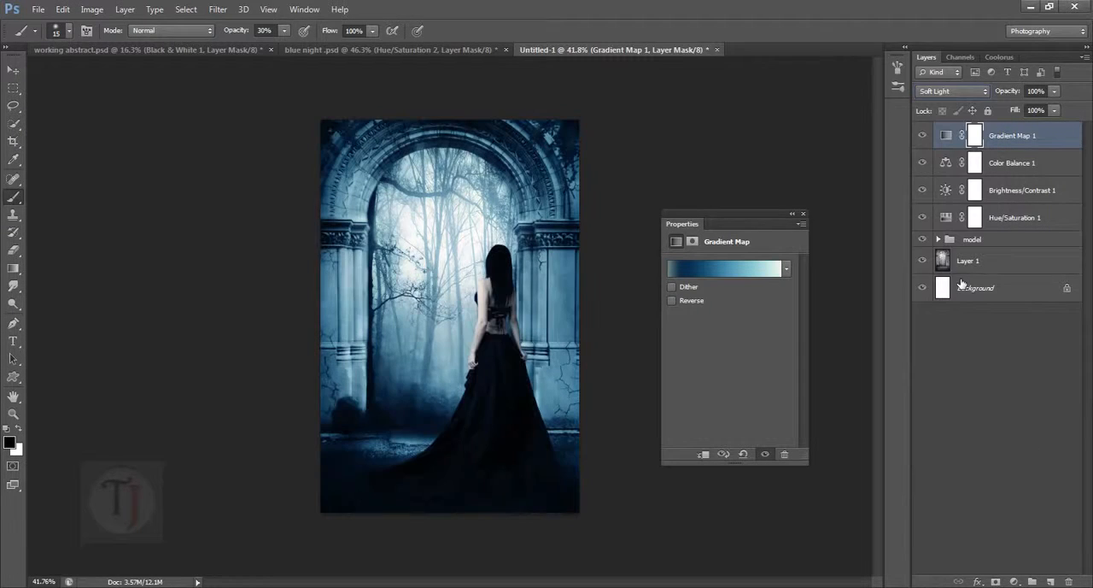
{"action": "left_click", "coordinate": [923, 136]}
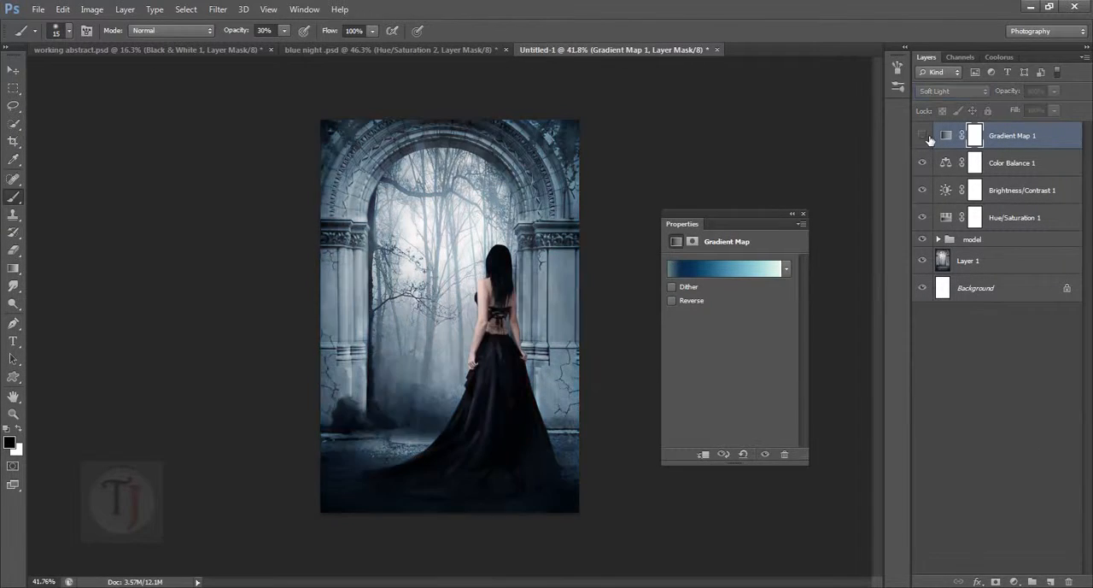
{"action": "left_click", "coordinate": [923, 136]}
- Reopen the gradient map's gradient for editing and delete its second color stop, the darkest blue one
{"action": "left_click", "coordinate": [737, 277]}
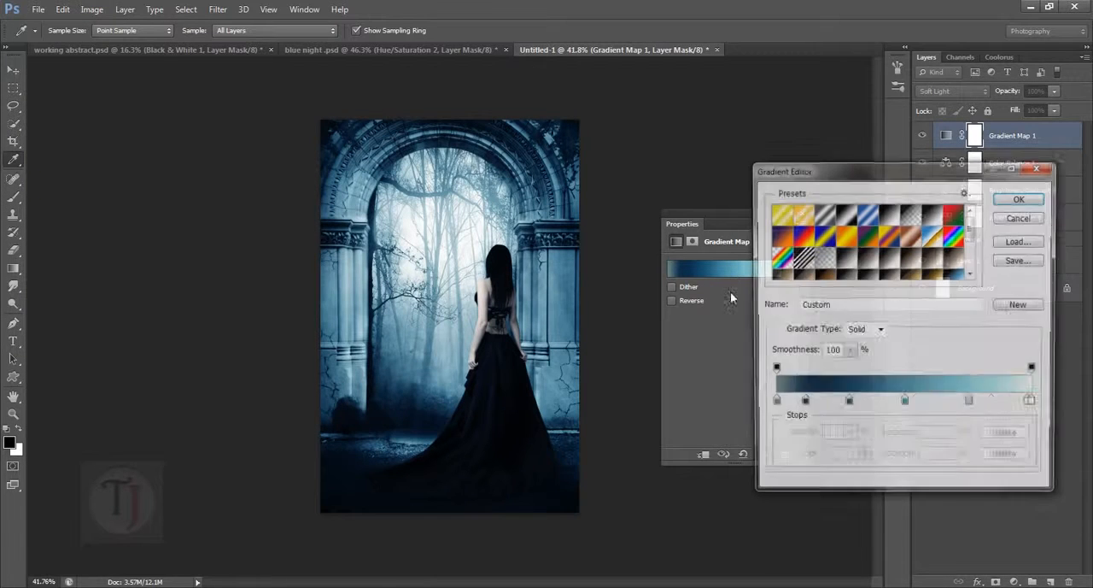
{"action": "left_click_drag", "start_coordinate": [802, 406], "coordinate": [810, 406]}
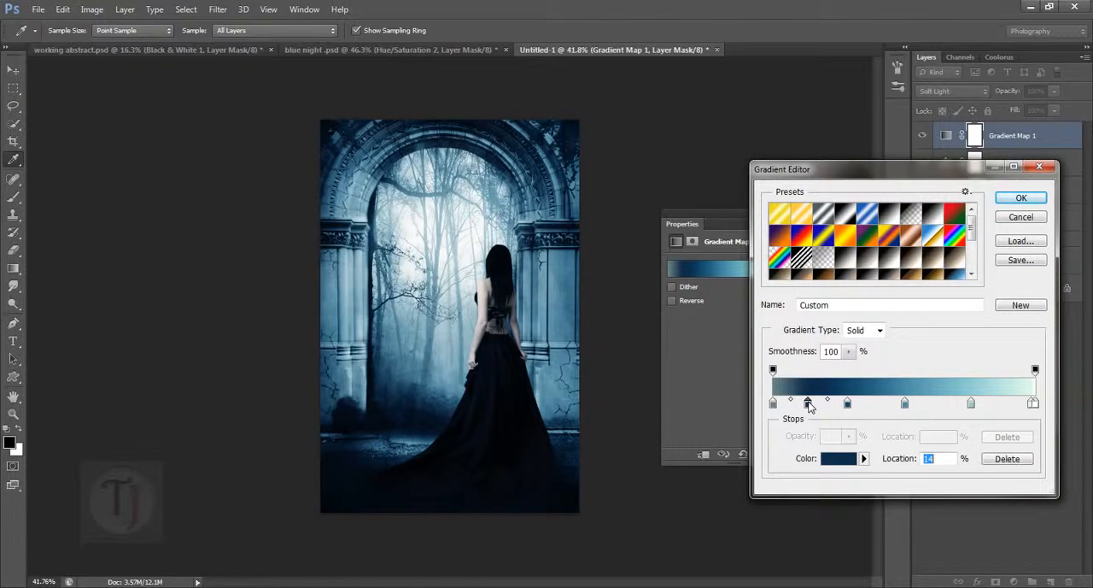
{"action": "left_click", "coordinate": [1008, 459]}
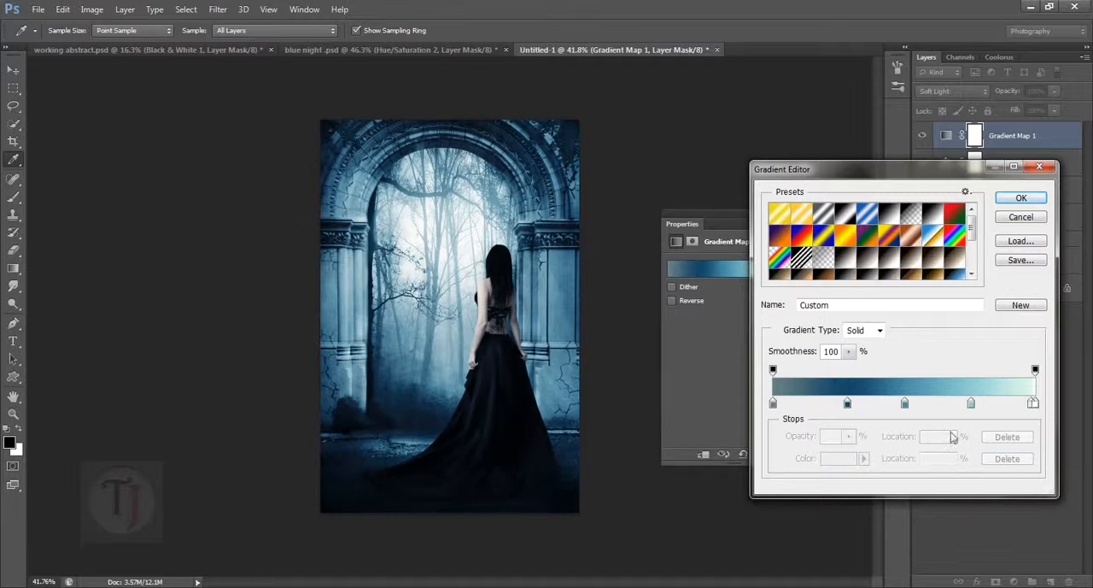
- Recolor the gradient's first stop to the grey-teal #698e8f and accept the edited gradient
{"action": "left_click", "coordinate": [772, 403]}
{"action": "left_click", "coordinate": [839, 462]}
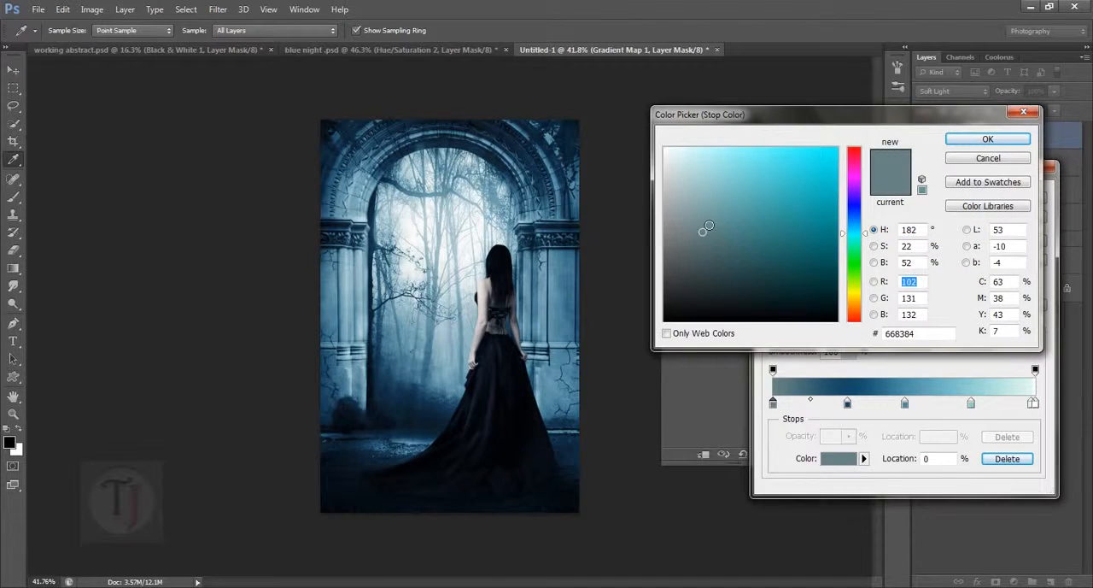
{"action": "mouse_move", "coordinate": [702, 231]}
{"action": "left_mouse_down"}
{"action": "mouse_move", "coordinate": [712, 219]}
{"action": "mouse_move", "coordinate": [724, 229]}
{"action": "left_mouse_up"}
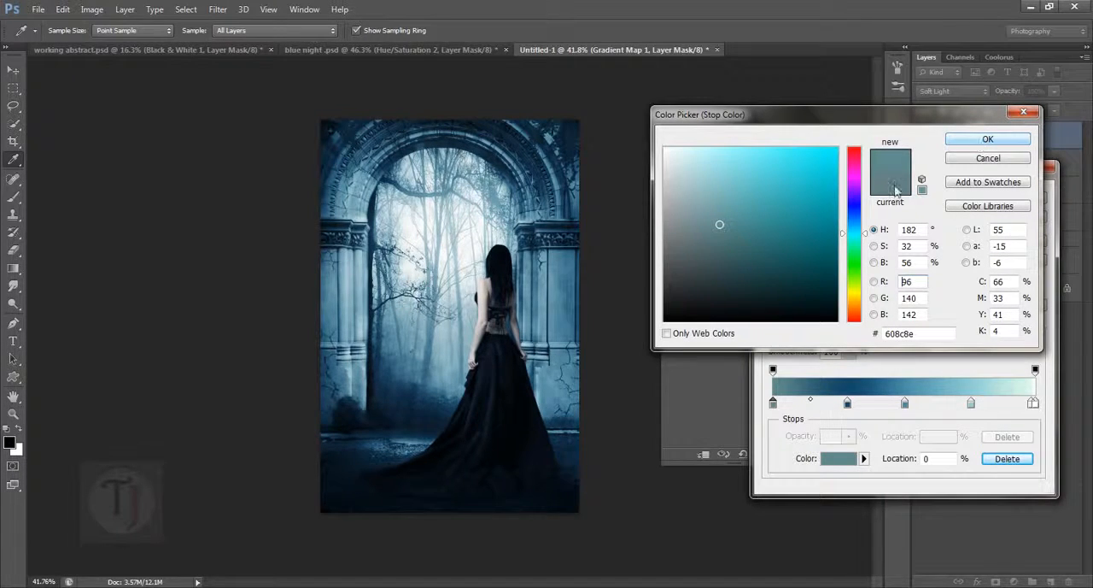
{"action": "left_click", "coordinate": [709, 226]}
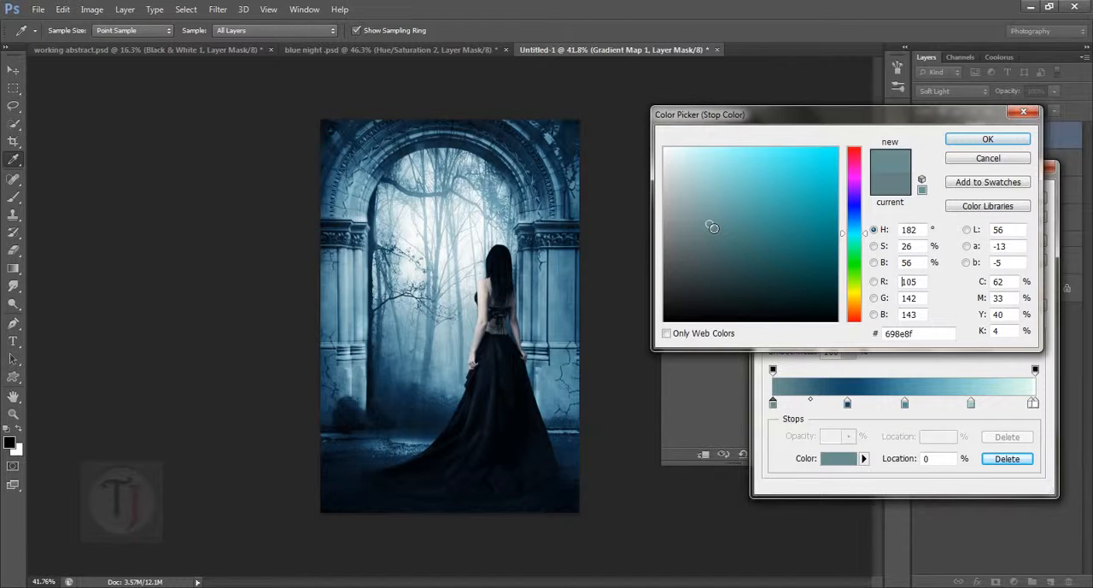
{"action": "left_click", "coordinate": [989, 140]}
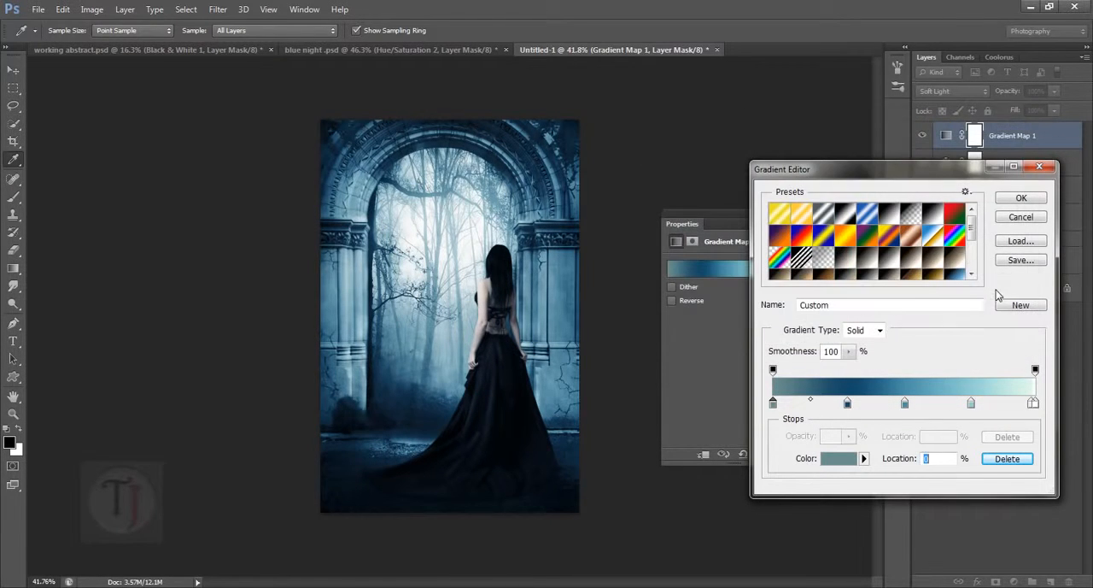
{"action": "left_click", "coordinate": [1022, 200]}
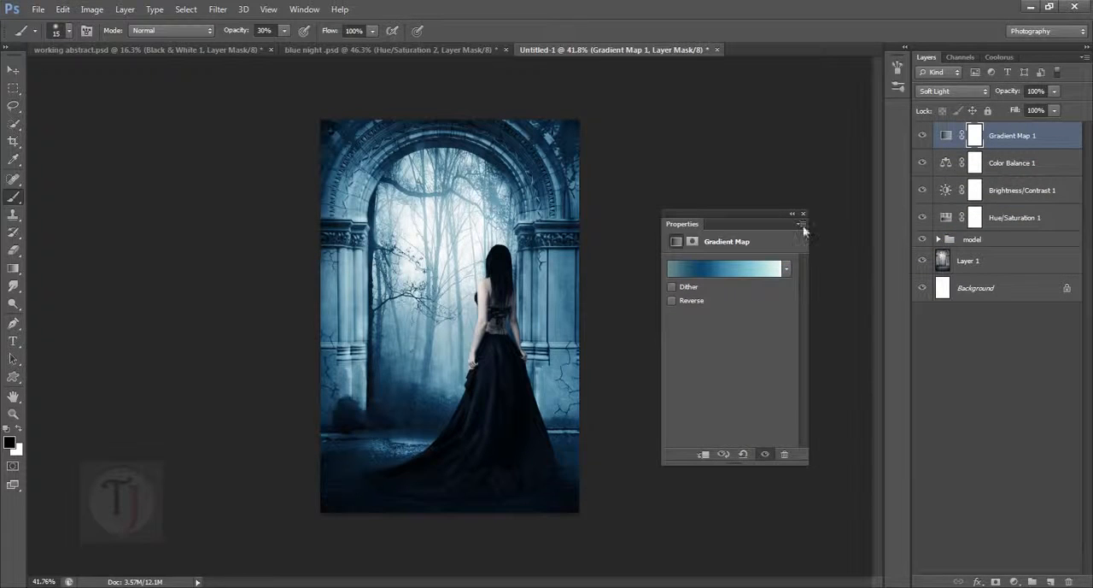
- Compare the gradient map's effect with the blue night .psd reference and set the Gradient Map 1 layer's opacity to 78%
{"action": "left_click", "coordinate": [793, 213]}
{"action": "left_click", "coordinate": [922, 137]}
{"action": "left_click", "coordinate": [922, 136]}
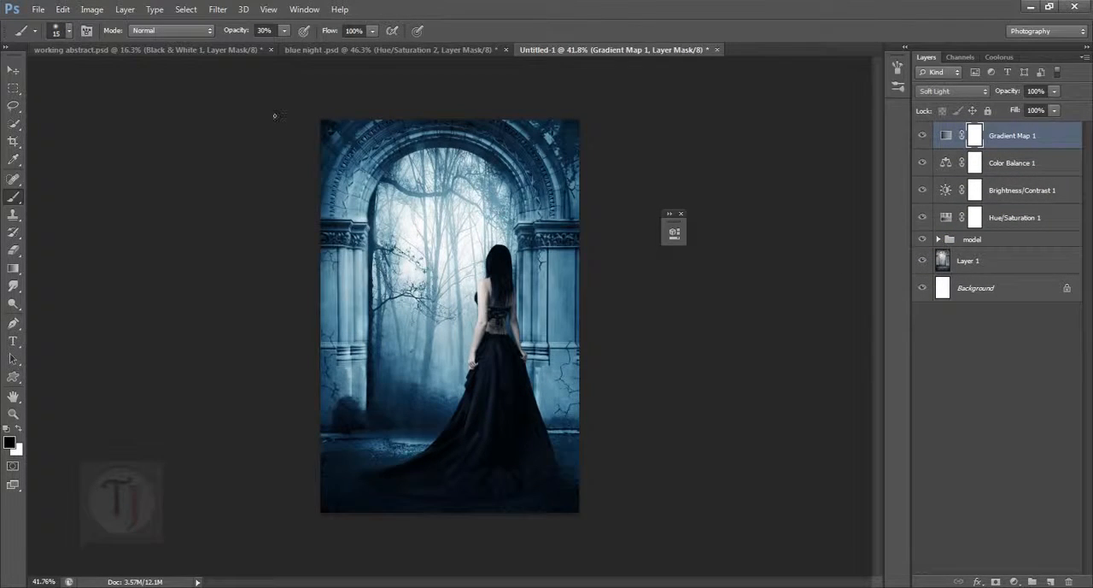
{"action": "left_click", "coordinate": [412, 51]}
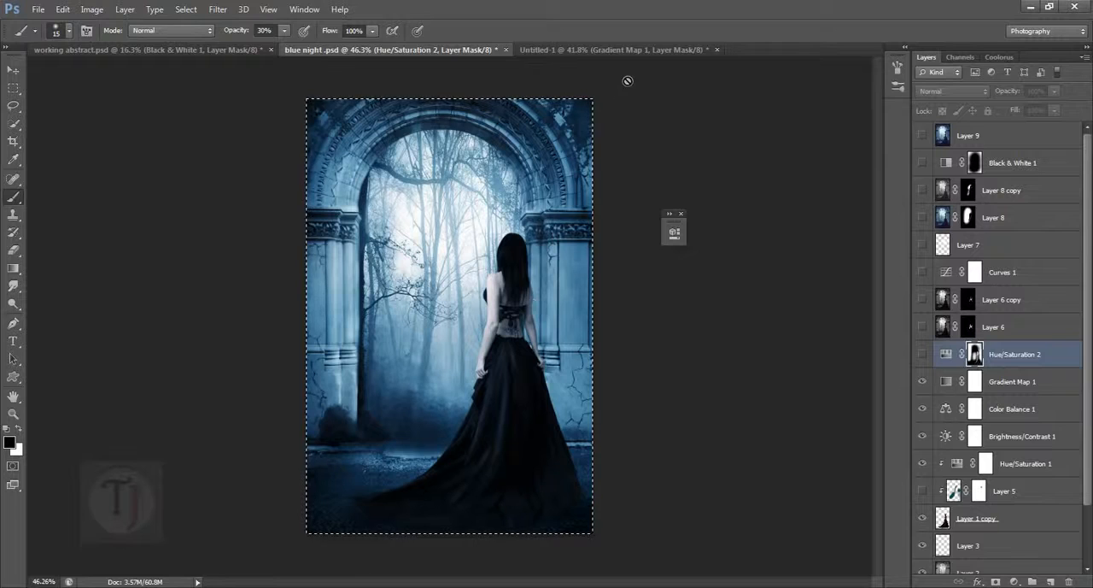
{"action": "left_click", "coordinate": [613, 49]}
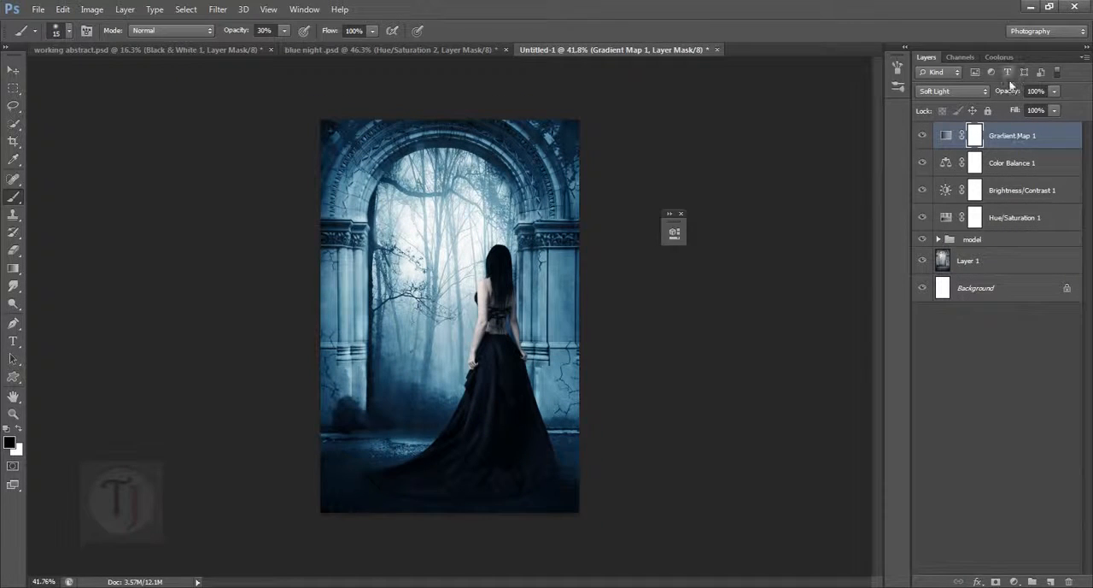
{"action": "left_click_drag", "start_coordinate": [1018, 94], "coordinate": [1003, 94]}
- Show and hide the Hue/Saturation 2 layer in the blue night .psd reference, and return to the Untitled-1 document
{"action": "left_click", "coordinate": [424, 50]}
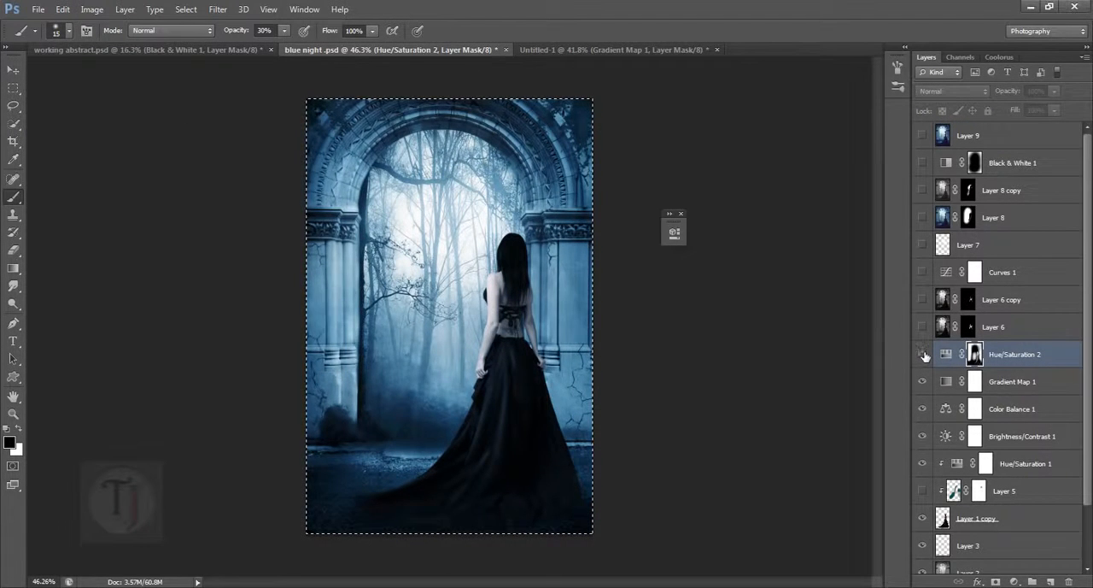
{"action": "left_click", "coordinate": [922, 354]}
{"action": "left_click", "coordinate": [922, 353]}
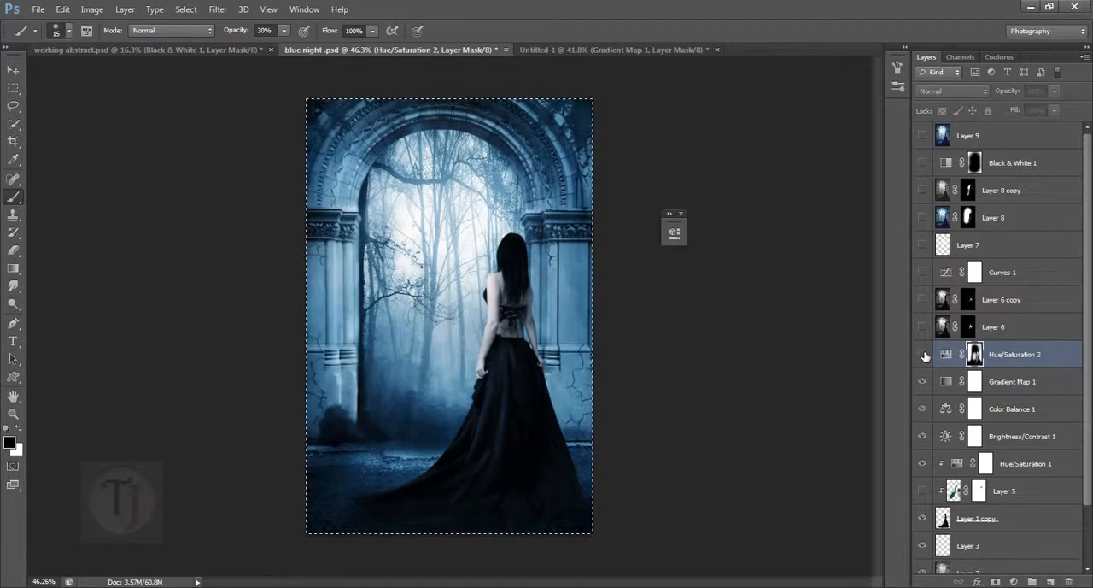
{"action": "left_click", "coordinate": [623, 50]}
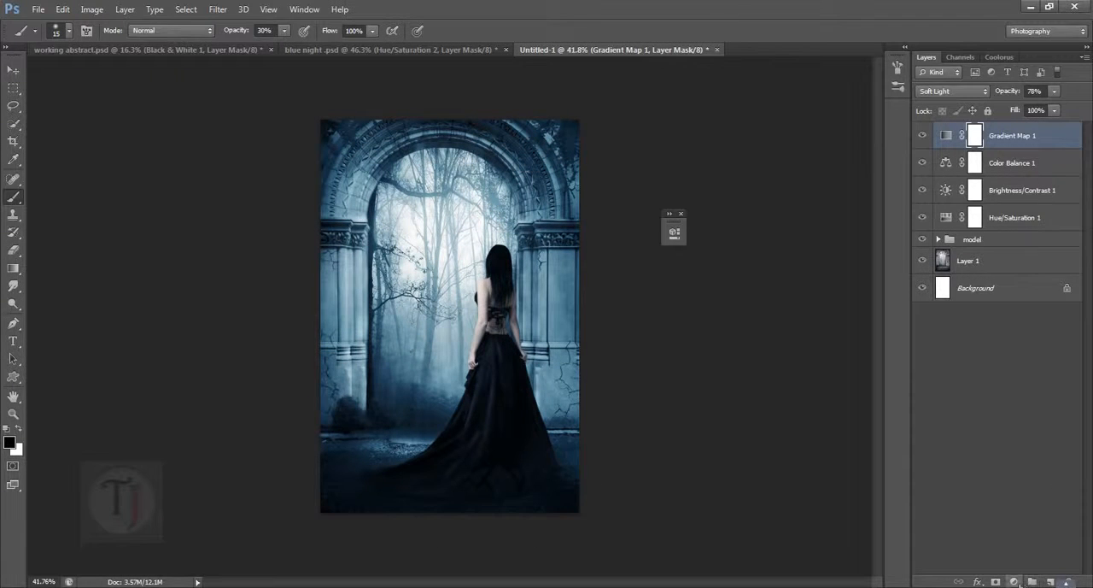
- Add a Hue/Saturation adjustment layer above Gradient Map 1 with Lightness -30 and invert its mask to black
{"action": "left_click", "coordinate": [1015, 581]}
{"action": "left_click", "coordinate": [1031, 417]}
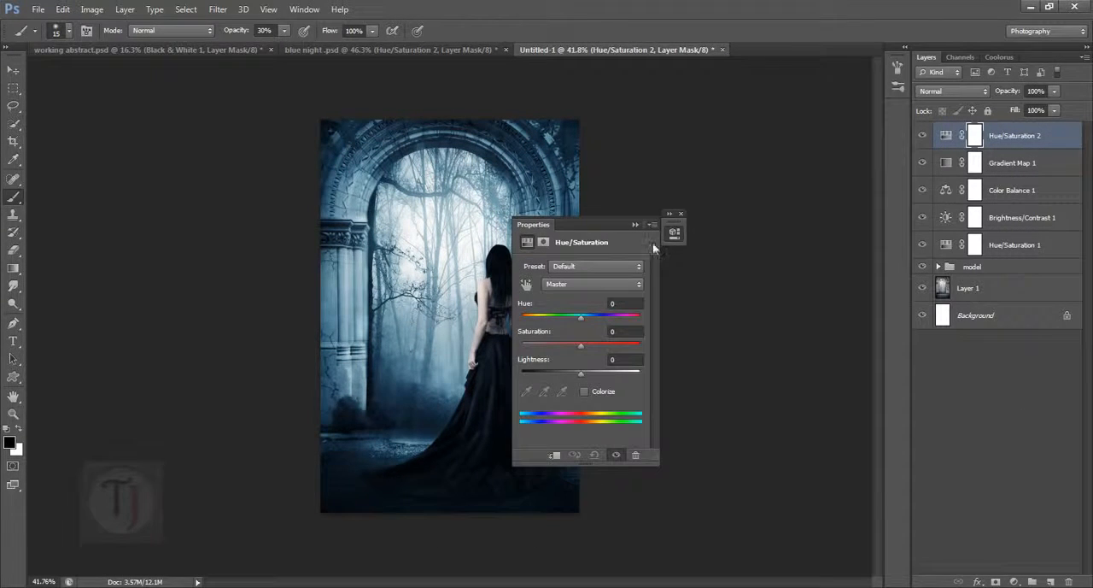
{"action": "left_click_drag", "start_coordinate": [581, 225], "coordinate": [690, 224]}
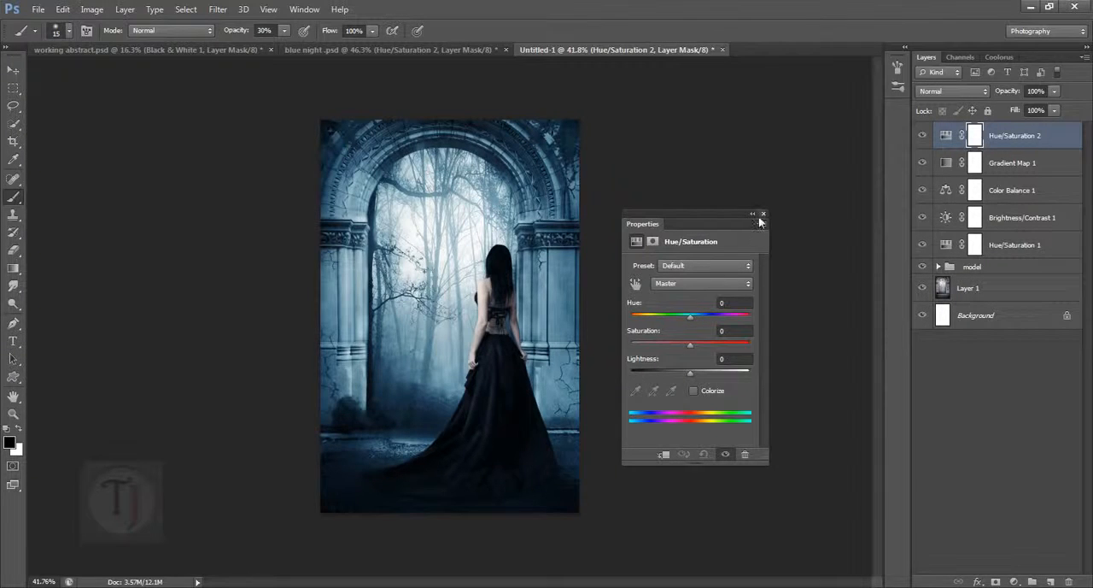
{"action": "left_click_drag", "start_coordinate": [690, 376], "coordinate": [672, 374]}
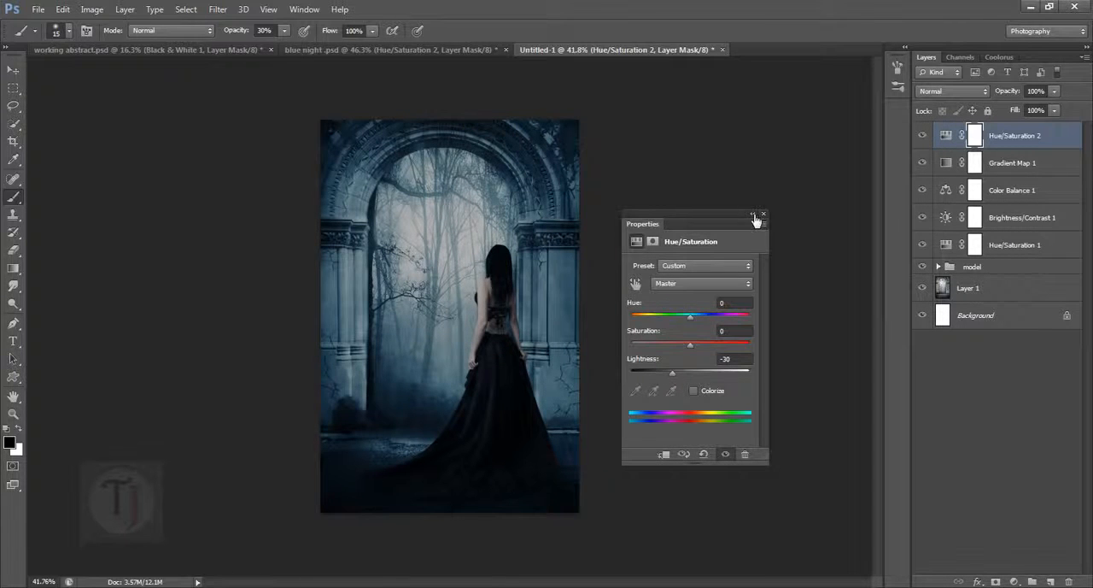
{"action": "left_click", "coordinate": [753, 215]}
{"action": "left_click", "coordinate": [924, 136]}
{"action": "left_click", "coordinate": [923, 136]}
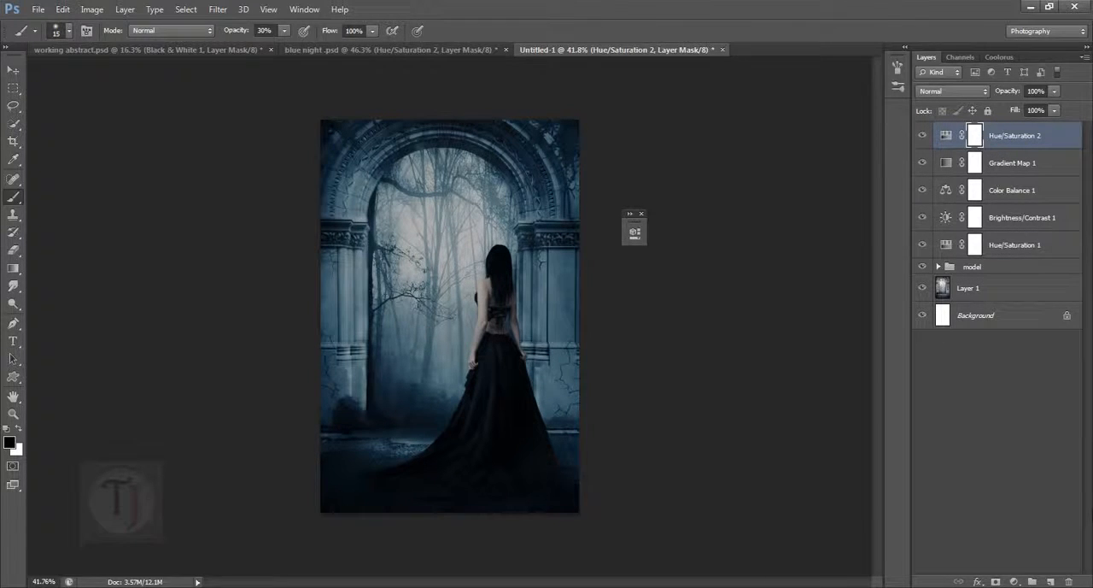
{"action": "key", "text": "ctrl+i"}
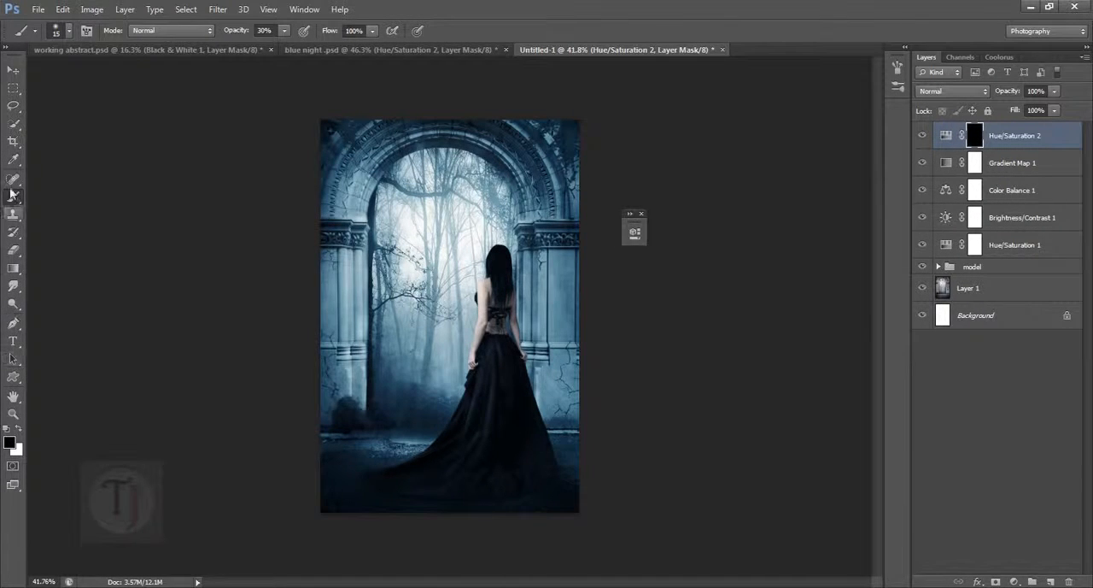
- Paint white on the Hue/Saturation 2 mask around the stone arch, pillars and ground with a size 300 brush at 100% opacity
{"action": "left_click", "coordinate": [19, 428]}
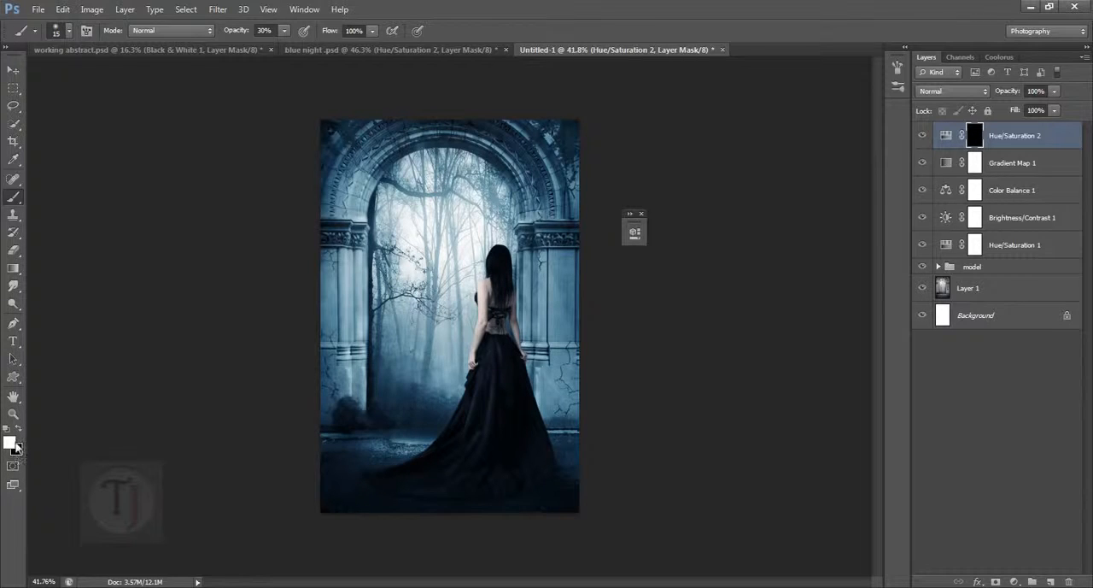
{"action": "left_click", "coordinate": [284, 32]}
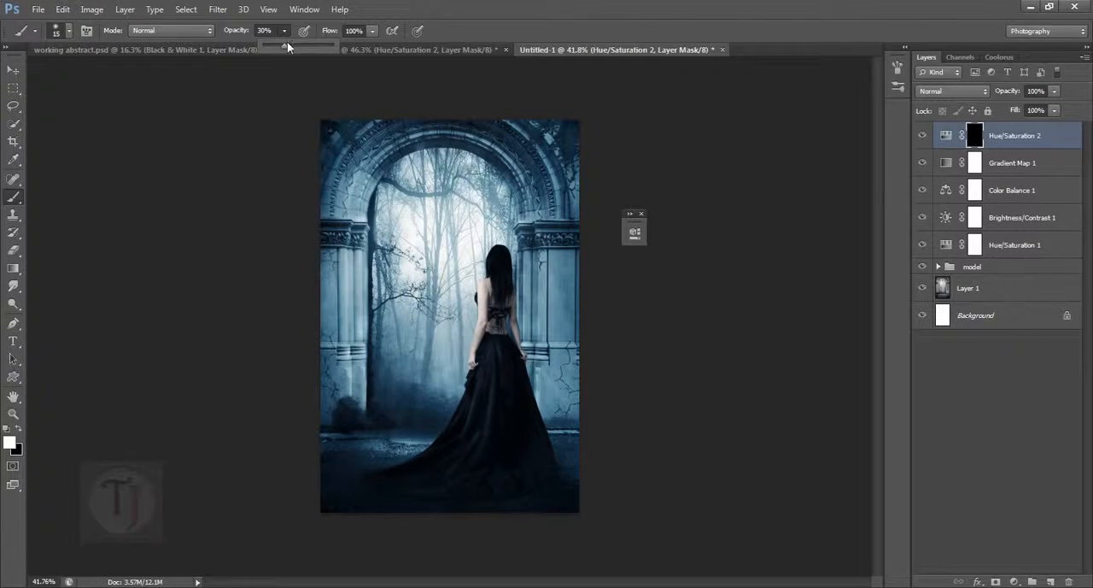
{"action": "left_click_drag", "start_coordinate": [288, 48], "coordinate": [419, 68]}
{"action": "left_click", "coordinate": [347, 196]}
{"action": "key", "text": "]"}
{"action": "key", "text": "]"}
{"action": "key", "text": "]"}
{"action": "key", "text": "]"}
{"action": "key", "text": "]"}
{"action": "key", "text": "]"}
{"action": "key", "text": "]"}
{"action": "key", "text": "]"}
{"action": "key", "text": "]"}
{"action": "key", "text": "]"}
{"action": "key", "text": "]"}
{"action": "key", "text": "]"}
{"action": "key", "text": "]"}
{"action": "key", "text": "]"}
{"action": "key", "text": "]"}
{"action": "key", "text": "]"}
{"action": "key", "text": "]"}
{"action": "key", "text": "]"}
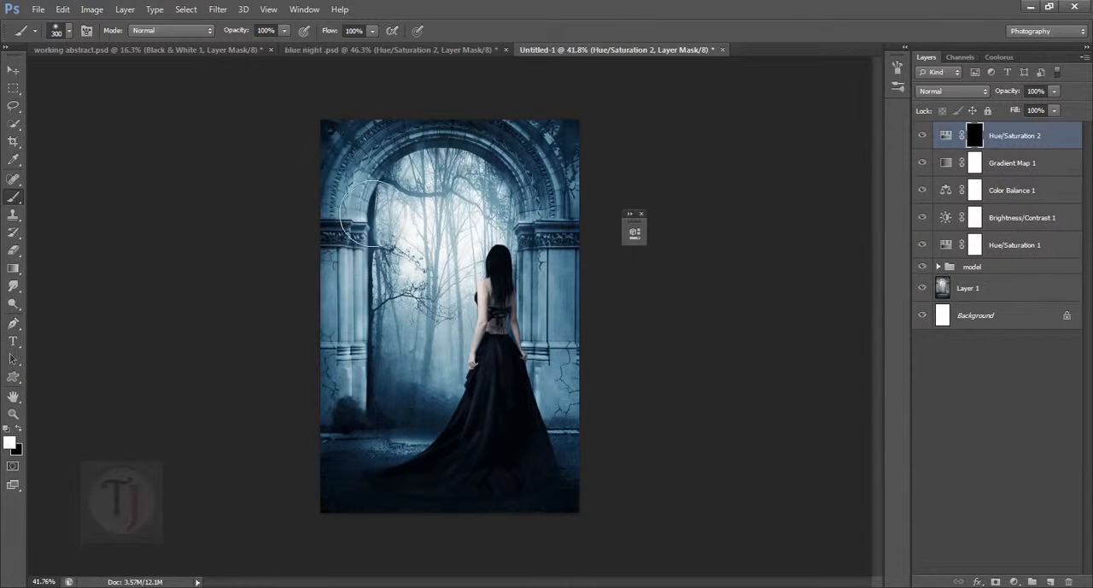
{"action": "mouse_move", "coordinate": [352, 443]}
{"action": "left_mouse_down"}
{"action": "mouse_move", "coordinate": [352, 236]}
{"action": "mouse_move", "coordinate": [375, 158]}
{"action": "mouse_move", "coordinate": [389, 178]}
{"action": "mouse_move", "coordinate": [572, 158]}
{"action": "mouse_move", "coordinate": [585, 171]}
{"action": "mouse_move", "coordinate": [606, 327]}
{"action": "mouse_move", "coordinate": [585, 310]}
{"action": "mouse_move", "coordinate": [597, 454]}
{"action": "mouse_move", "coordinate": [573, 380]}
{"action": "mouse_move", "coordinate": [588, 327]}
{"action": "left_mouse_up"}
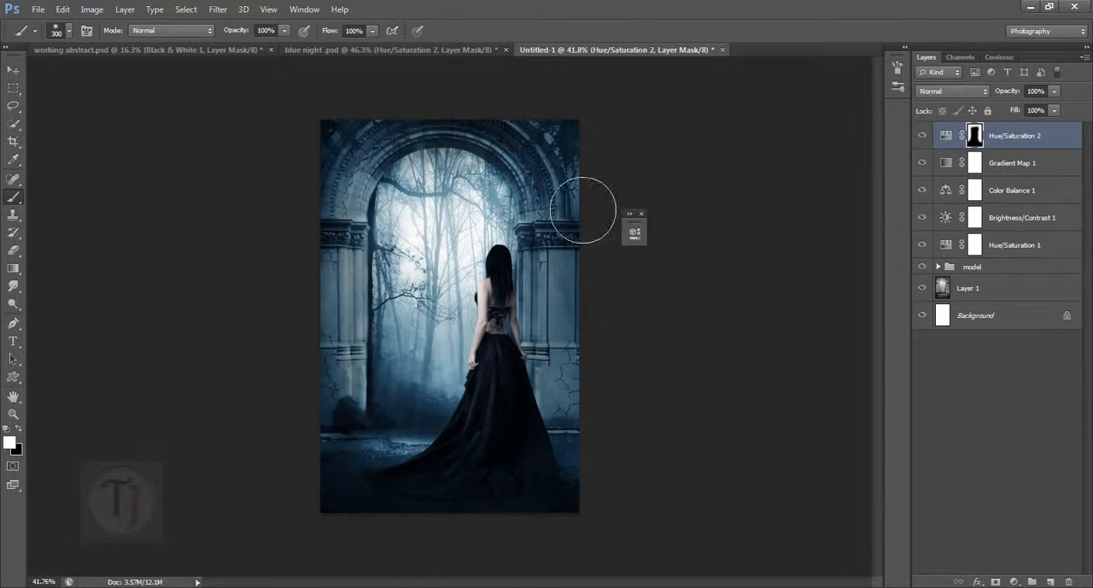
{"action": "mouse_move", "coordinate": [349, 419]}
{"action": "left_mouse_down"}
{"action": "mouse_move", "coordinate": [416, 331]}
{"action": "mouse_move", "coordinate": [451, 324]}
{"action": "left_mouse_up"}
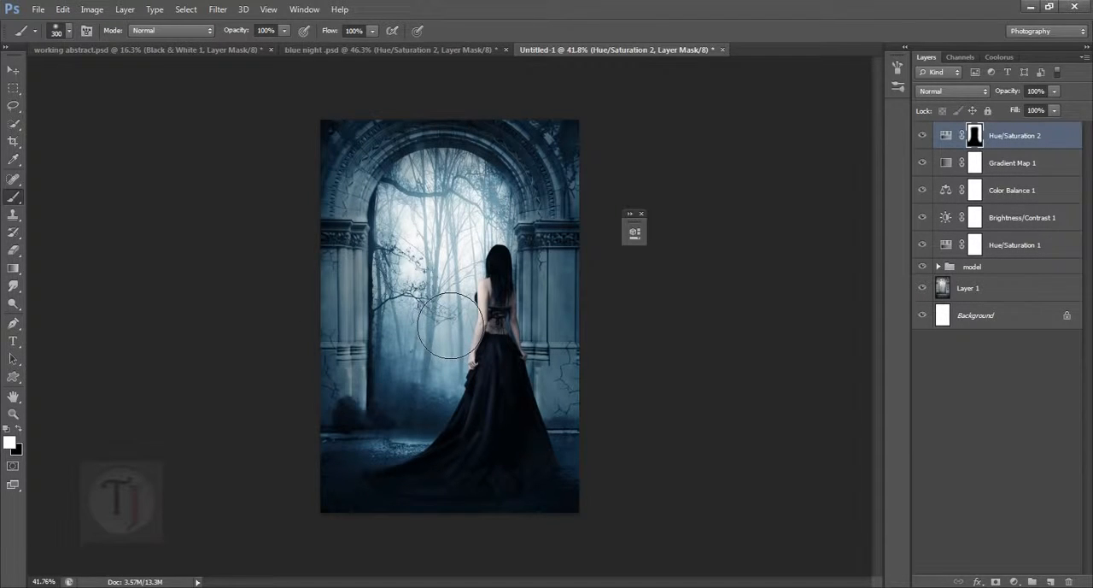
- Set the Hue/Saturation 2 layer's opacity to 73%, preview its effect, and switch to the blue night .psd reference document
{"action": "left_click", "coordinate": [927, 138]}
{"action": "left_click_drag", "start_coordinate": [1022, 94], "coordinate": [1004, 93]}
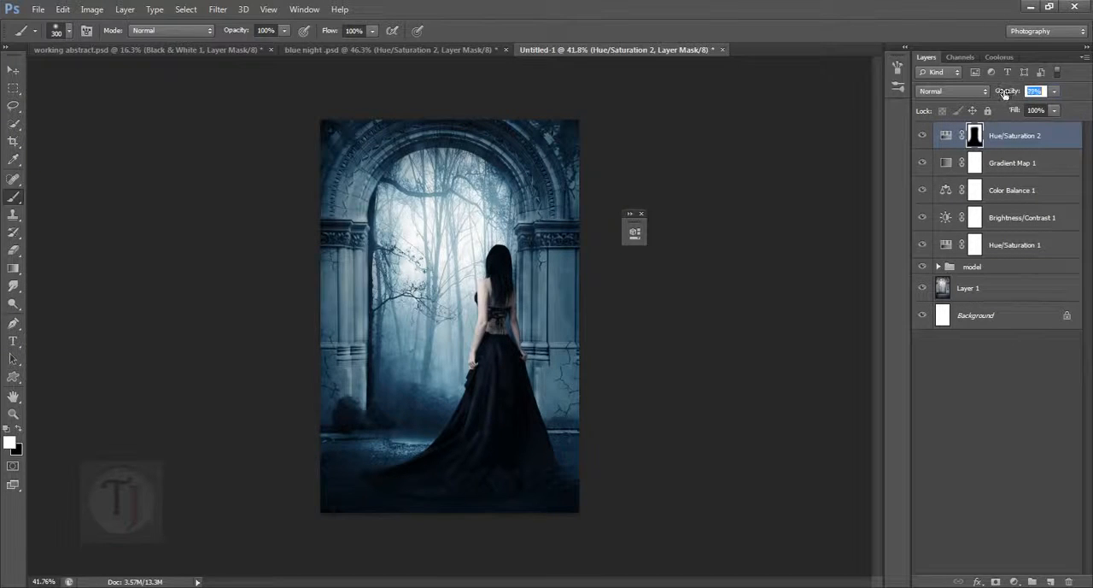
{"action": "left_click", "coordinate": [926, 139]}
{"action": "left_click", "coordinate": [926, 139]}
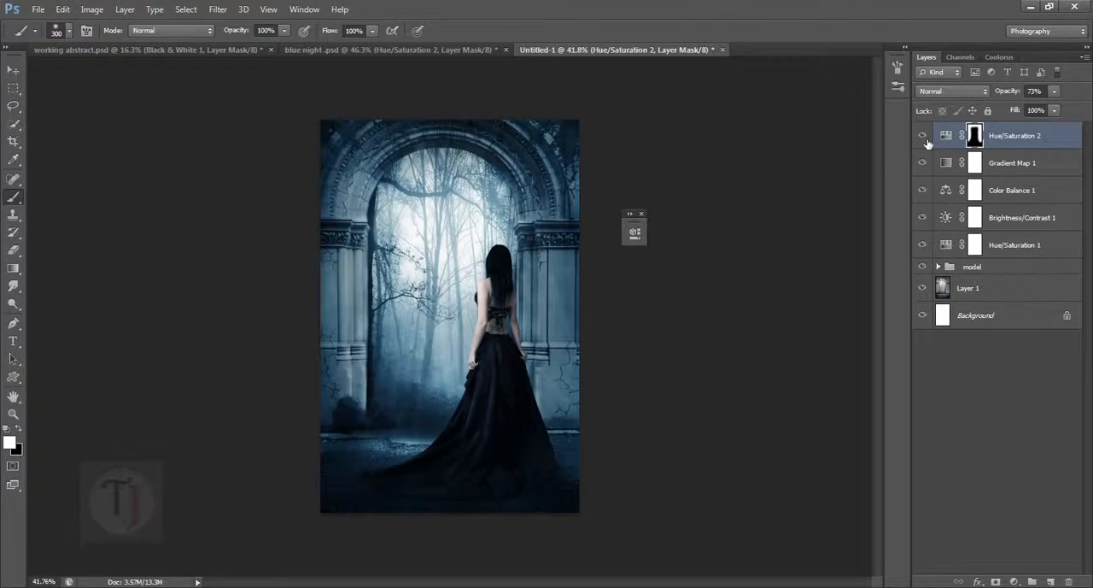
{"action": "left_click", "coordinate": [321, 49]}
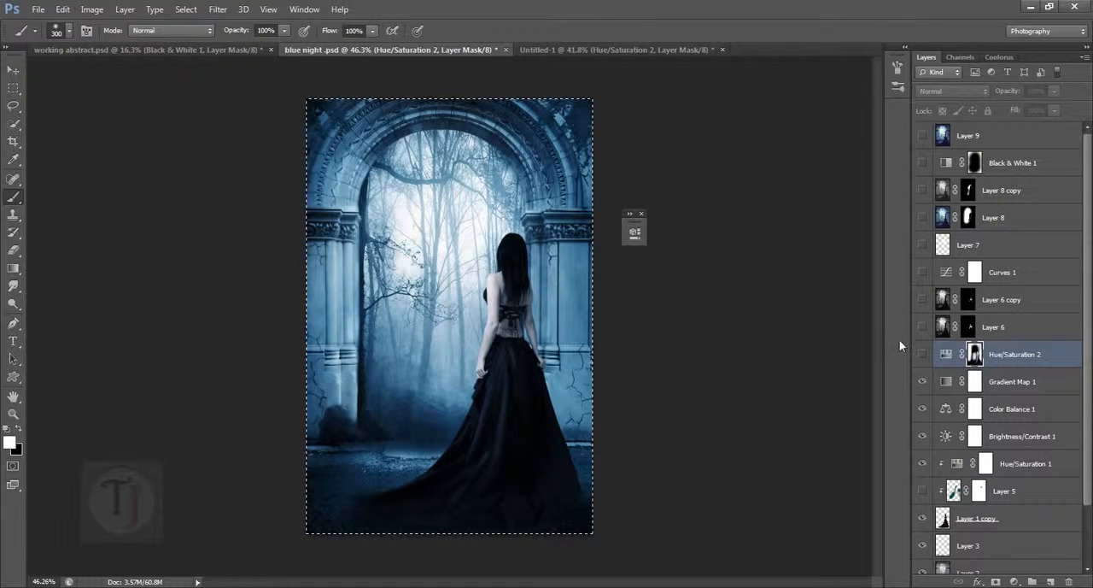
- Show and hide the reference's Hue/Saturation 2 layer to compare its darkening, leave it visible, and return to the Untitled-1 document
{"action": "left_click", "coordinate": [923, 355]}
{"action": "left_click", "coordinate": [923, 356]}
{"action": "left_click", "coordinate": [924, 355]}
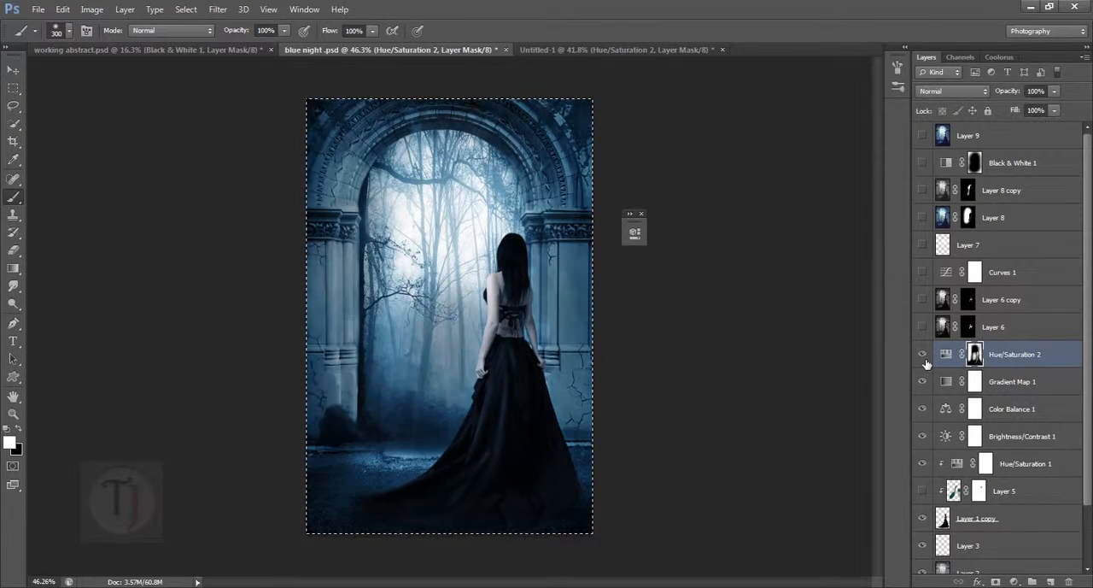
{"action": "left_click", "coordinate": [550, 48]}
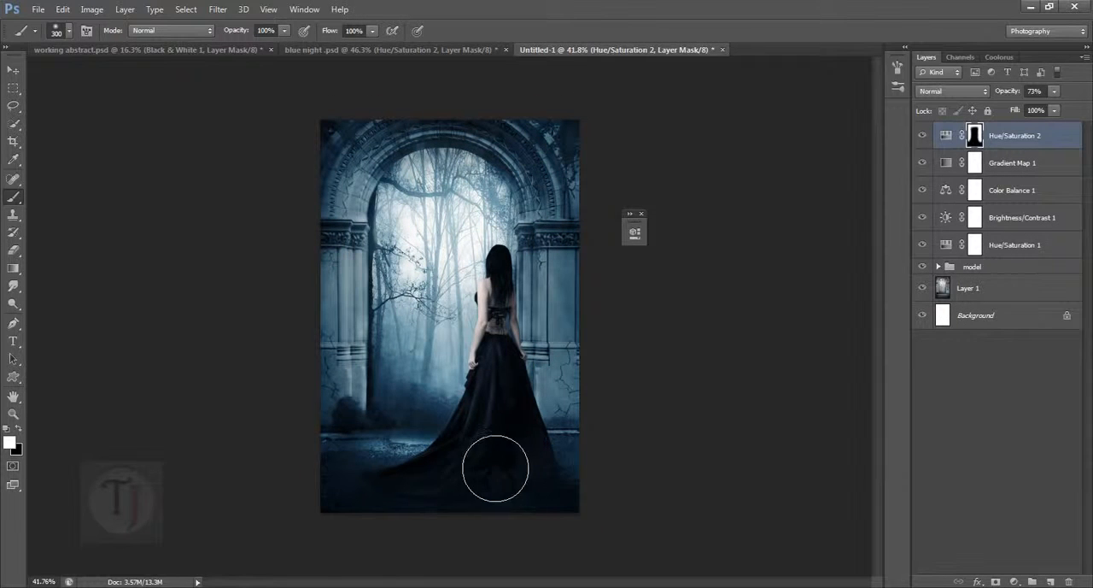
- Paint white on the Hue/Saturation 2 mask over the ground and the dress's lower train, and preview the layer's effect
{"action": "mouse_move", "coordinate": [410, 452]}
{"action": "left_mouse_down"}
{"action": "mouse_move", "coordinate": [474, 450]}
{"action": "mouse_move", "coordinate": [414, 451]}
{"action": "mouse_move", "coordinate": [451, 466]}
{"action": "mouse_move", "coordinate": [382, 478]}
{"action": "mouse_move", "coordinate": [469, 468]}
{"action": "mouse_move", "coordinate": [443, 452]}
{"action": "mouse_move", "coordinate": [497, 444]}
{"action": "mouse_move", "coordinate": [452, 430]}
{"action": "mouse_move", "coordinate": [440, 400]}
{"action": "mouse_move", "coordinate": [478, 405]}
{"action": "mouse_move", "coordinate": [460, 440]}
{"action": "left_mouse_up"}
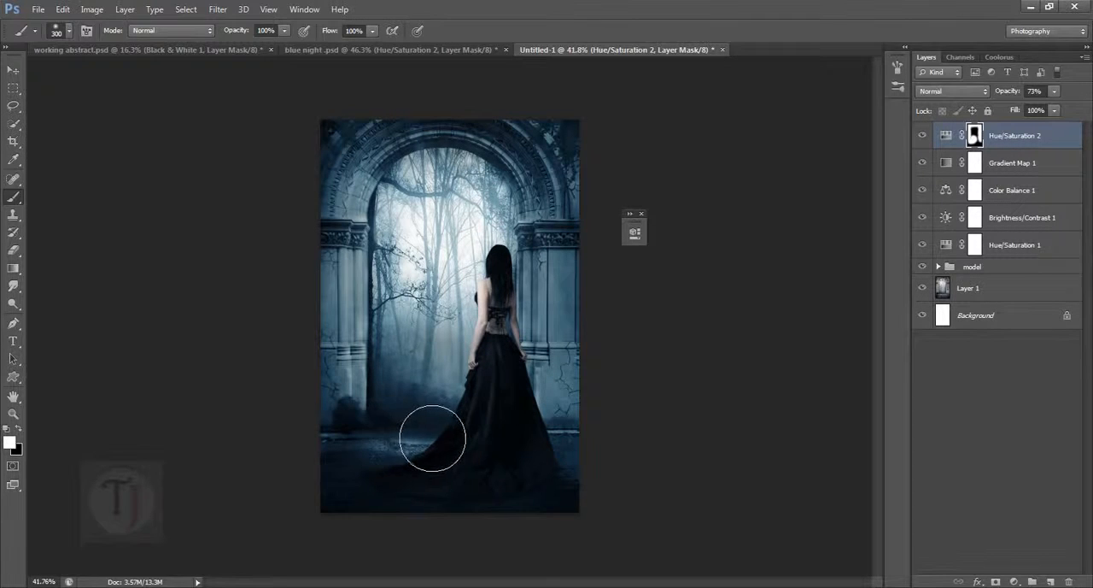
{"action": "left_click", "coordinate": [923, 134]}
{"action": "left_click", "coordinate": [923, 134]}
{"action": "scroll", "coordinate": [442, 266], "scroll_direction": "up", "scroll_amount": 2}
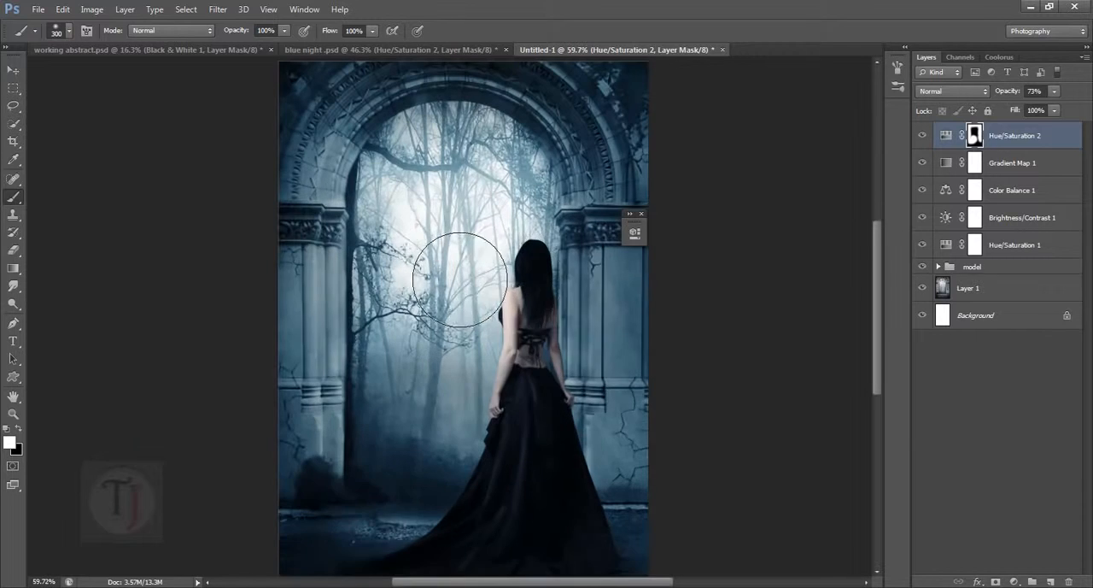
{"action": "scroll", "coordinate": [650, 358], "scroll_direction": "down", "scroll_amount": 2}
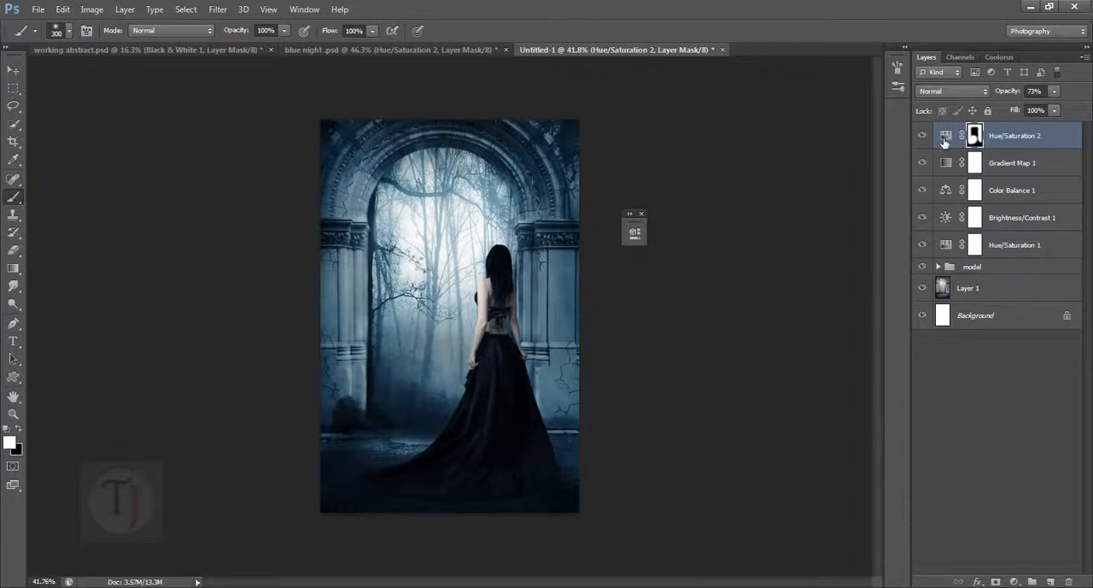
{"action": "left_click", "coordinate": [923, 135]}
{"action": "left_click", "coordinate": [924, 135]}
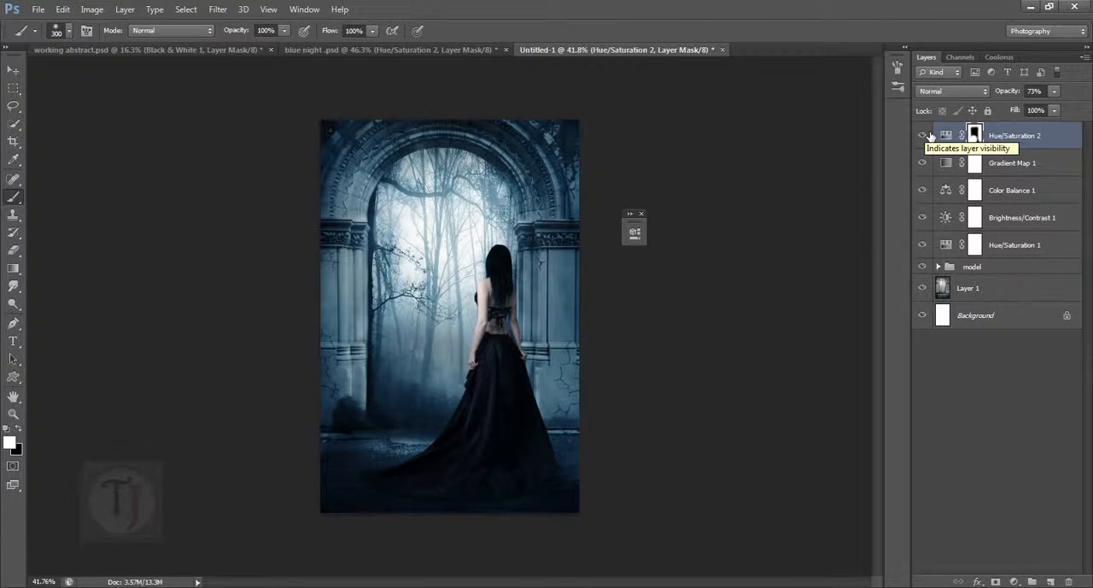
- Switch to the blue night .psd reference, hide and show its Hue/Saturation 2 layer, and make Layer 6 visible
{"action": "left_click", "coordinate": [351, 47]}
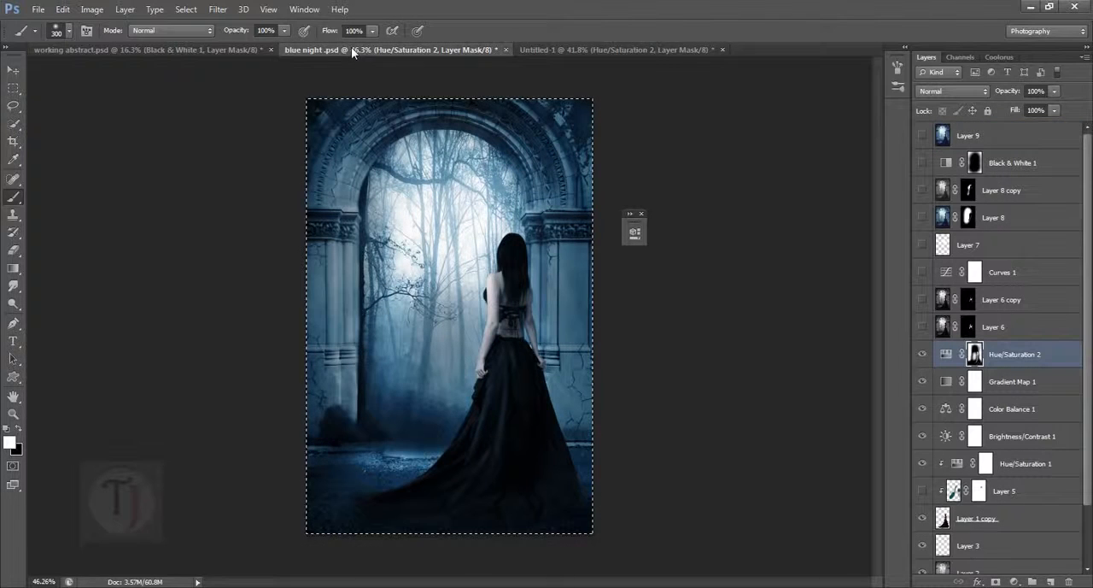
{"action": "left_click", "coordinate": [926, 353]}
{"action": "left_click", "coordinate": [924, 353]}
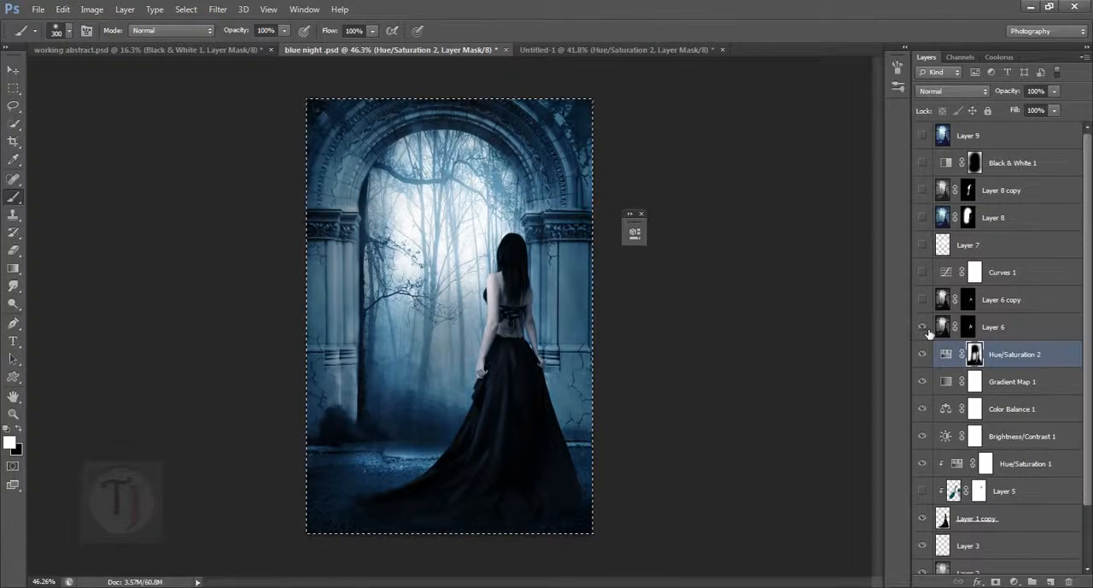
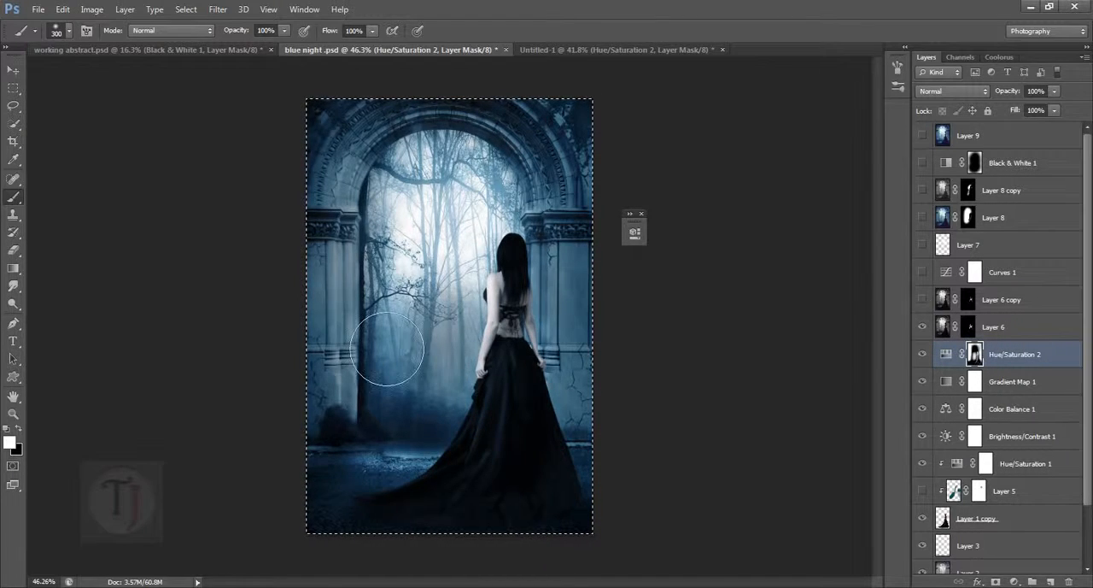
- Close the floating panel and compare the woman up close with Layer 6 and Hue/Saturation 2 shown and hidden, leaving Layer 6 hidden
{"action": "left_click_drag", "start_coordinate": [349, 310], "coordinate": [628, 387]}
{"action": "left_click_drag", "start_coordinate": [555, 316], "coordinate": [818, 469]}
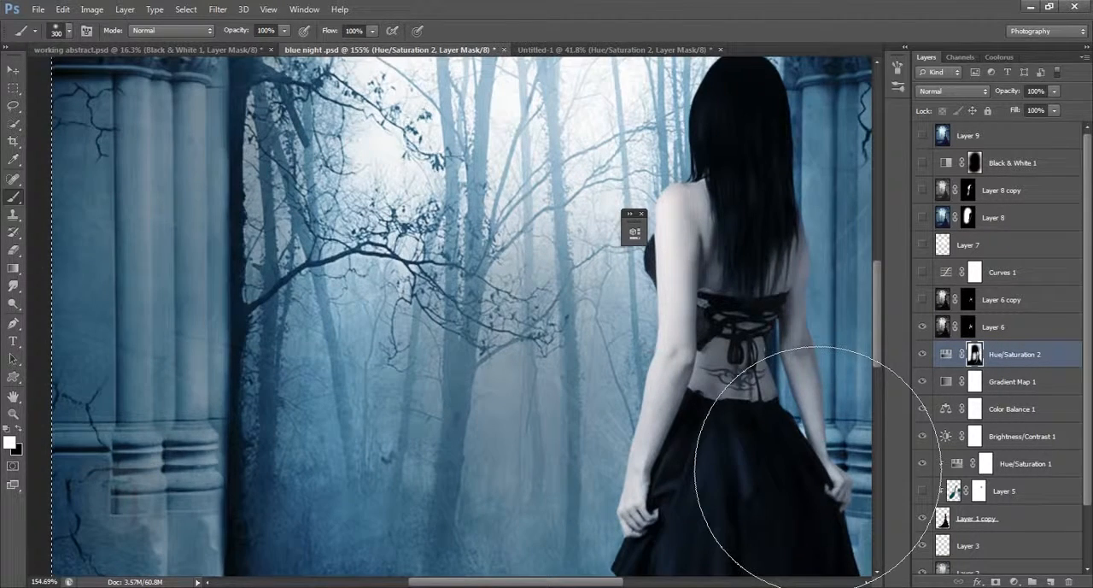
{"action": "left_click", "coordinate": [641, 215]}
{"action": "left_click", "coordinate": [923, 327]}
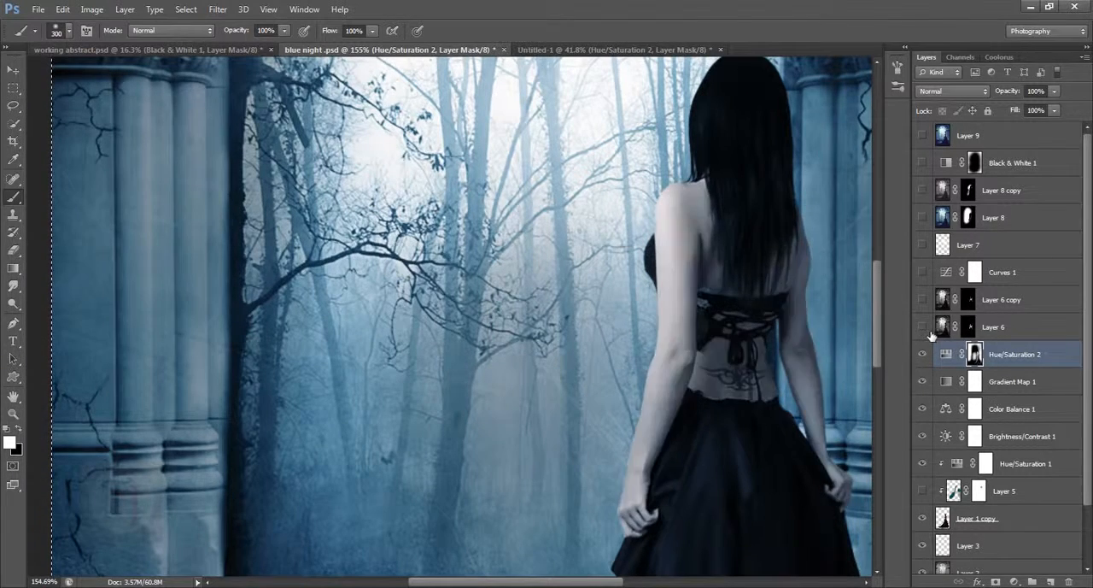
{"action": "left_click", "coordinate": [924, 328]}
{"action": "left_click", "coordinate": [922, 354]}
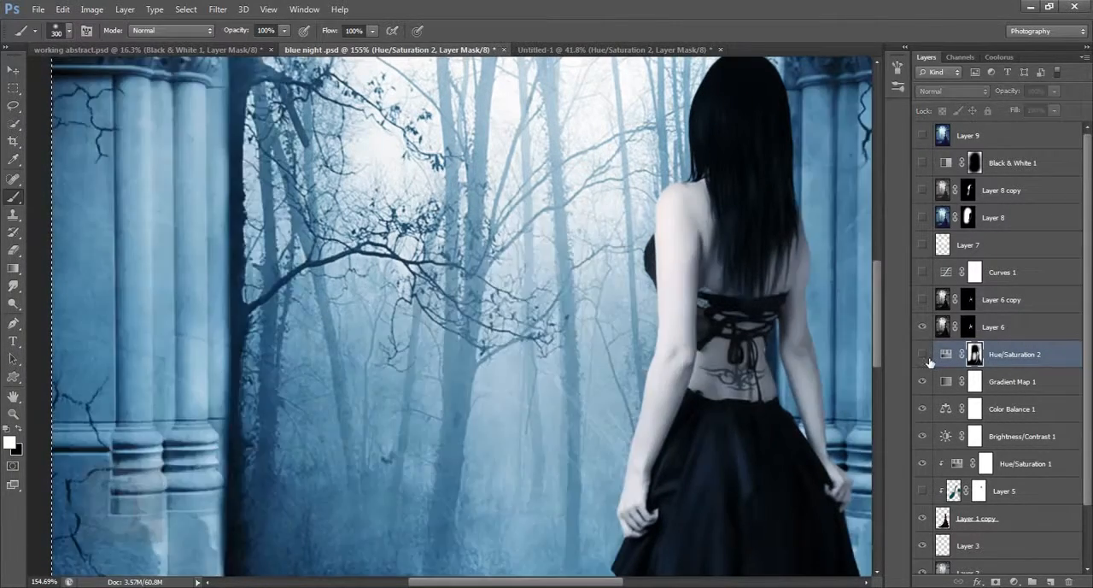
{"action": "left_click", "coordinate": [923, 354]}
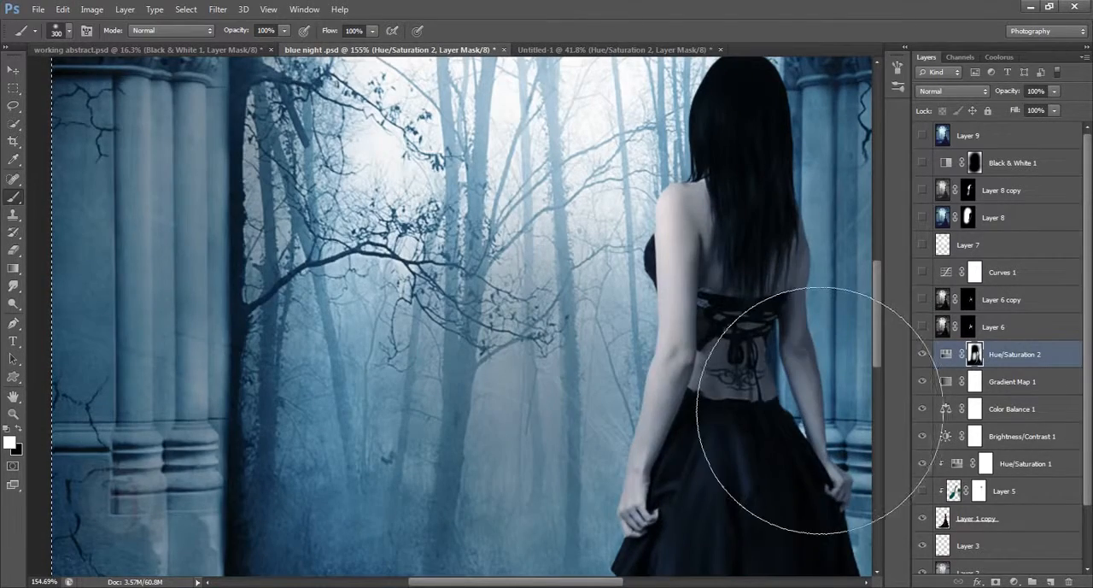
{"action": "scroll", "coordinate": [779, 367], "scroll_direction": "down", "scroll_amount": 5}
{"action": "scroll", "coordinate": [750, 341], "scroll_direction": "up", "scroll_amount": 2}
{"action": "scroll", "coordinate": [757, 342], "scroll_direction": "down", "scroll_amount": 3}
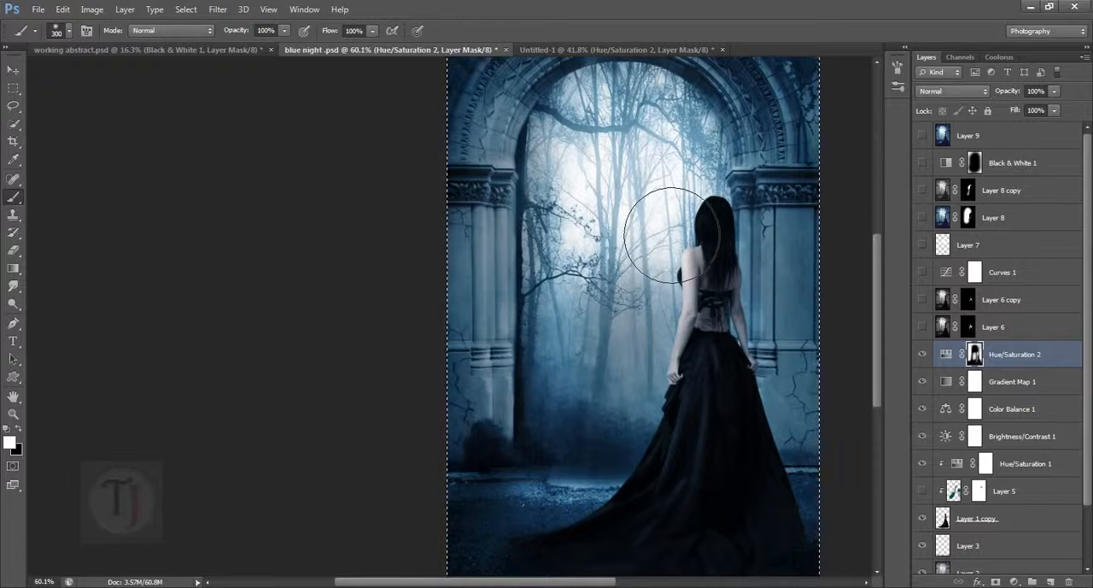
- Add a blank layer above Layer 9 in the reference and set the foreground color to bright magenta for the Brush tool
{"action": "left_click", "coordinate": [10, 197]}
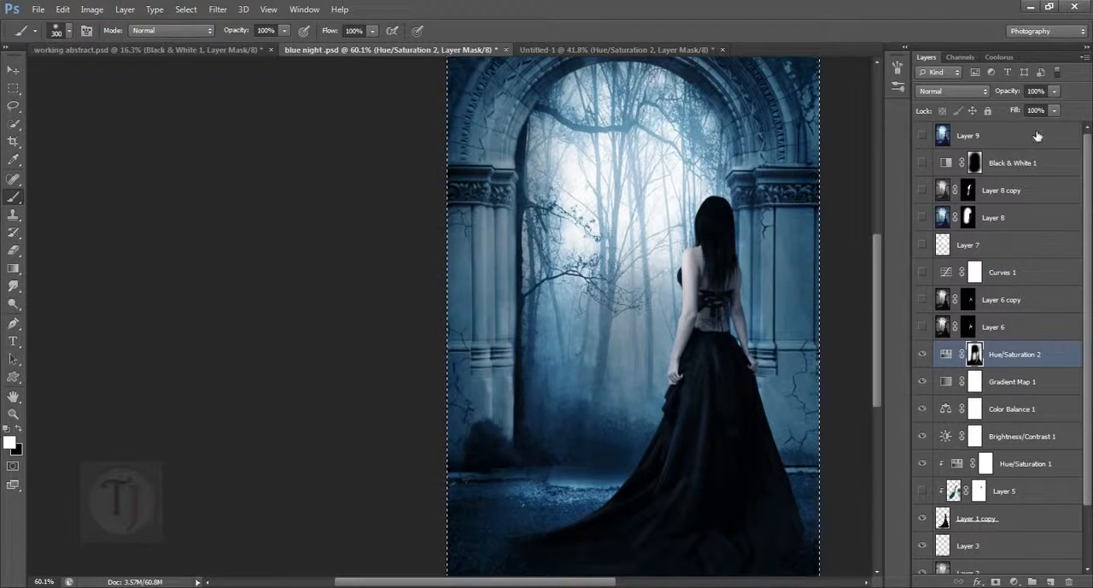
{"action": "left_click", "coordinate": [1038, 140]}
{"action": "left_click", "coordinate": [1050, 582]}
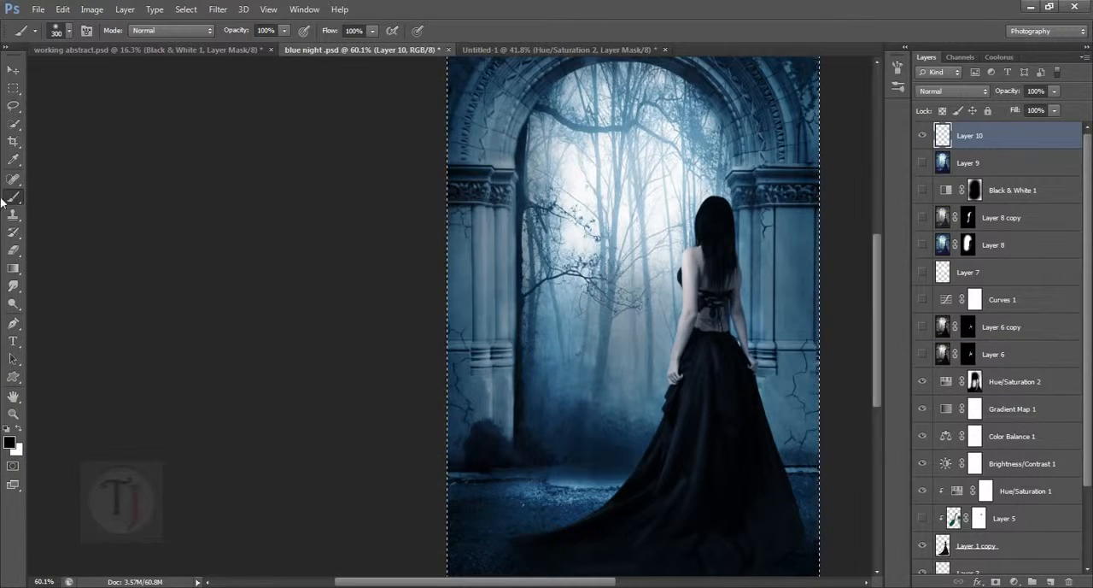
{"action": "key", "text": "x"}
{"action": "left_click", "coordinate": [10, 441]}
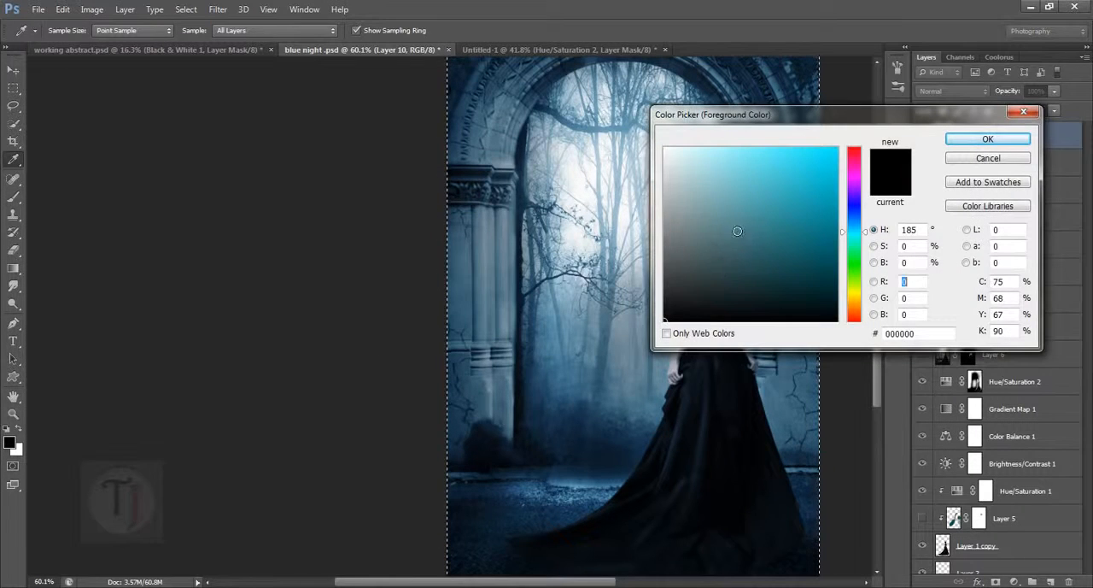
{"action": "left_click", "coordinate": [842, 156]}
{"action": "left_click_drag", "start_coordinate": [842, 157], "coordinate": [860, 170]}
{"action": "left_click", "coordinate": [988, 139]}
{"action": "key", "text": "b"}
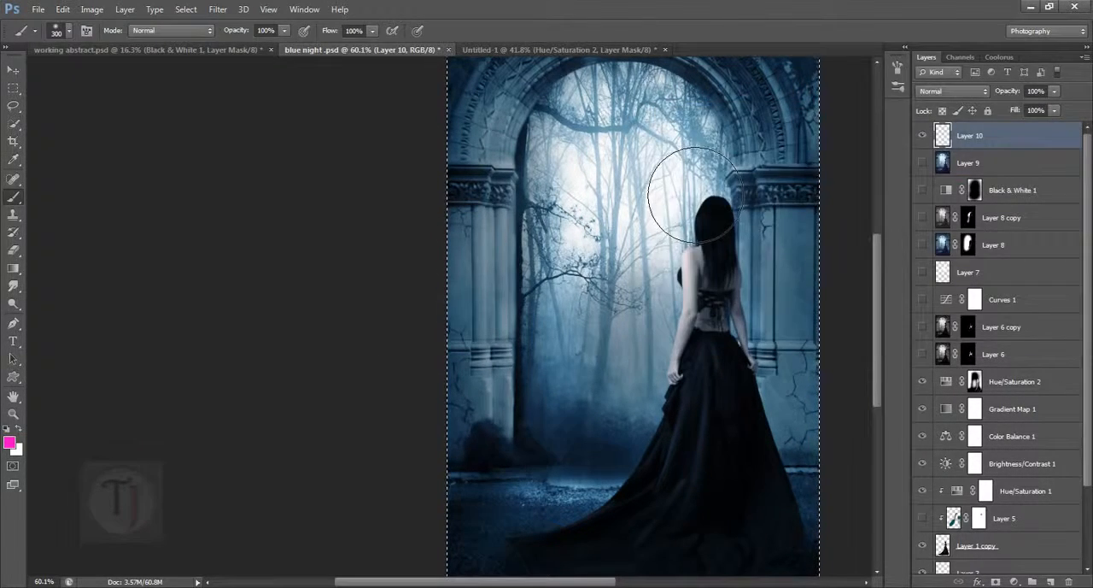
- Mark the light source with a magenta loop in the bright mist and a thick line down the woman's hair and back
{"action": "key", "text": "bracketleft"}
{"action": "key", "text": "bracketleft"}
{"action": "key", "text": "bracketleft"}
{"action": "key", "text": "bracketleft"}
{"action": "key", "text": "bracketleft"}
{"action": "key", "text": "bracketleft"}
{"action": "key", "text": "bracketleft"}
{"action": "key", "text": "bracketleft"}
{"action": "key", "text": "bracketleft"}
{"action": "key", "text": "bracketleft"}
{"action": "key", "text": "bracketleft"}
{"action": "key", "text": "bracketleft"}
{"action": "key", "text": "bracketleft"}
{"action": "key", "text": "bracketleft"}
{"action": "key", "text": "bracketleft"}
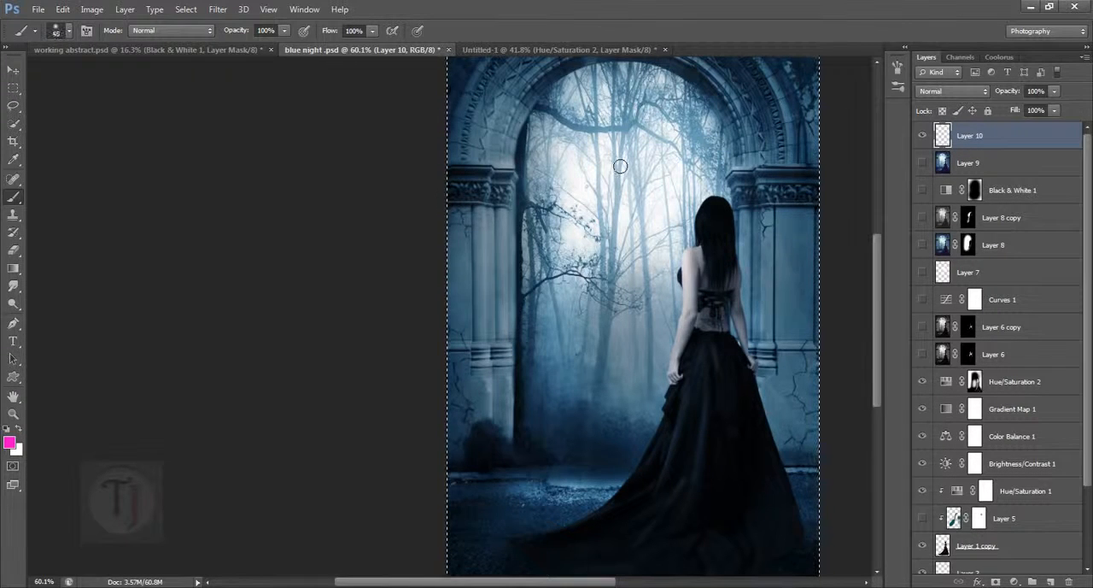
{"action": "mouse_move", "coordinate": [593, 152]}
{"action": "left_mouse_down"}
{"action": "mouse_move", "coordinate": [614, 132]}
{"action": "mouse_move", "coordinate": [668, 173]}
{"action": "mouse_move", "coordinate": [607, 195]}
{"action": "mouse_move", "coordinate": [624, 132]}
{"action": "left_mouse_up"}
{"action": "scroll", "coordinate": [694, 291], "scroll_direction": "up", "scroll_amount": 2}
{"action": "mouse_move", "coordinate": [715, 357]}
{"action": "left_mouse_down"}
{"action": "mouse_move", "coordinate": [709, 222]}
{"action": "mouse_move", "coordinate": [707, 365]}
{"action": "mouse_move", "coordinate": [706, 325]}
{"action": "left_mouse_up"}
{"action": "scroll", "coordinate": [705, 323], "scroll_direction": "down", "scroll_amount": 4}
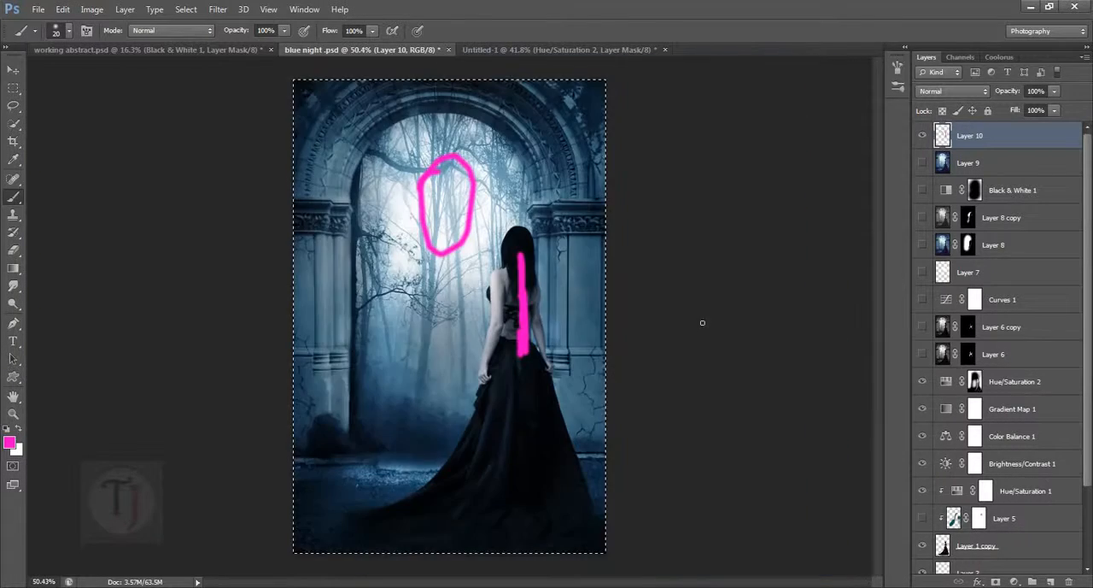
{"action": "scroll", "coordinate": [448, 283], "scroll_direction": "up", "scroll_amount": 5}
{"action": "scroll", "coordinate": [451, 292], "scroll_direction": "down", "scroll_amount": 4}
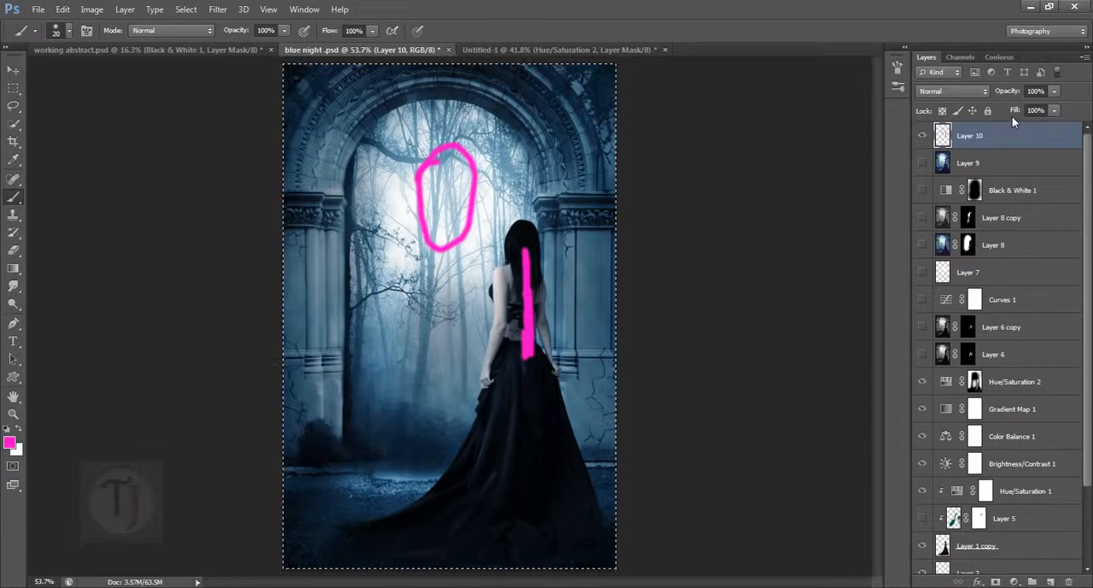
- Deselect the canvas and delete Layer 10 with the magenta marks
{"action": "key", "text": "ctrl+d"}
{"action": "key", "text": "Delete"}
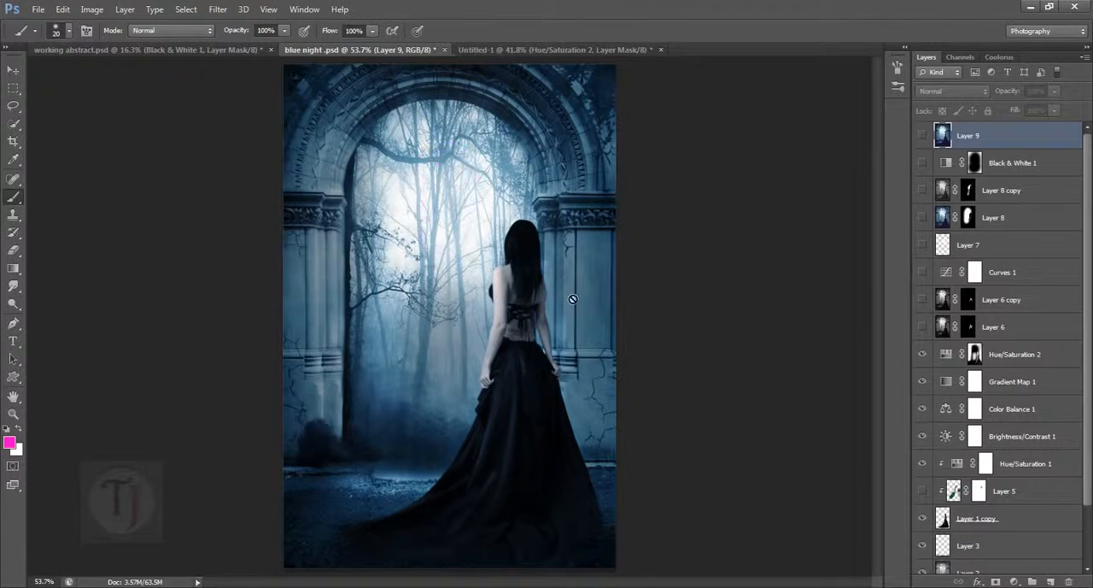
{"action": "scroll", "coordinate": [564, 300], "scroll_direction": "up", "scroll_amount": 5}
{"action": "scroll", "coordinate": [560, 300], "scroll_direction": "down", "scroll_amount": 4}
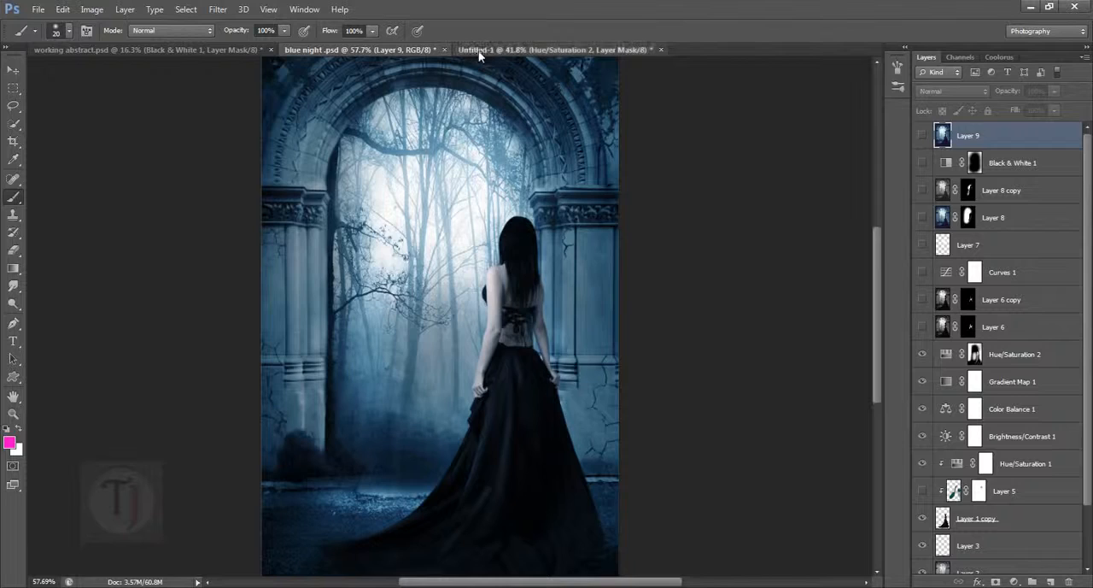
- Switch to the Untitled-1 document and stamp all visible layers into a new merged layer above Hue/Saturation 2
{"action": "left_click", "coordinate": [529, 50]}
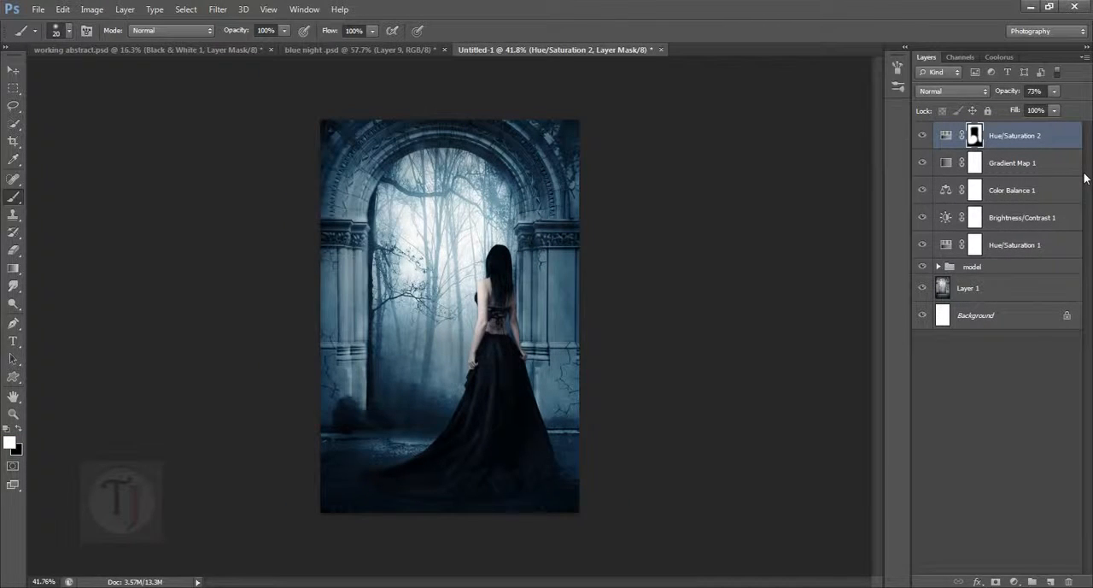
{"action": "key", "text": "ctrl+shift+alt+e"}
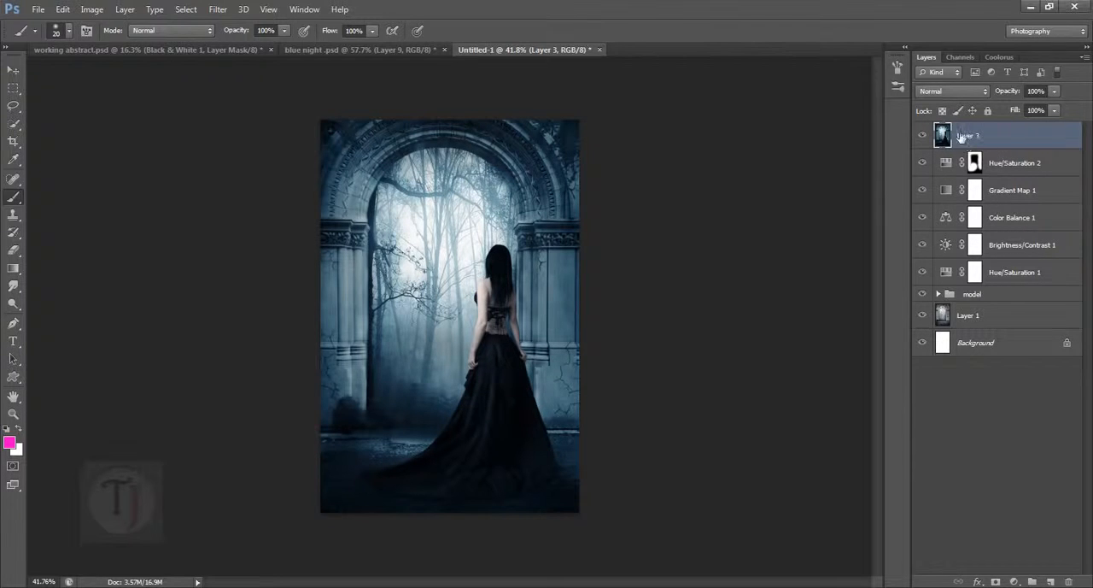
{"action": "left_click", "coordinate": [923, 136], "text": "alt"}
{"action": "left_click", "coordinate": [926, 140]}
{"action": "left_click", "coordinate": [927, 140]}
{"action": "left_click_drag", "start_coordinate": [927, 165], "coordinate": [922, 397]}
- Set Layer 3's blend mode to Screen and give it a layer mask inverted to black
{"action": "left_click", "coordinate": [965, 90]}
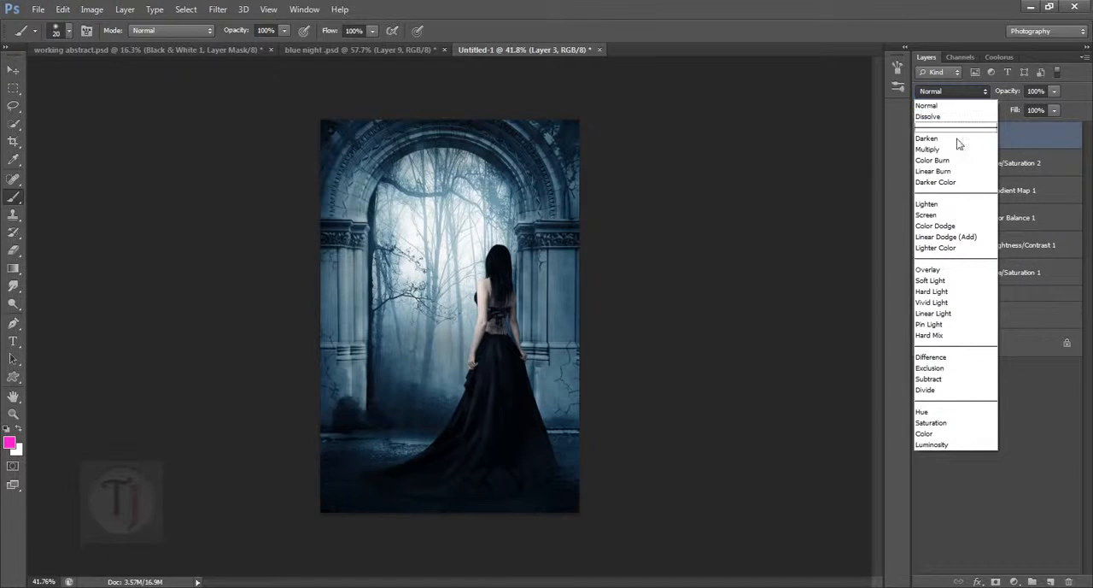
{"action": "left_click", "coordinate": [955, 214]}
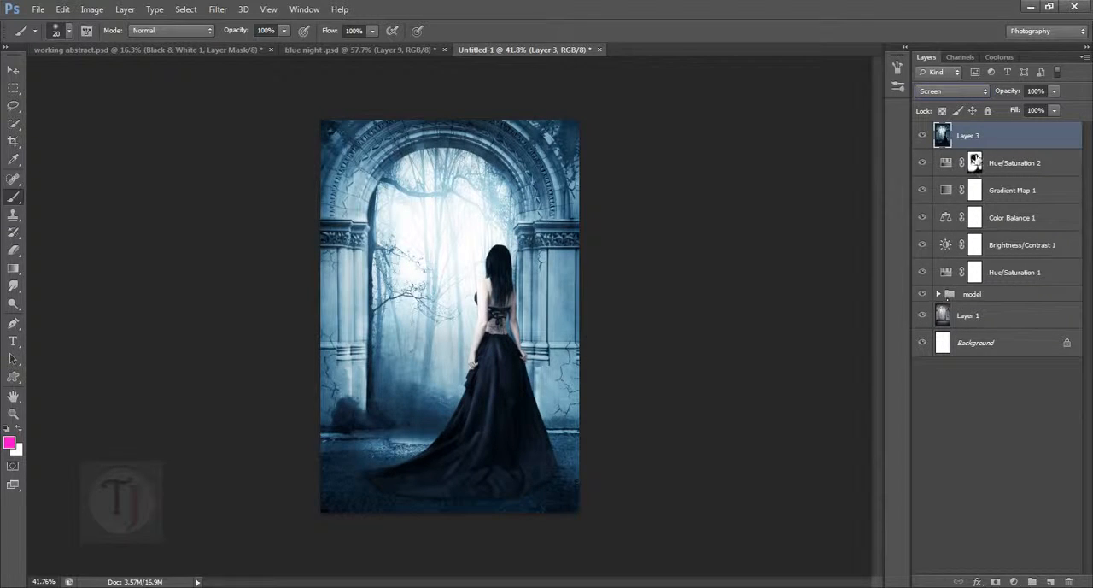
{"action": "left_click", "coordinate": [1014, 485]}
{"action": "left_click", "coordinate": [1007, 141]}
{"action": "left_click", "coordinate": [995, 581]}
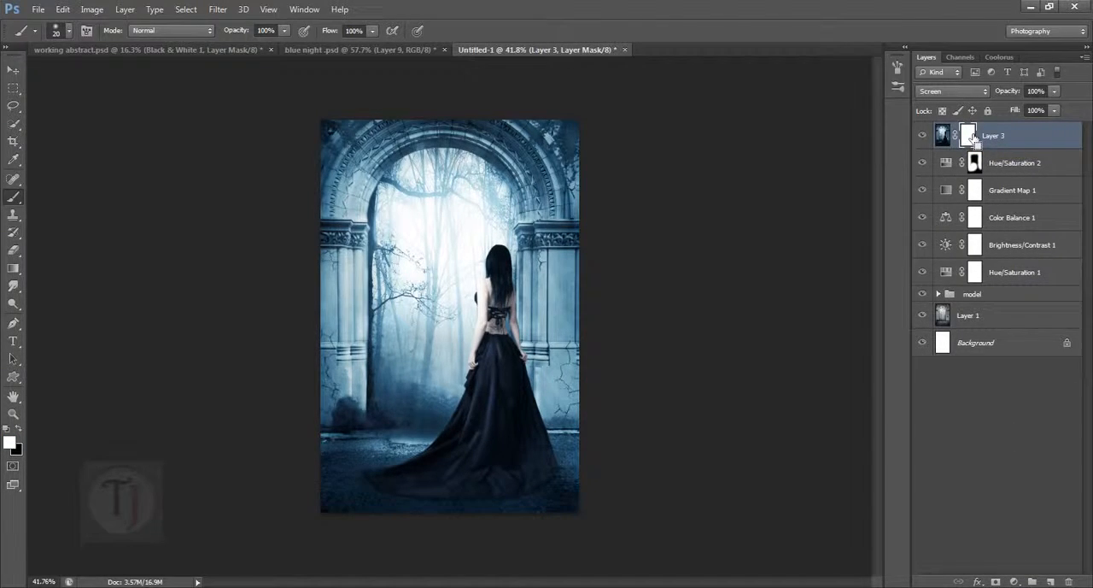
{"action": "key", "text": "ctrl+i"}
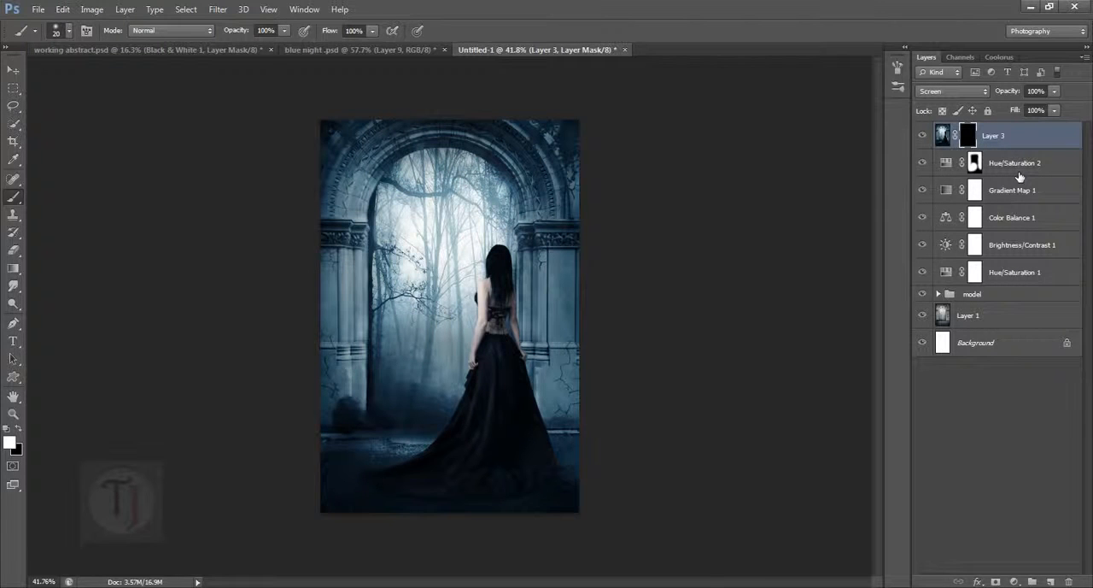
- Load the woman's outline from Layer 2 in the model group as a selection, and enlarge the brush to 125
{"action": "left_click", "coordinate": [938, 294]}
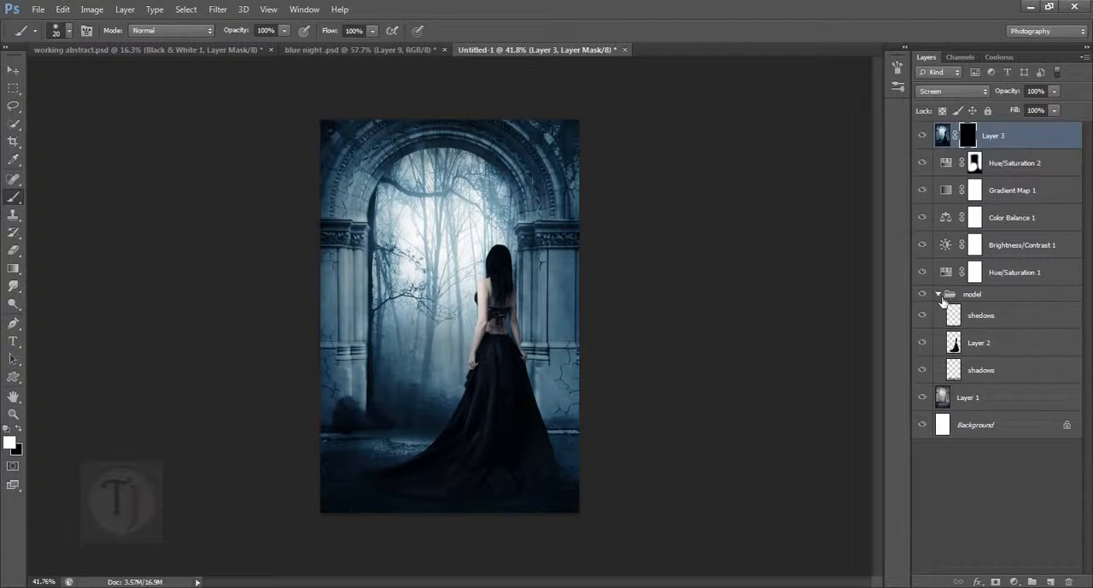
{"action": "left_click", "coordinate": [955, 343], "text": "ctrl"}
{"action": "key", "text": "bracketright"}
{"action": "key", "text": "bracketright"}
{"action": "key", "text": "bracketright"}
{"action": "key", "text": "bracketright"}
{"action": "key", "text": "bracketright"}
{"action": "key", "text": "bracketright"}
{"action": "key", "text": "bracketright"}
{"action": "key", "text": "bracketright"}
{"action": "key", "text": "bracketright"}
{"action": "key", "text": "bracketright"}
{"action": "key", "text": "bracketright"}
{"action": "key", "text": "bracketright"}
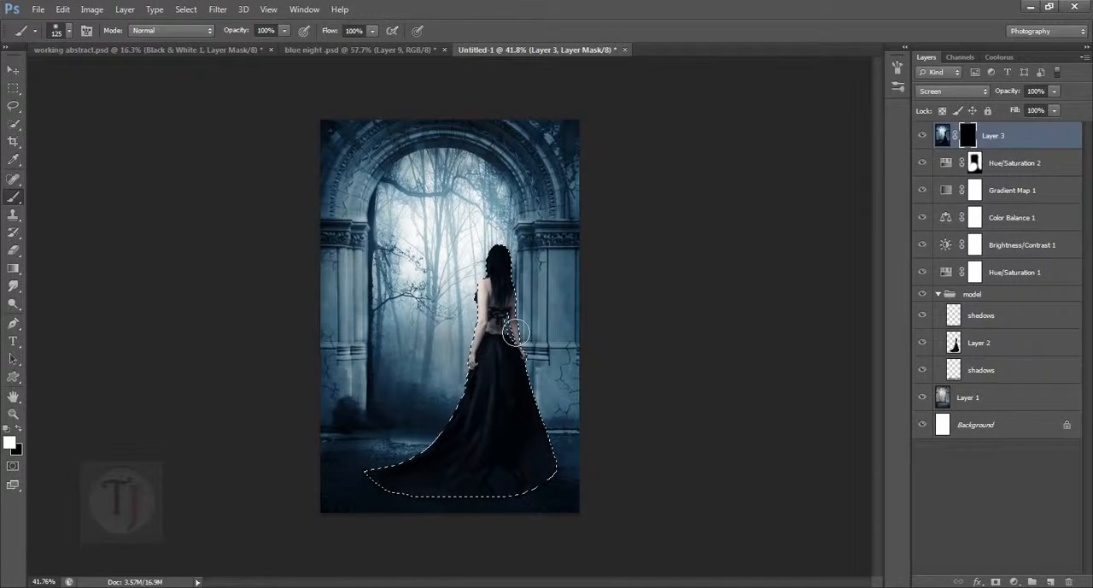
- Paint white on Layer 3's mask over the woman's hair, back and arms, mask out the skirt with black, and deselect
{"action": "left_click_drag", "start_coordinate": [504, 331], "coordinate": [691, 393]}
{"action": "left_click_drag", "start_coordinate": [689, 352], "coordinate": [632, 316]}
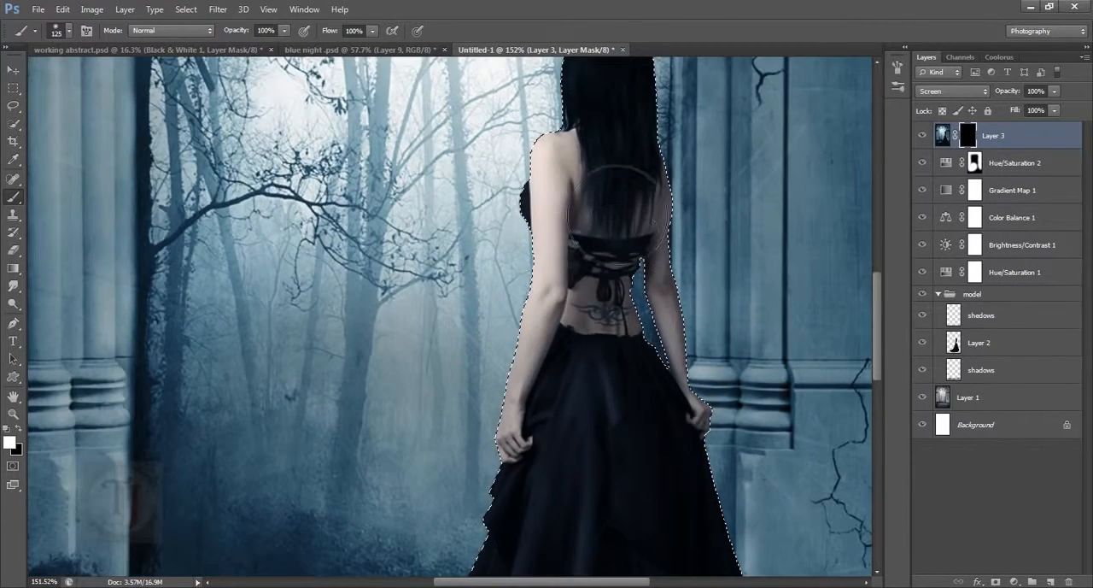
{"action": "mouse_move", "coordinate": [598, 170]}
{"action": "left_mouse_down"}
{"action": "mouse_move", "coordinate": [564, 428]}
{"action": "mouse_move", "coordinate": [598, 257]}
{"action": "mouse_move", "coordinate": [691, 247]}
{"action": "mouse_move", "coordinate": [716, 316]}
{"action": "mouse_move", "coordinate": [719, 384]}
{"action": "mouse_move", "coordinate": [705, 420]}
{"action": "left_mouse_up"}
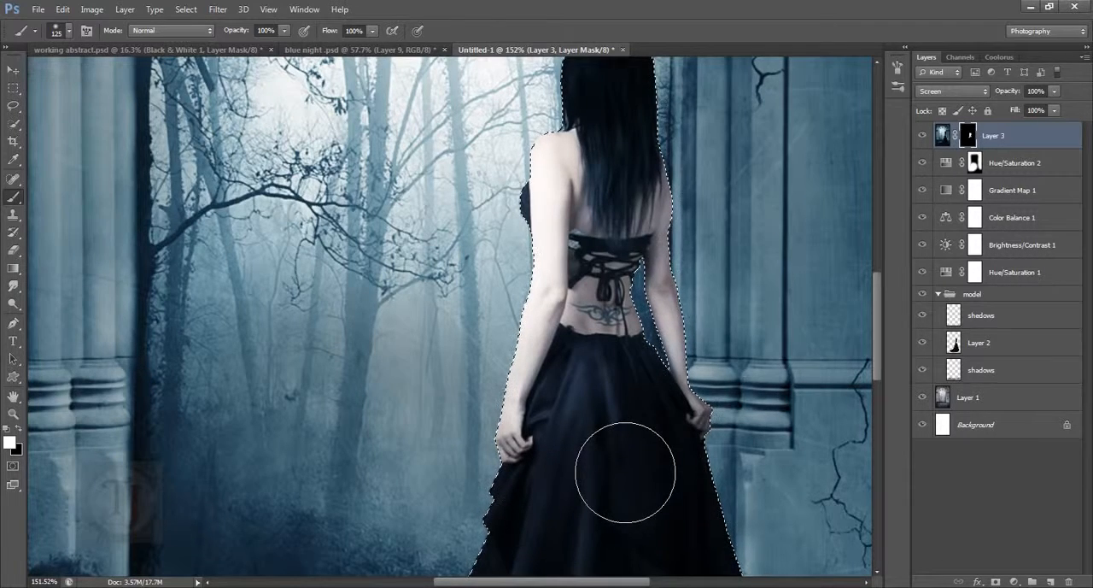
{"action": "key", "text": "x"}
{"action": "mouse_move", "coordinate": [634, 472]}
{"action": "left_mouse_down"}
{"action": "mouse_move", "coordinate": [667, 391]}
{"action": "mouse_move", "coordinate": [662, 462]}
{"action": "left_mouse_up"}
{"action": "key", "text": "x"}
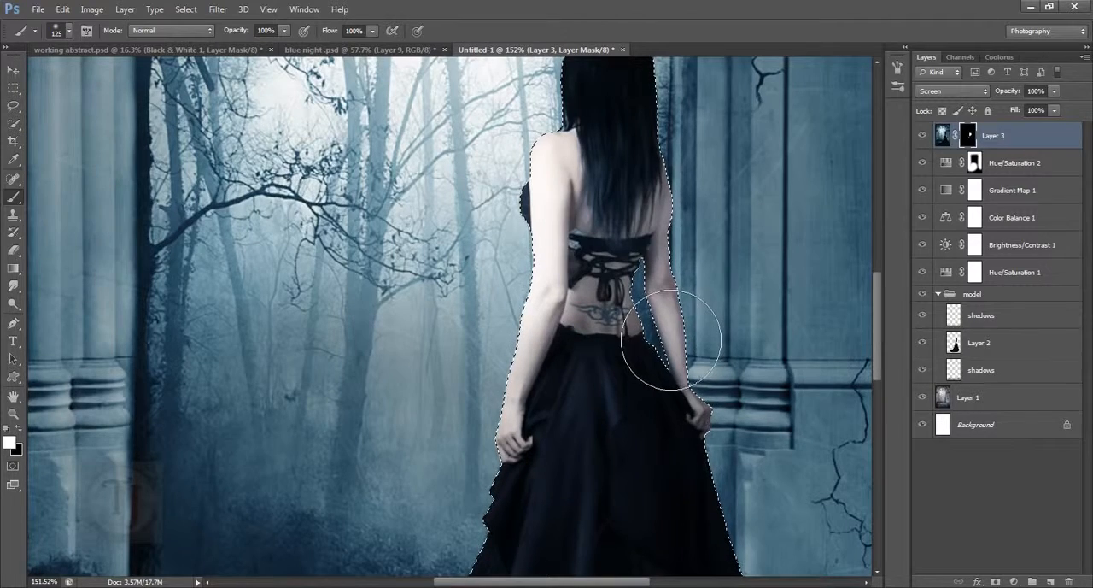
{"action": "key", "text": "x"}
{"action": "scroll", "coordinate": [658, 452], "scroll_direction": "down", "scroll_amount": 5}
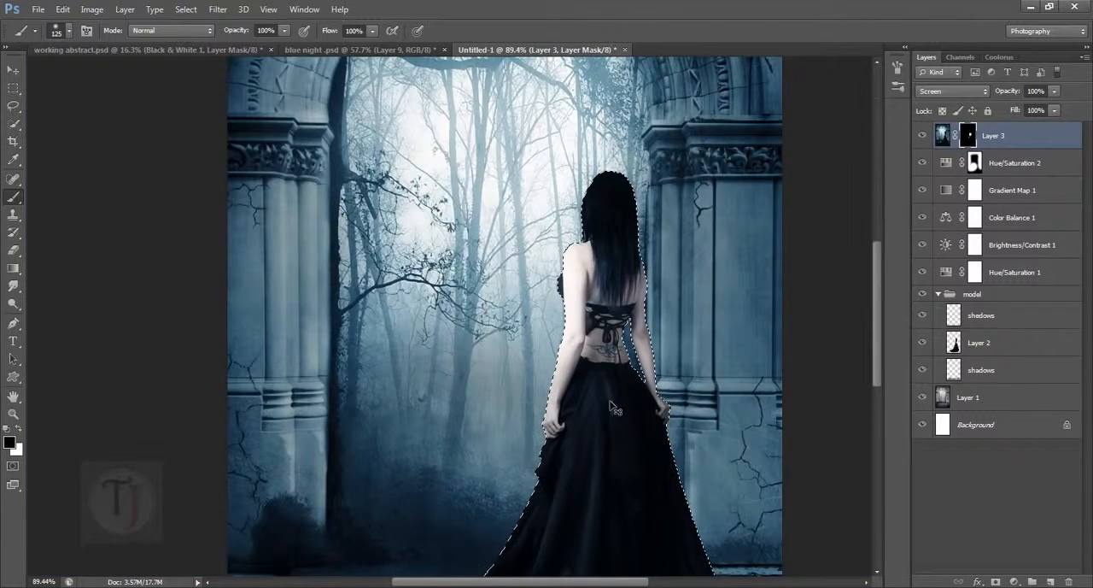
{"action": "scroll", "coordinate": [650, 331], "scroll_direction": "down", "scroll_amount": 3}
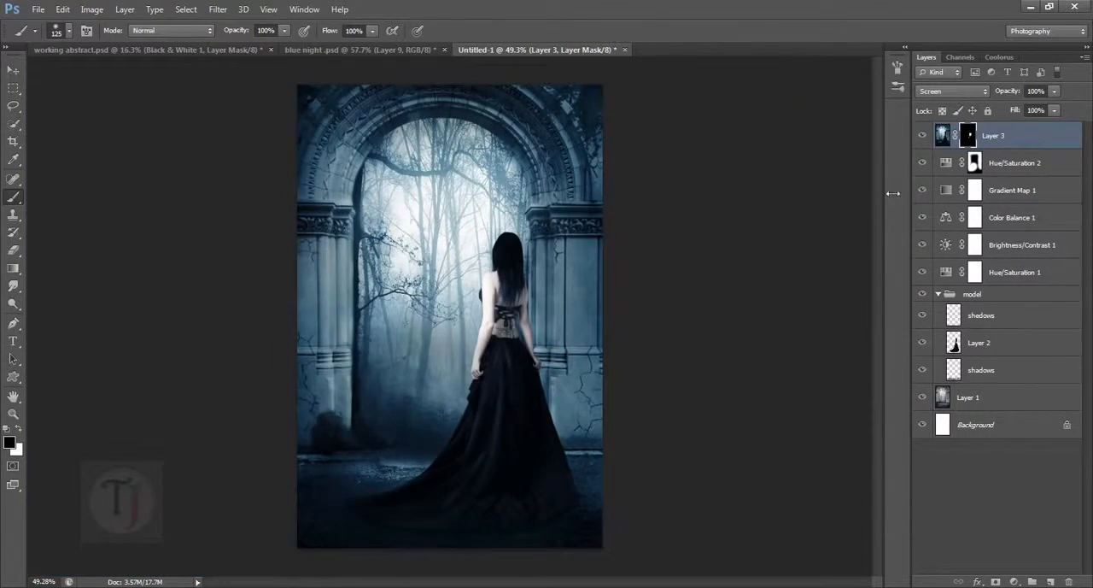
- Lower Layer 3's opacity to 88% and hide and show the layer to preview its brightening on the woman
{"action": "scroll", "coordinate": [470, 307], "scroll_direction": "up", "scroll_amount": 6}
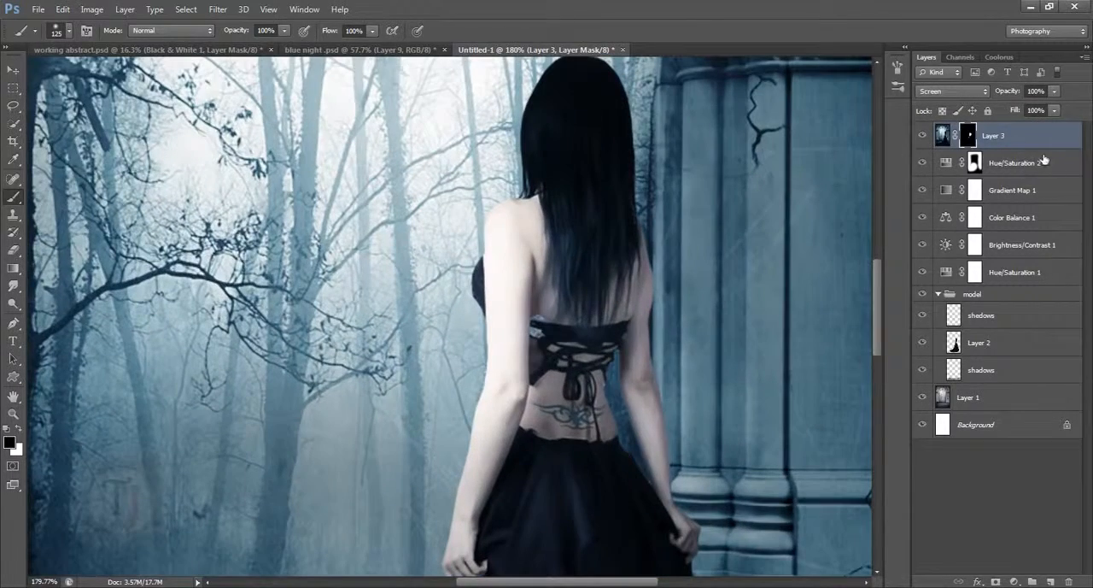
{"action": "left_click_drag", "start_coordinate": [1021, 93], "coordinate": [1013, 94]}
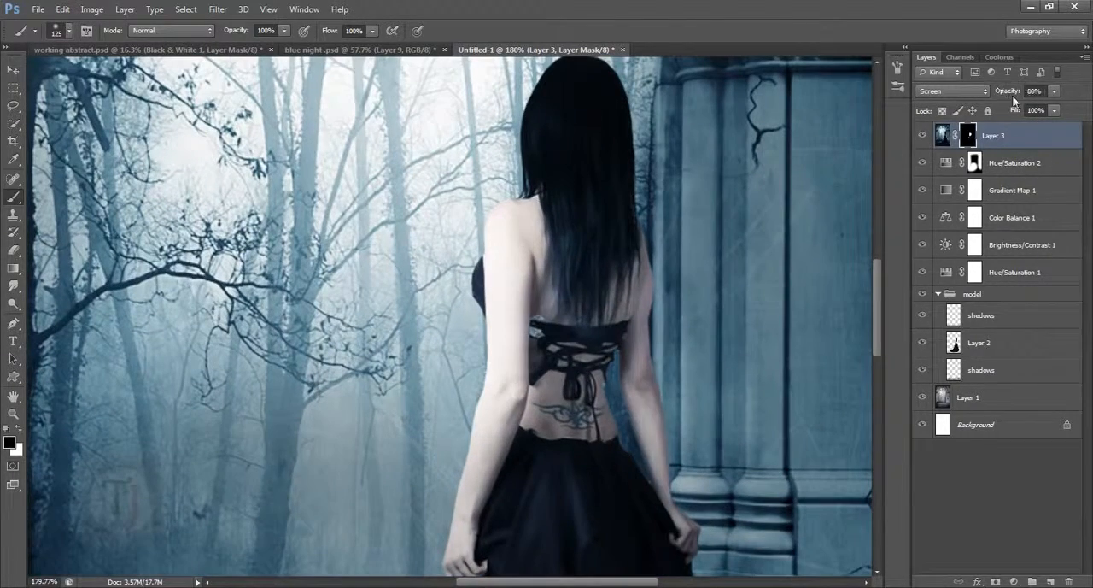
{"action": "left_click", "coordinate": [923, 137]}
{"action": "left_click", "coordinate": [924, 137]}
{"action": "scroll", "coordinate": [727, 329], "scroll_direction": "down", "scroll_amount": 5}
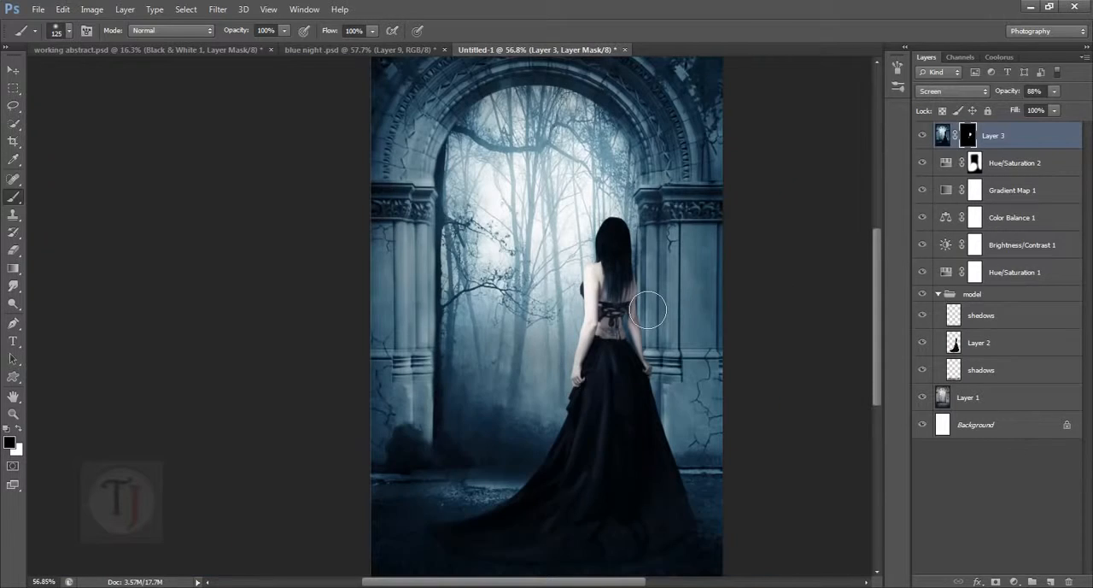
{"action": "scroll", "coordinate": [642, 304], "scroll_direction": "down", "scroll_amount": 2}
{"action": "scroll", "coordinate": [504, 317], "scroll_direction": "up", "scroll_amount": 1}
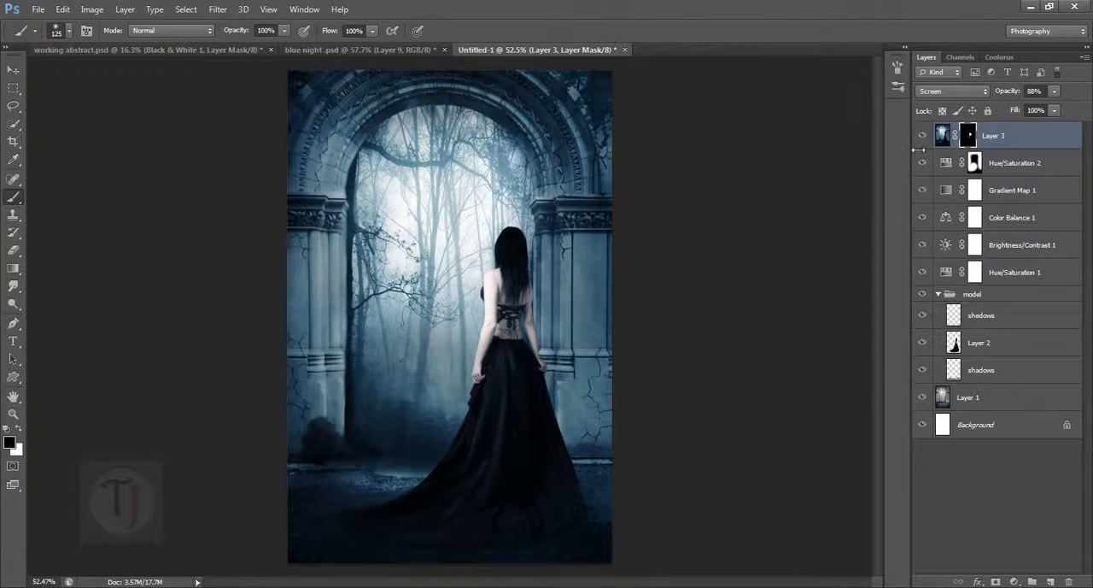
- Check the composite against the blue night .psd reference and duplicate Layer 3 in Untitled-1 to strengthen the highlights
{"action": "left_click", "coordinate": [326, 53]}
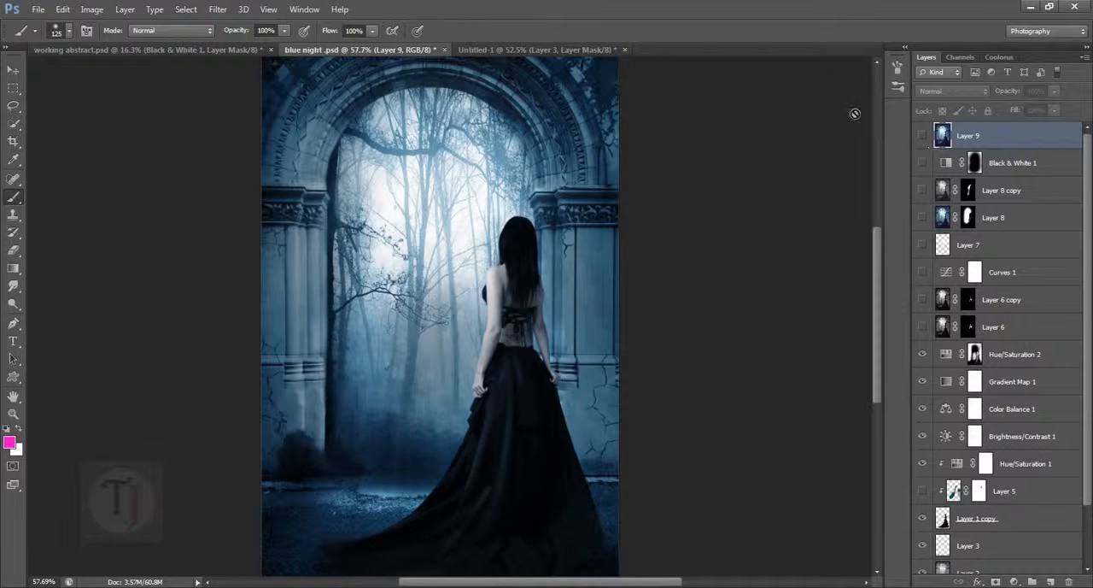
{"action": "left_click", "coordinate": [527, 53]}
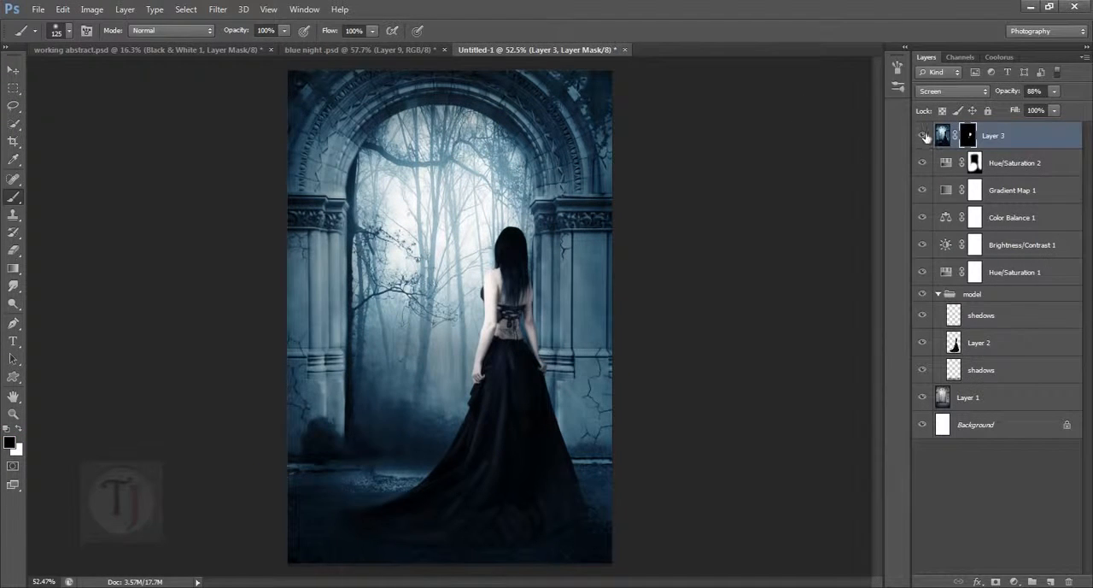
{"action": "left_click", "coordinate": [923, 136]}
{"action": "left_click", "coordinate": [923, 136]}
{"action": "key", "text": "ctrl+j"}
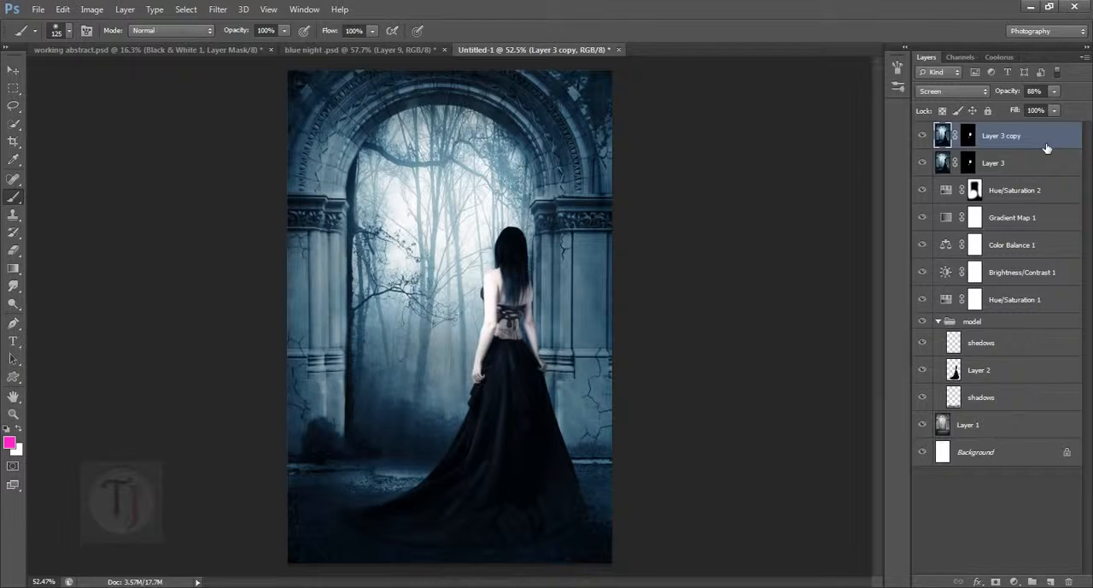
{"action": "left_click", "coordinate": [928, 167]}
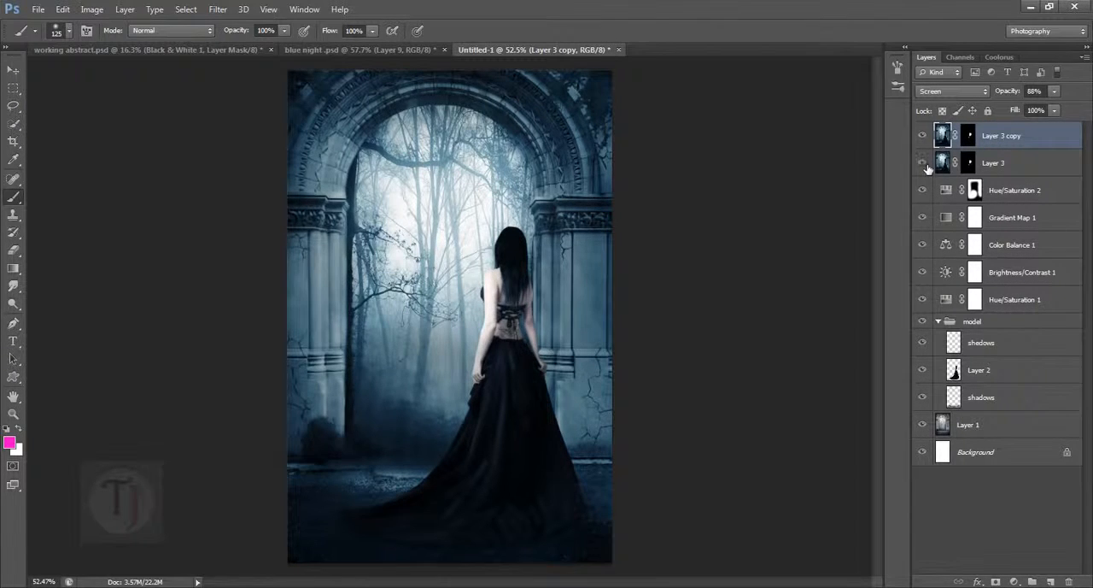
- Change Layer 3 copy's blend mode to Multiply and toggle Layer 3 and its copy to preview the effect on the woman
{"action": "left_click", "coordinate": [928, 167]}
{"action": "left_click", "coordinate": [927, 168]}
{"action": "left_click", "coordinate": [927, 167]}
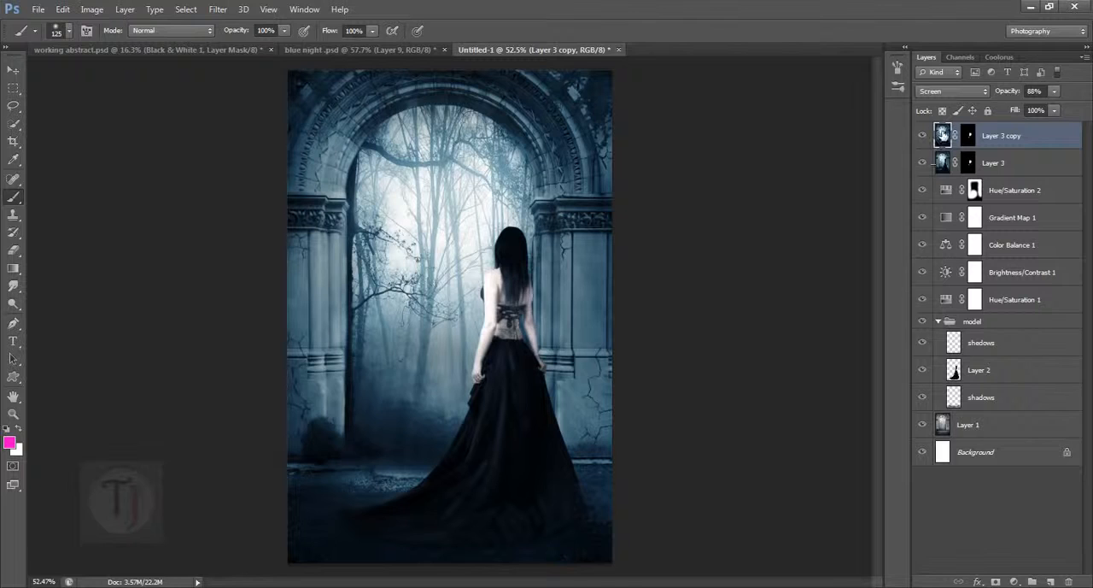
{"action": "left_click", "coordinate": [959, 92]}
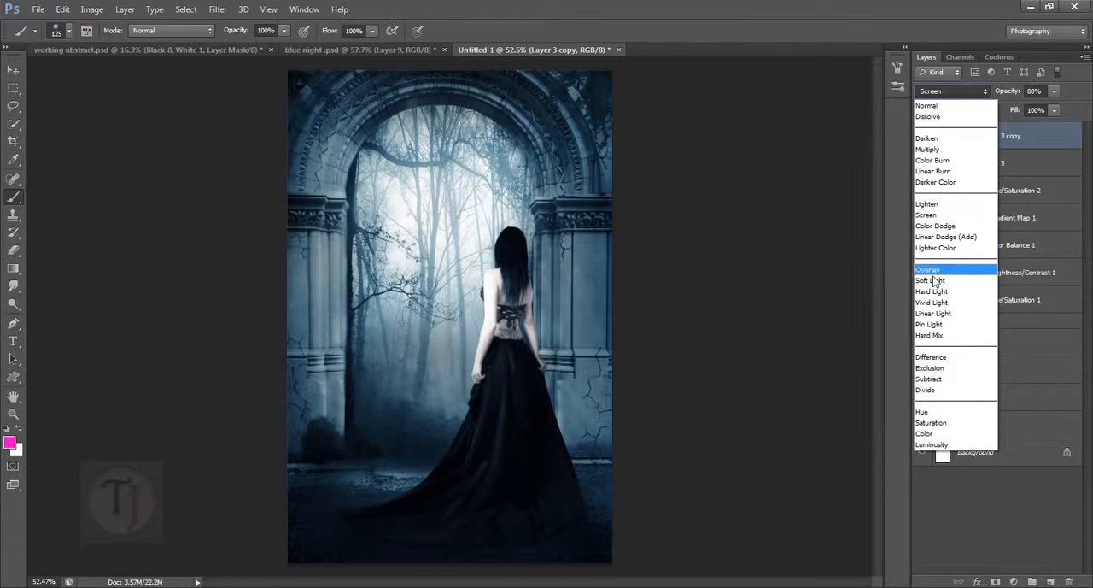
{"action": "left_click", "coordinate": [943, 150]}
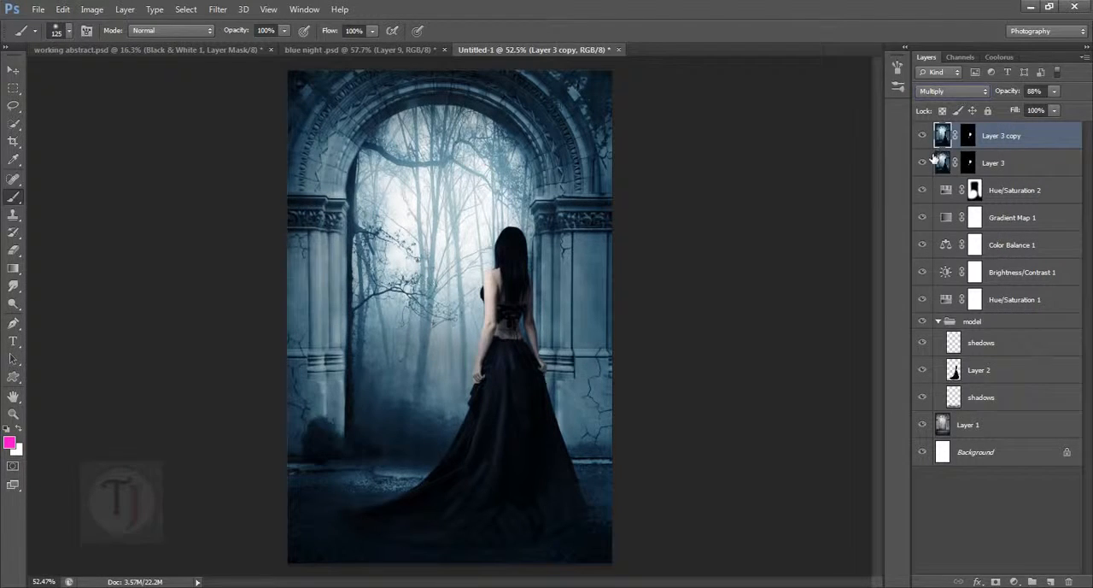
{"action": "left_click", "coordinate": [926, 138]}
{"action": "left_click", "coordinate": [926, 138]}
{"action": "left_click", "coordinate": [926, 168]}
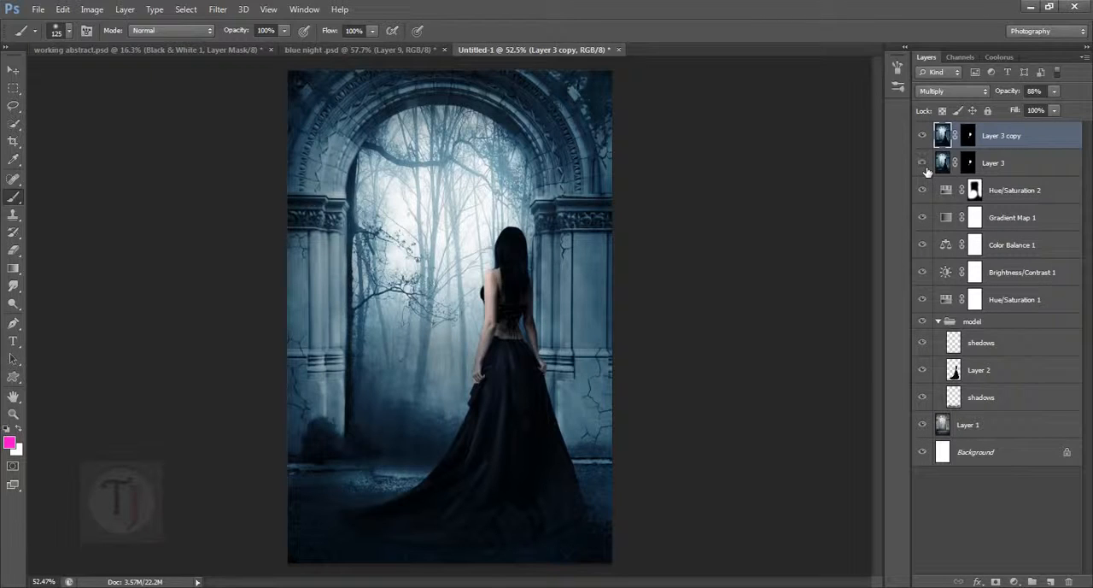
{"action": "left_click", "coordinate": [925, 166]}
- Try Overlay on Layer 3 copy, restore Multiply, and lower the layer's opacity to 42%
{"action": "left_click", "coordinate": [944, 91]}
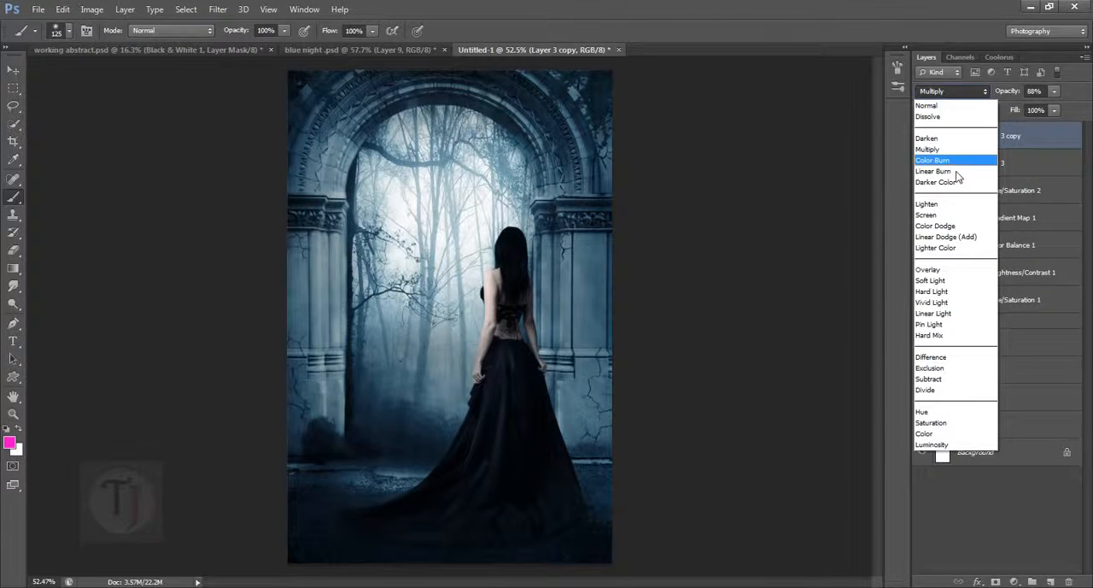
{"action": "left_click", "coordinate": [950, 271]}
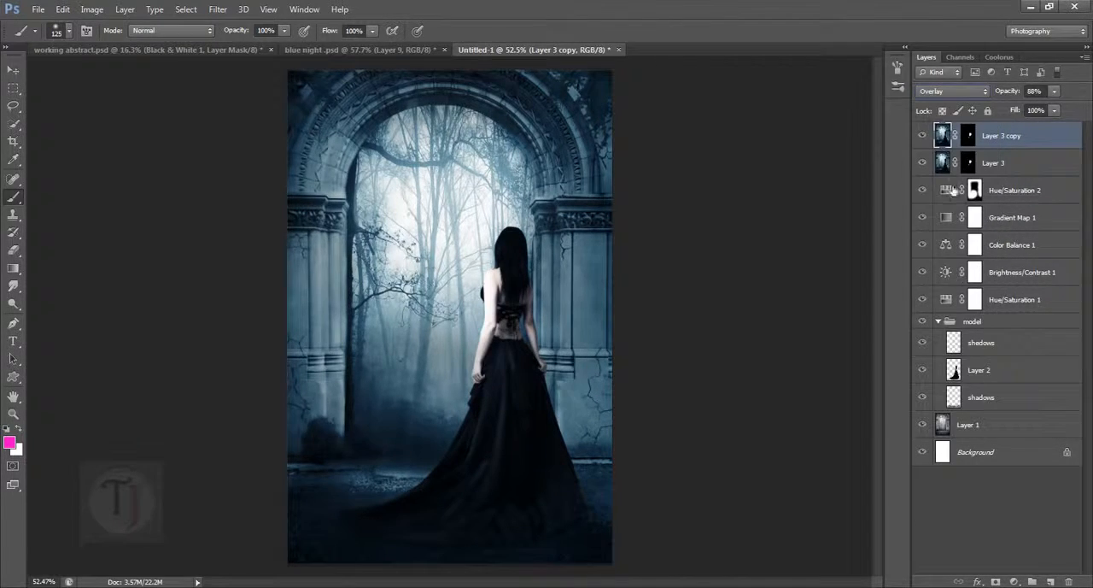
{"action": "left_click", "coordinate": [951, 91]}
{"action": "left_click", "coordinate": [952, 147]}
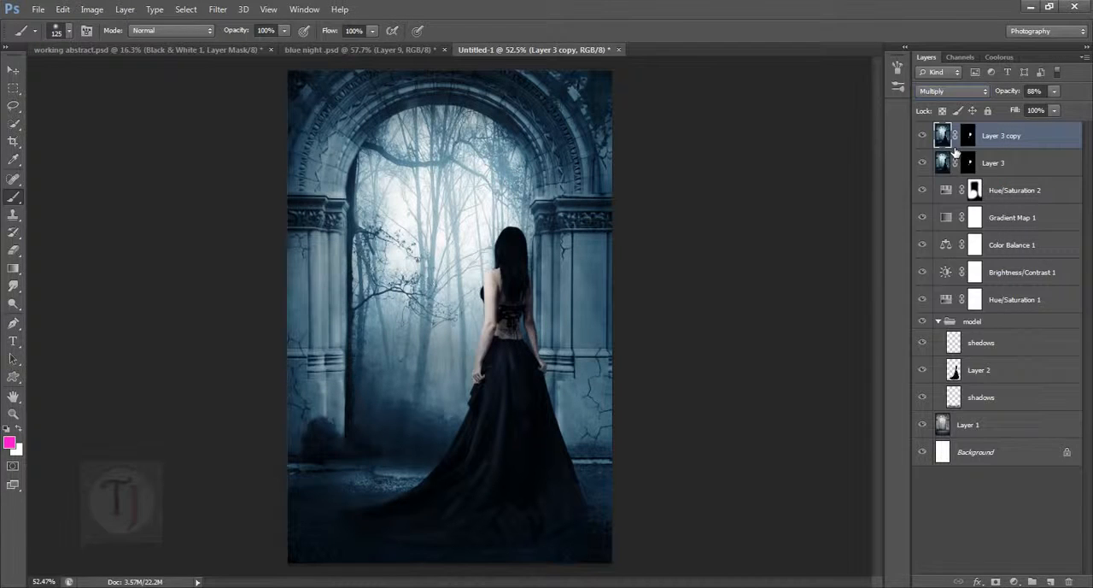
{"action": "left_click_drag", "start_coordinate": [1010, 95], "coordinate": [984, 100]}
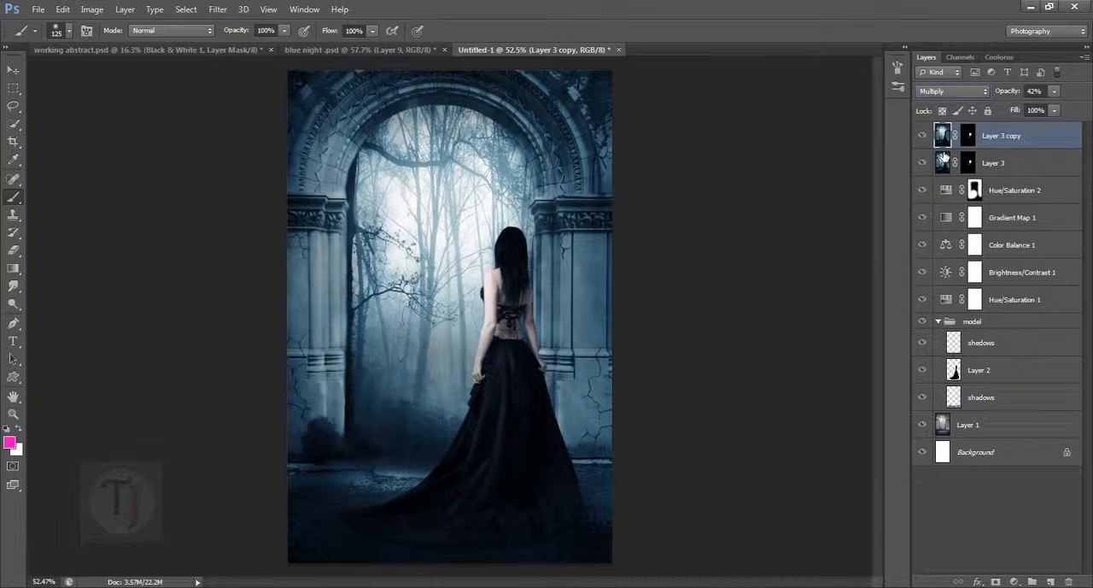
- Check the blend settings of Layer 3 and Layer 3 copy, and hide and show both layers to judge their effect
{"action": "left_click", "coordinate": [1019, 166]}
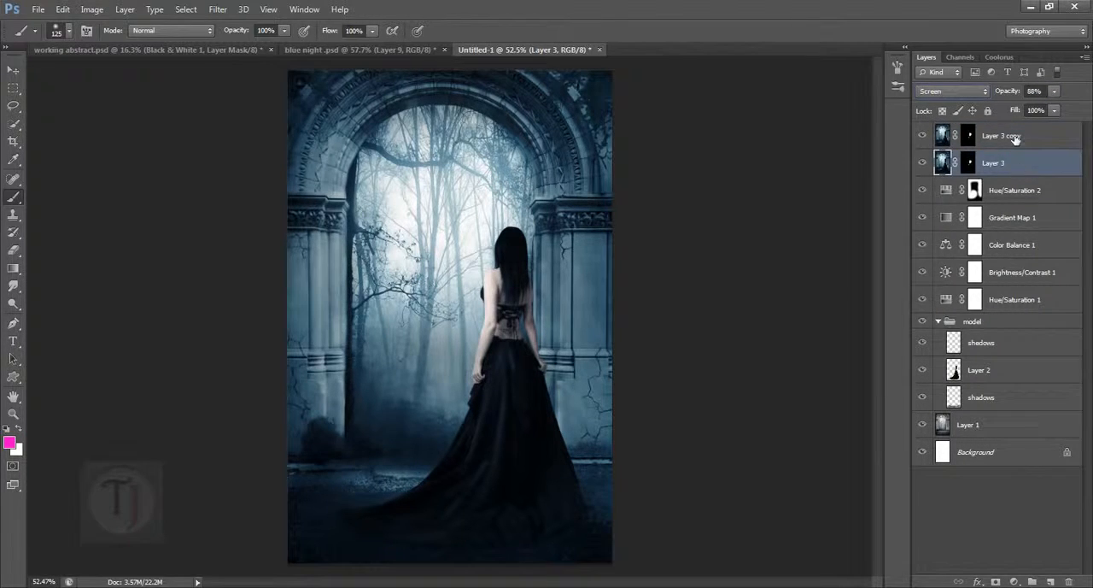
{"action": "left_click", "coordinate": [1014, 139]}
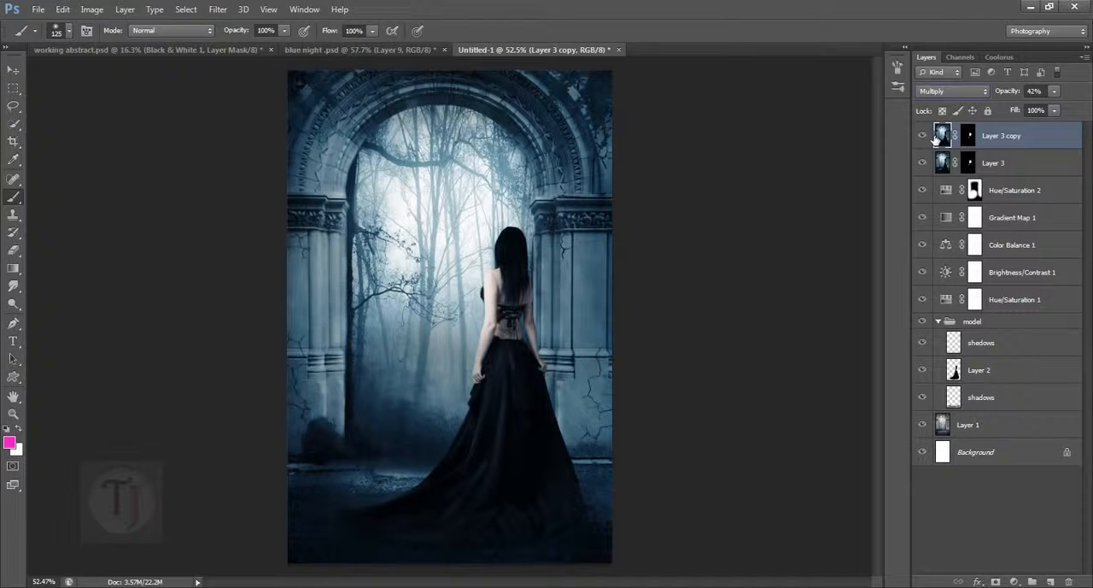
{"action": "left_click", "coordinate": [923, 135]}
{"action": "left_click", "coordinate": [922, 162]}
{"action": "left_click", "coordinate": [922, 162]}
{"action": "left_click", "coordinate": [922, 135]}
{"action": "left_click", "coordinate": [922, 136]}
- Compare Untitled-1 with the blue night .psd reference, making Layer 6 visible in the reference
{"action": "left_click", "coordinate": [381, 49]}
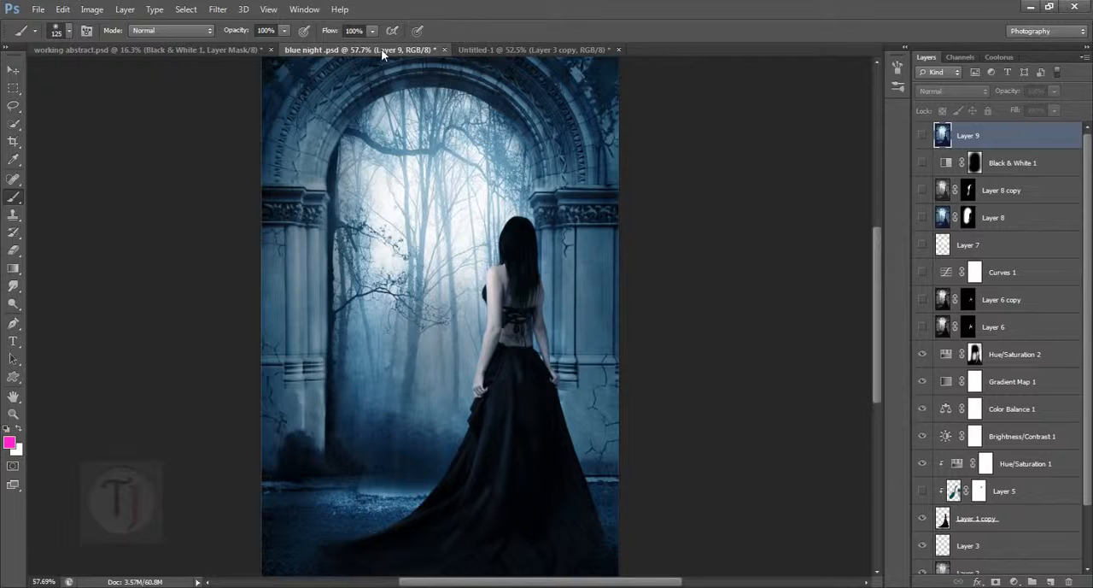
{"action": "left_click", "coordinate": [492, 49]}
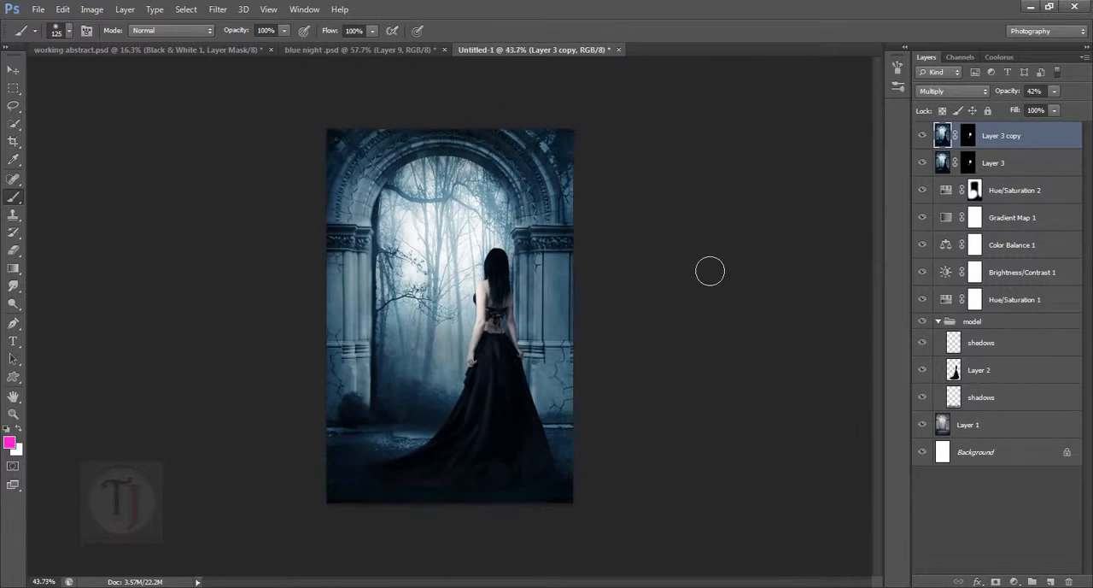
{"action": "left_click", "coordinate": [386, 51]}
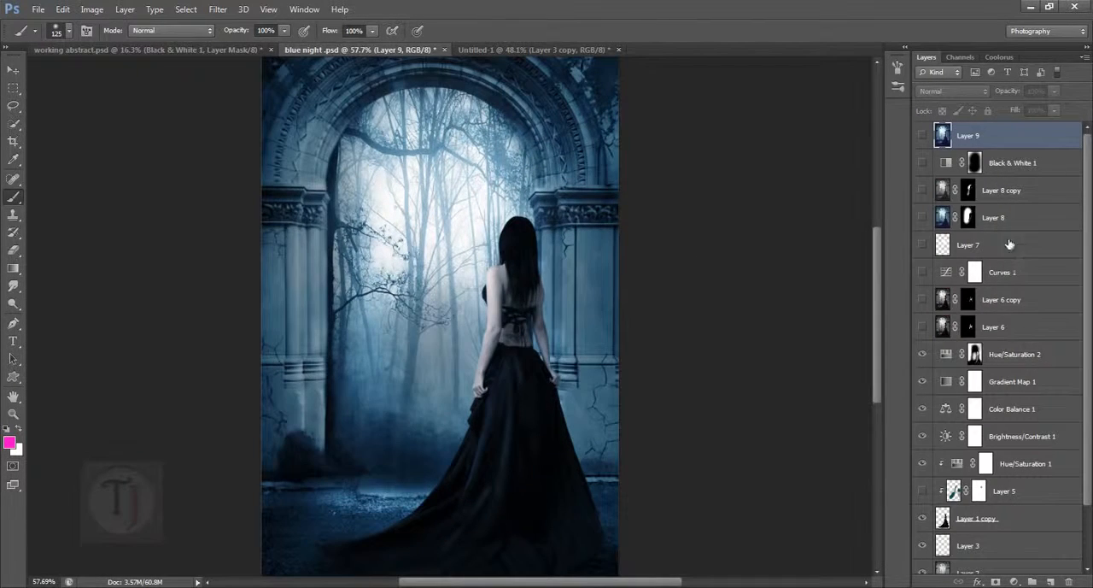
{"action": "left_click", "coordinate": [924, 327]}
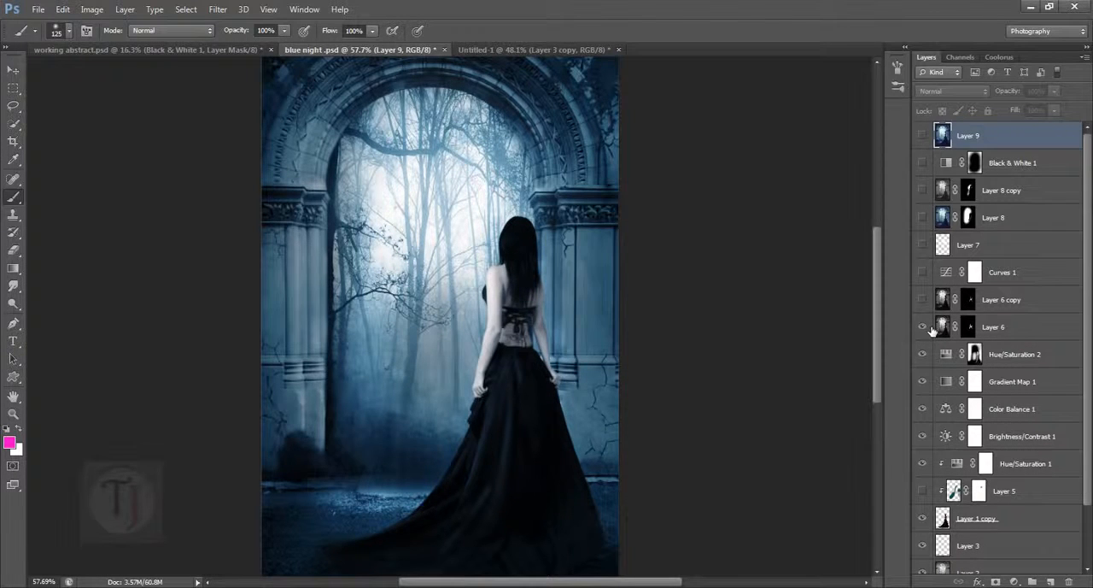
{"action": "left_click", "coordinate": [522, 50]}
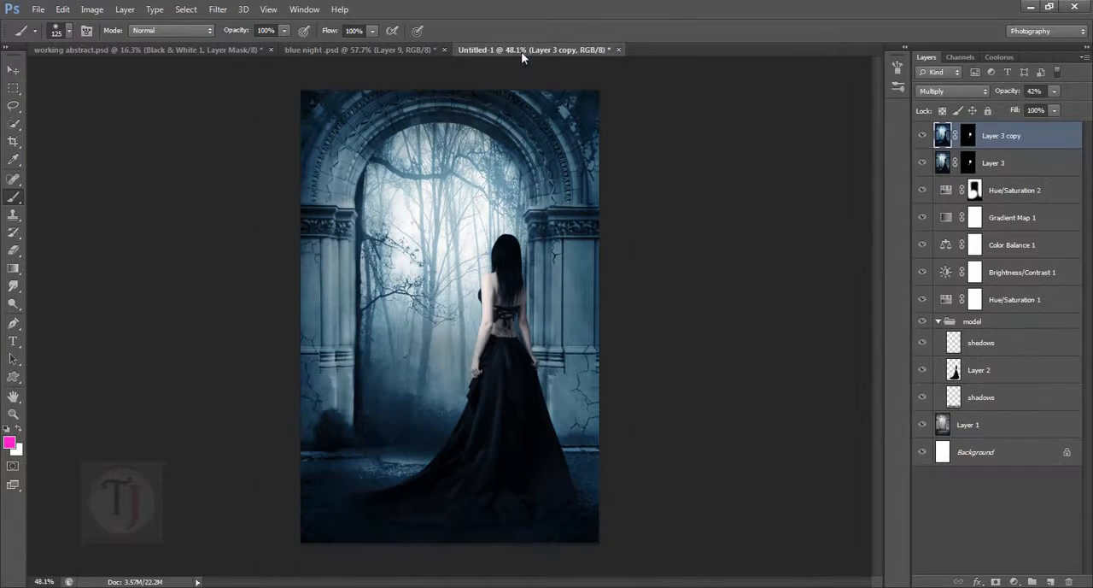
- Show Curves 1 in blue night .psd, examine its curve settings beside the image, and toggle the layer to preview its tint
{"action": "left_click", "coordinate": [425, 51]}
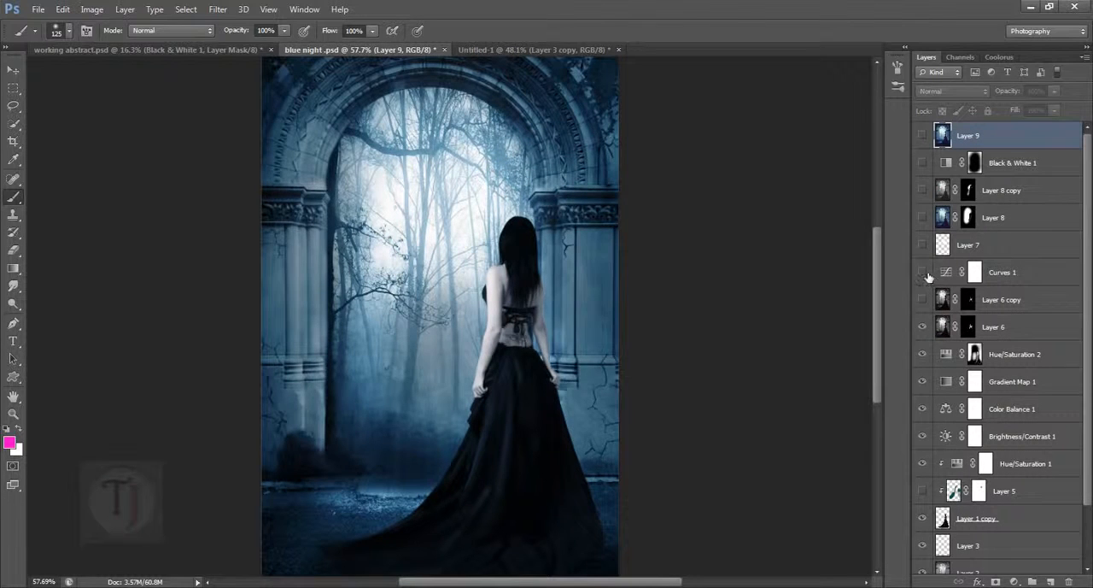
{"action": "left_click", "coordinate": [923, 273]}
{"action": "scroll", "coordinate": [591, 248], "scroll_direction": "down", "scroll_amount": 4}
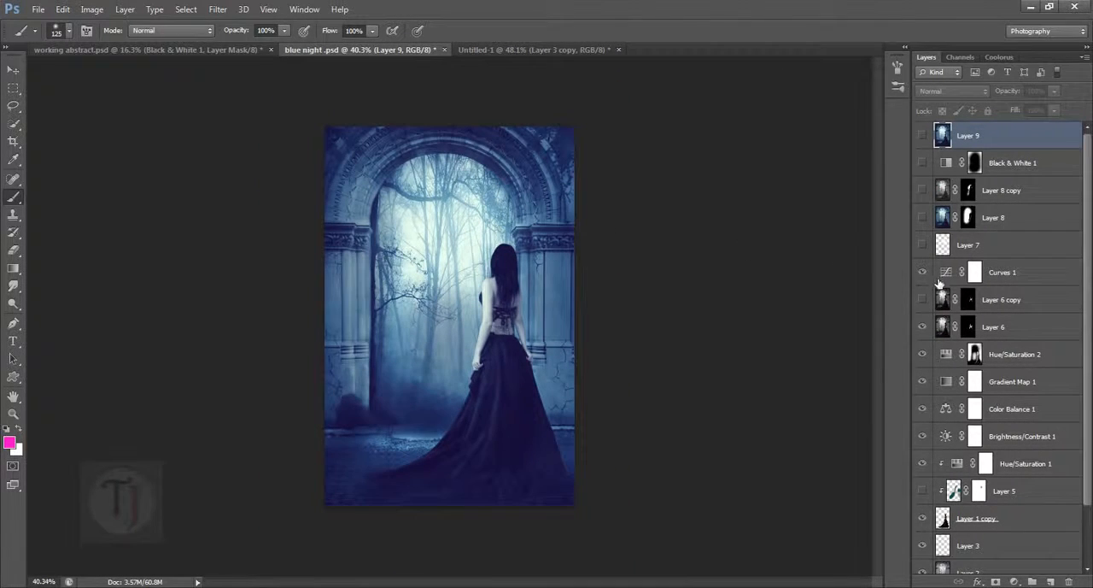
{"action": "left_click", "coordinate": [954, 275]}
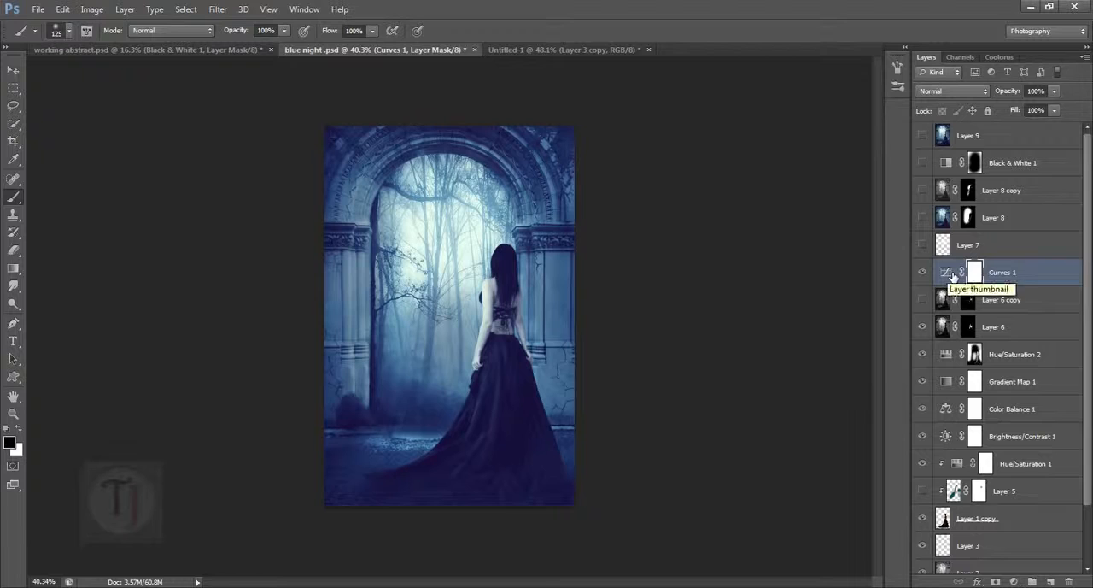
{"action": "double_click", "coordinate": [952, 275]}
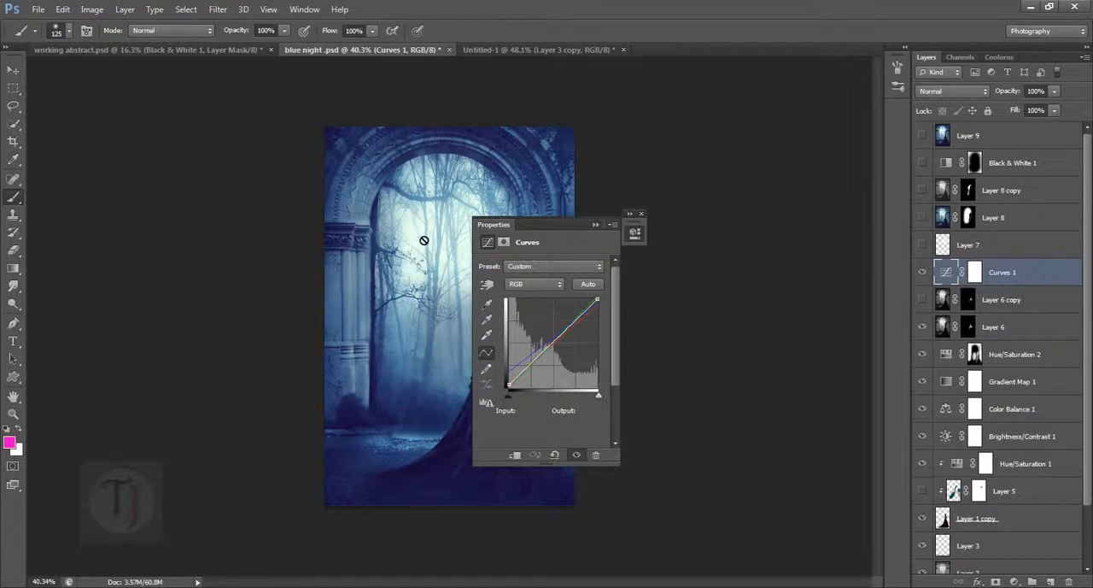
{"action": "left_click_drag", "start_coordinate": [553, 221], "coordinate": [751, 217]}
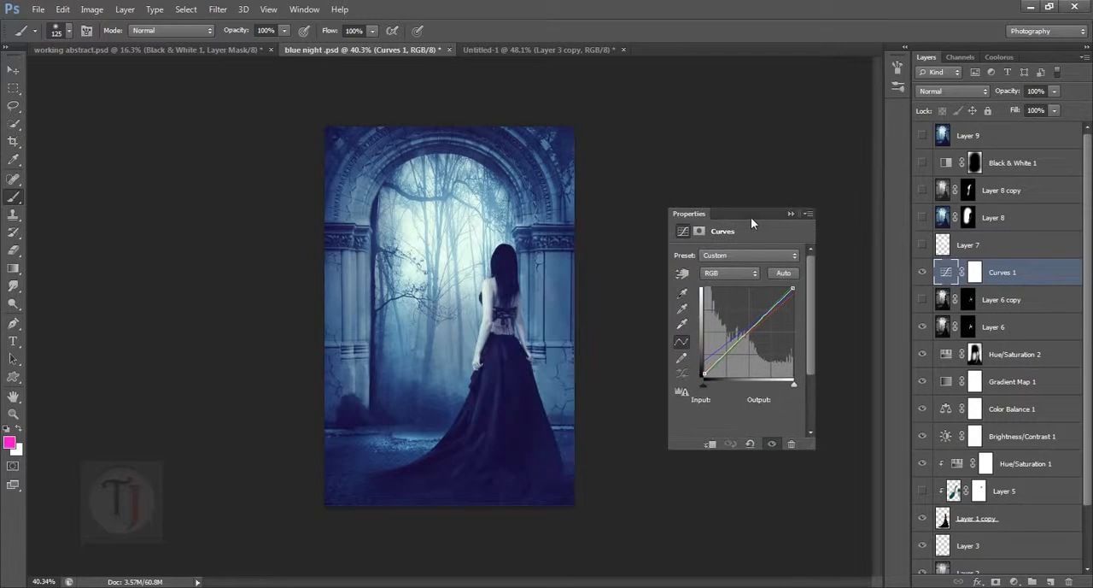
{"action": "left_click", "coordinate": [928, 277]}
{"action": "left_click", "coordinate": [928, 277]}
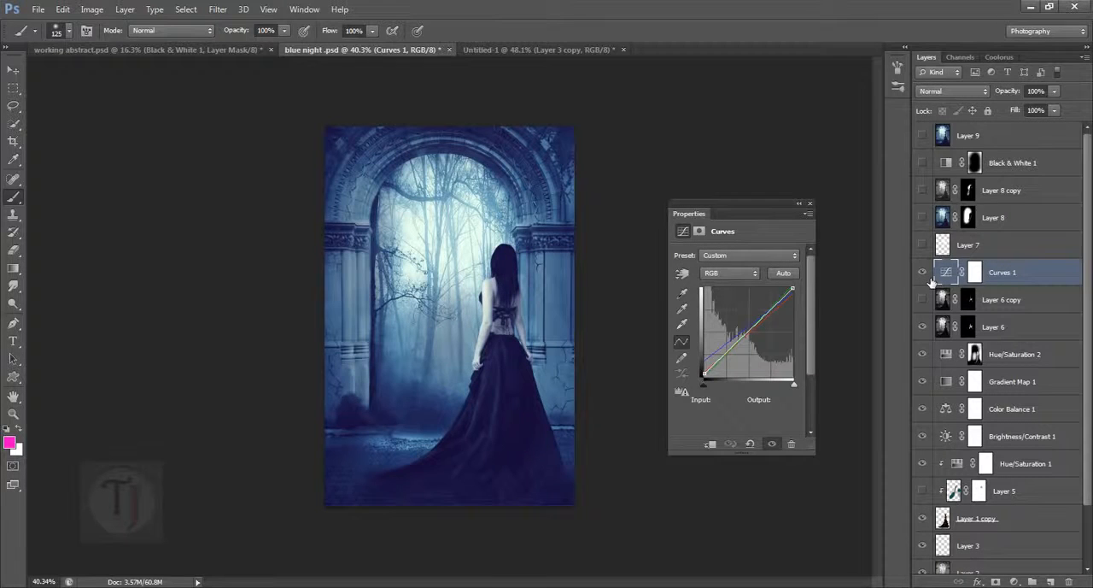
{"action": "left_click", "coordinate": [736, 273]}
{"action": "left_click", "coordinate": [736, 274]}
- Add a Curves adjustment layer above Layer 3 copy in Untitled-1 and slightly raise the RGB curve's black point
{"action": "left_click", "coordinate": [523, 49]}
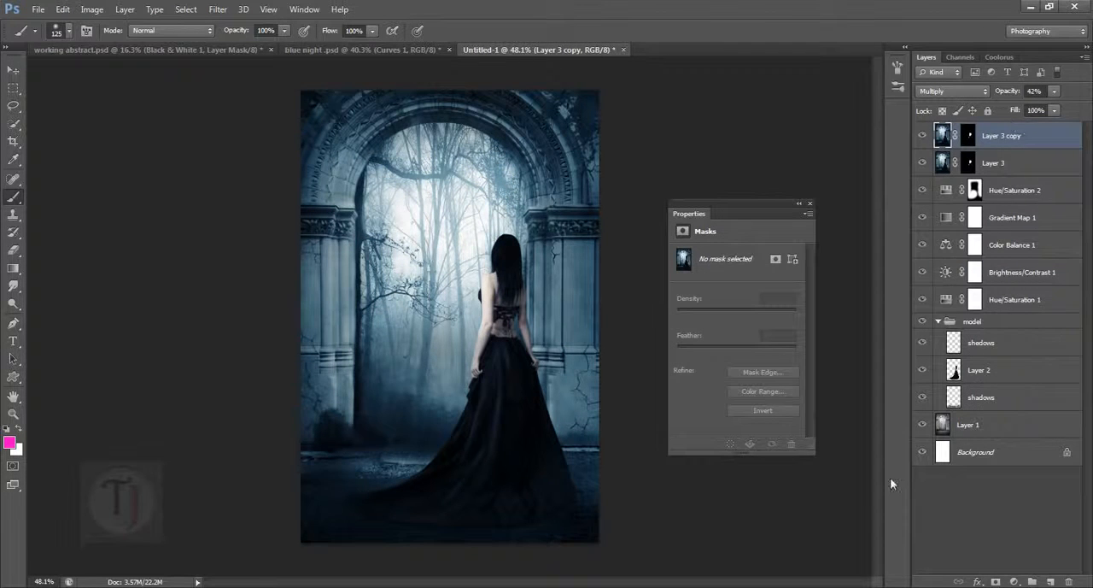
{"action": "left_click", "coordinate": [1013, 581]}
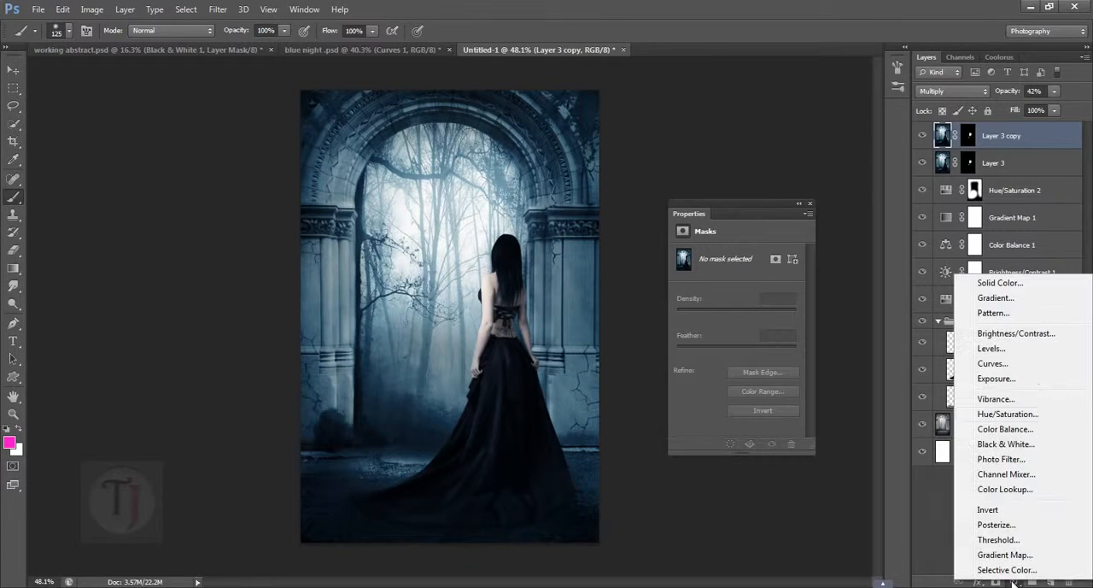
{"action": "left_click", "coordinate": [1023, 365]}
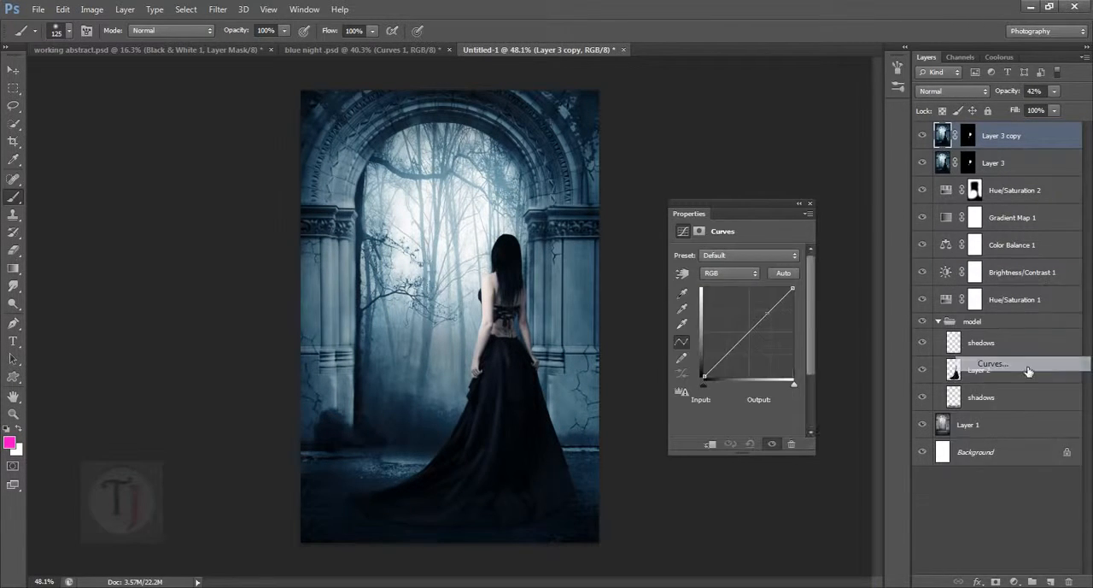
{"action": "left_click", "coordinate": [703, 378]}
{"action": "left_click_drag", "start_coordinate": [711, 381], "coordinate": [704, 378]}
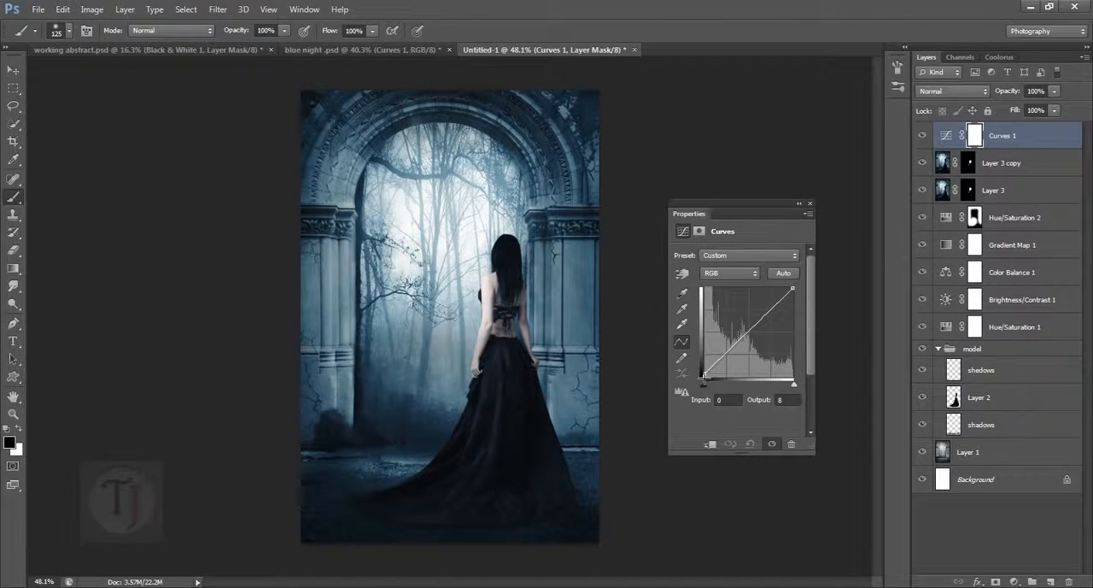
{"action": "left_click_drag", "start_coordinate": [709, 380], "coordinate": [703, 377]}
- Check the Red curve in blue night .psd, and raise the Red curve's black point in Untitled-1 to output 8
{"action": "left_click", "coordinate": [401, 50]}
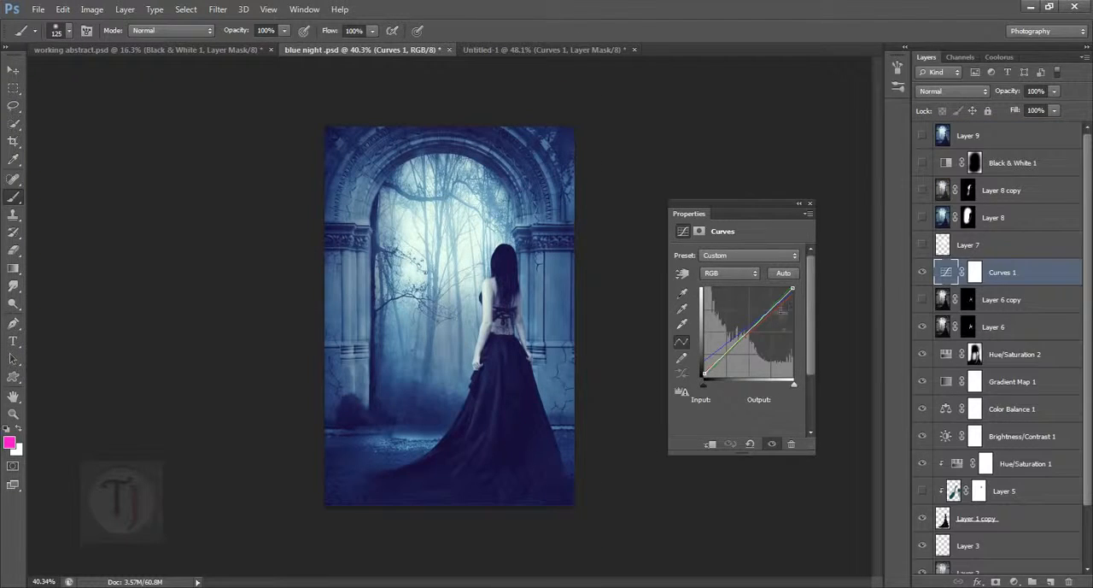
{"action": "left_click", "coordinate": [742, 273]}
{"action": "left_click", "coordinate": [736, 300]}
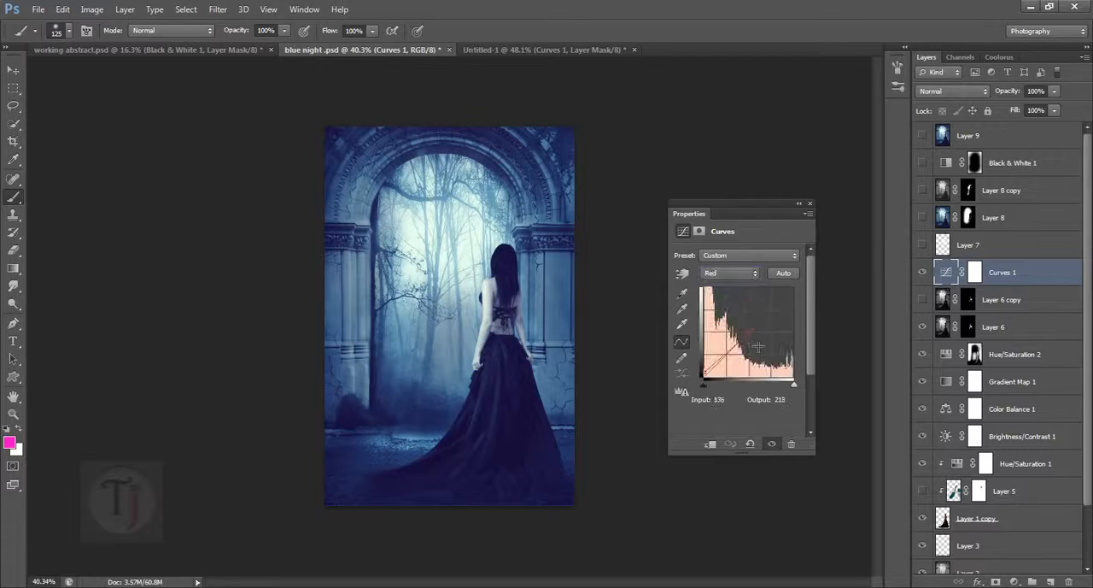
{"action": "left_click", "coordinate": [504, 49]}
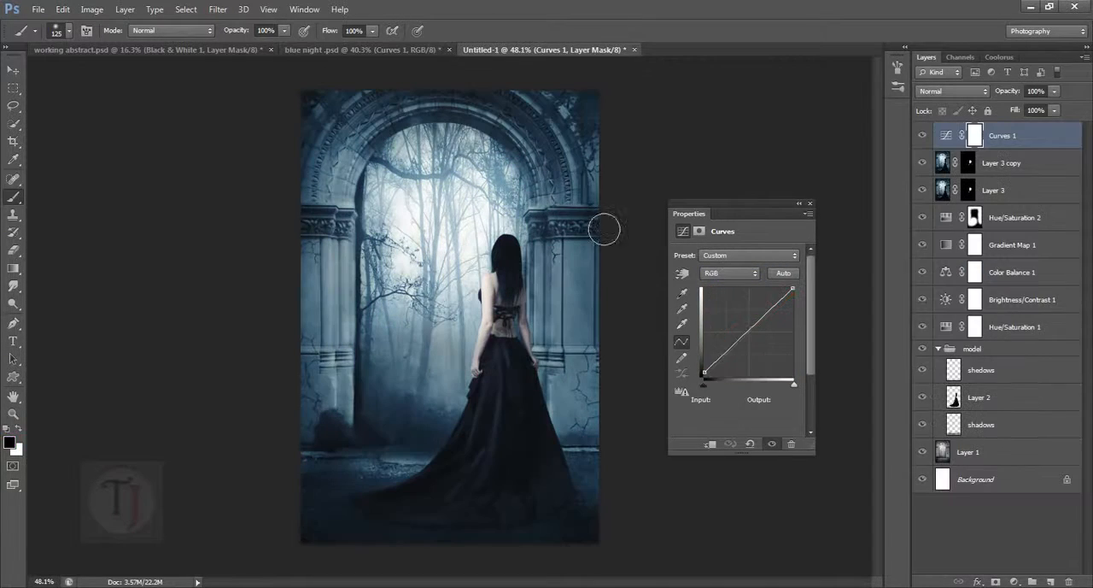
{"action": "left_click", "coordinate": [718, 273]}
{"action": "left_click", "coordinate": [722, 288]}
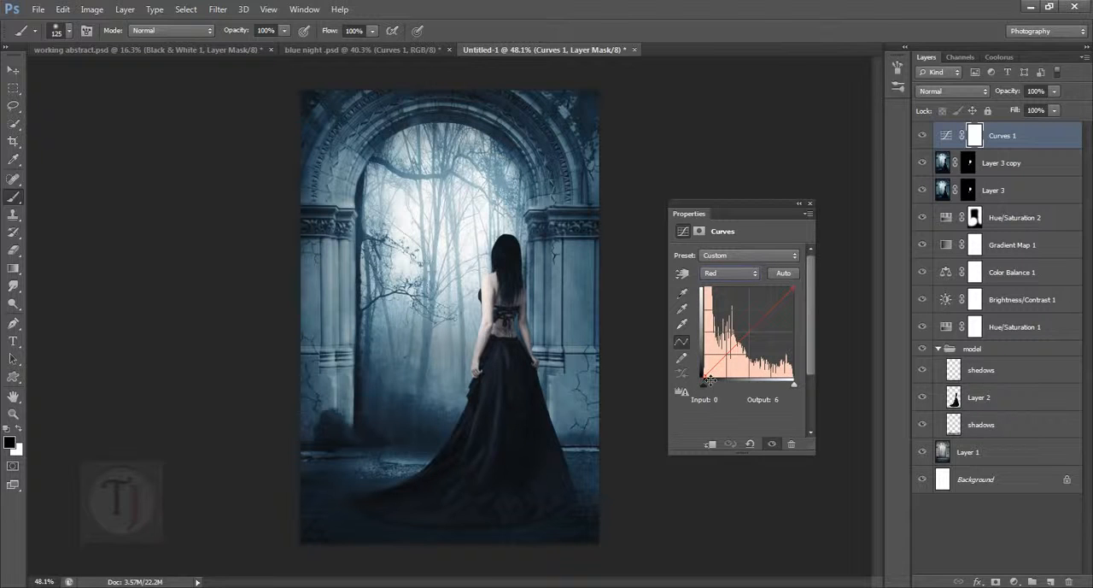
{"action": "left_click_drag", "start_coordinate": [707, 380], "coordinate": [706, 377]}
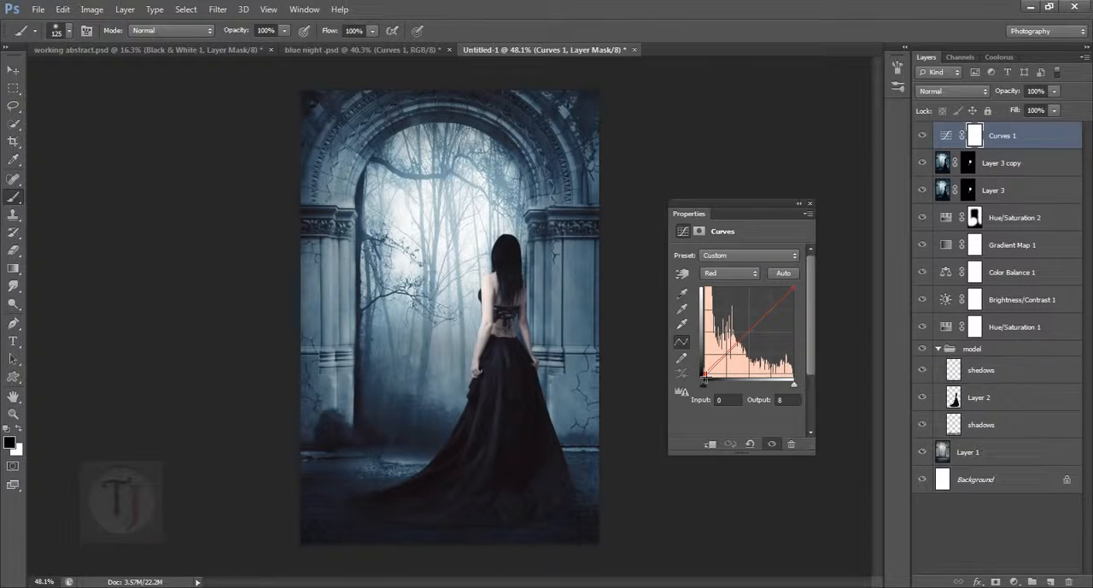
- Raise the Blue curve's black point to output 32 in Untitled-1's Curves 1 layer
{"action": "left_click", "coordinate": [726, 320]}
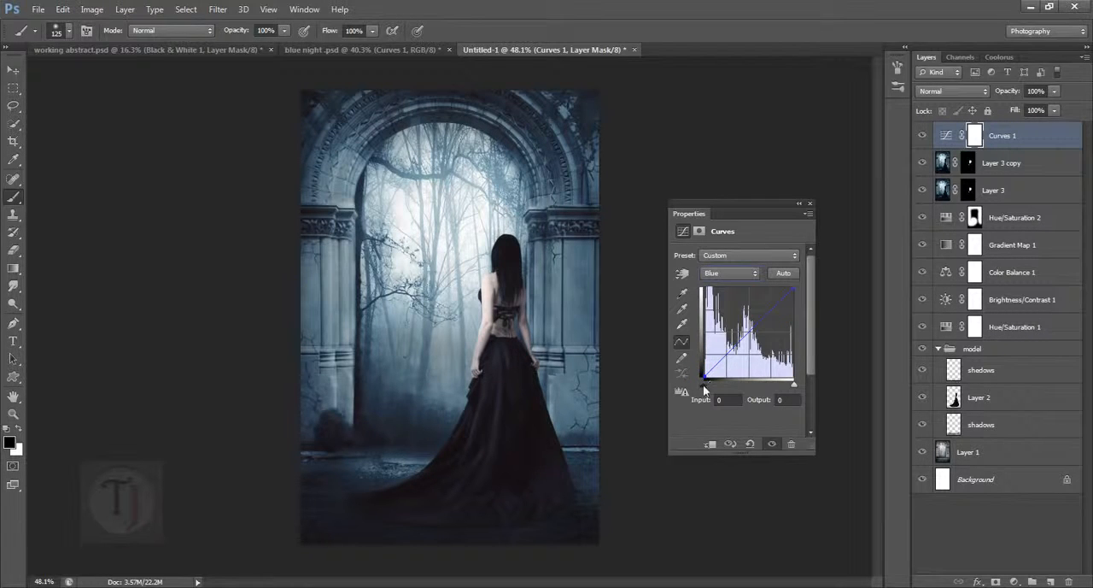
{"action": "left_click_drag", "start_coordinate": [711, 382], "coordinate": [702, 375]}
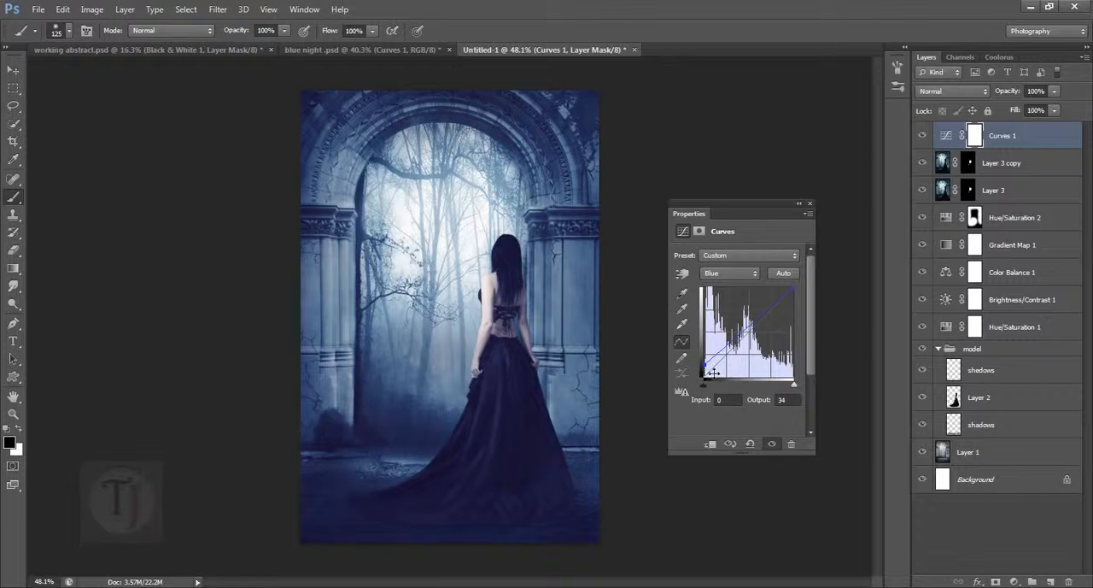
{"action": "left_click_drag", "start_coordinate": [703, 371], "coordinate": [704, 365]}
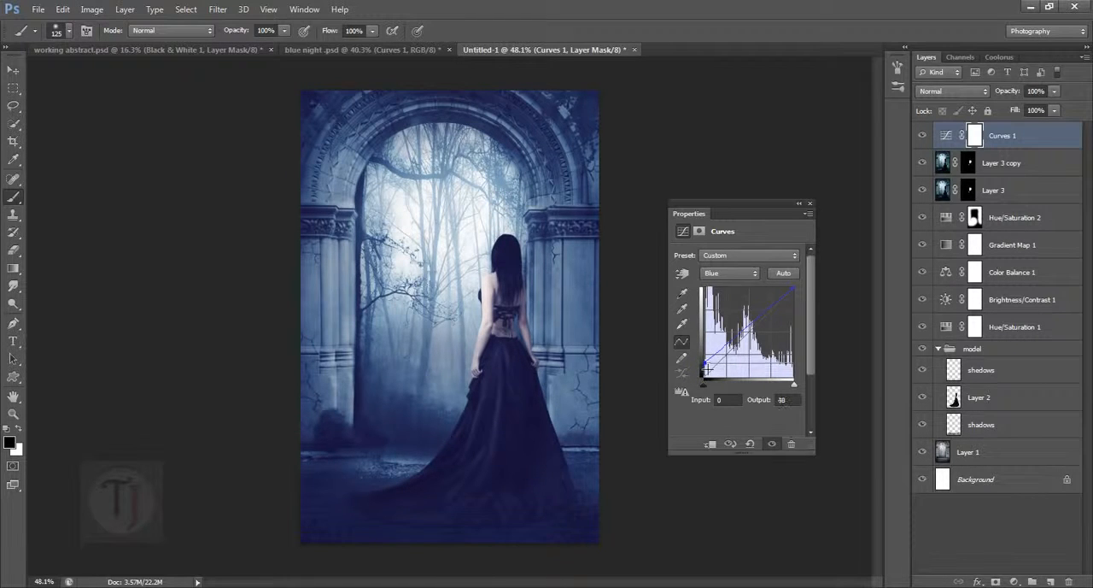
- Check the Green curve in blue night .psd, and move the Green curve's white point in Untitled-1's Curves 1 to input 247
{"action": "left_click", "coordinate": [370, 53]}
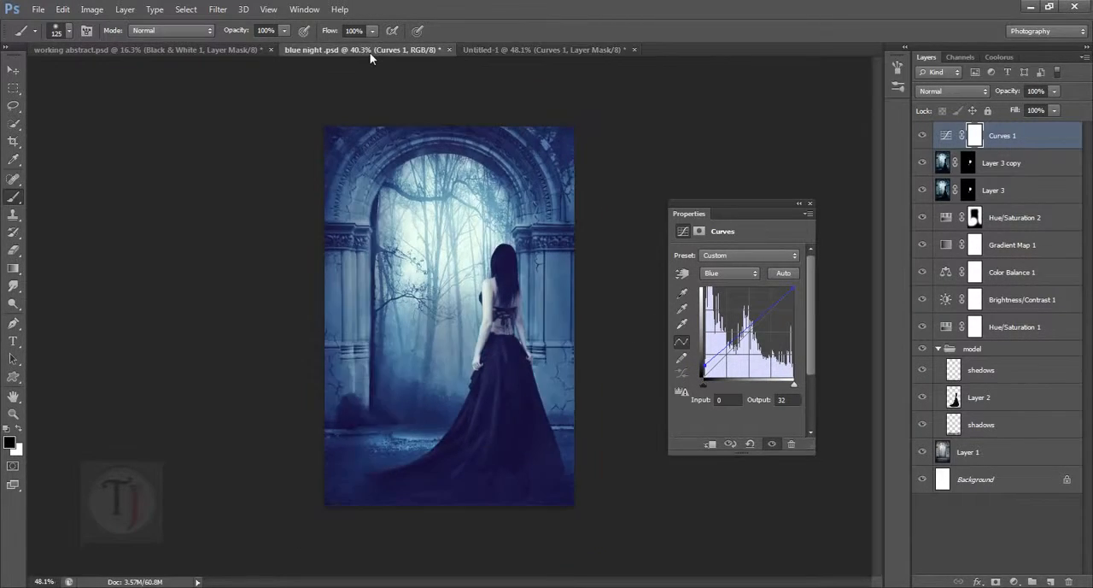
{"action": "left_click", "coordinate": [725, 274]}
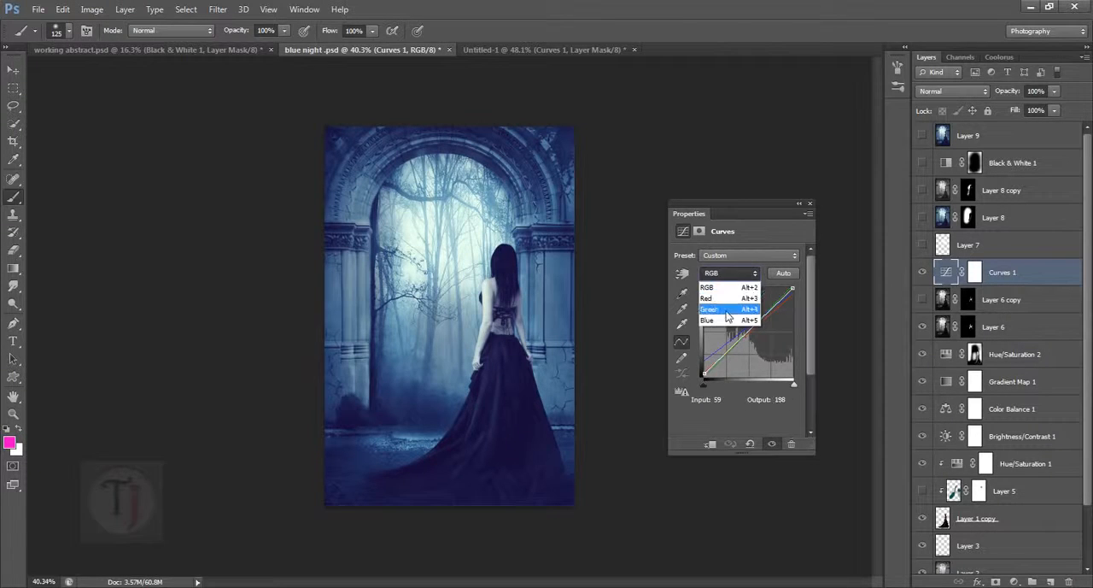
{"action": "left_click", "coordinate": [726, 303]}
{"action": "left_click", "coordinate": [491, 50]}
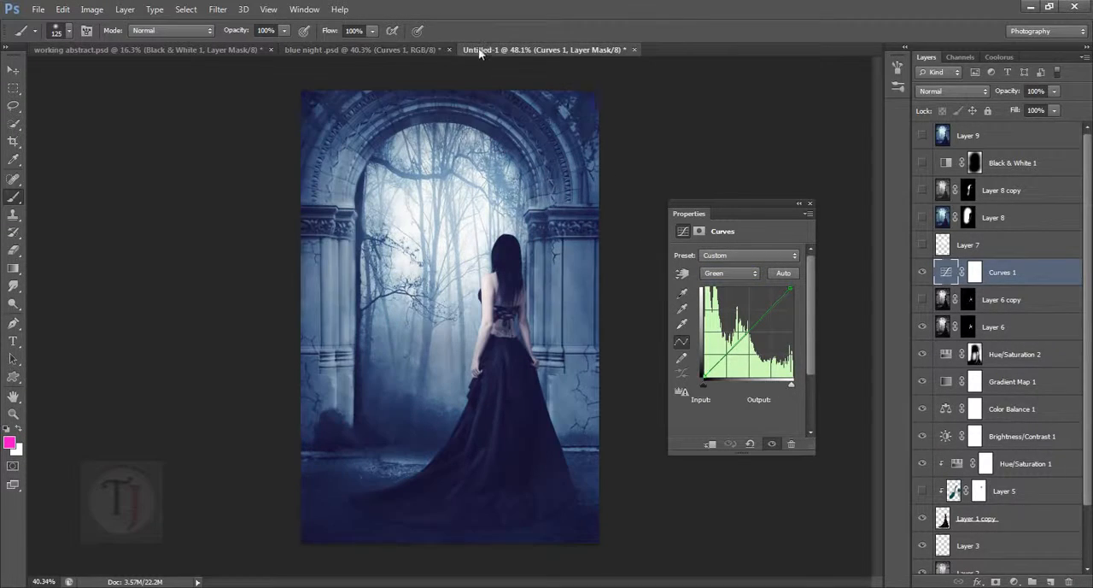
{"action": "left_click", "coordinate": [730, 272]}
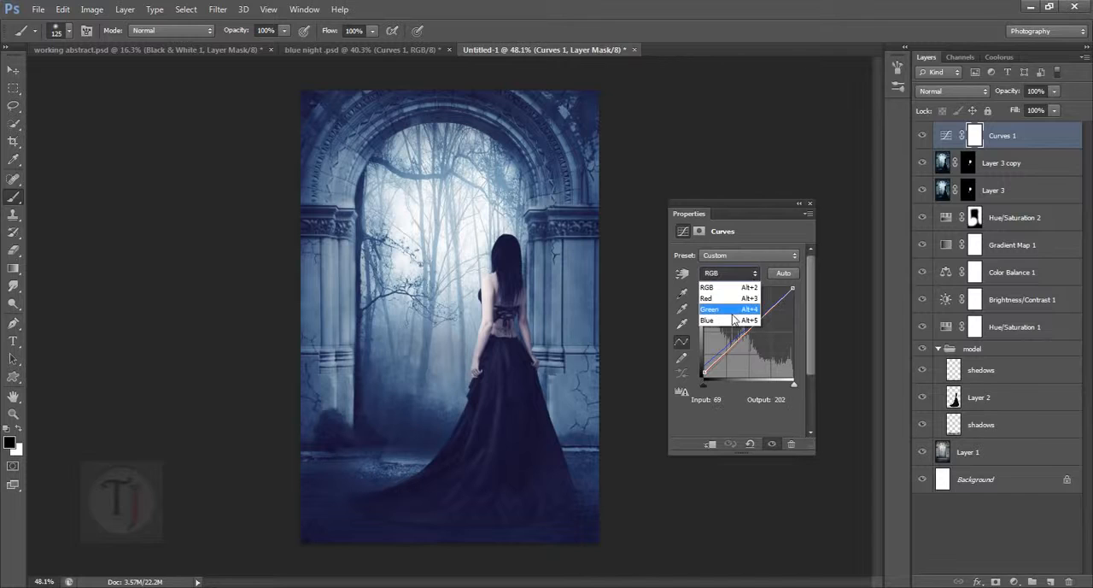
{"action": "left_click", "coordinate": [727, 303]}
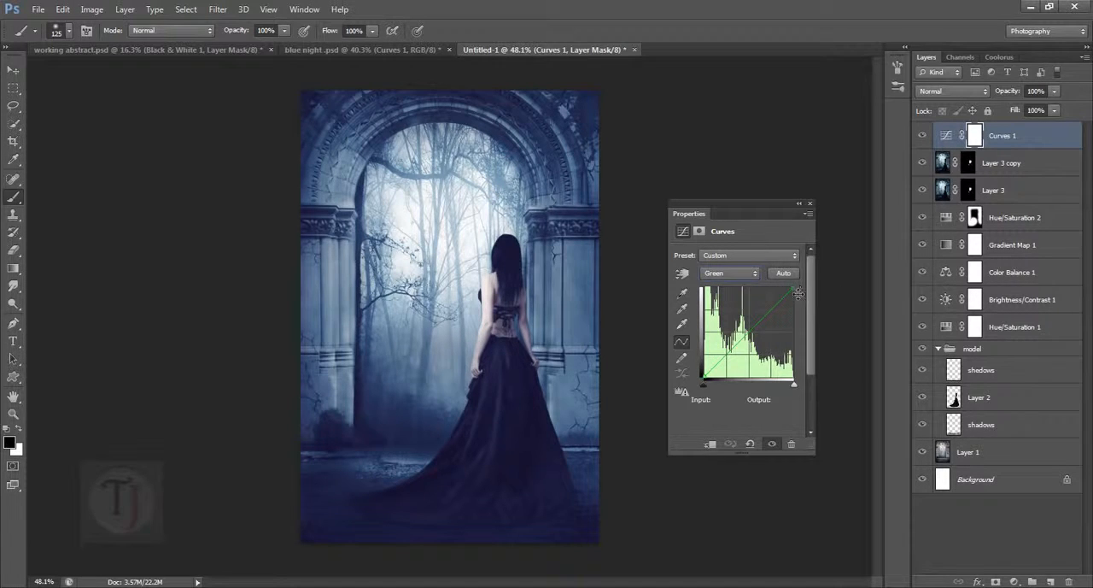
{"action": "left_click_drag", "start_coordinate": [797, 294], "coordinate": [792, 294]}
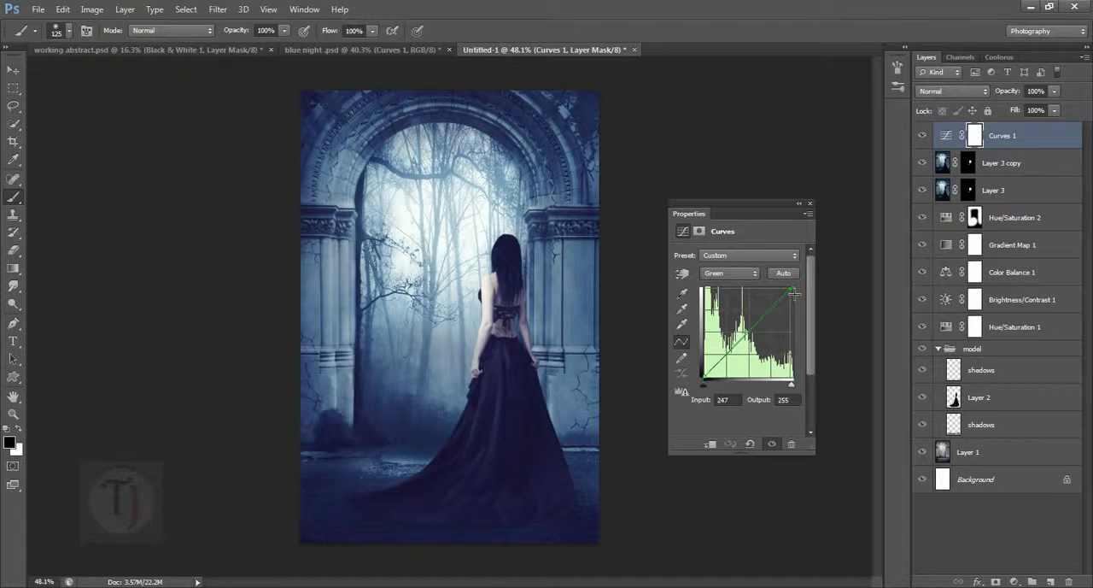
{"action": "left_click", "coordinate": [799, 203]}
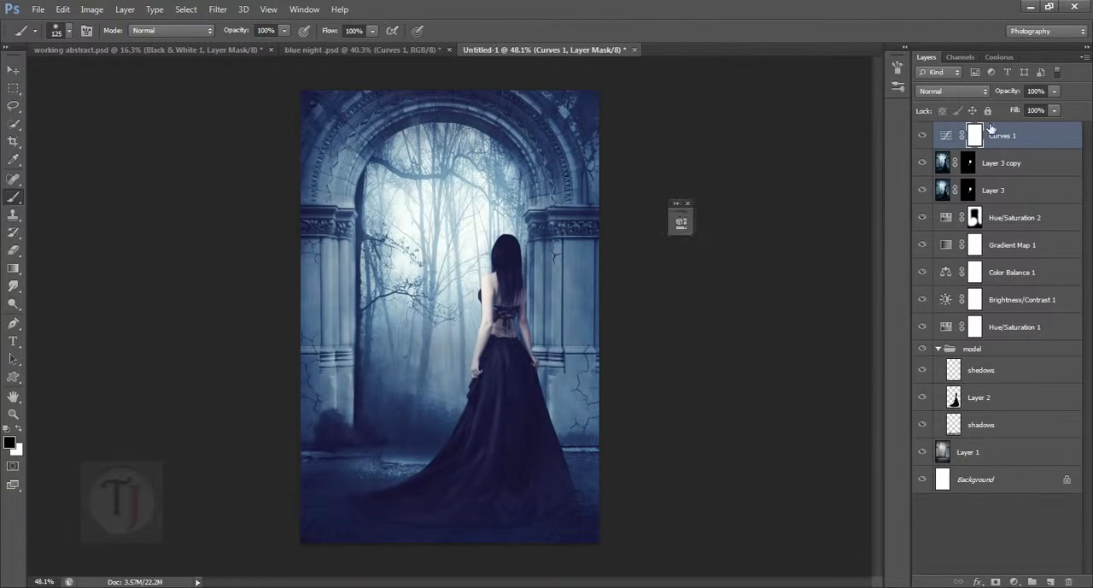
- Compare the image with Curves 1 on and off, inspect the woman up close, and preview without Layer 3 and Layer 3 copy
{"action": "left_click", "coordinate": [923, 135]}
{"action": "left_click", "coordinate": [923, 135]}
{"action": "left_click", "coordinate": [923, 142]}
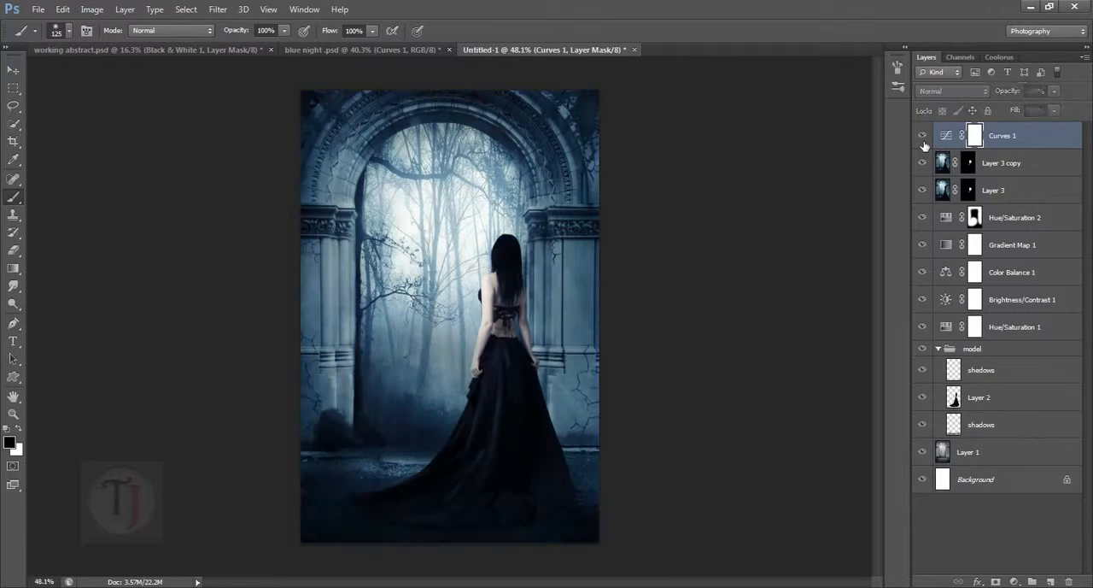
{"action": "left_click", "coordinate": [922, 142]}
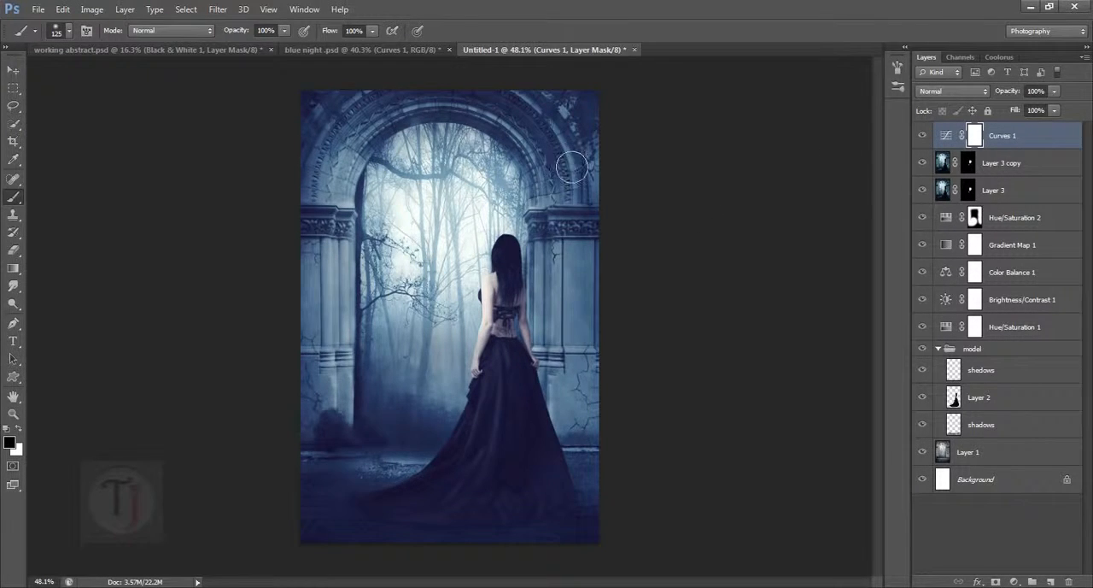
{"action": "scroll", "coordinate": [520, 364], "scroll_direction": "up", "scroll_amount": 6}
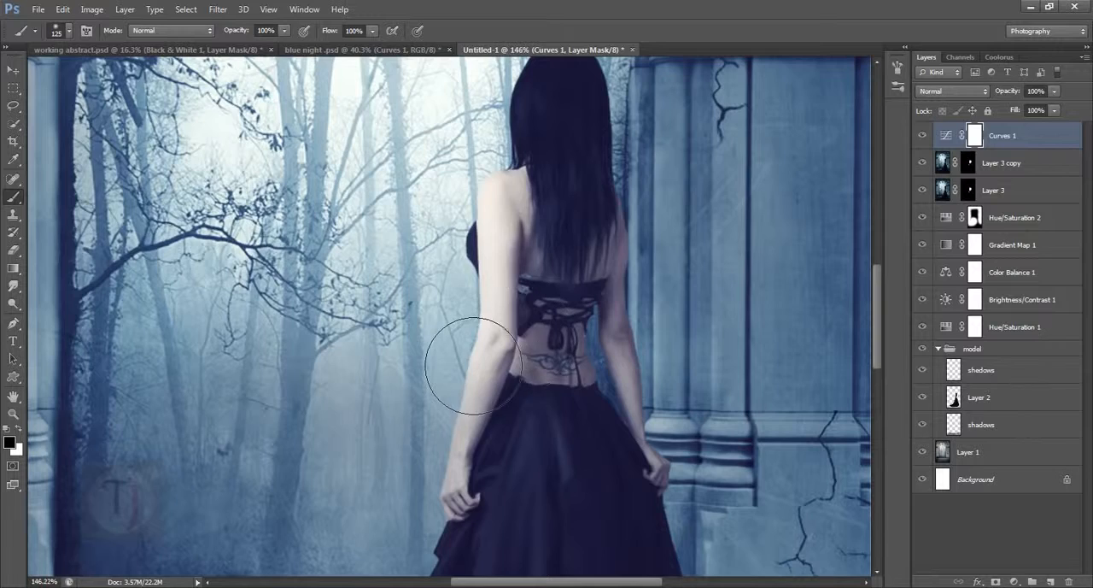
{"action": "scroll", "coordinate": [439, 365], "scroll_direction": "down", "scroll_amount": 6}
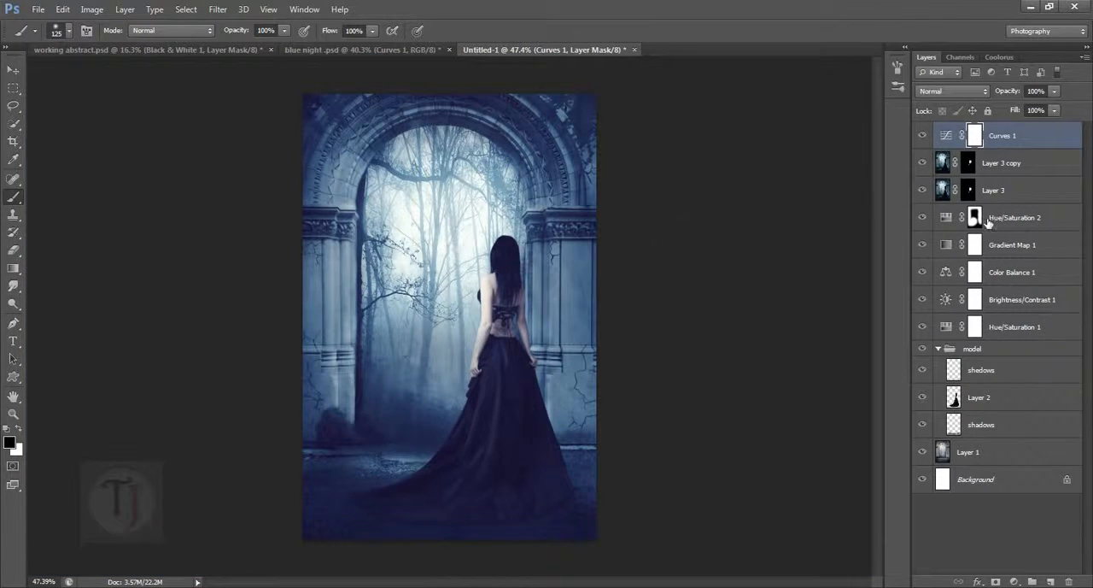
{"action": "left_click", "coordinate": [927, 193]}
{"action": "left_click", "coordinate": [924, 166]}
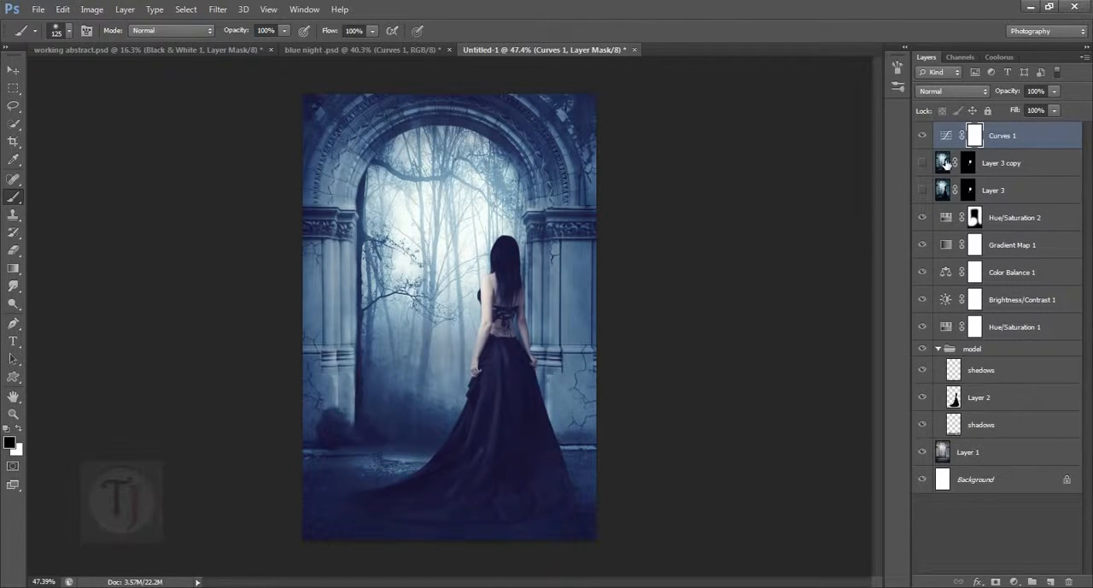
- Select Layer 7 in blue night .psd and toggle its visibility to examine the Soft Light glow
{"action": "left_click", "coordinate": [366, 51]}
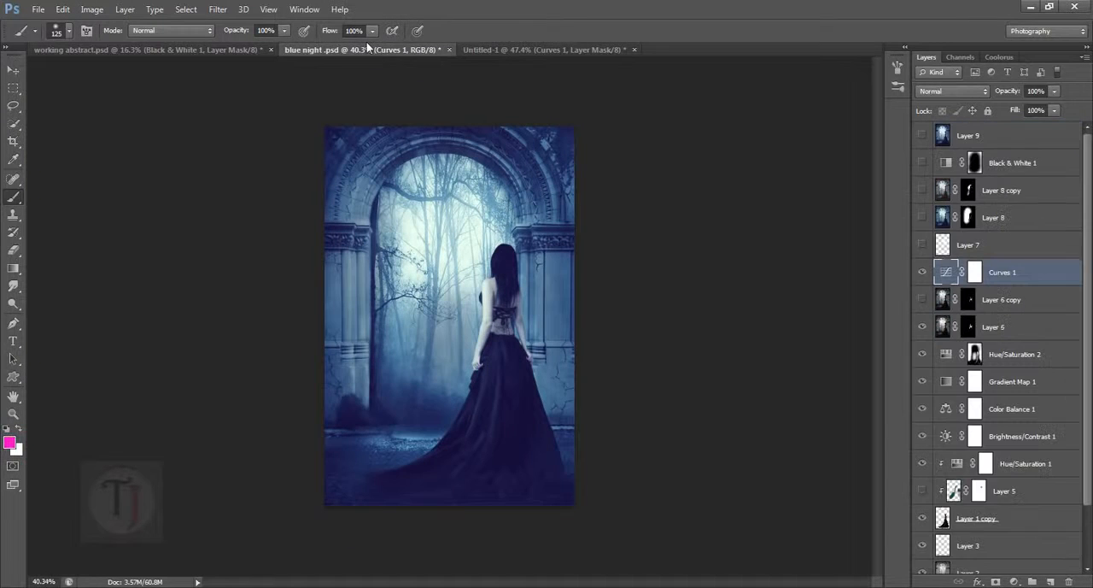
{"action": "left_click", "coordinate": [999, 248]}
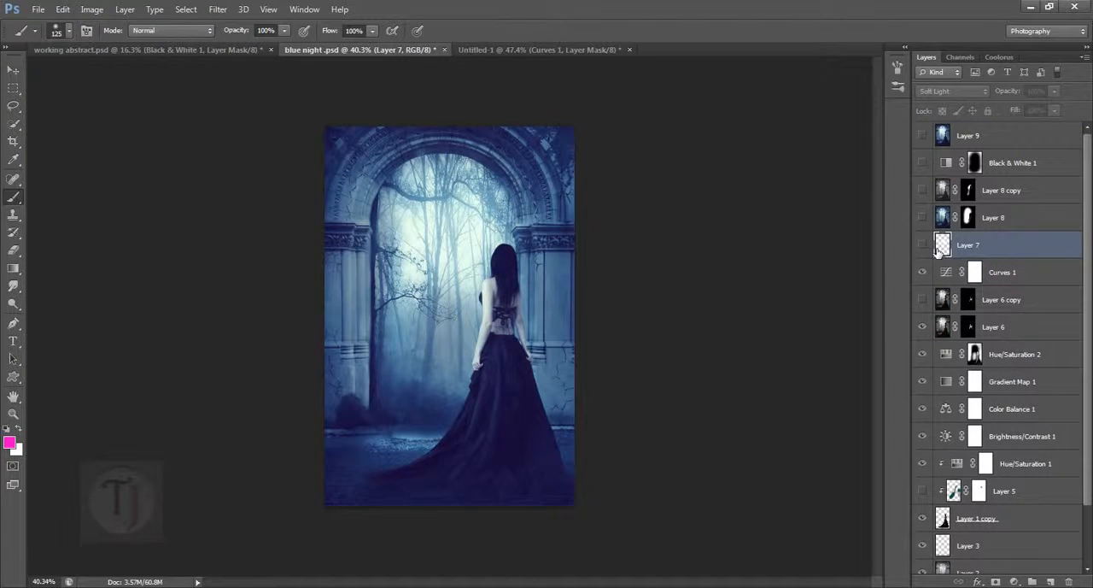
{"action": "left_click", "coordinate": [923, 246]}
{"action": "left_click", "coordinate": [924, 246]}
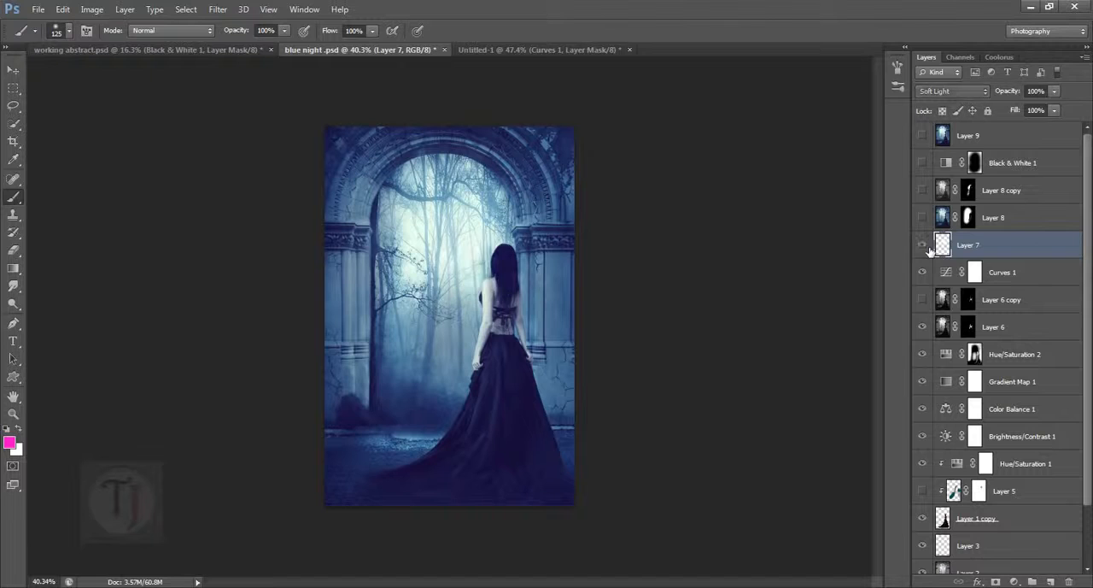
{"action": "left_click", "coordinate": [924, 246]}
{"action": "left_click", "coordinate": [924, 246]}
- Add a new layer above Curves 1 in Untitled-1 and paint a soft white 300 px brush spot beside the woman's shoulder
{"action": "left_click", "coordinate": [497, 51]}
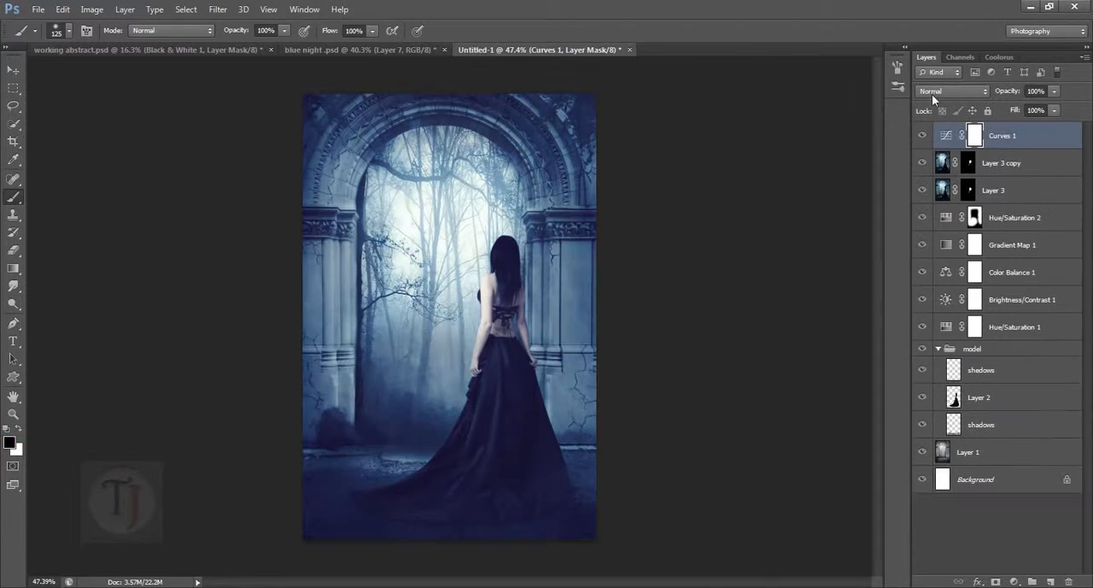
{"action": "left_click", "coordinate": [1056, 582]}
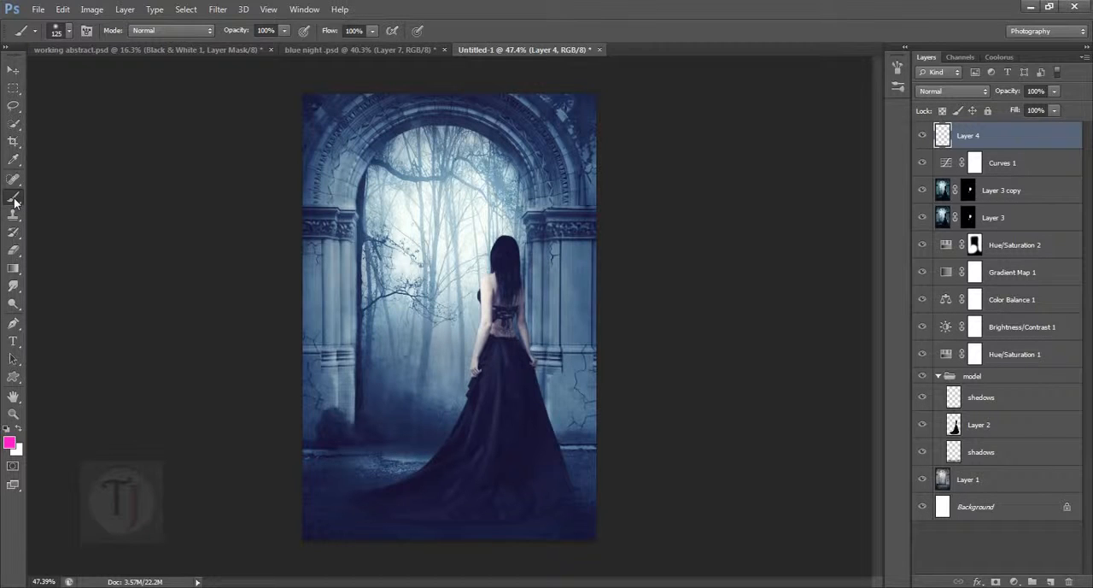
{"action": "key", "text": "x"}
{"action": "scroll", "coordinate": [489, 293], "scroll_direction": "up", "scroll_amount": 3}
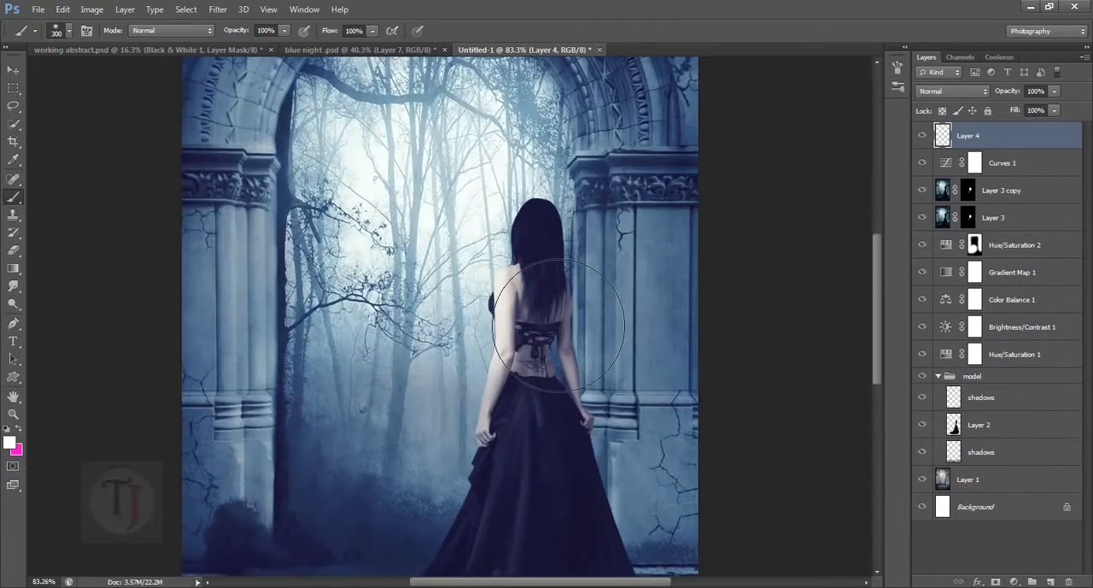
{"action": "key", "text": "]"}
{"action": "key", "text": "]"}
{"action": "key", "text": "]"}
{"action": "key", "text": "]"}
{"action": "key", "text": "]"}
{"action": "key", "text": "]"}
{"action": "key", "text": "bracketleft"}
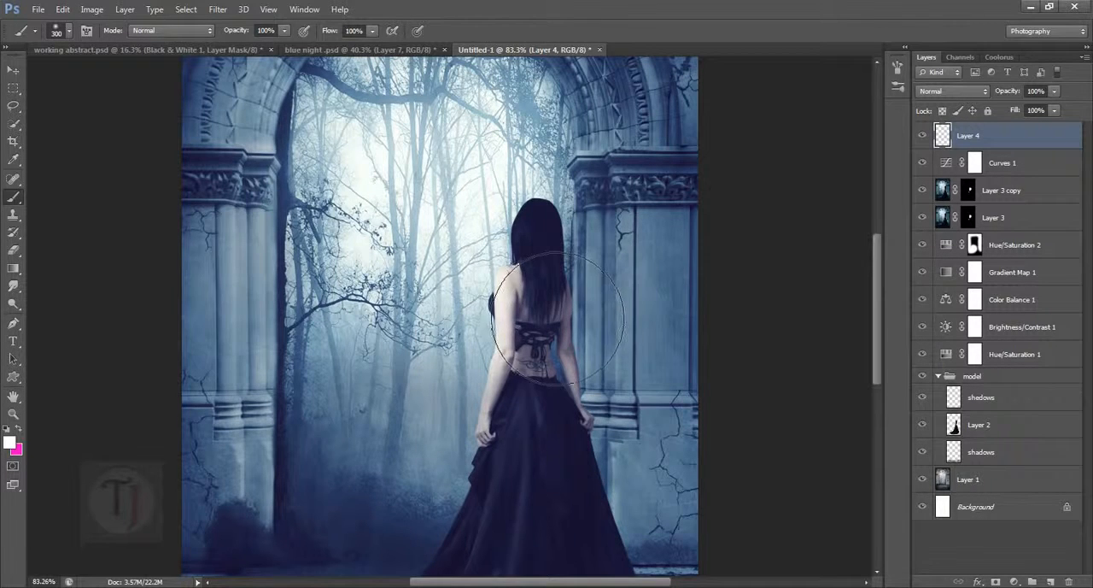
{"action": "left_click", "coordinate": [487, 248]}
{"action": "scroll", "coordinate": [871, 401], "scroll_direction": "down", "scroll_amount": 2}
- Set Layer 4's blend mode to Soft Light and toggle the layer to compare the glow
{"action": "left_click", "coordinate": [953, 91]}
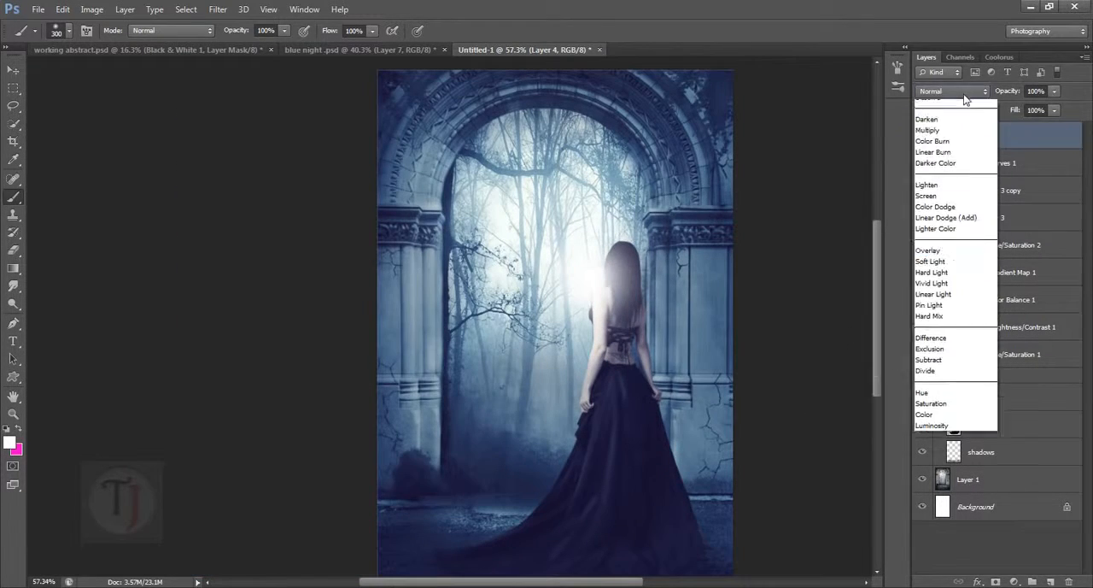
{"action": "left_click", "coordinate": [950, 281]}
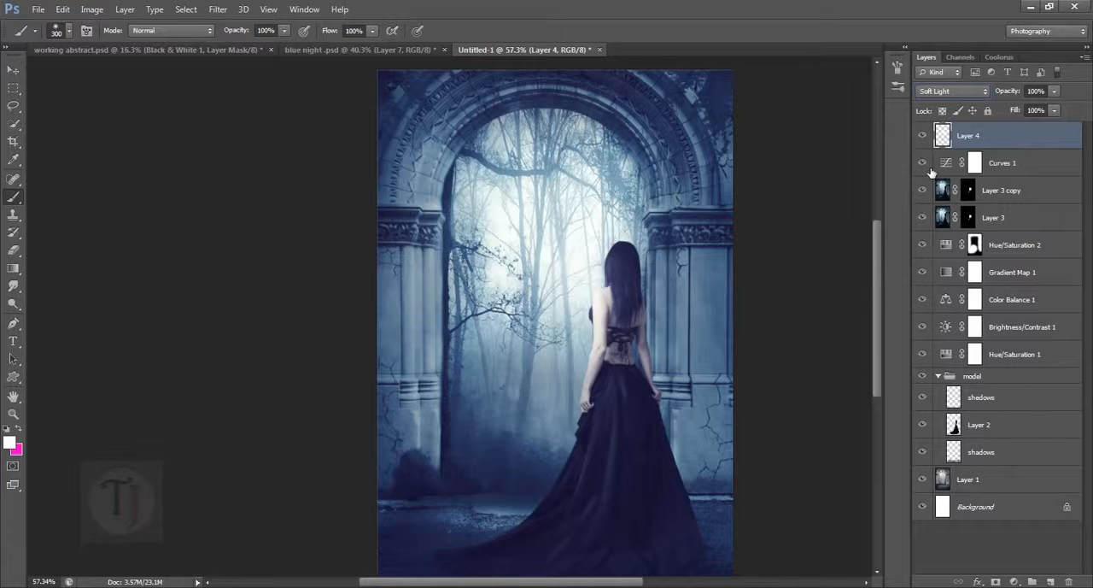
{"action": "left_click", "coordinate": [928, 139]}
{"action": "left_click", "coordinate": [928, 140]}
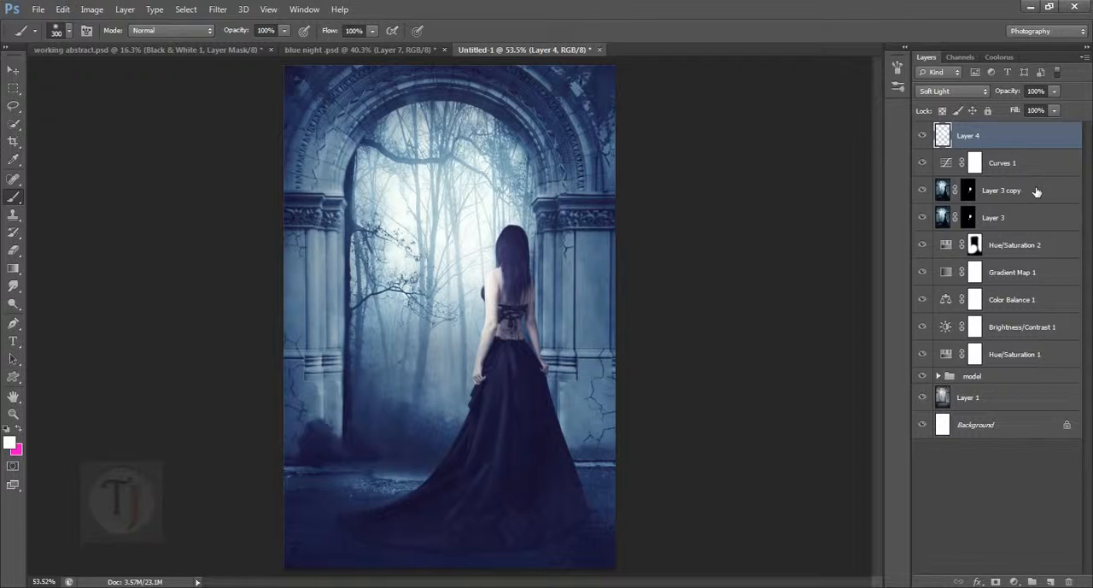
- Preview the image with Layer 3 copy and Layer 3 on and off, and desaturate Layer 3 copy
{"action": "left_click", "coordinate": [943, 192]}
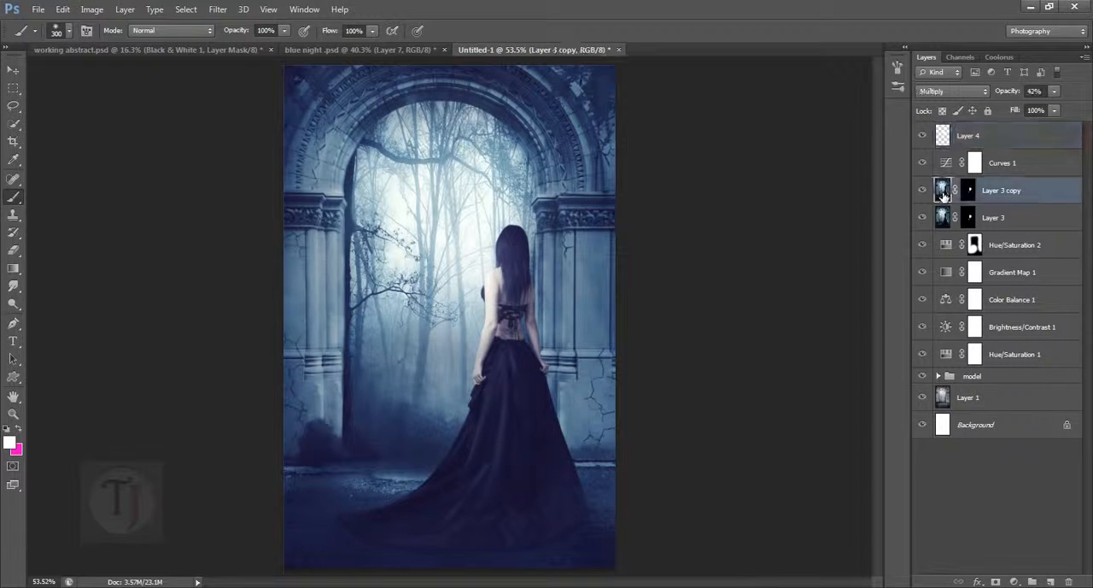
{"action": "left_click", "coordinate": [921, 189]}
{"action": "left_click", "coordinate": [923, 217]}
{"action": "left_click", "coordinate": [923, 217]}
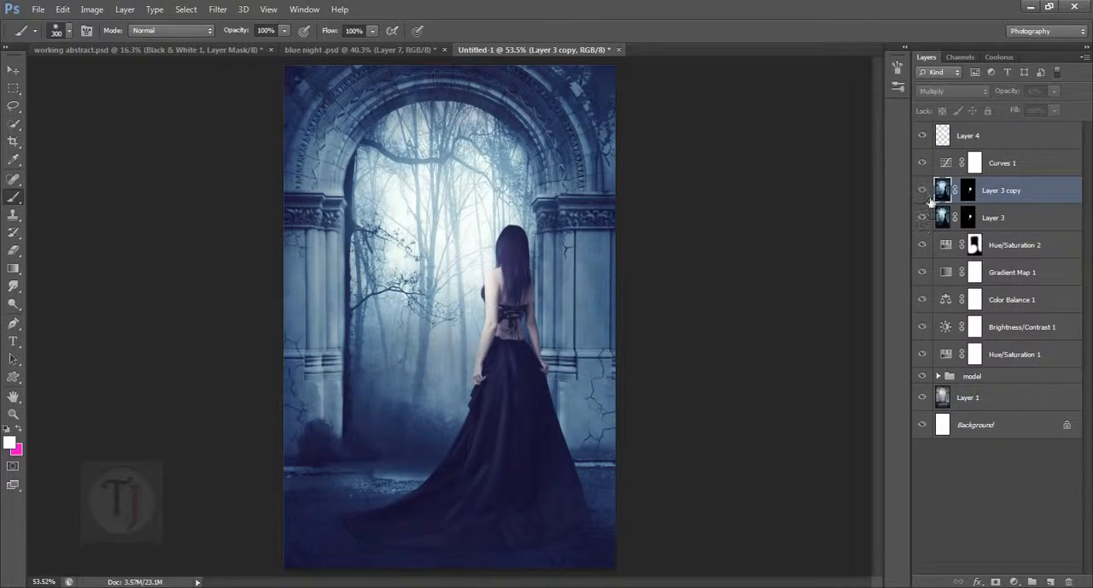
{"action": "left_click", "coordinate": [922, 189]}
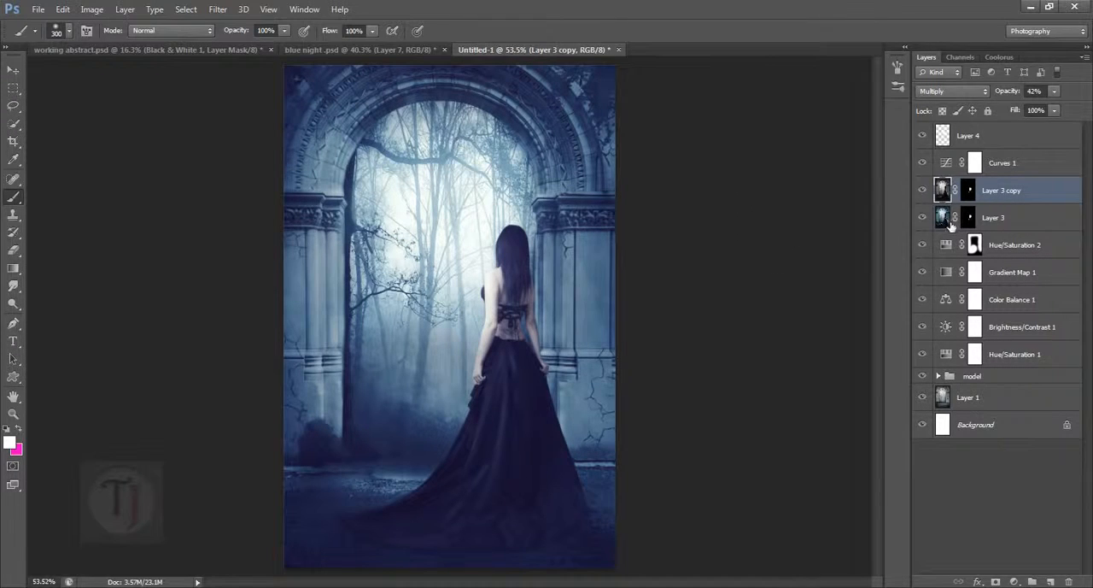
- Desaturate Layer 3 and toggle the highlight layers to compare the result
{"action": "left_click", "coordinate": [950, 220]}
{"action": "left_click", "coordinate": [91, 9]}
{"action": "mouse_move", "coordinate": [112, 44]}
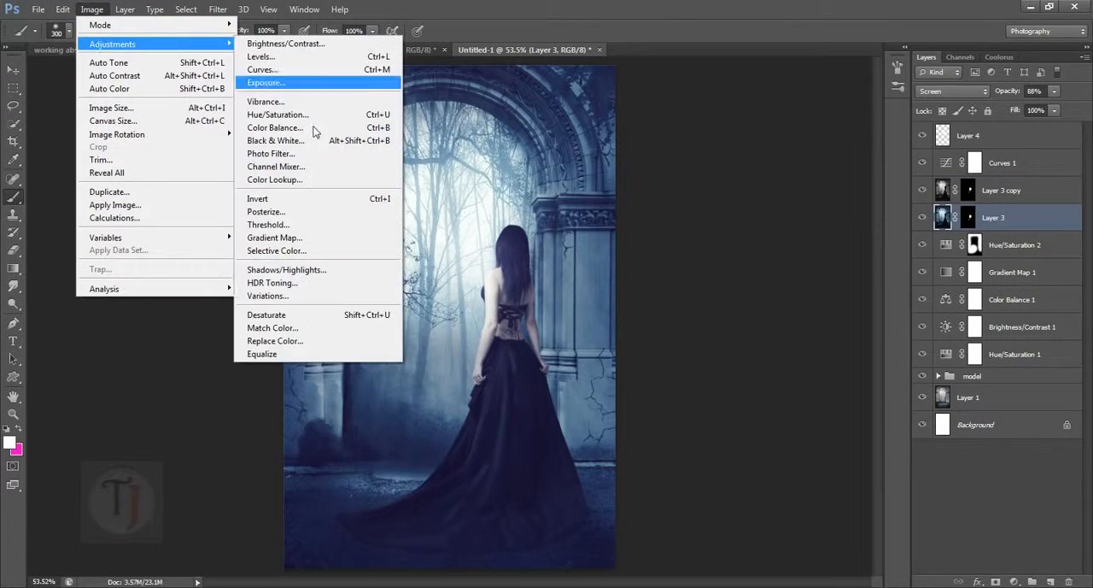
{"action": "left_click", "coordinate": [287, 315]}
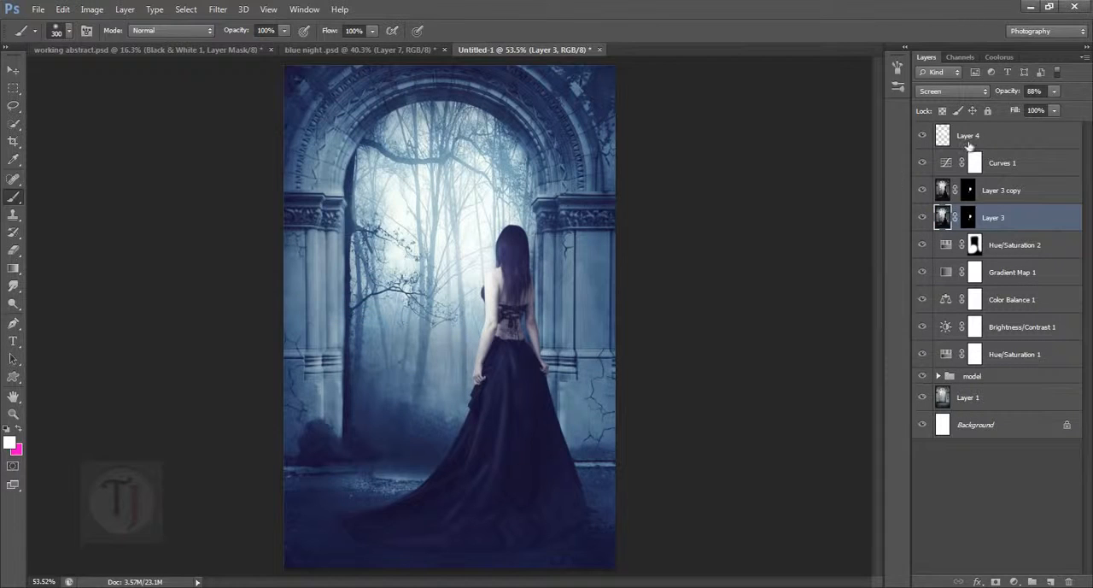
{"action": "left_click", "coordinate": [923, 217]}
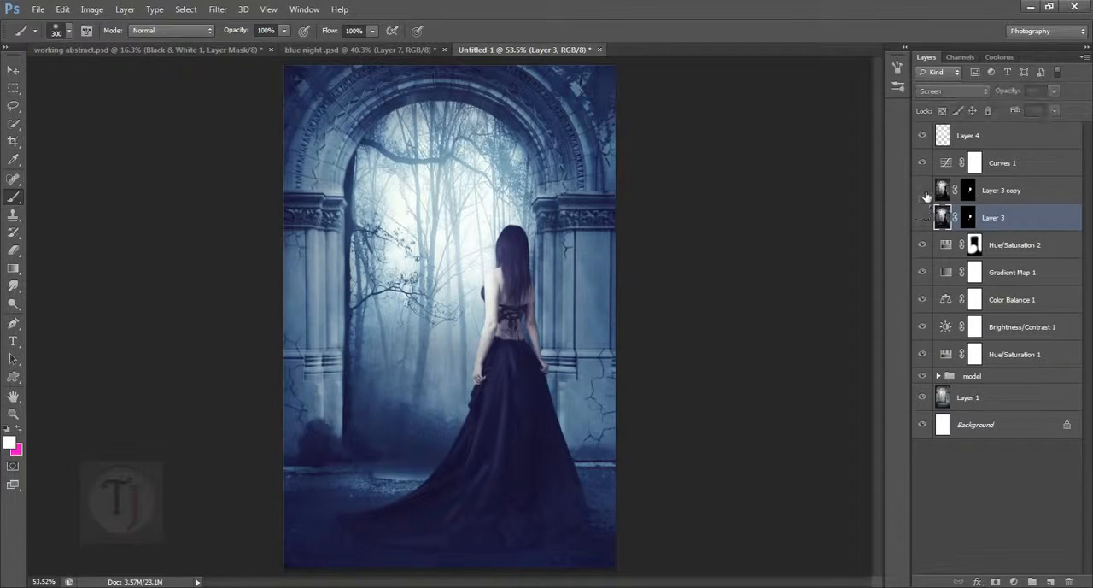
{"action": "left_click", "coordinate": [922, 217]}
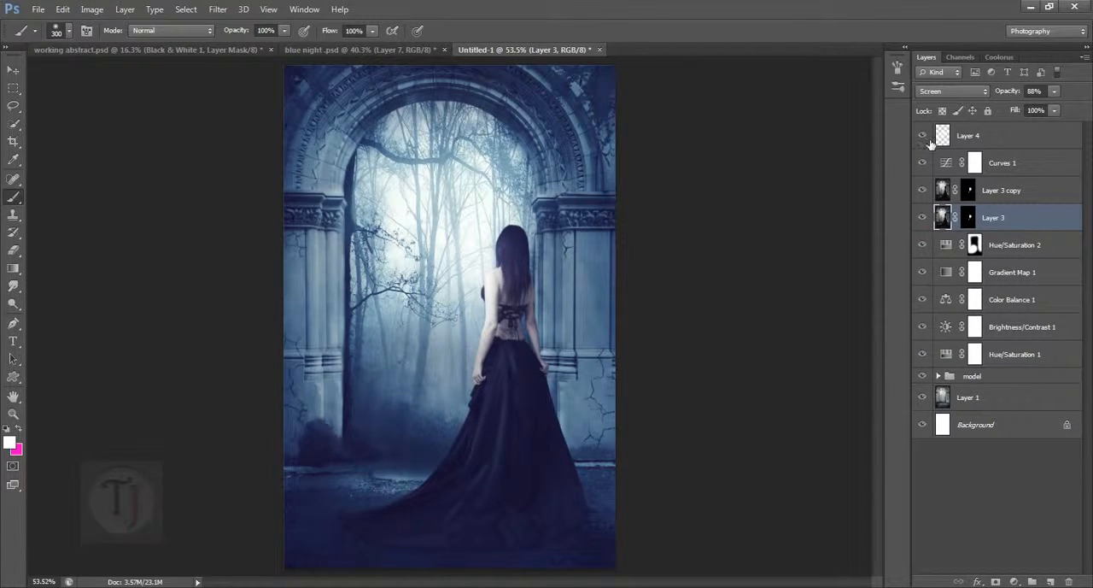
- Toggle Layer 8 in blue night .psd to examine its effect on the reference image
{"action": "left_click", "coordinate": [397, 49]}
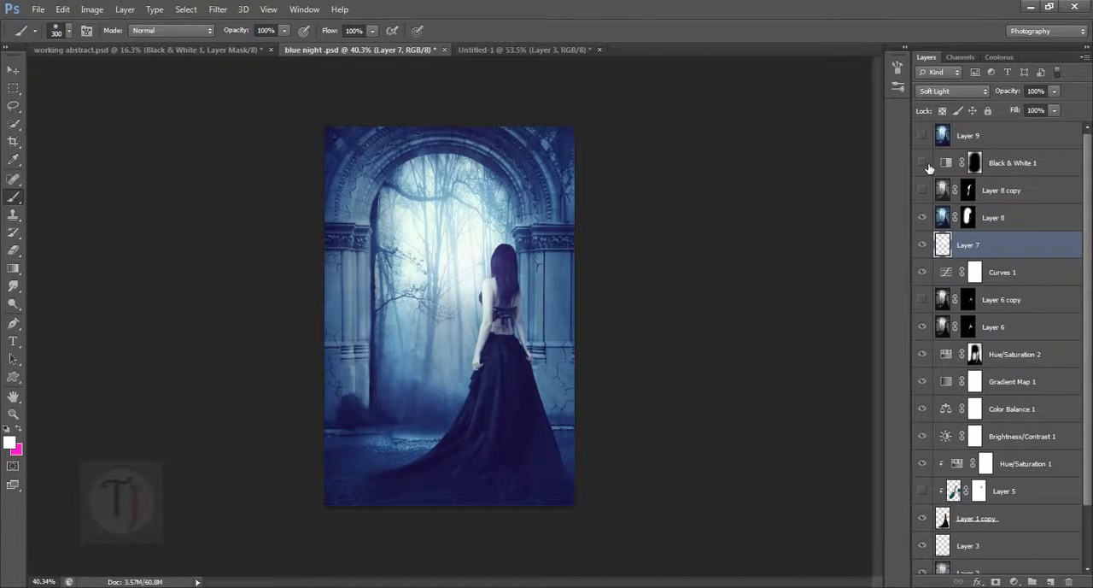
{"action": "left_click", "coordinate": [922, 217]}
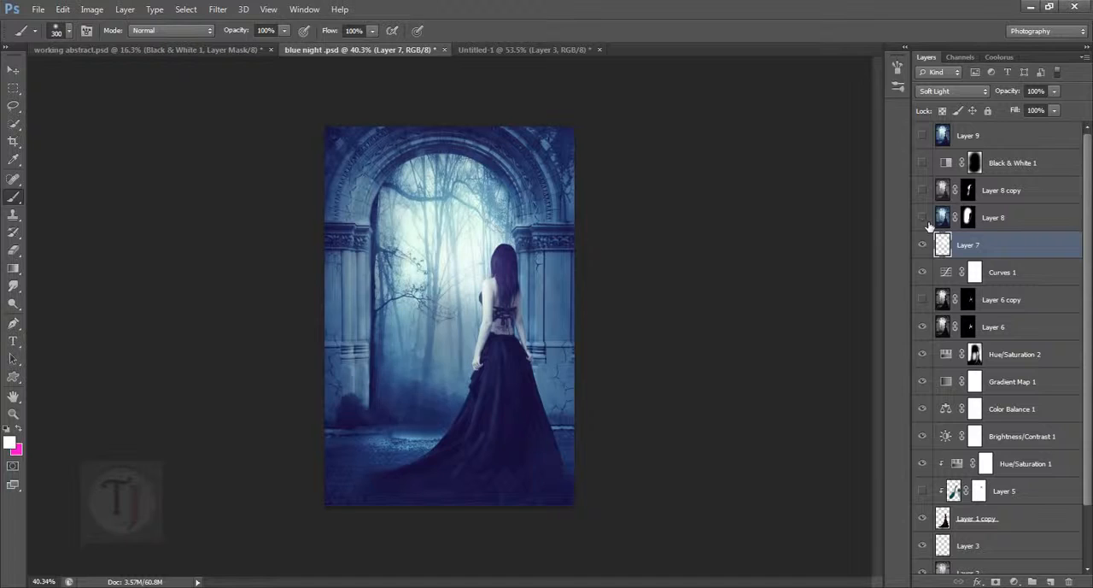
{"action": "left_click", "coordinate": [923, 217]}
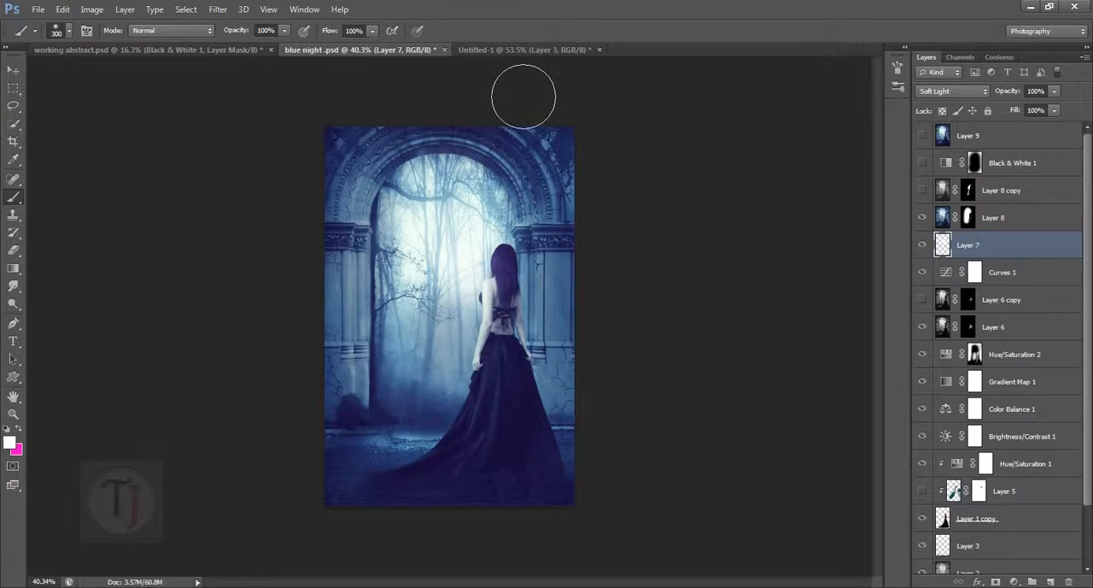
- Stamp all visible layers of Untitled-1 into a new merged layer above Layer 4
{"action": "left_click", "coordinate": [488, 50]}
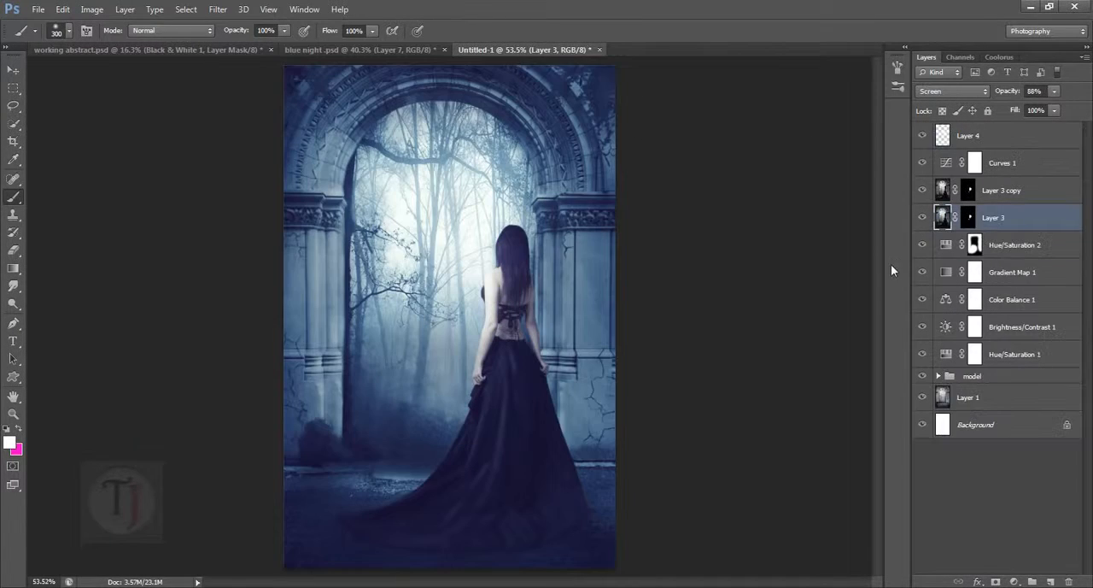
{"action": "left_click", "coordinate": [1007, 164]}
{"action": "left_click", "coordinate": [1004, 136]}
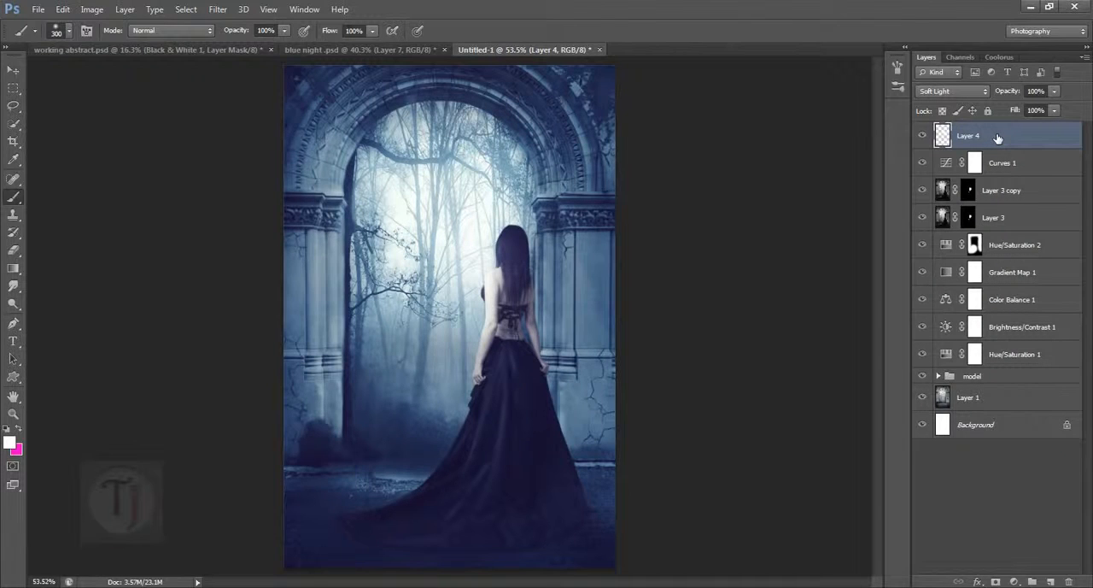
{"action": "key", "text": "ctrl+shift+alt+e"}
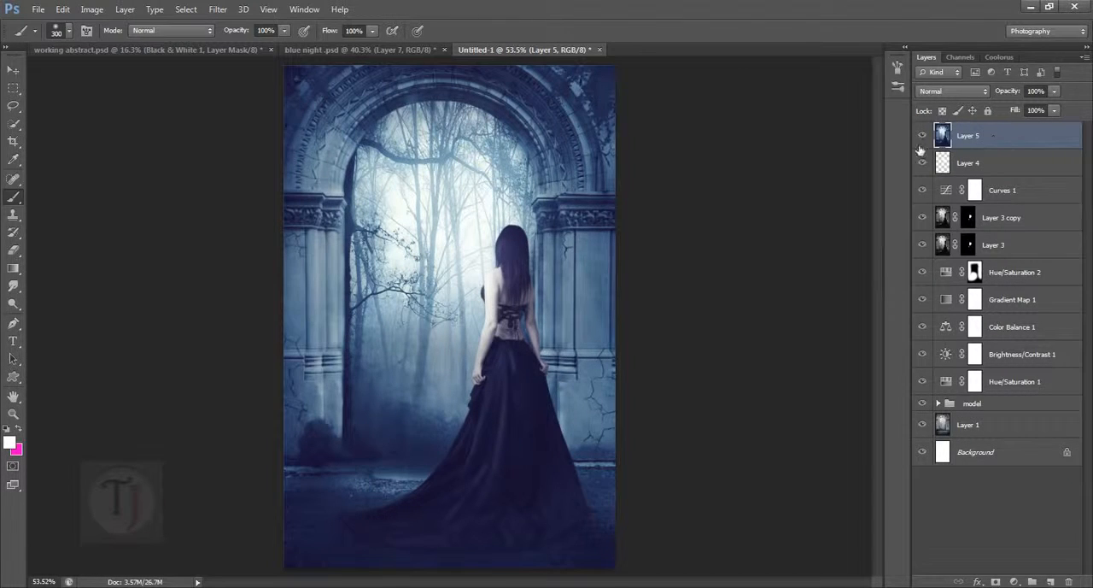
- Set merged Layer 5 to Screen blending and hide its effect with a black layer mask
{"action": "left_click", "coordinate": [946, 92]}
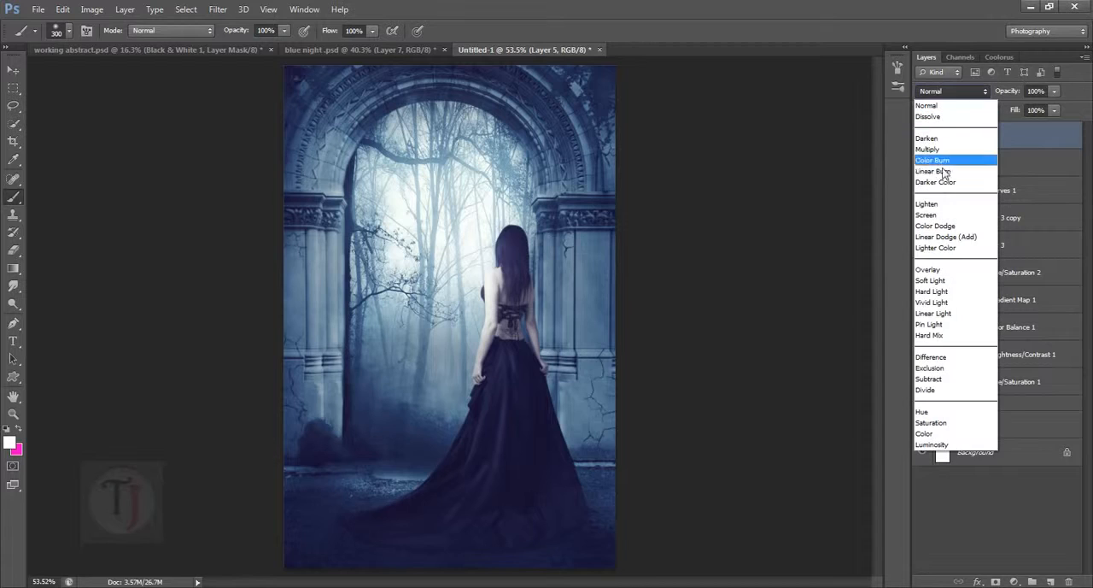
{"action": "left_click", "coordinate": [938, 216]}
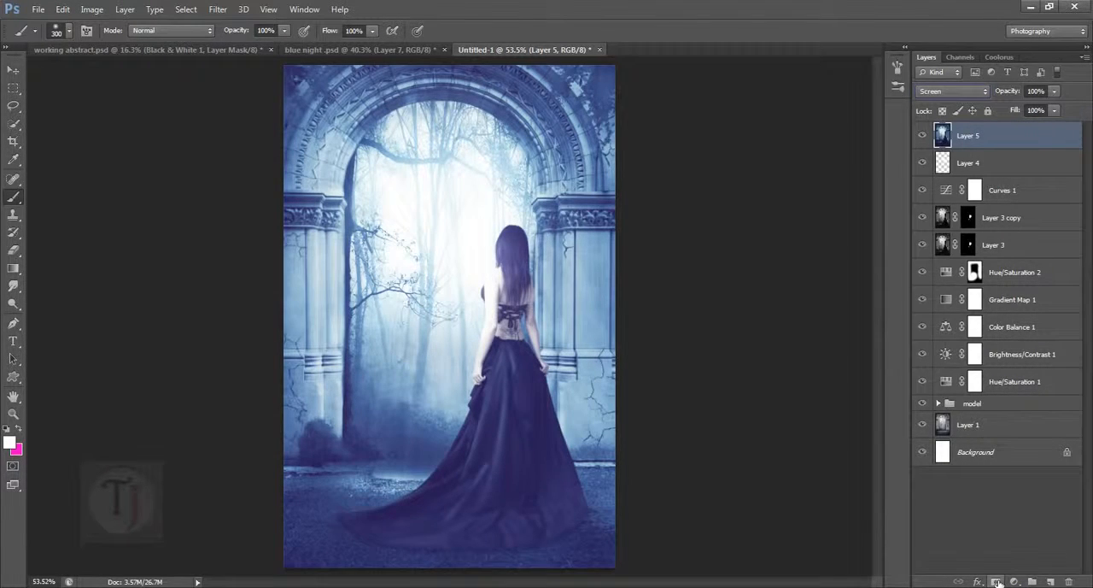
{"action": "left_click", "coordinate": [996, 581]}
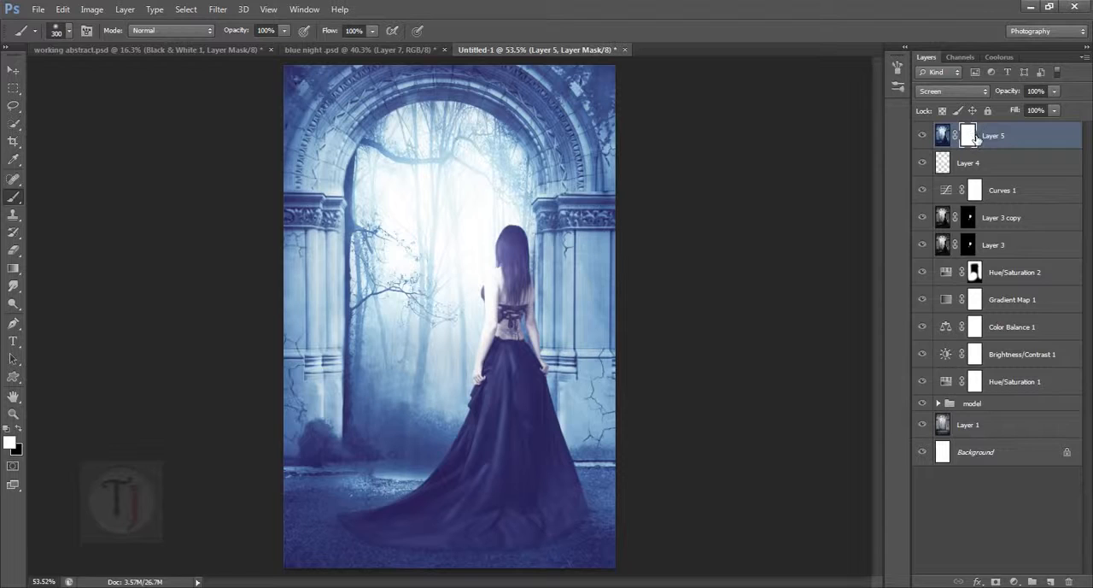
{"action": "key", "text": "ctrl+i"}
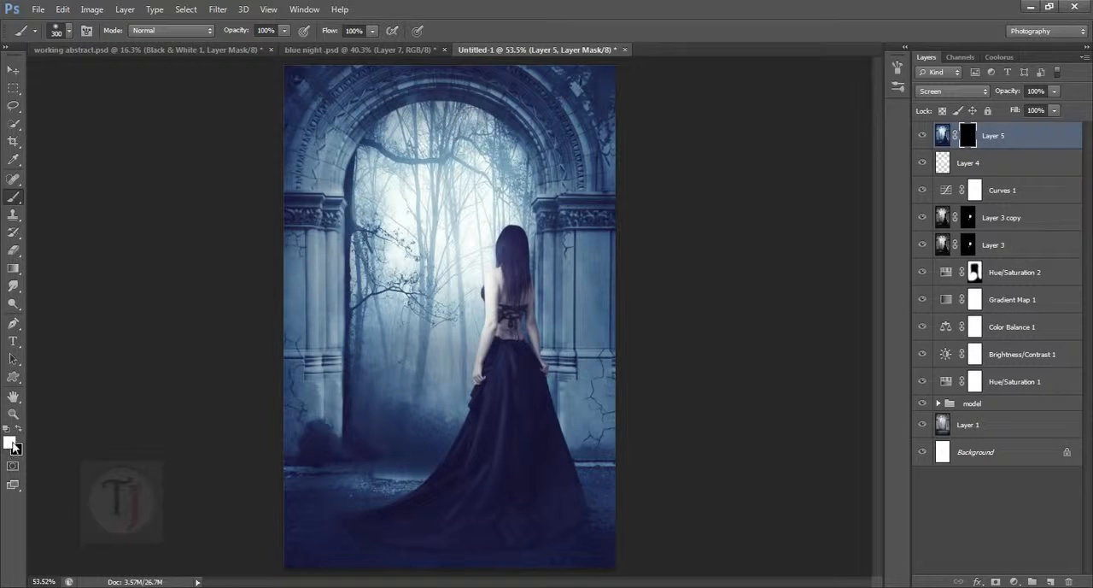
- Paint white on Layer 5's mask over the misty archway opening and reduce the layer's opacity to 29%
{"action": "mouse_move", "coordinate": [500, 219]}
{"action": "left_mouse_down"}
{"action": "mouse_move", "coordinate": [482, 320]}
{"action": "mouse_move", "coordinate": [479, 231]}
{"action": "mouse_move", "coordinate": [460, 308]}
{"action": "mouse_move", "coordinate": [461, 221]}
{"action": "mouse_move", "coordinate": [508, 189]}
{"action": "mouse_move", "coordinate": [492, 185]}
{"action": "mouse_move", "coordinate": [461, 241]}
{"action": "mouse_move", "coordinate": [456, 218]}
{"action": "mouse_move", "coordinate": [454, 370]}
{"action": "mouse_move", "coordinate": [471, 365]}
{"action": "mouse_move", "coordinate": [459, 318]}
{"action": "mouse_move", "coordinate": [452, 369]}
{"action": "mouse_move", "coordinate": [443, 318]}
{"action": "mouse_move", "coordinate": [438, 359]}
{"action": "mouse_move", "coordinate": [446, 211]}
{"action": "mouse_move", "coordinate": [481, 184]}
{"action": "mouse_move", "coordinate": [532, 222]}
{"action": "mouse_move", "coordinate": [529, 203]}
{"action": "mouse_move", "coordinate": [507, 200]}
{"action": "mouse_move", "coordinate": [461, 333]}
{"action": "left_mouse_up"}
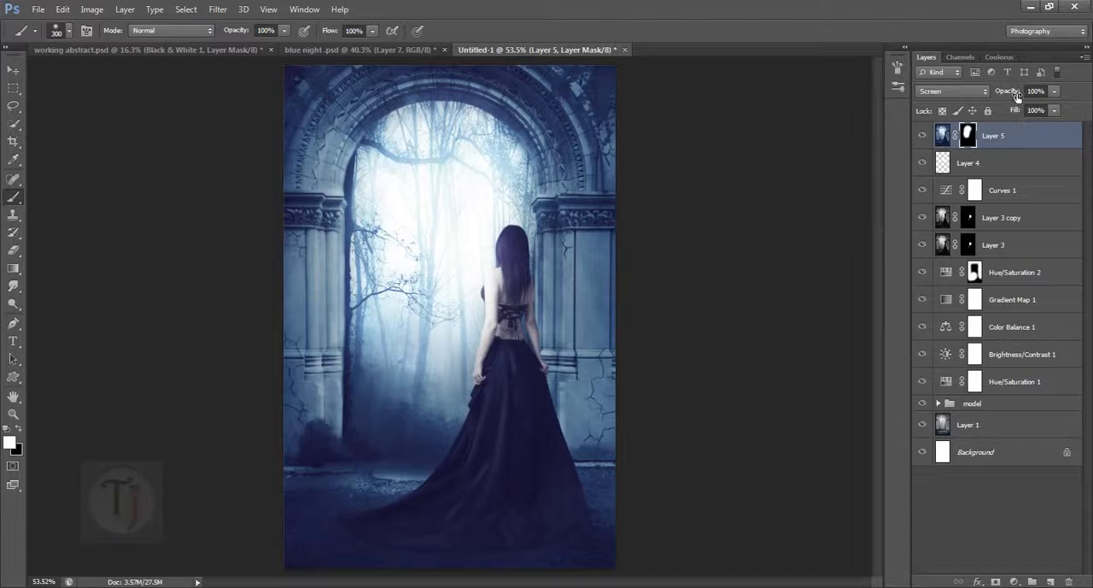
{"action": "left_click_drag", "start_coordinate": [1022, 97], "coordinate": [950, 81]}
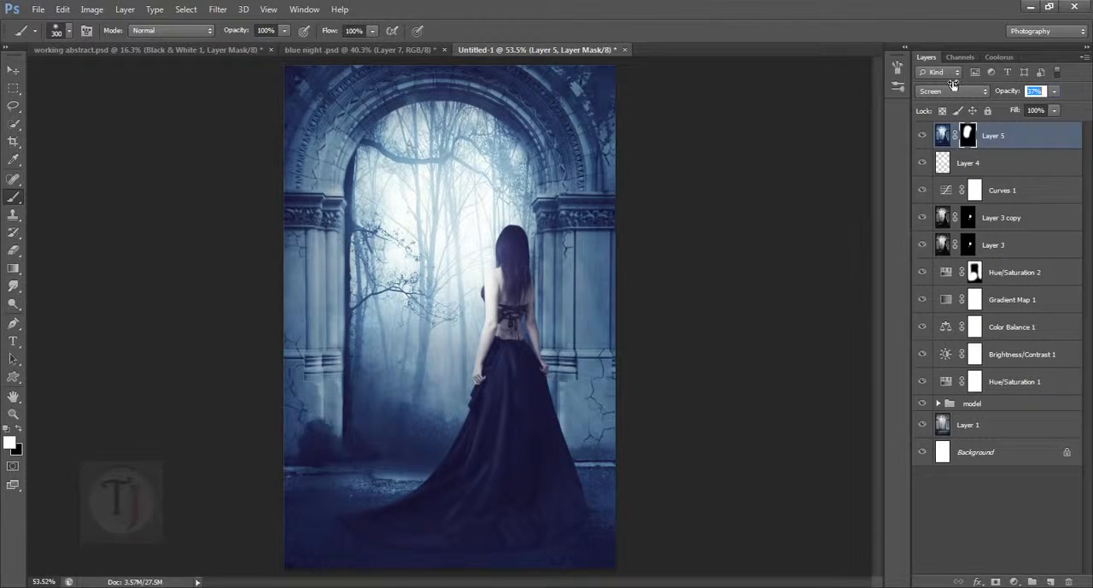
{"action": "left_click_drag", "start_coordinate": [954, 83], "coordinate": [947, 83]}
{"action": "left_click", "coordinate": [922, 136]}
{"action": "left_click", "coordinate": [924, 137]}
{"action": "left_click_drag", "start_coordinate": [1008, 96], "coordinate": [1006, 95]}
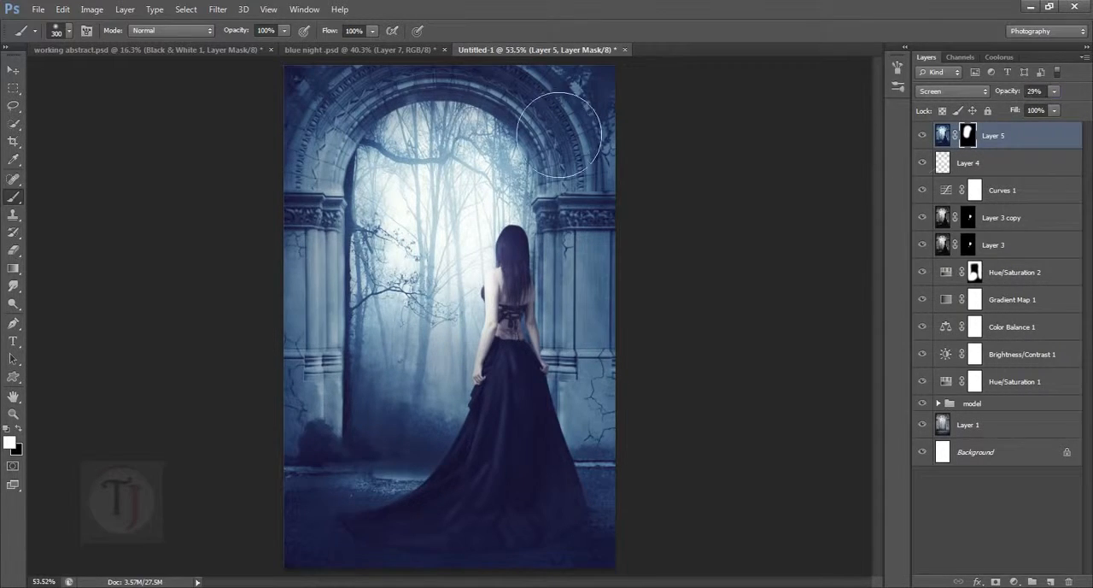
- Examine the Layer 8 copy and Black & White 1 layers in the reference file blue night .psd
{"action": "left_click", "coordinate": [344, 51]}
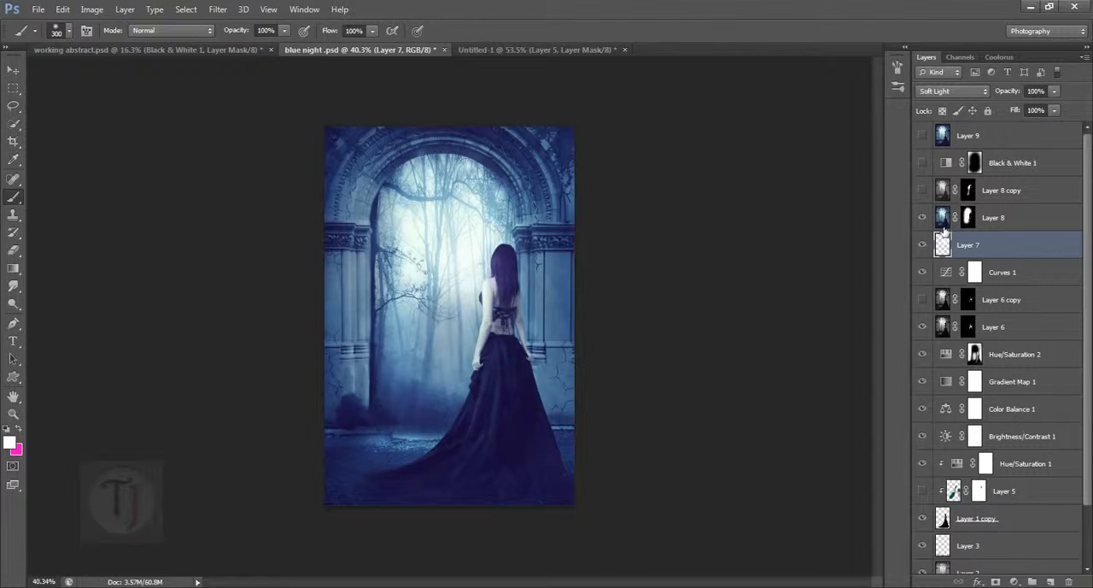
{"action": "left_click", "coordinate": [924, 190]}
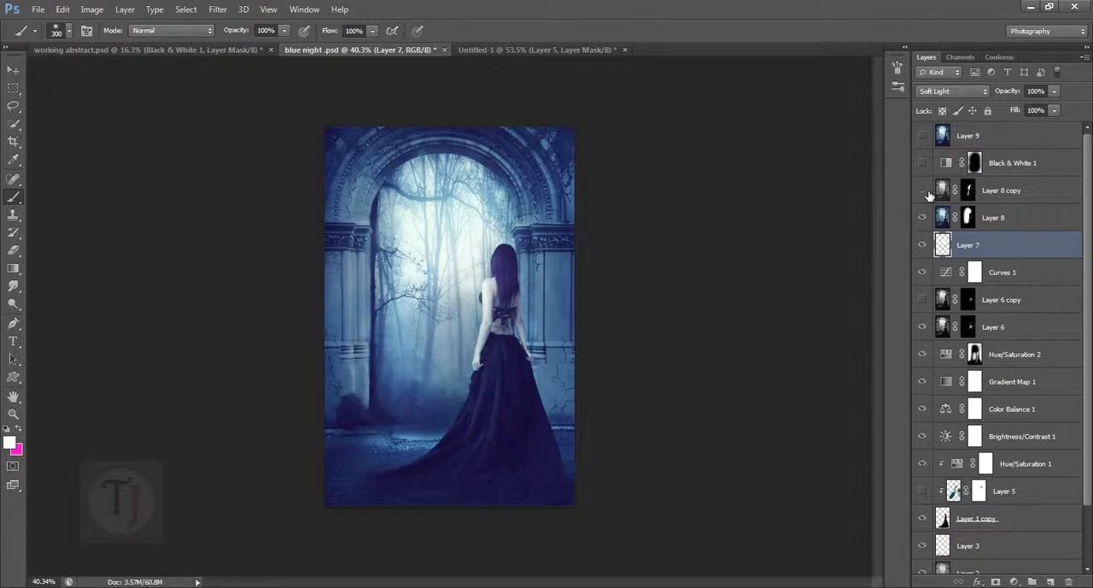
{"action": "left_click", "coordinate": [924, 189]}
{"action": "left_click", "coordinate": [924, 163]}
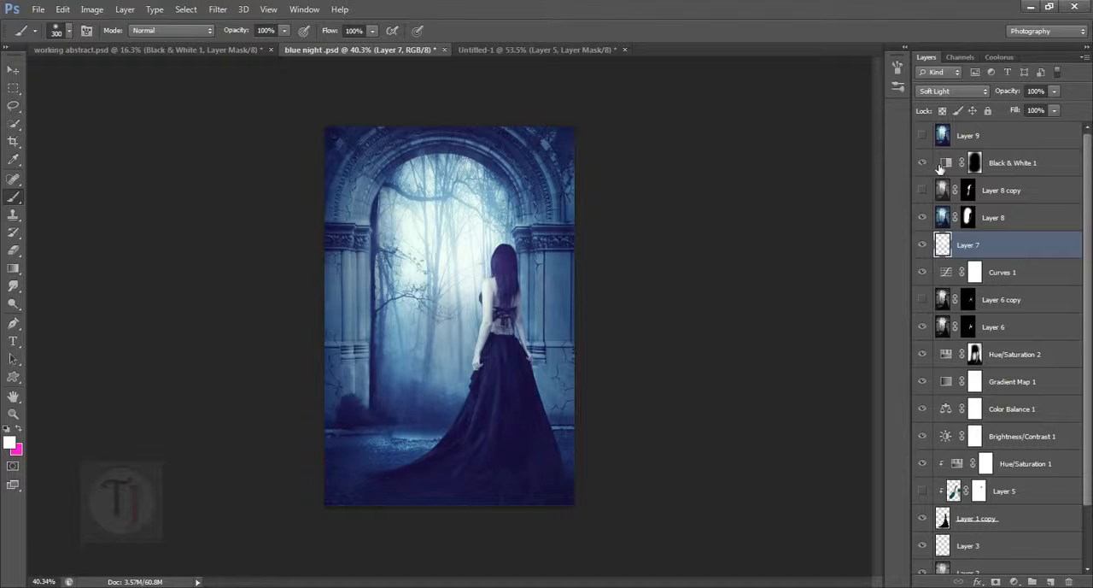
{"action": "left_click", "coordinate": [946, 163]}
- Add a Black & White adjustment layer above Layer 5 in Untitled-1 and set its blend mode to Multiply
{"action": "left_click", "coordinate": [539, 49]}
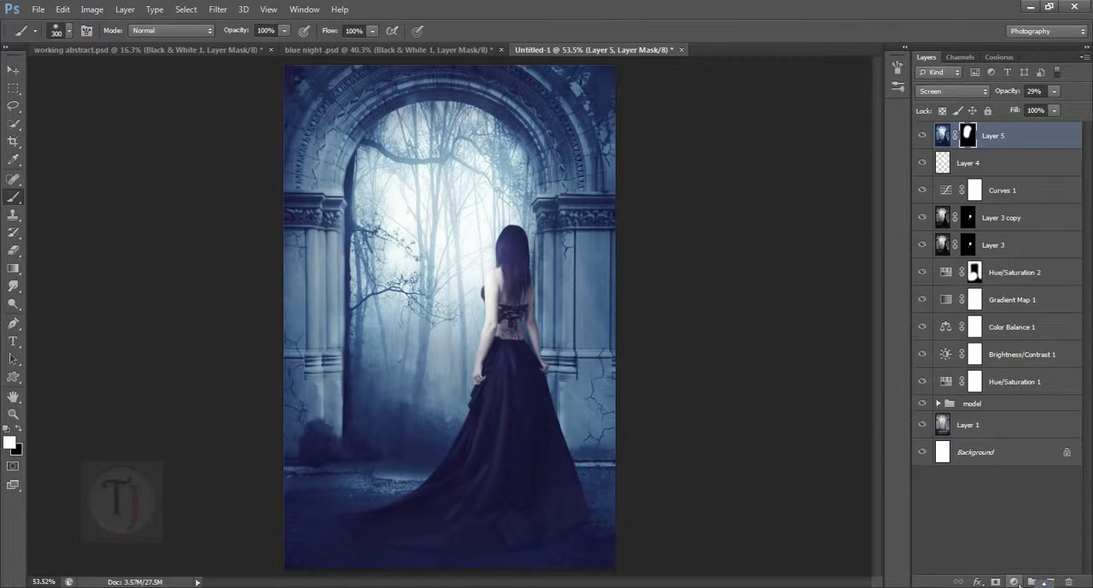
{"action": "left_click", "coordinate": [1018, 583]}
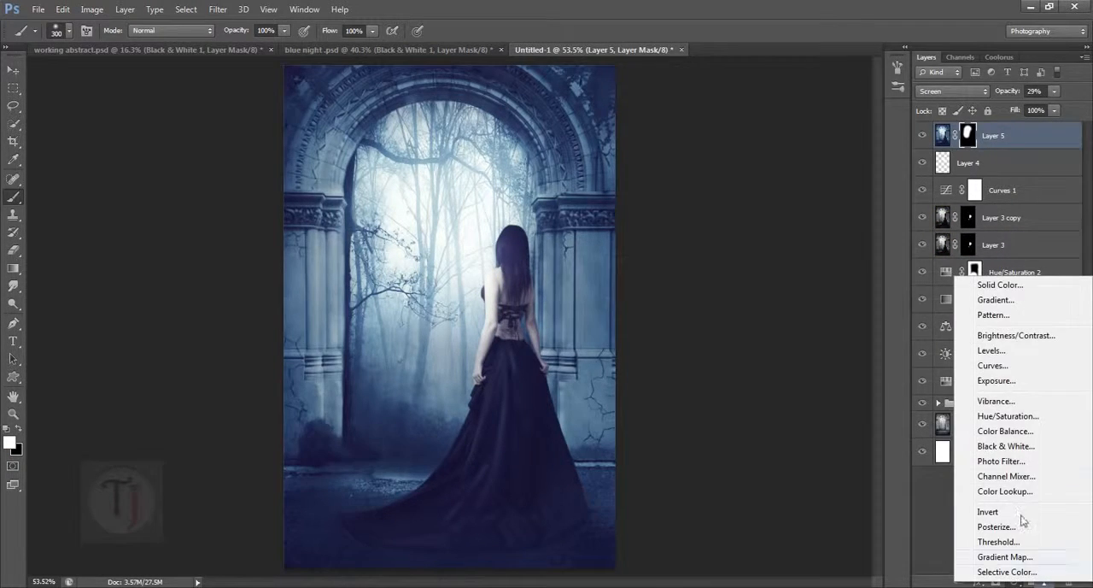
{"action": "left_click", "coordinate": [1001, 446]}
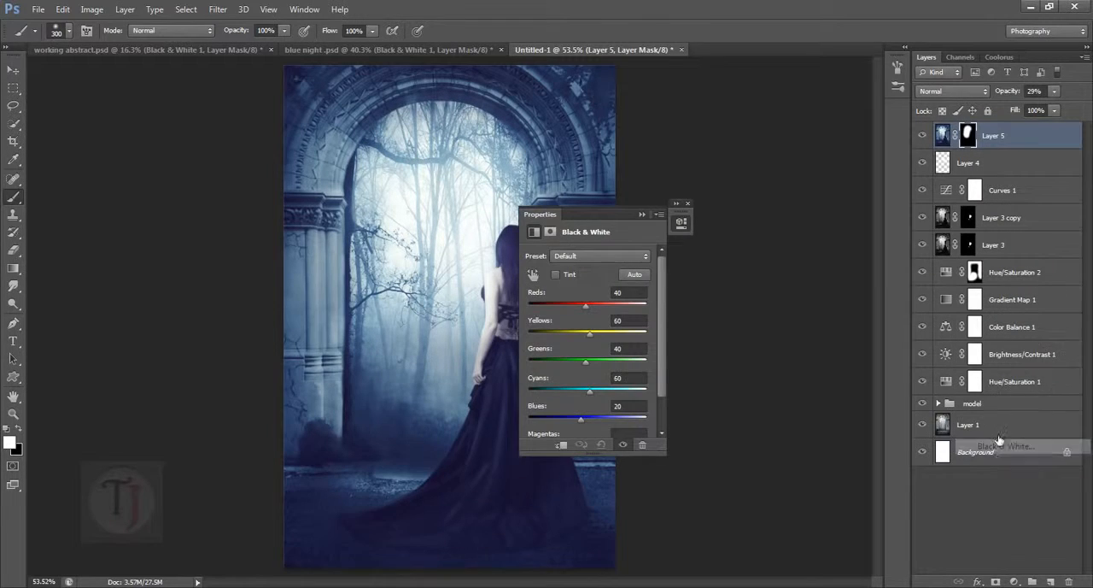
{"action": "left_click", "coordinate": [641, 214]}
{"action": "left_click", "coordinate": [983, 90]}
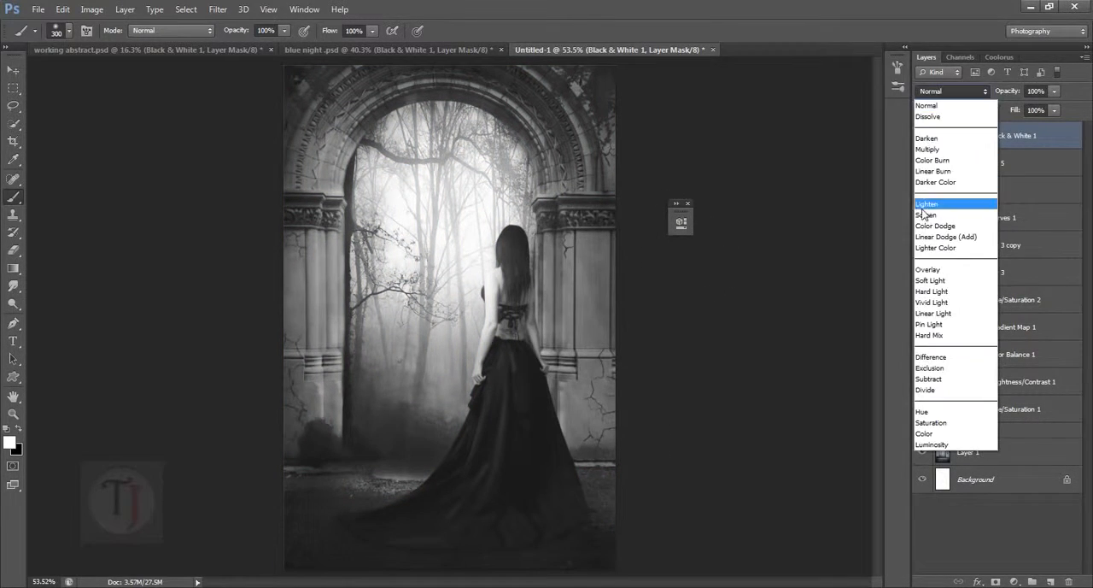
{"action": "left_click", "coordinate": [943, 154]}
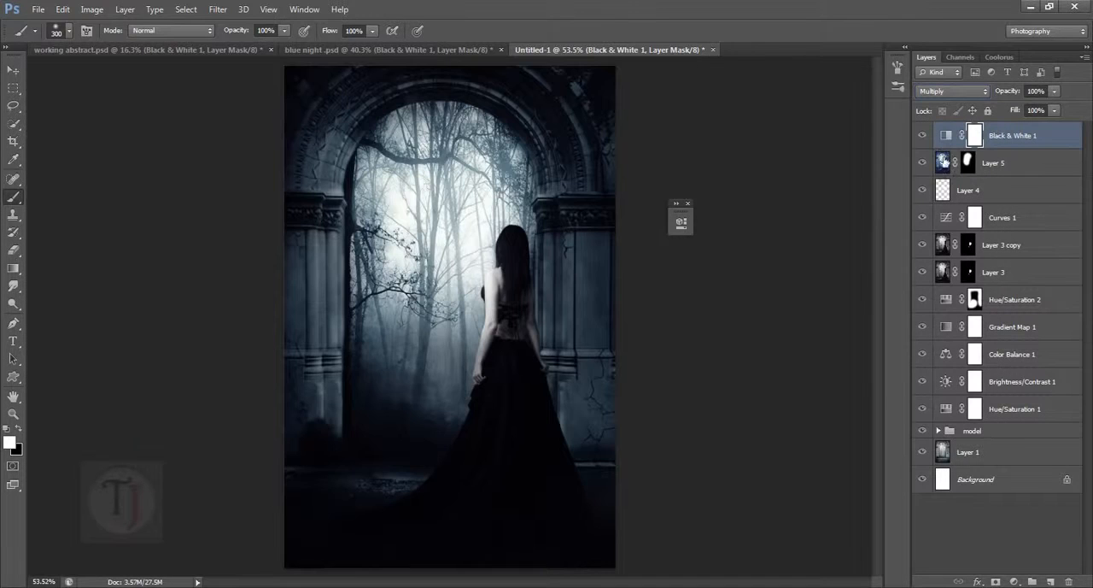
{"action": "left_click", "coordinate": [922, 136]}
{"action": "left_click", "coordinate": [922, 137]}
{"action": "left_click", "coordinate": [688, 203]}
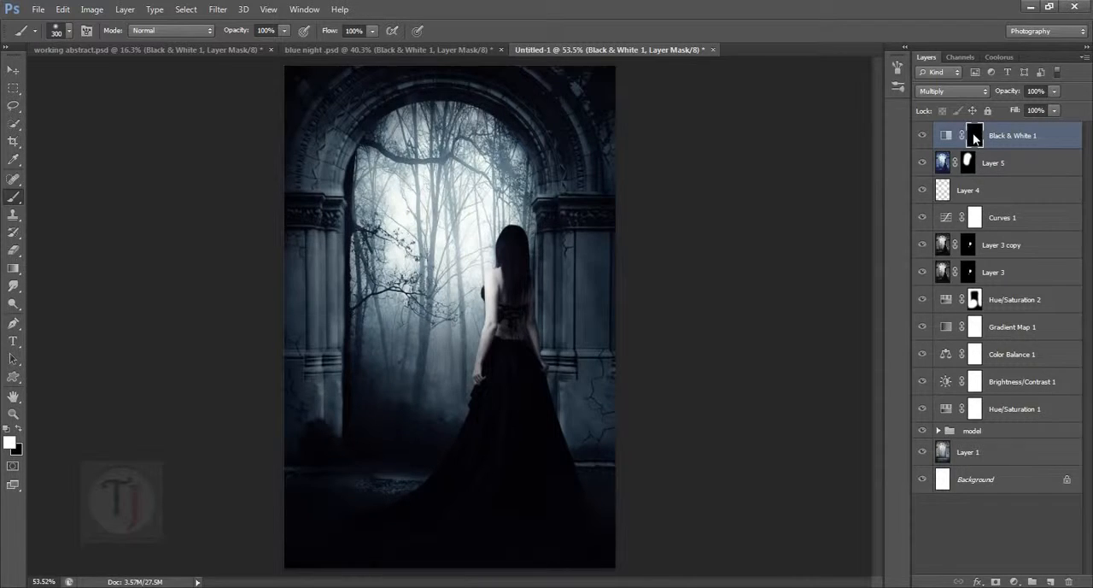
- Invert the Black & White 1 mask and paint white along both side edges of the image with a 900 px brush
{"action": "key", "text": "ctrl+i"}
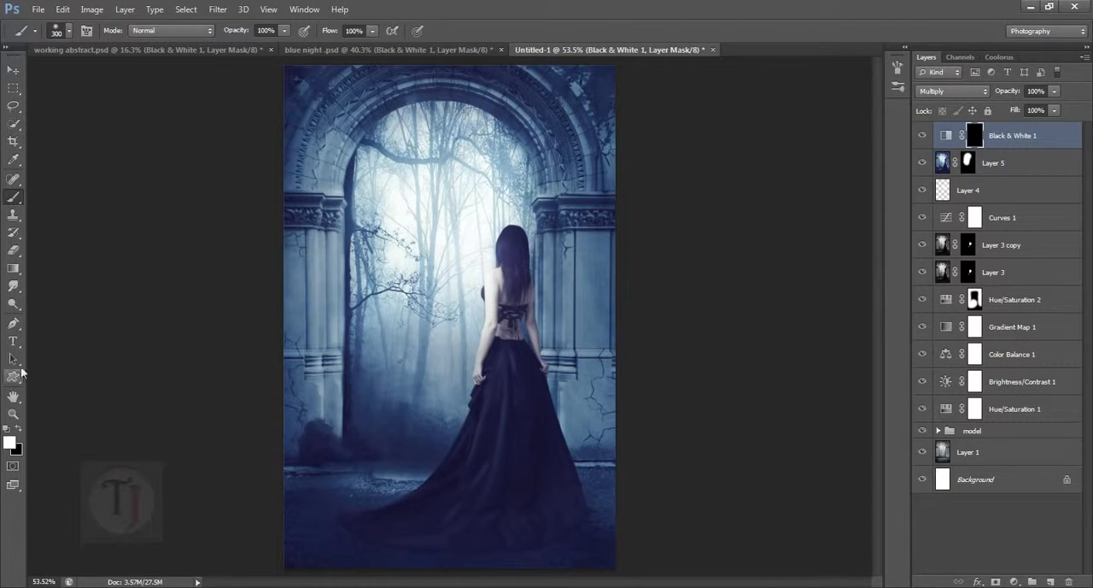
{"action": "scroll", "coordinate": [385, 226], "scroll_direction": "down", "scroll_amount": 3}
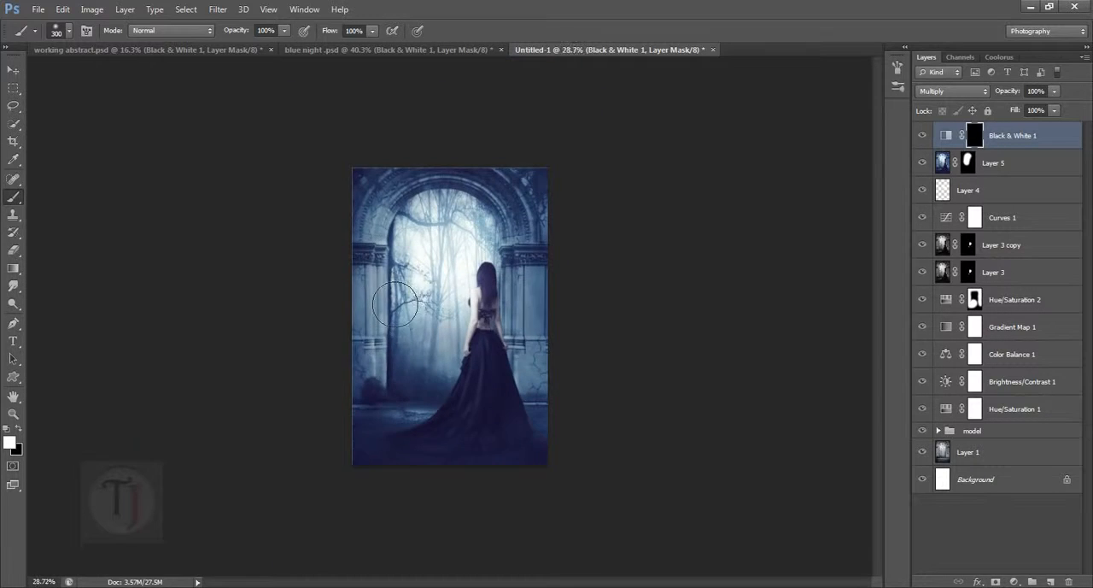
{"action": "scroll", "coordinate": [396, 303], "scroll_direction": "down", "scroll_amount": 1}
{"action": "key", "text": "bracketright"}
{"action": "key", "text": "bracketright"}
{"action": "key", "text": "bracketright"}
{"action": "key", "text": "bracketright"}
{"action": "key", "text": "bracketright"}
{"action": "key", "text": "bracketright"}
{"action": "key", "text": "bracketright"}
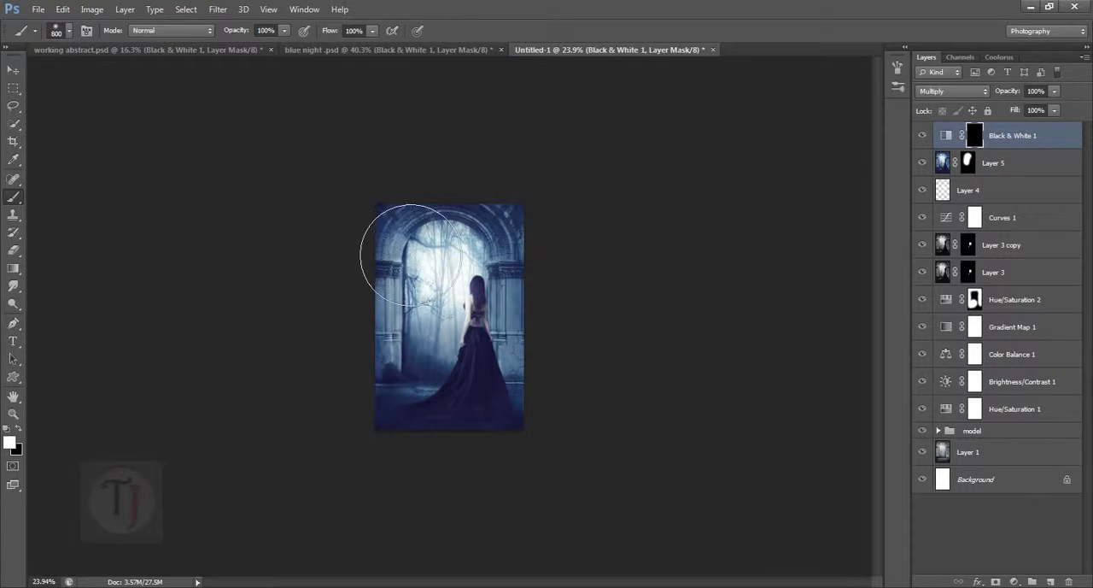
{"action": "key", "text": "bracketright"}
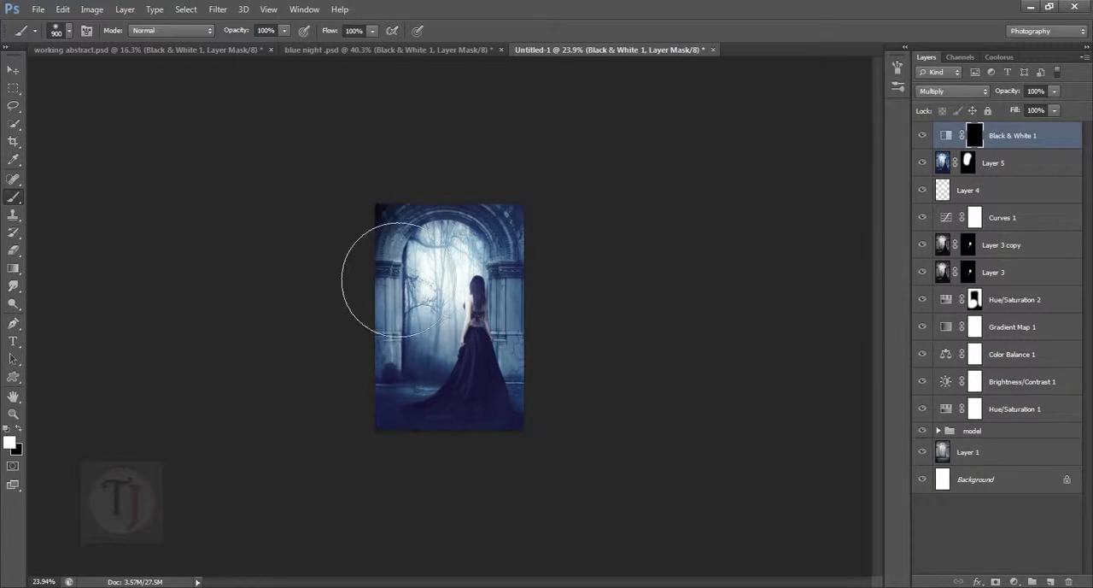
{"action": "mouse_move", "coordinate": [398, 279]}
{"action": "left_mouse_down"}
{"action": "mouse_move", "coordinate": [385, 437]}
{"action": "mouse_move", "coordinate": [403, 496]}
{"action": "left_mouse_up"}
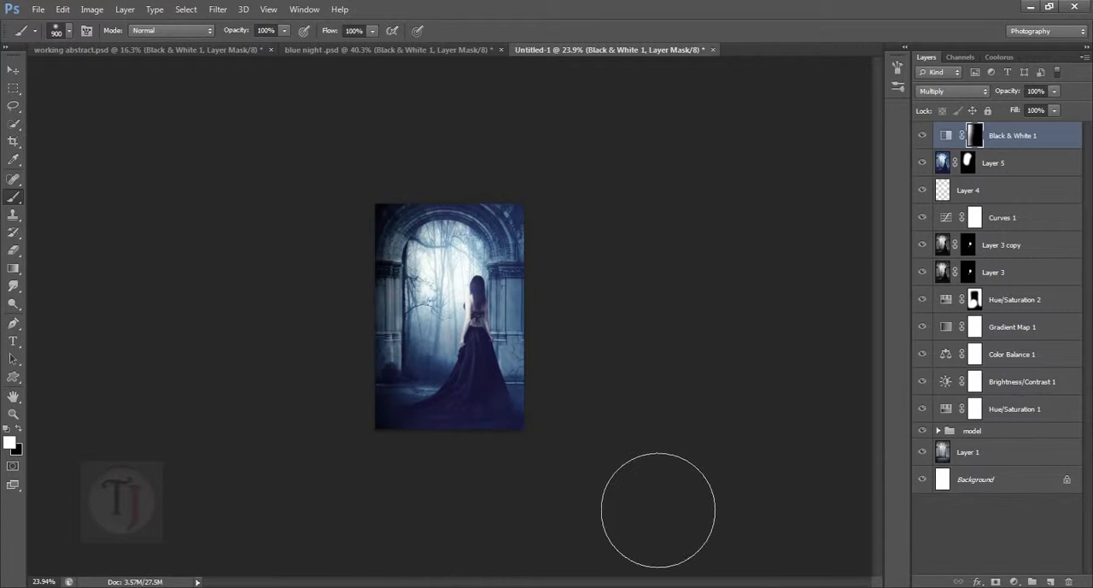
{"action": "mouse_move", "coordinate": [606, 469]}
{"action": "left_mouse_down"}
{"action": "mouse_move", "coordinate": [622, 398]}
{"action": "mouse_move", "coordinate": [599, 231]}
{"action": "left_mouse_up"}
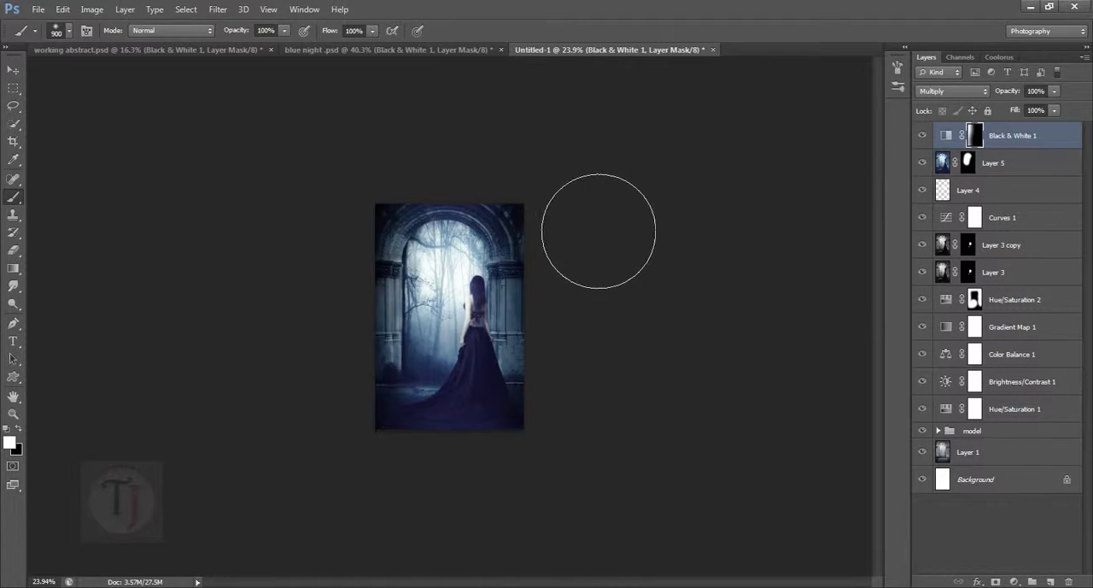
- Lower the Black & White 1 layer's opacity to 28% and compare the image with and without the edge darkening
{"action": "scroll", "coordinate": [735, 427], "scroll_direction": "up", "scroll_amount": 5}
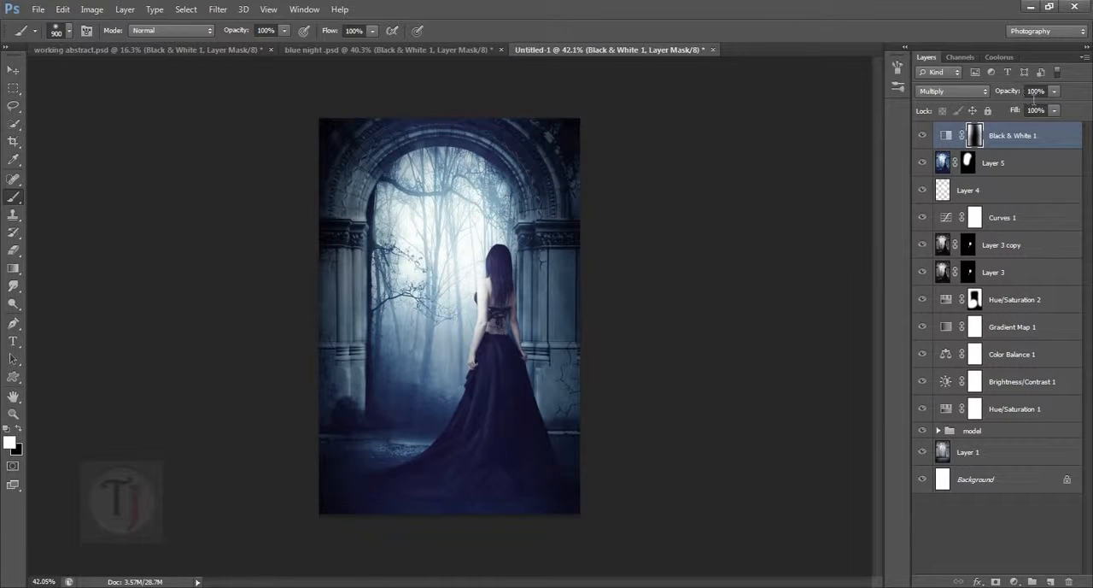
{"action": "left_click_drag", "start_coordinate": [1020, 98], "coordinate": [964, 94]}
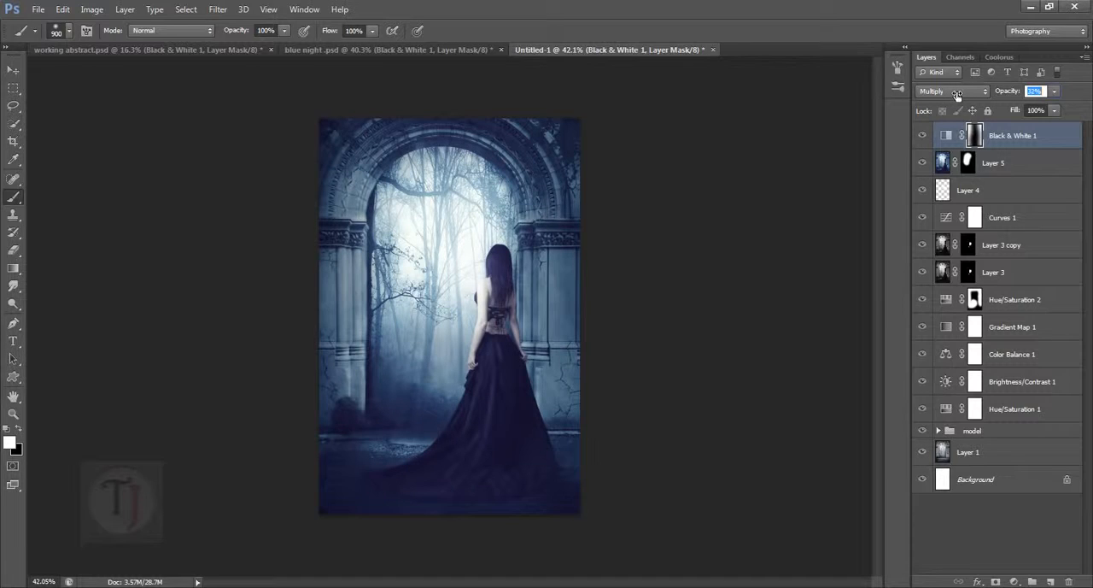
{"action": "left_click", "coordinate": [925, 136]}
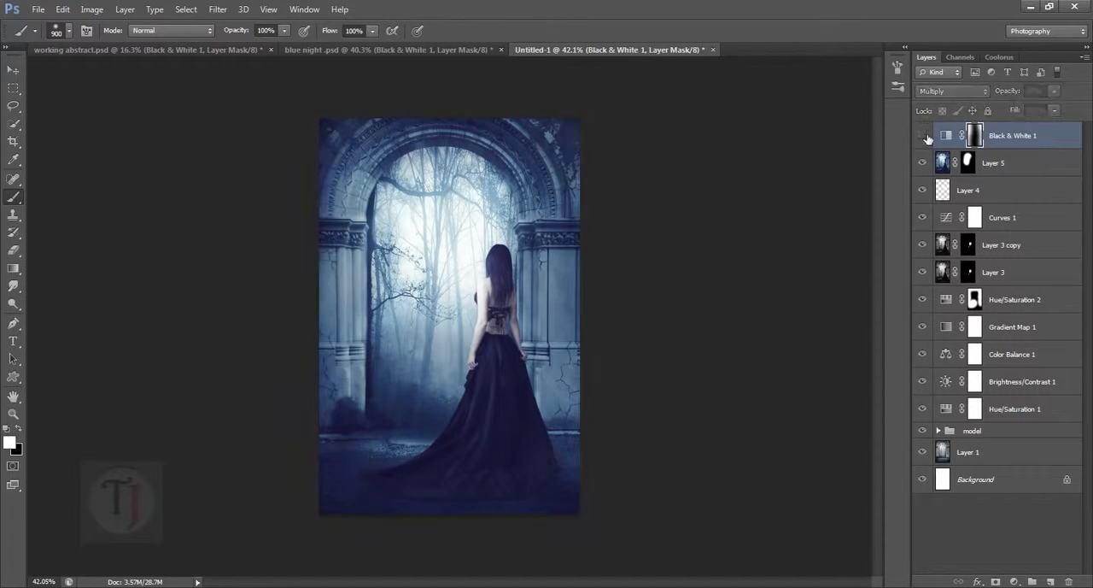
{"action": "left_click", "coordinate": [924, 137]}
{"action": "left_click", "coordinate": [924, 138]}
{"action": "left_click", "coordinate": [924, 138]}
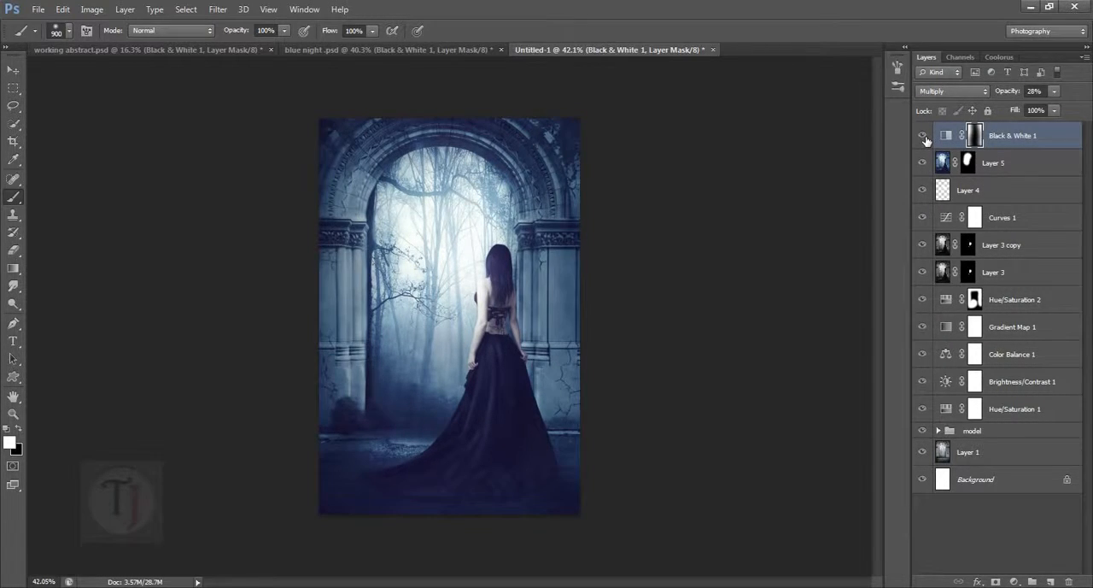
{"action": "left_click", "coordinate": [924, 137]}
{"action": "left_click", "coordinate": [924, 136]}
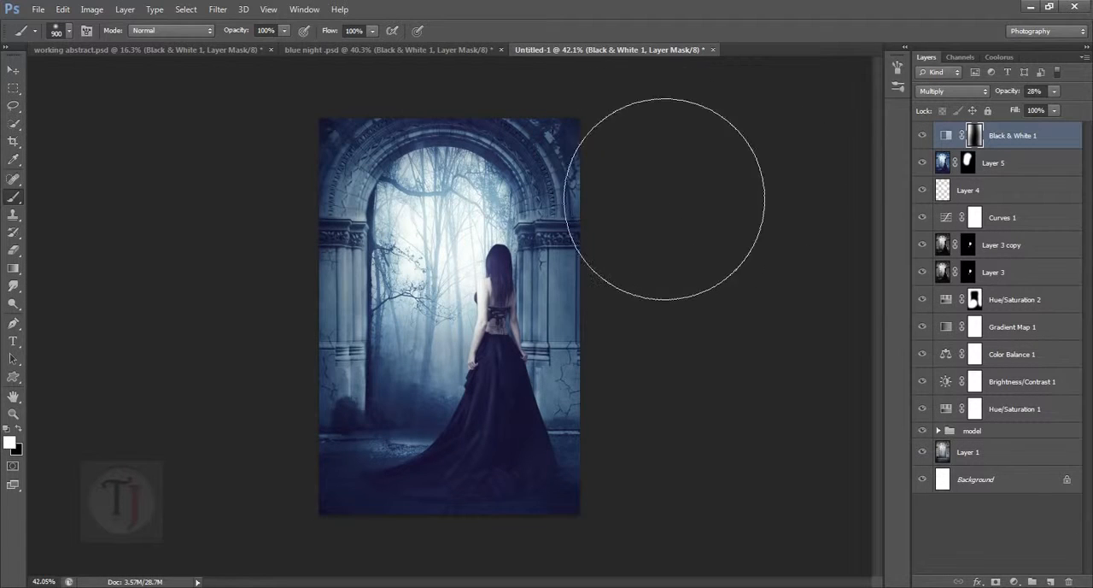
- Compare the composite with blue night .psd and examine the Gradient Map 1 layer in Untitled-1
{"action": "left_click", "coordinate": [427, 49]}
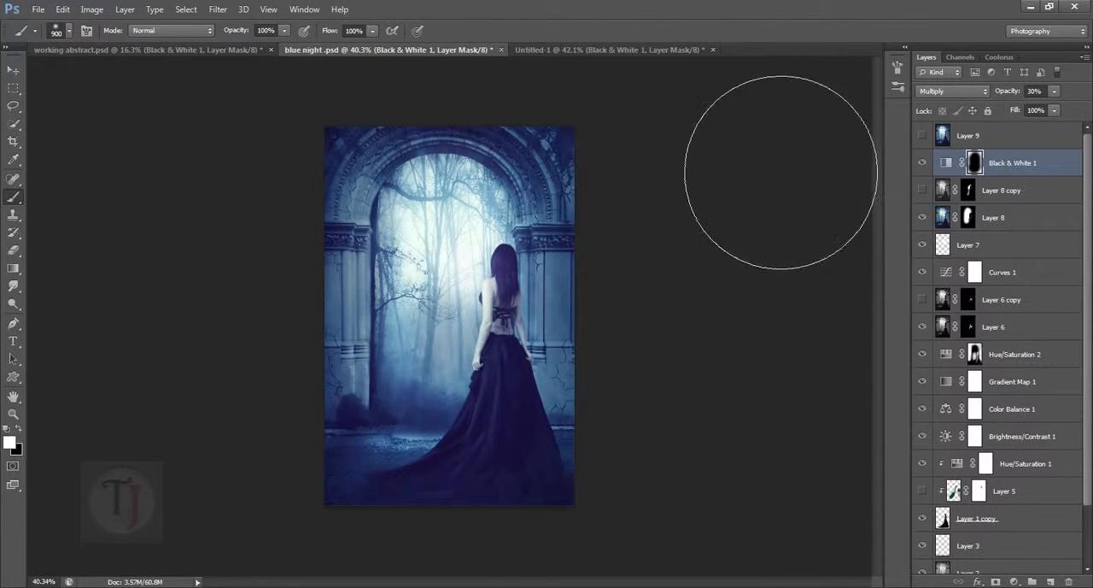
{"action": "left_click", "coordinate": [661, 50]}
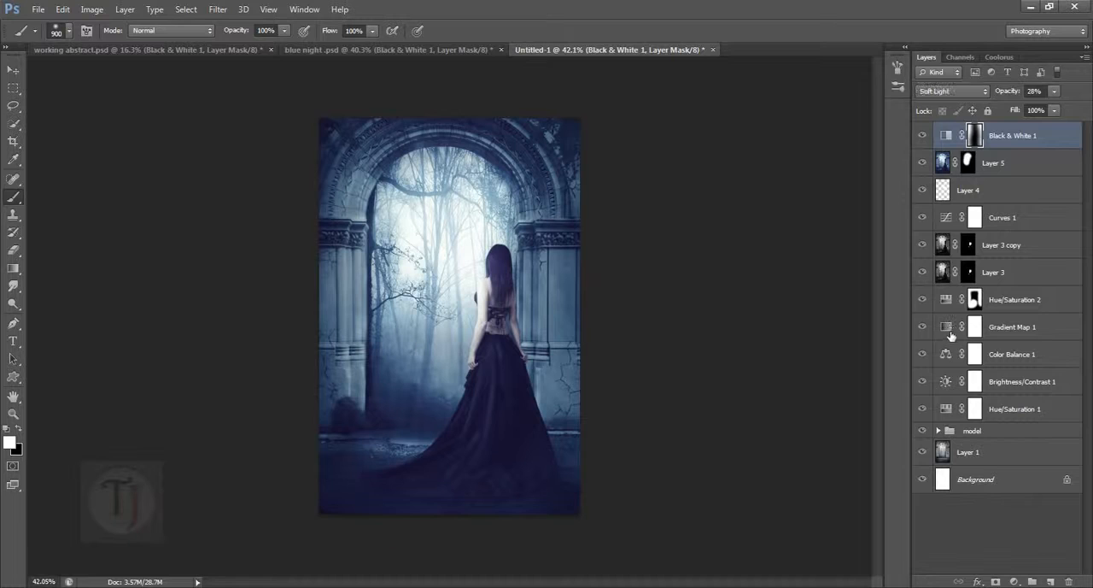
{"action": "left_click", "coordinate": [938, 327]}
{"action": "left_click", "coordinate": [924, 327]}
{"action": "left_click", "coordinate": [924, 327]}
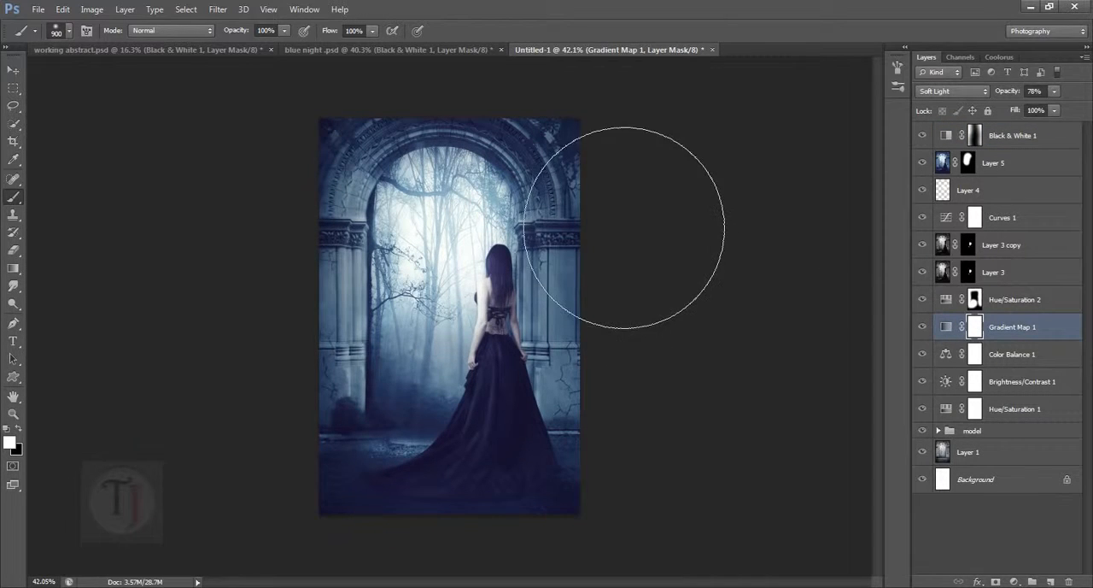
- Add a Vibrance adjustment layer above Black & White 1 and increase its vibrance to enrich the blue tones
{"action": "left_click", "coordinate": [1029, 143]}
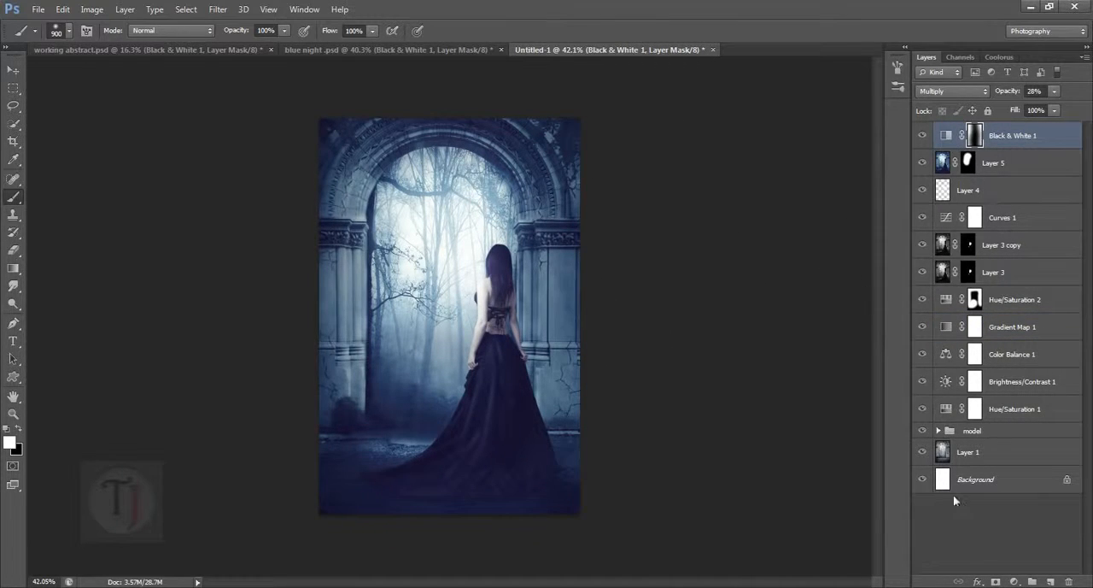
{"action": "left_click", "coordinate": [1015, 582]}
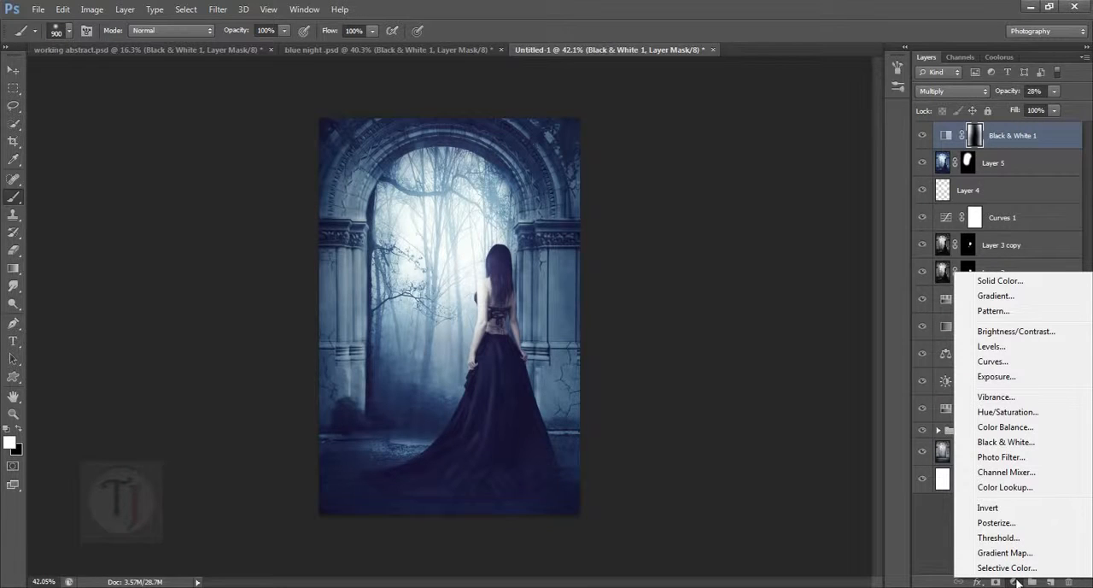
{"action": "left_click", "coordinate": [996, 397]}
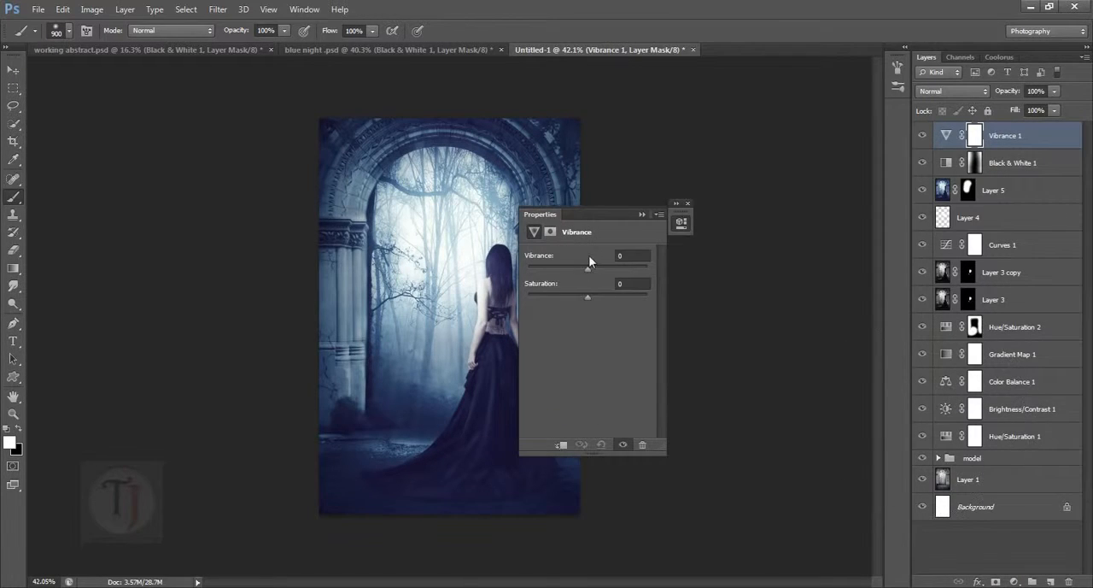
{"action": "left_click", "coordinate": [681, 221]}
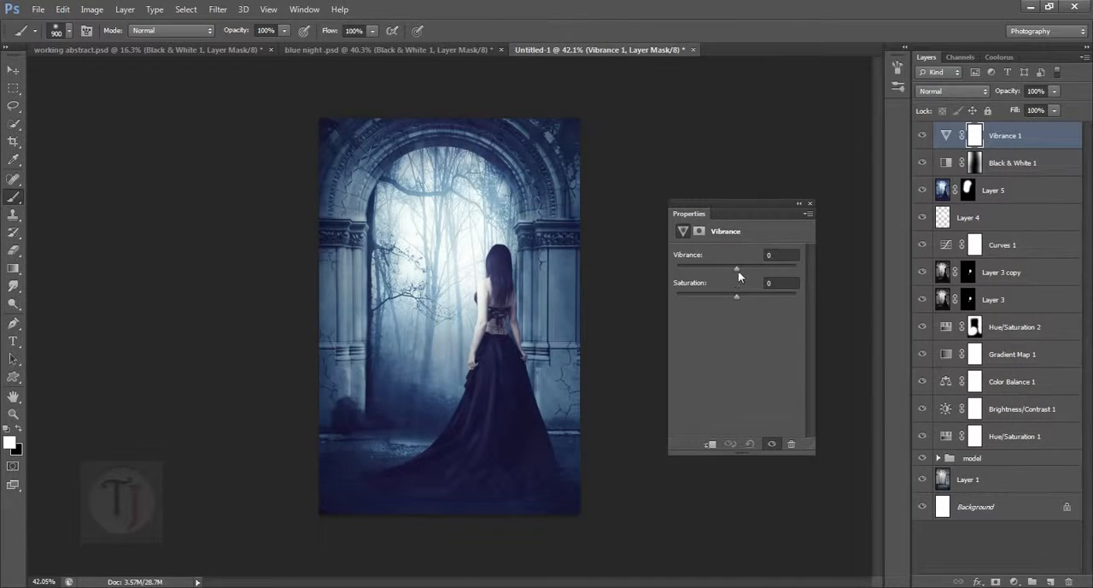
{"action": "left_click_drag", "start_coordinate": [738, 271], "coordinate": [762, 269]}
{"action": "left_click", "coordinate": [802, 205]}
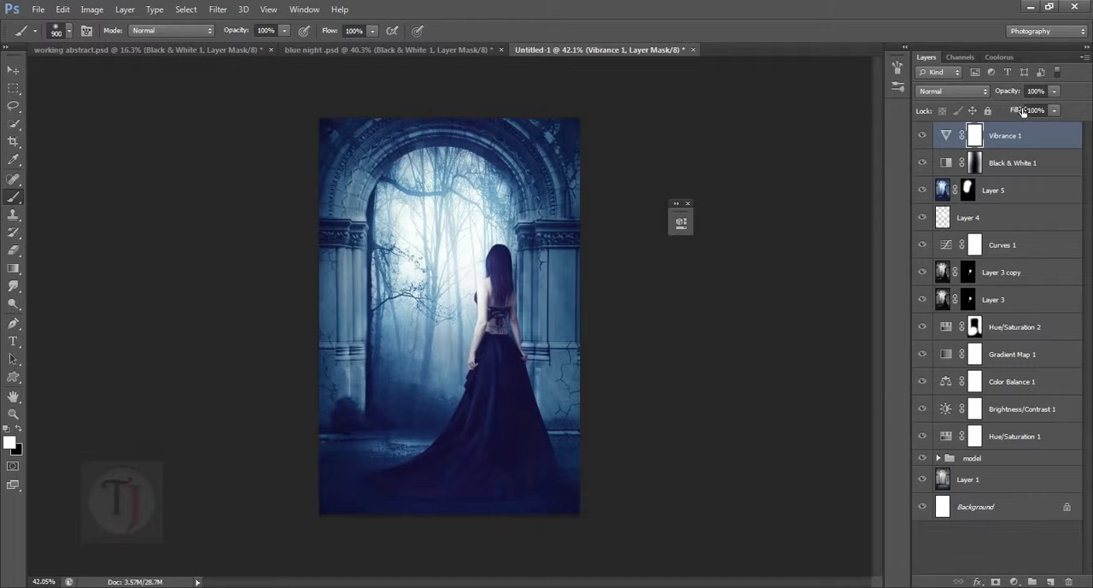
- Lower the Vibrance 1 layer's opacity to 74% and compare the composite and its layer stack with blue night .psd
{"action": "mouse_move", "coordinate": [1017, 96]}
{"action": "left_mouse_down"}
{"action": "mouse_move", "coordinate": [984, 99]}
{"action": "mouse_move", "coordinate": [1001, 98]}
{"action": "left_mouse_up"}
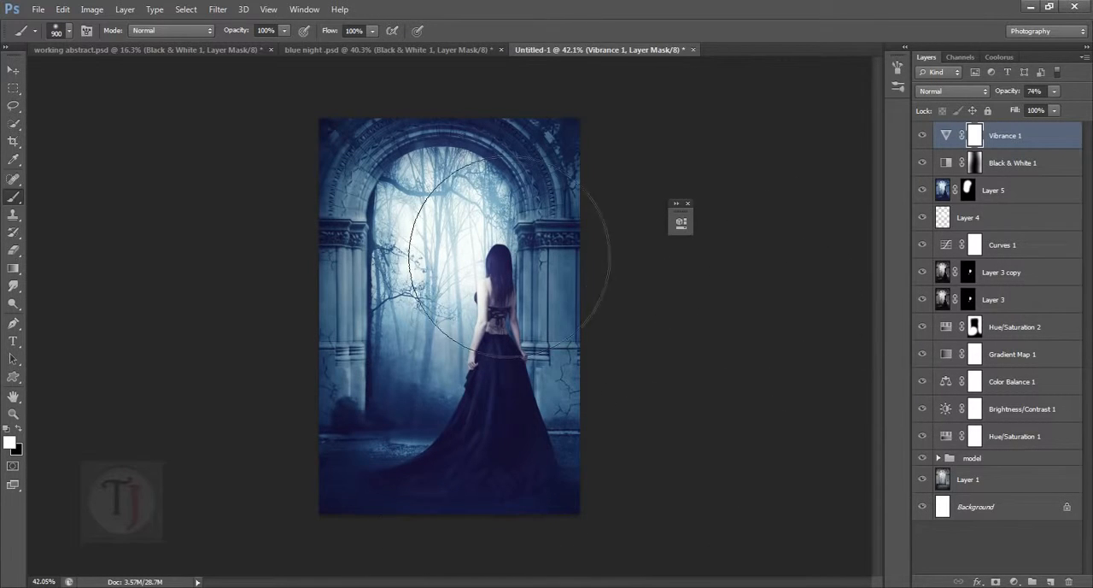
{"action": "left_click", "coordinate": [403, 48]}
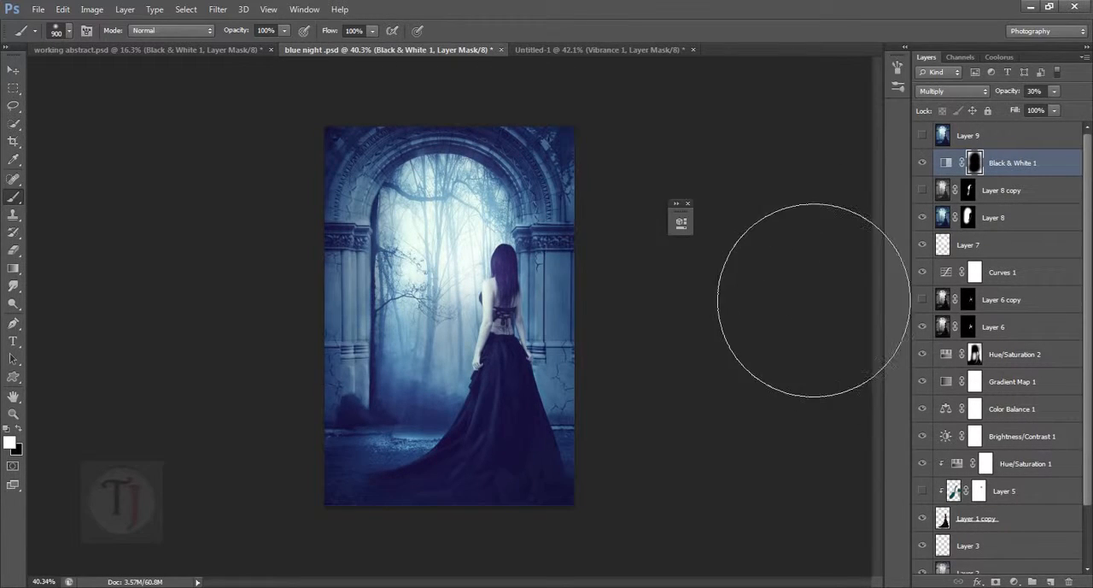
{"action": "left_click", "coordinate": [689, 205]}
{"action": "scroll", "coordinate": [1011, 437], "scroll_direction": "down", "scroll_amount": 2}
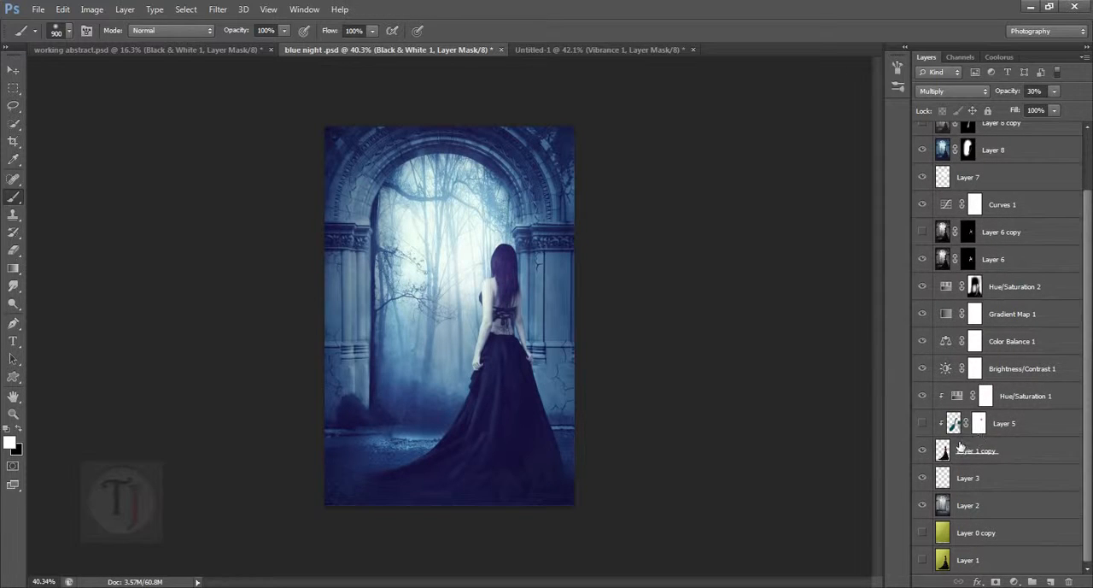
{"action": "scroll", "coordinate": [1006, 468], "scroll_direction": "up", "scroll_amount": 2}
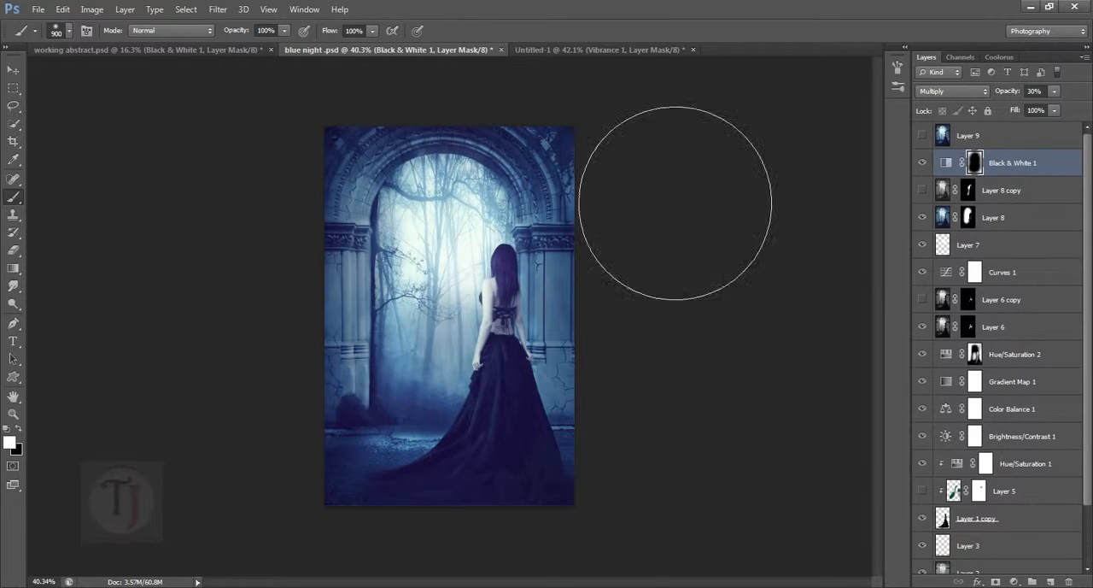
{"action": "left_click", "coordinate": [610, 49]}
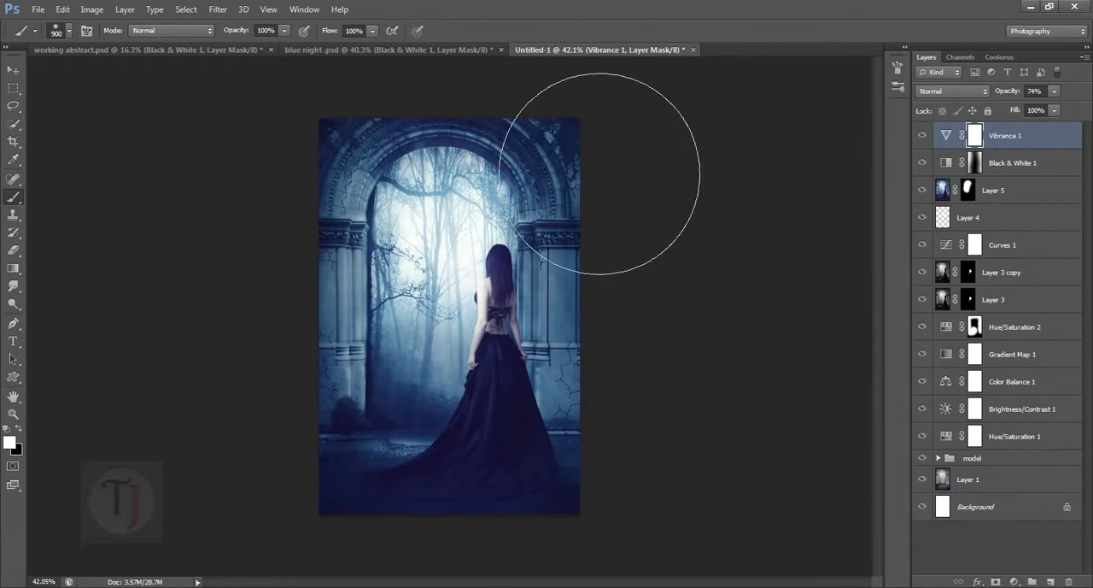
- Examine the clipped Layer 5 on the woman's dress in blue night .psd by toggling its visibility at close range
{"action": "left_click", "coordinate": [432, 49]}
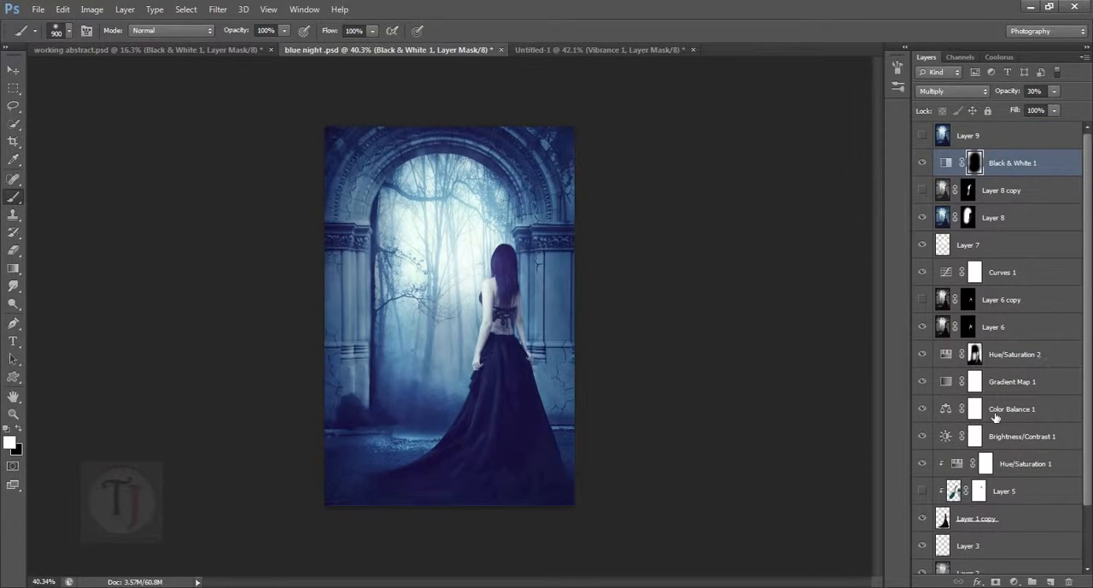
{"action": "left_click", "coordinate": [955, 494]}
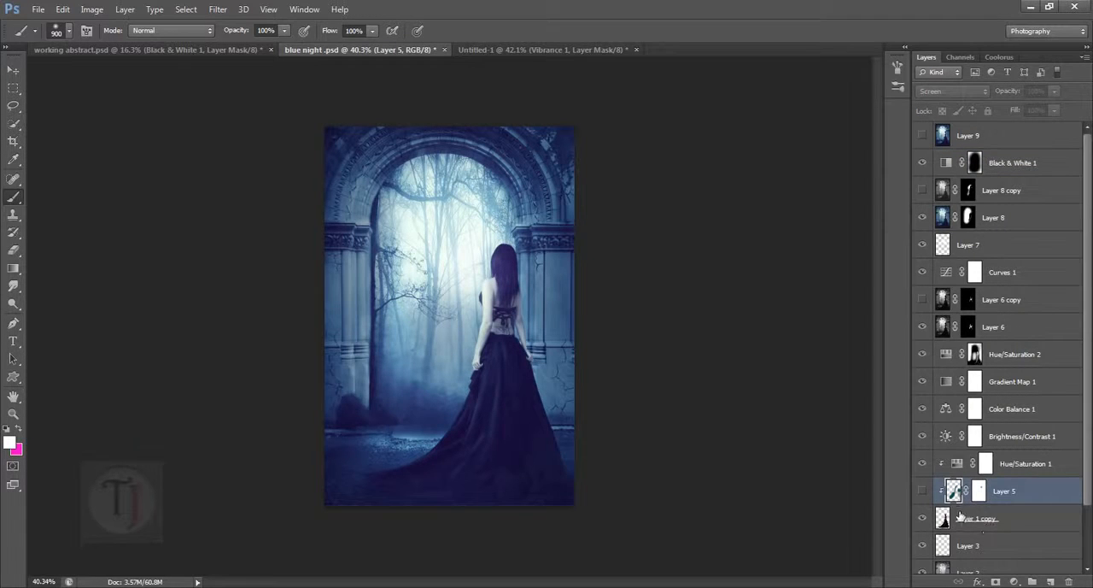
{"action": "left_click", "coordinate": [923, 494]}
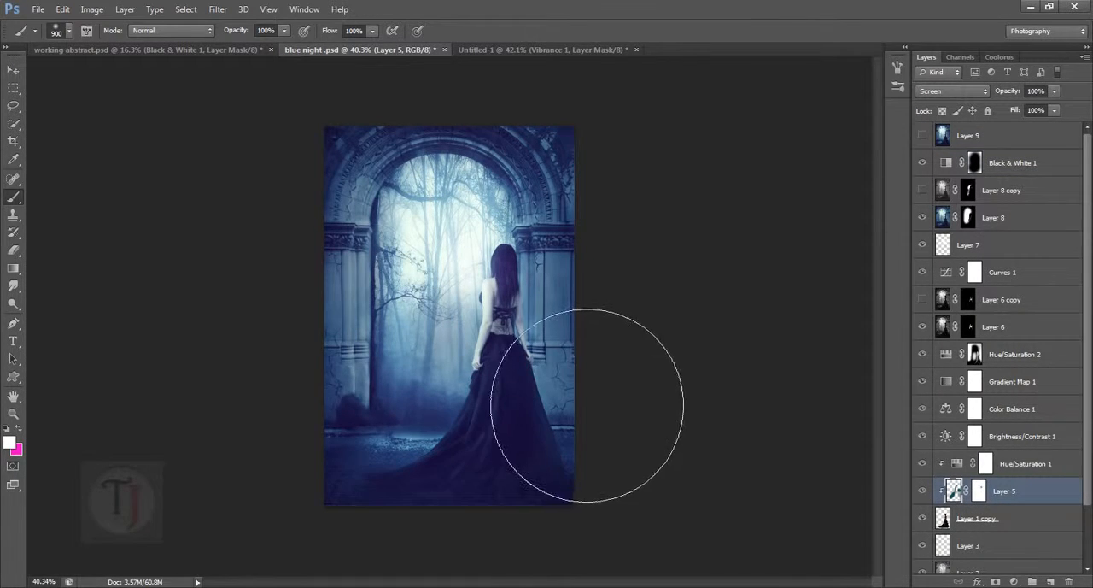
{"action": "scroll", "coordinate": [519, 388], "scroll_direction": "up", "scroll_amount": 5}
{"action": "left_click_drag", "start_coordinate": [519, 387], "coordinate": [620, 101]}
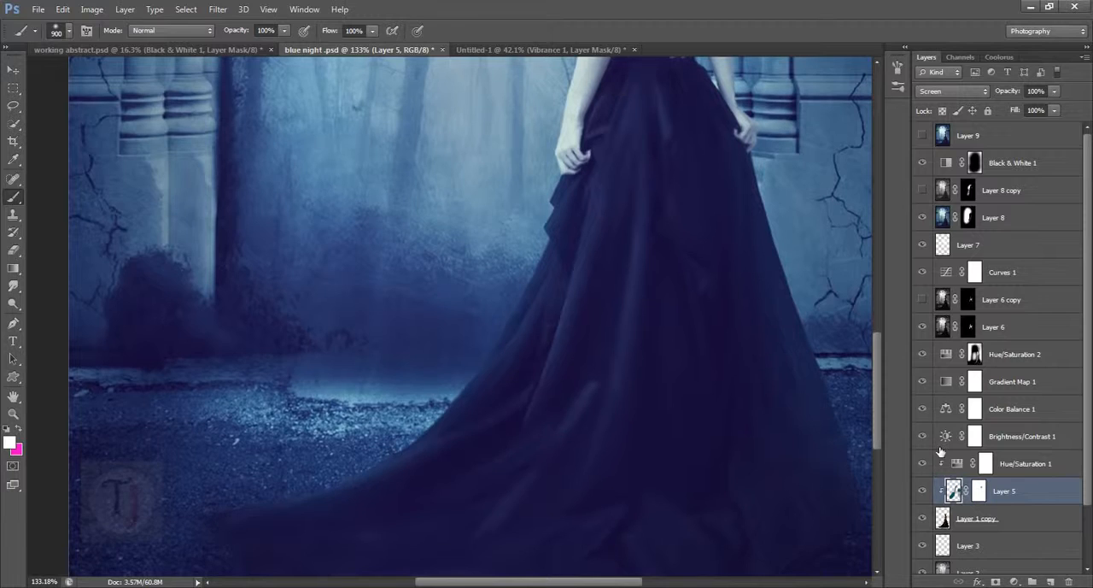
{"action": "left_click", "coordinate": [922, 493]}
{"action": "left_click", "coordinate": [921, 493]}
- Switch back to Untitled-1, expand the model group and add a new empty layer directly above Layer 2
{"action": "left_click", "coordinate": [554, 50]}
{"action": "scroll", "coordinate": [680, 322], "scroll_direction": "down", "scroll_amount": 3}
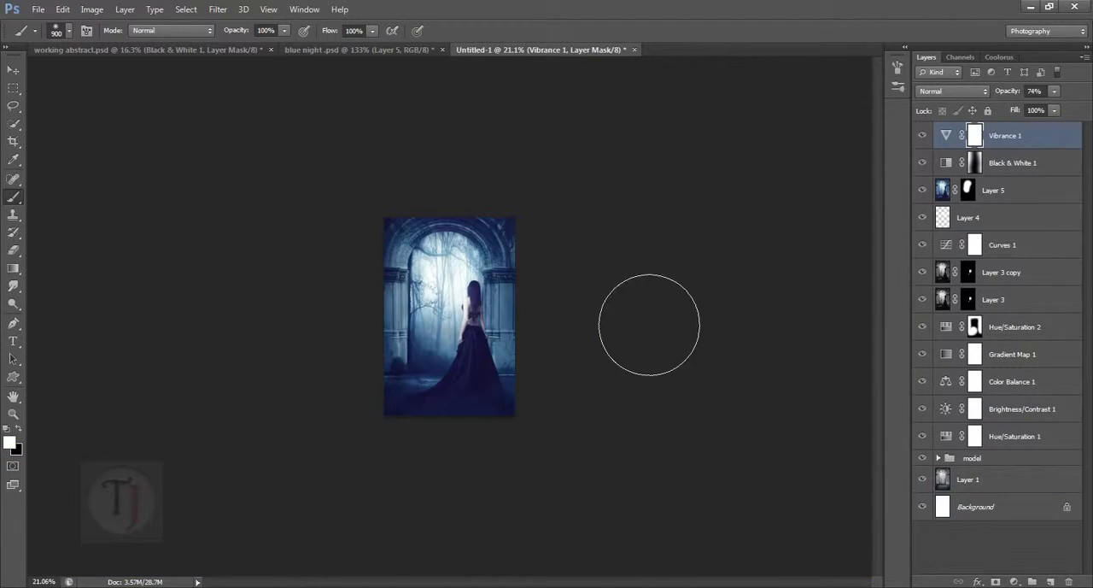
{"action": "scroll", "coordinate": [649, 325], "scroll_direction": "up", "scroll_amount": 1}
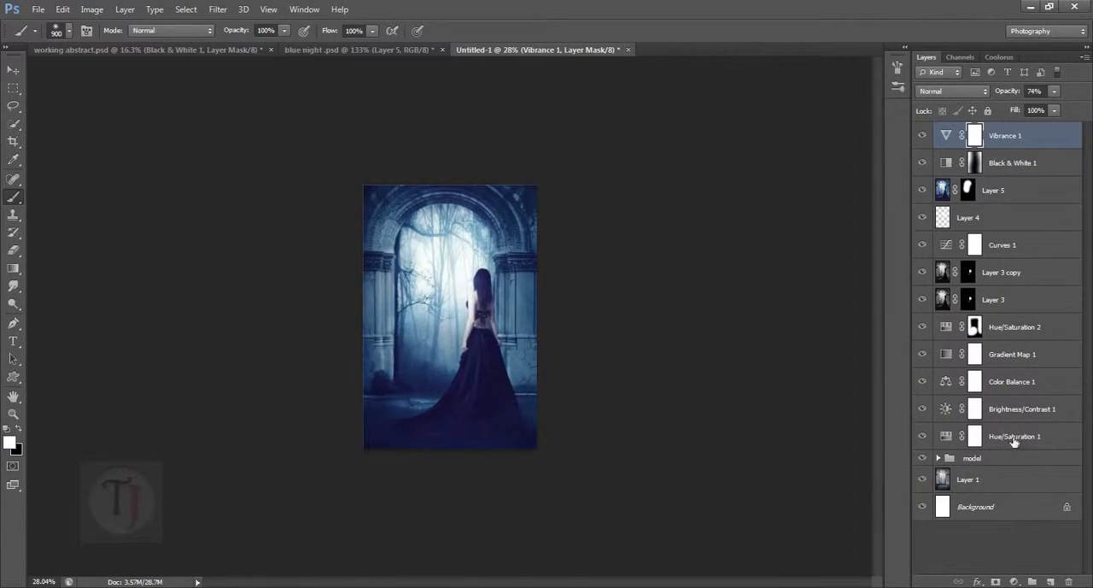
{"action": "left_click", "coordinate": [938, 458]}
{"action": "scroll", "coordinate": [1019, 497], "scroll_direction": "down", "scroll_amount": 1}
{"action": "left_click", "coordinate": [1005, 487]}
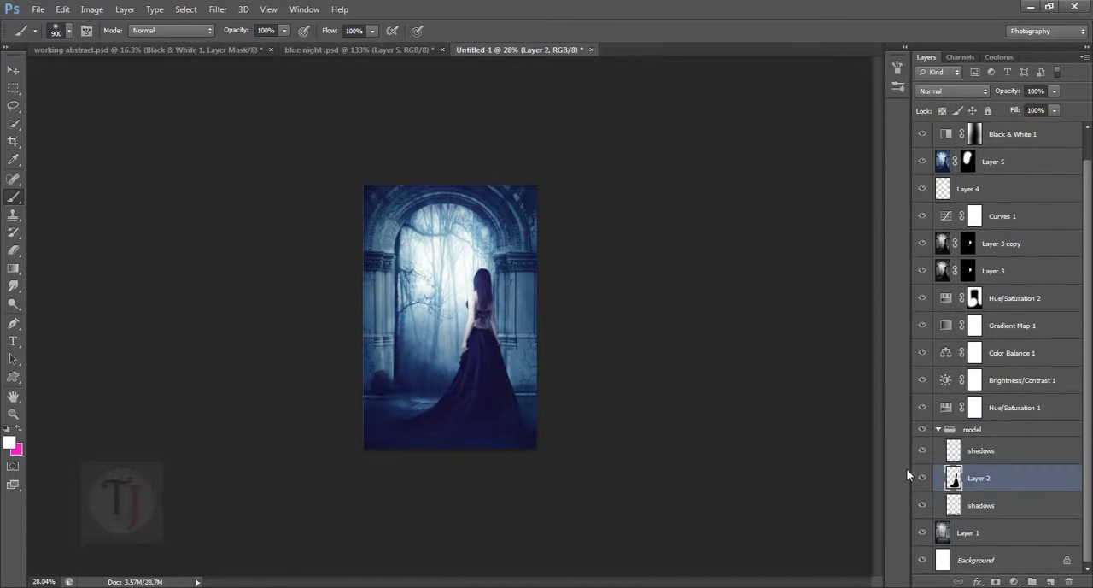
{"action": "left_click", "coordinate": [922, 478]}
{"action": "left_click", "coordinate": [922, 479]}
{"action": "left_click", "coordinate": [1056, 582]}
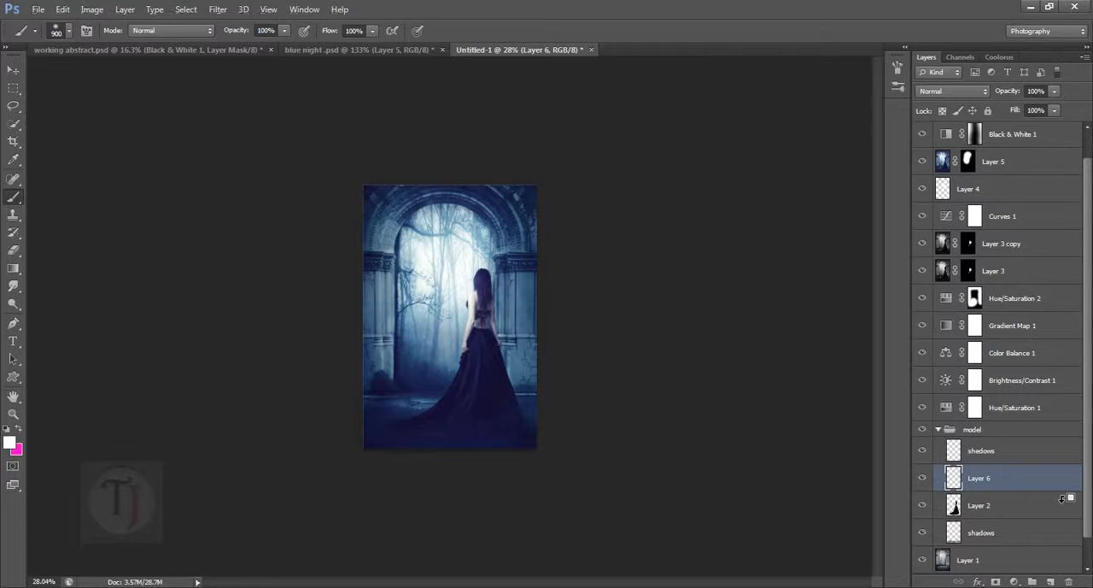
- Clip the new empty layer to Layer 2, trying out releasing and reapplying the clipping mask
{"action": "left_click", "coordinate": [1061, 499], "text": "alt"}
{"action": "right_click", "coordinate": [1031, 486]}
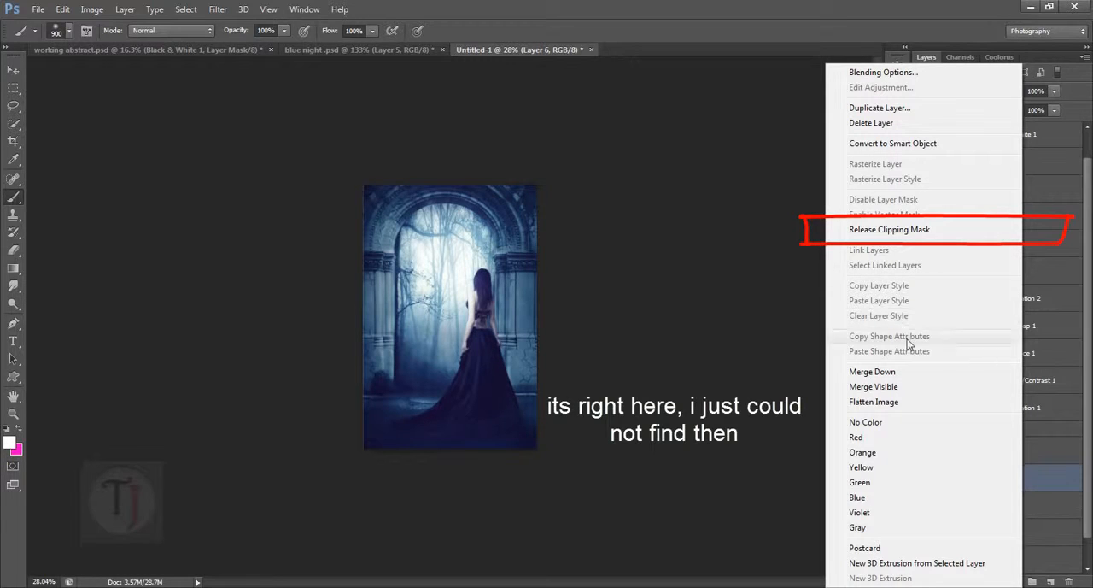
{"action": "left_click", "coordinate": [1054, 485]}
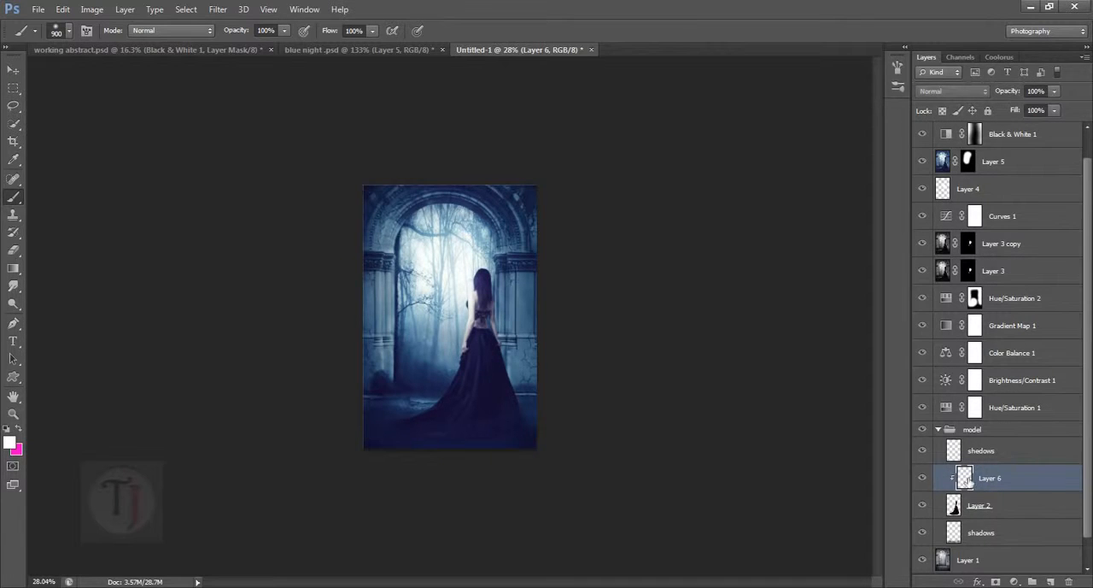
{"action": "left_click", "coordinate": [1067, 492], "text": "alt"}
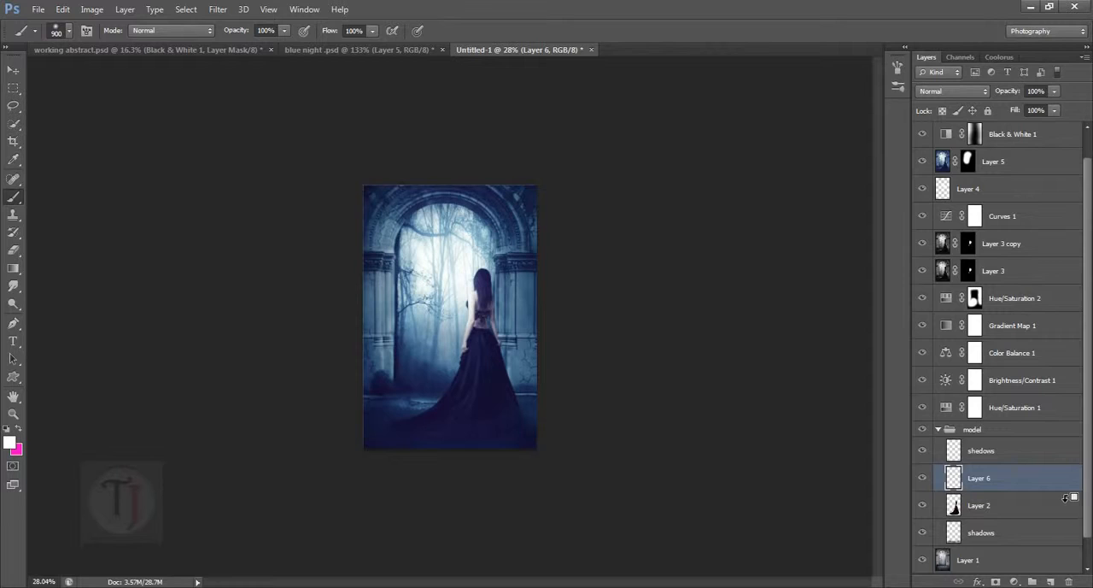
{"action": "left_click", "coordinate": [1066, 495], "text": "alt"}
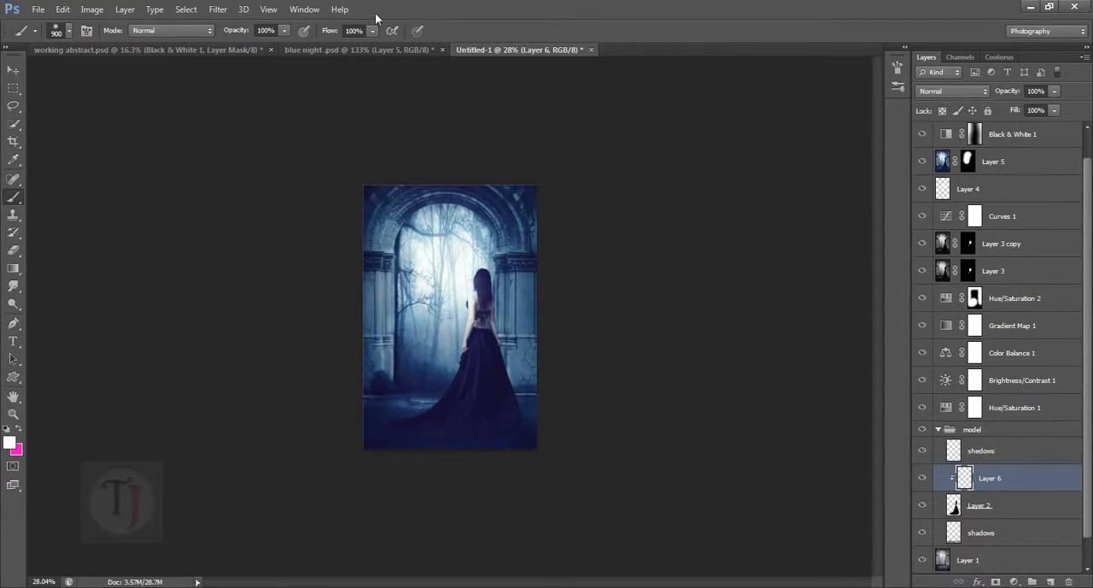
- In blue night .psd, set Layer 5 to Normal blending, isolate it with the model and sample the dress's dark teal as the foreground colour
{"action": "left_click", "coordinate": [313, 48]}
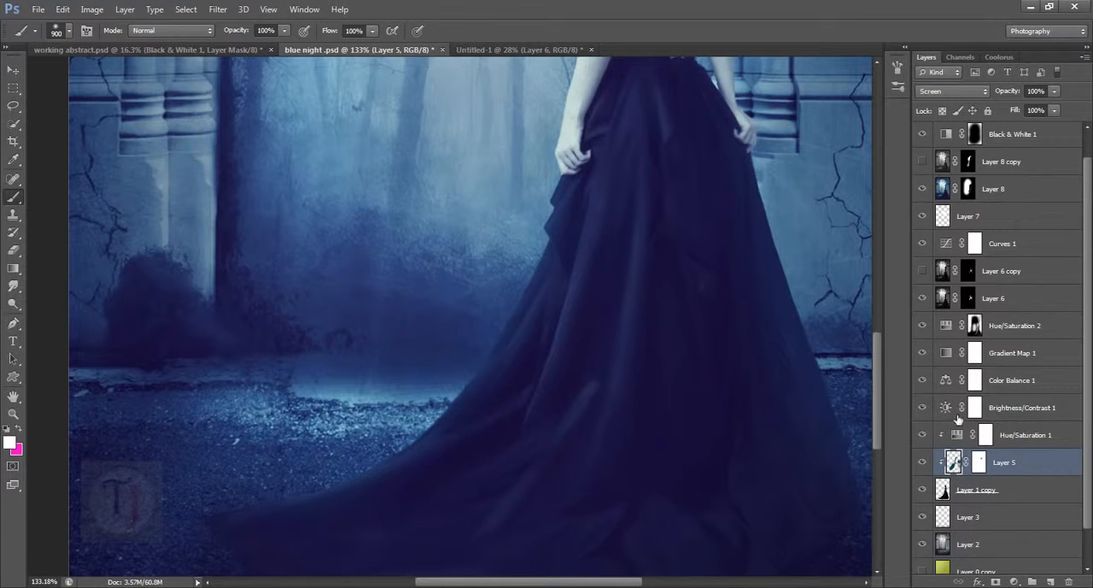
{"action": "left_click", "coordinate": [971, 88]}
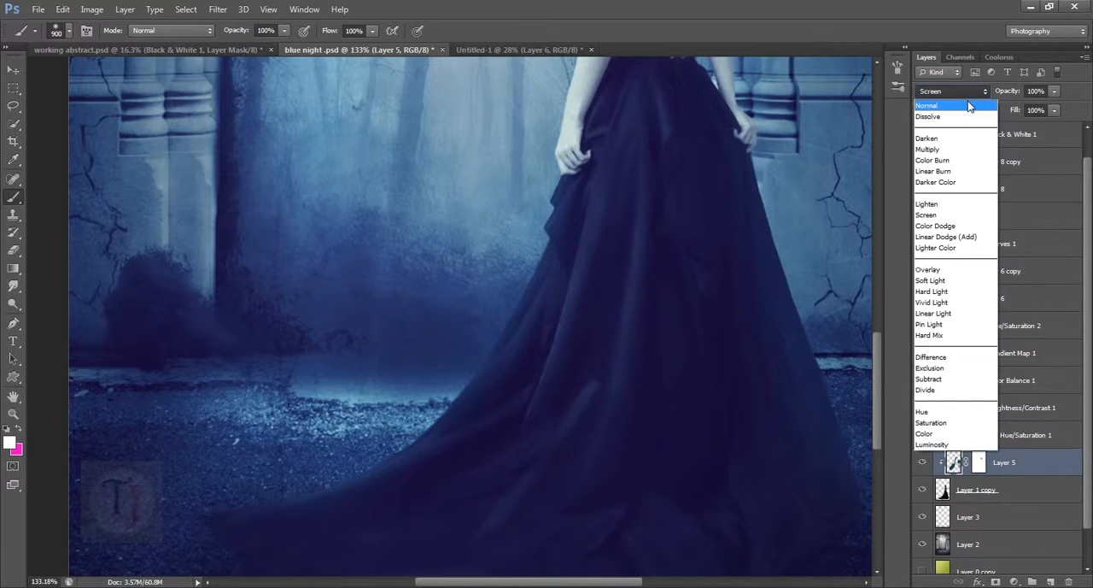
{"action": "left_click", "coordinate": [940, 106]}
{"action": "key", "text": "alt"}
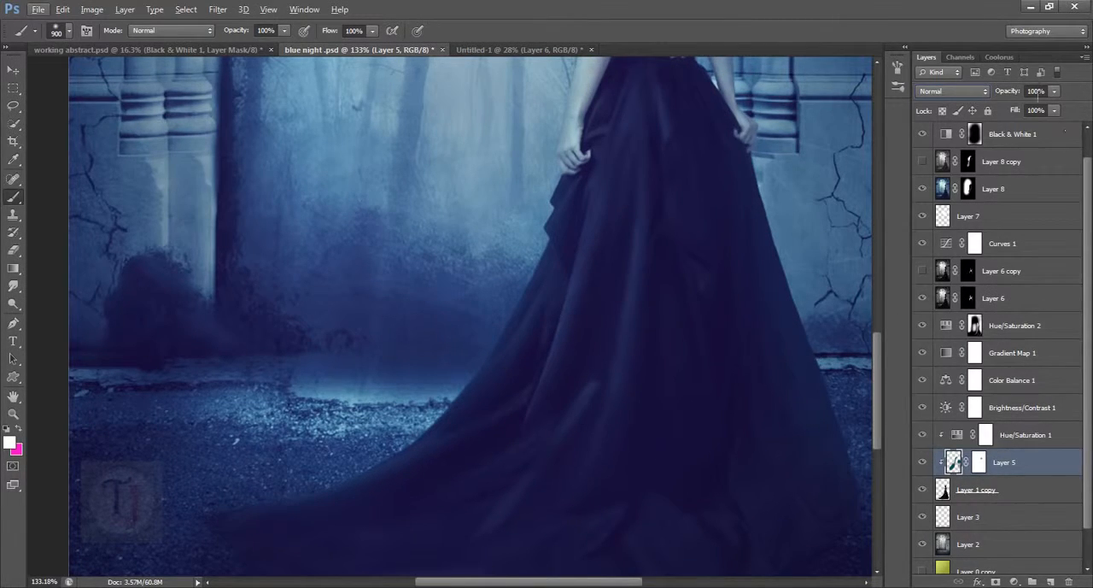
{"action": "left_click", "coordinate": [922, 461], "text": "alt"}
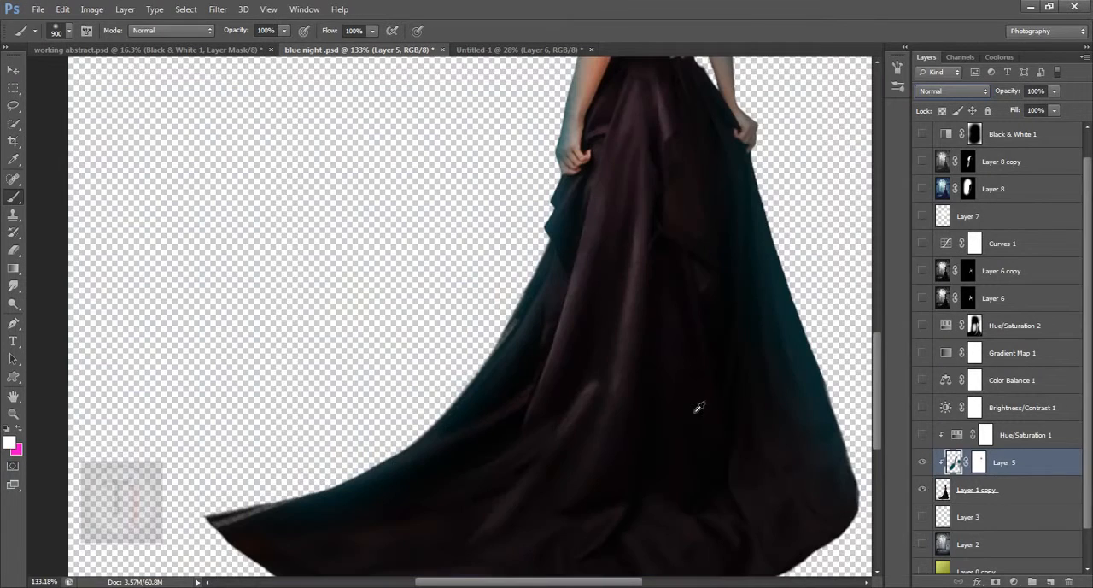
{"action": "left_click", "coordinate": [474, 406]}
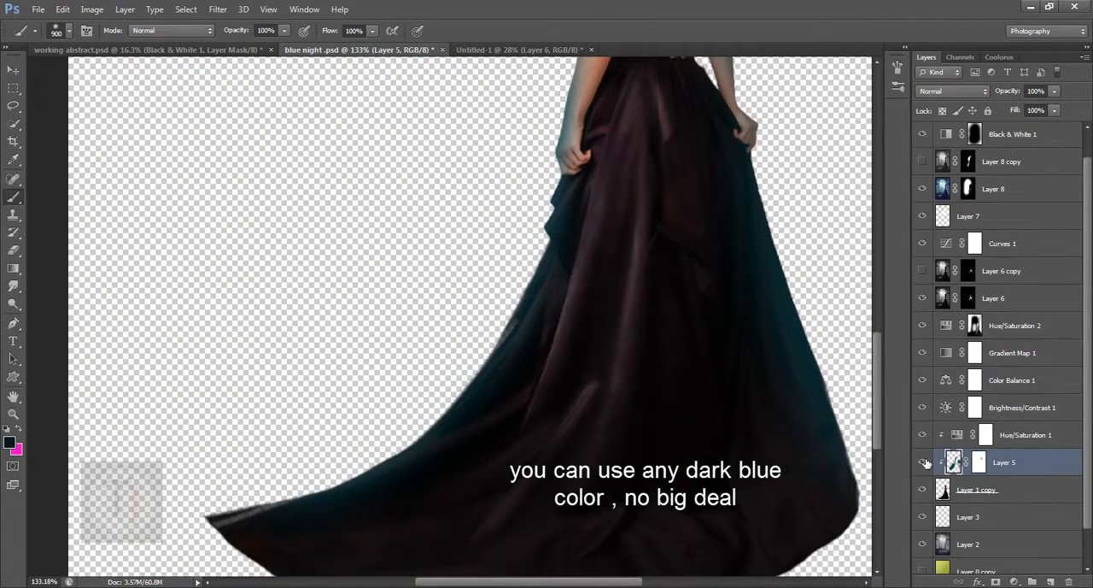
{"action": "left_click", "coordinate": [922, 462], "text": "alt"}
- In Untitled-1, paint the sampled dark teal along the dress's left edge on the clipped layer with a 200 px brush
{"action": "left_click", "coordinate": [529, 49]}
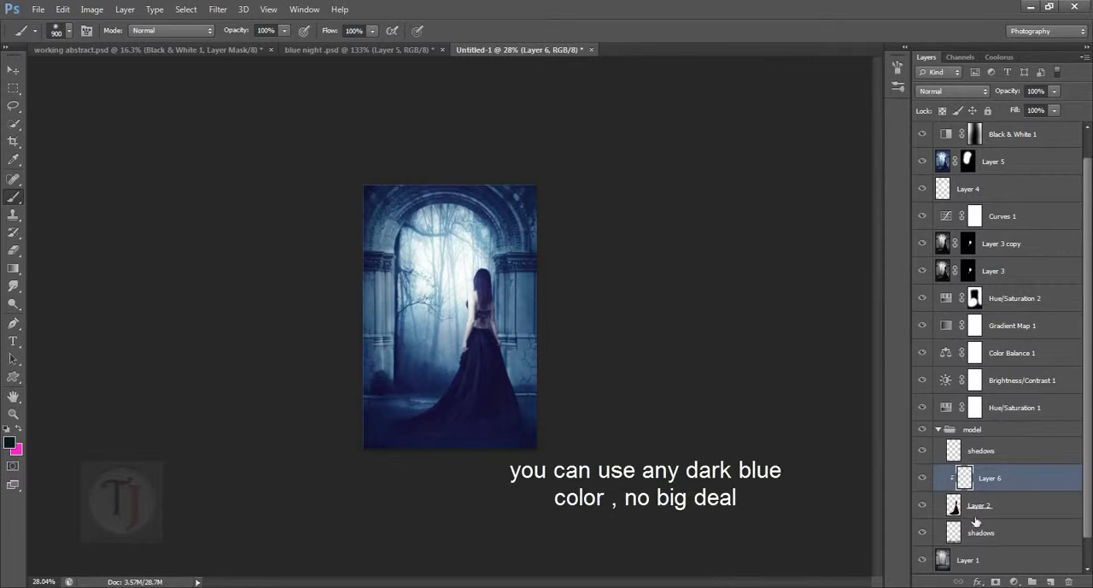
{"action": "scroll", "coordinate": [493, 389], "scroll_direction": "up", "scroll_amount": 4}
{"action": "key", "text": "["}
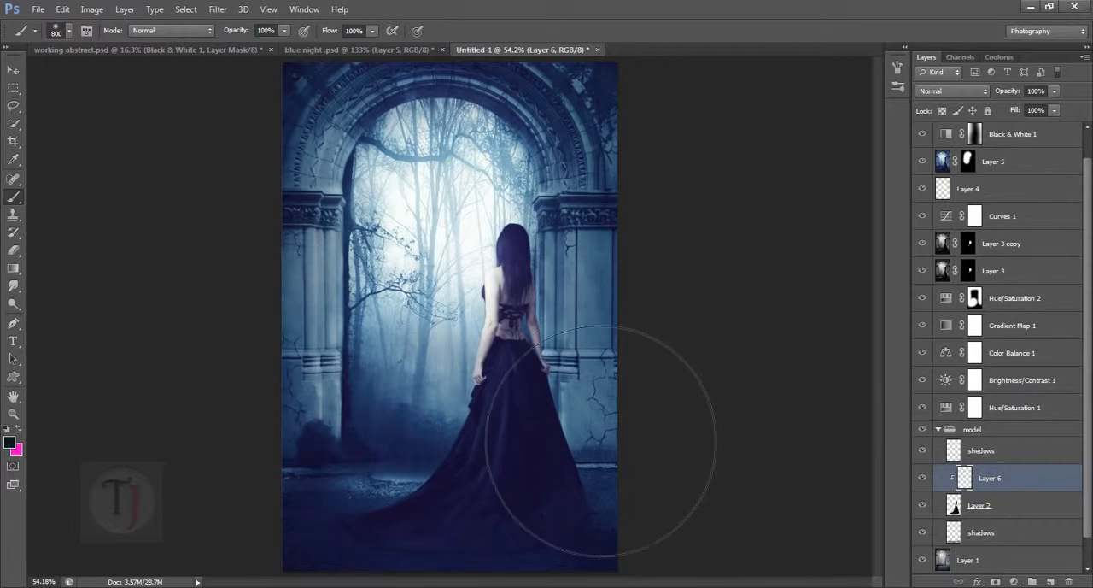
{"action": "key", "text": "["}
{"action": "key", "text": "["}
{"action": "key", "text": "["}
{"action": "key", "text": "["}
{"action": "key", "text": "["}
{"action": "key", "text": "["}
{"action": "key", "text": "["}
{"action": "key", "text": "["}
{"action": "key", "text": "["}
{"action": "scroll", "coordinate": [481, 333], "scroll_direction": "up", "scroll_amount": 4}
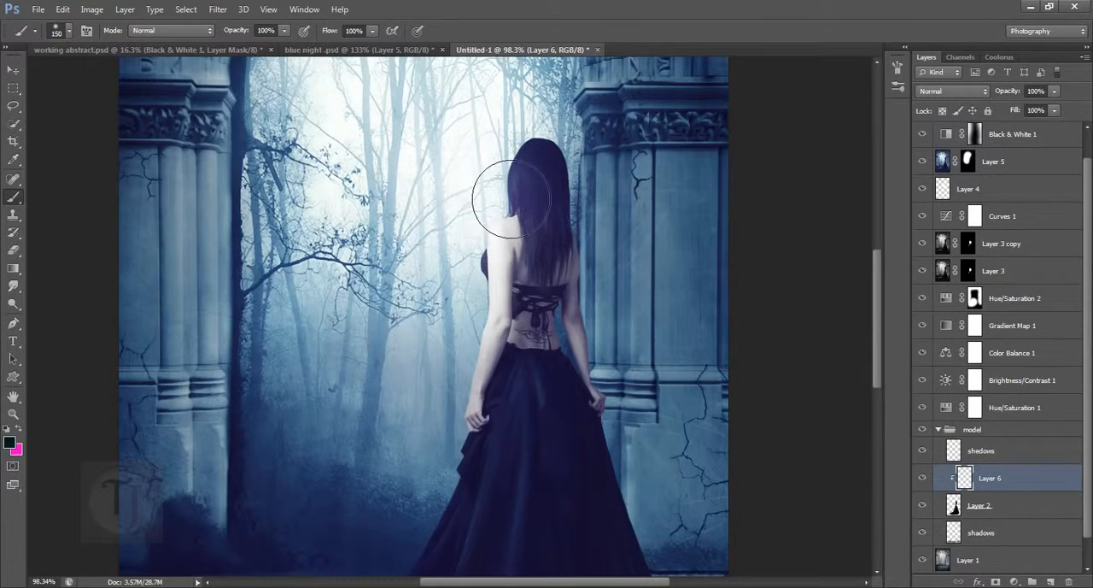
{"action": "key", "text": "]"}
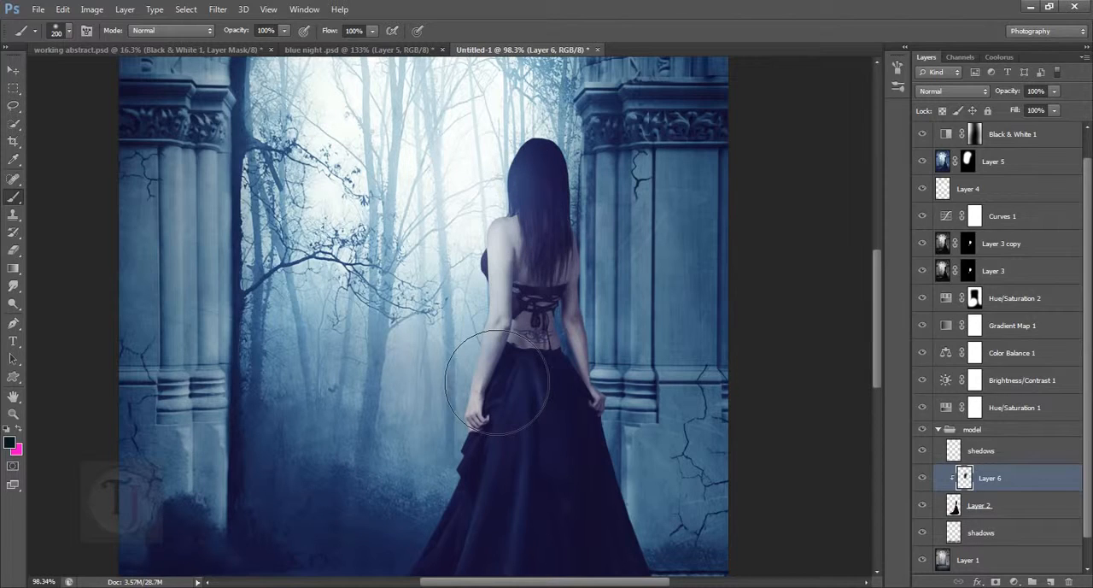
{"action": "left_click_drag", "start_coordinate": [498, 378], "coordinate": [487, 203]}
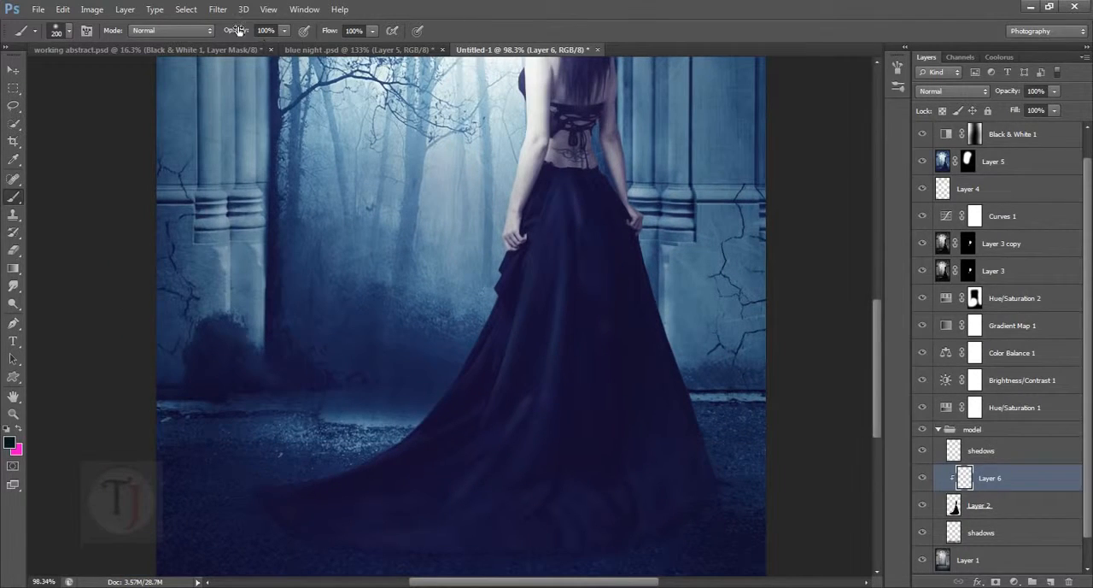
{"action": "left_click_drag", "start_coordinate": [433, 158], "coordinate": [485, 142]}
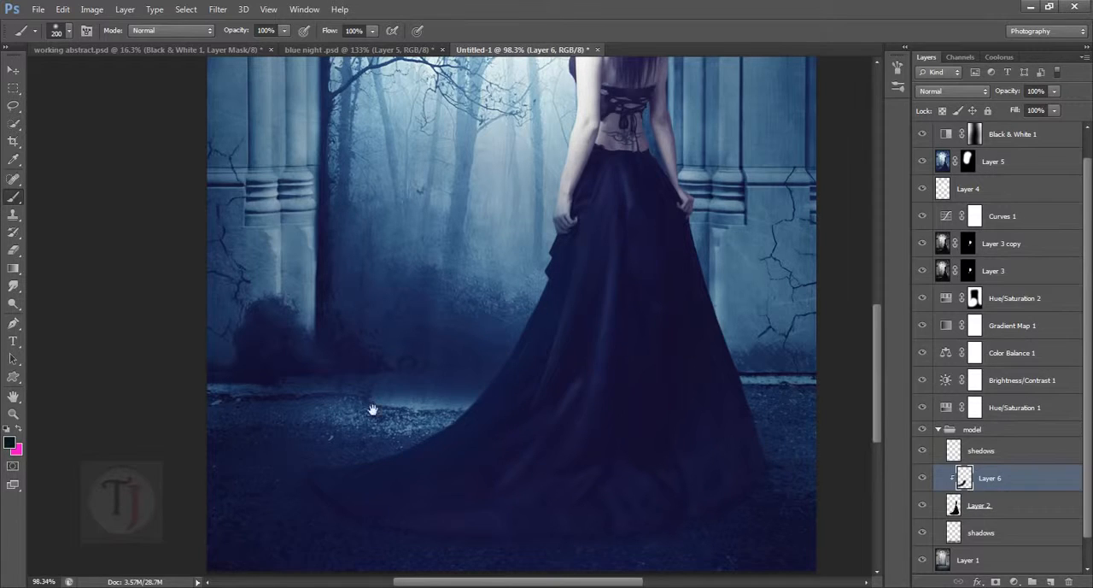
- Continue painting dark teal along the dress's right side and over the woman's arms and hands
{"action": "left_click_drag", "start_coordinate": [485, 421], "coordinate": [417, 444]}
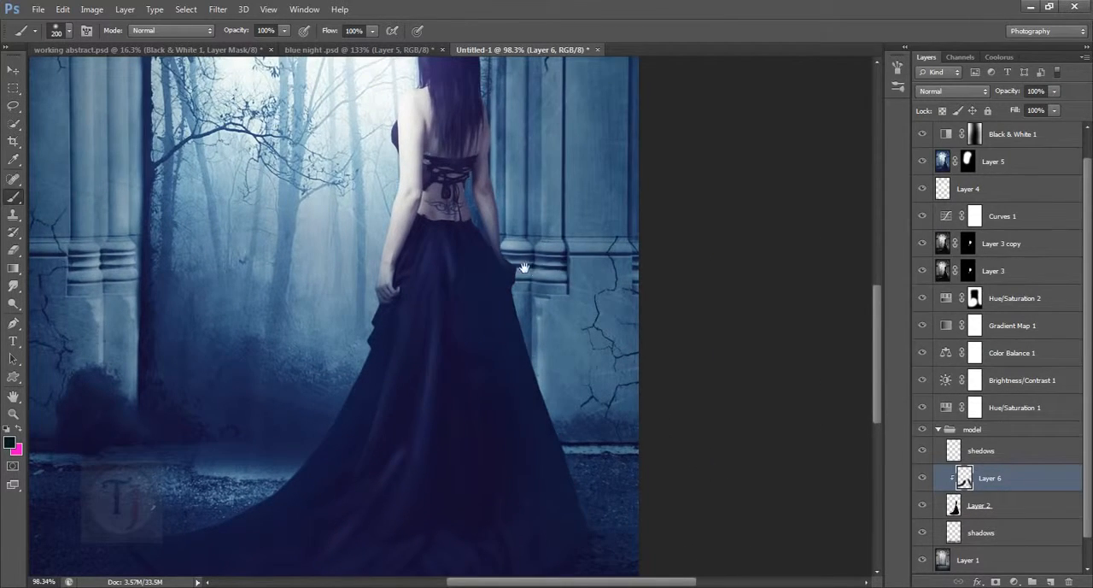
{"action": "left_click_drag", "start_coordinate": [534, 267], "coordinate": [548, 323]}
{"action": "left_click_drag", "start_coordinate": [541, 163], "coordinate": [576, 300]}
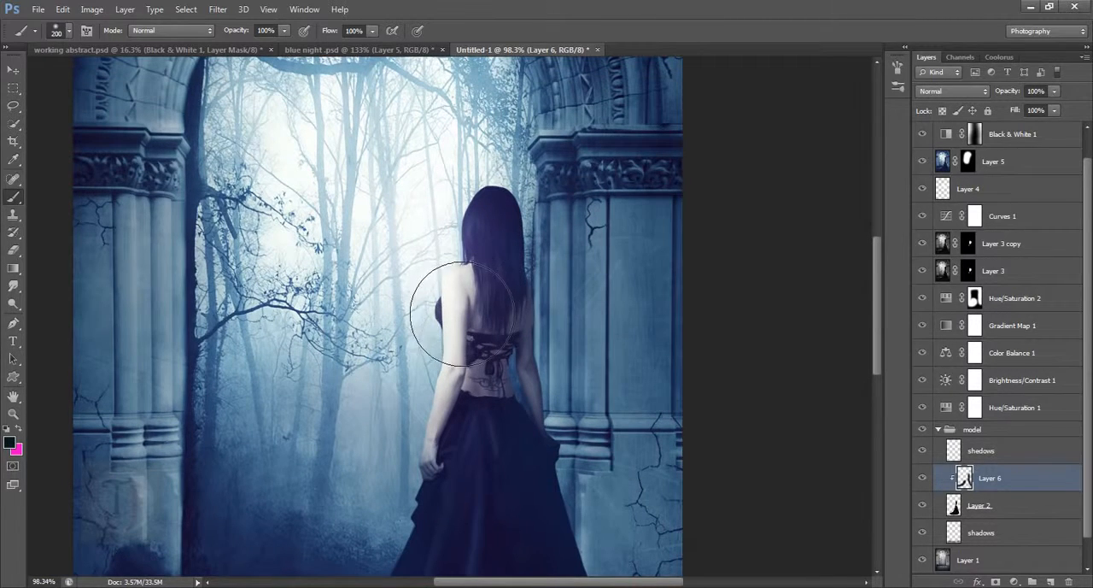
{"action": "left_click_drag", "start_coordinate": [443, 391], "coordinate": [432, 433]}
{"action": "left_click_drag", "start_coordinate": [451, 362], "coordinate": [425, 489]}
{"action": "scroll", "coordinate": [424, 481], "scroll_direction": "down", "scroll_amount": 3}
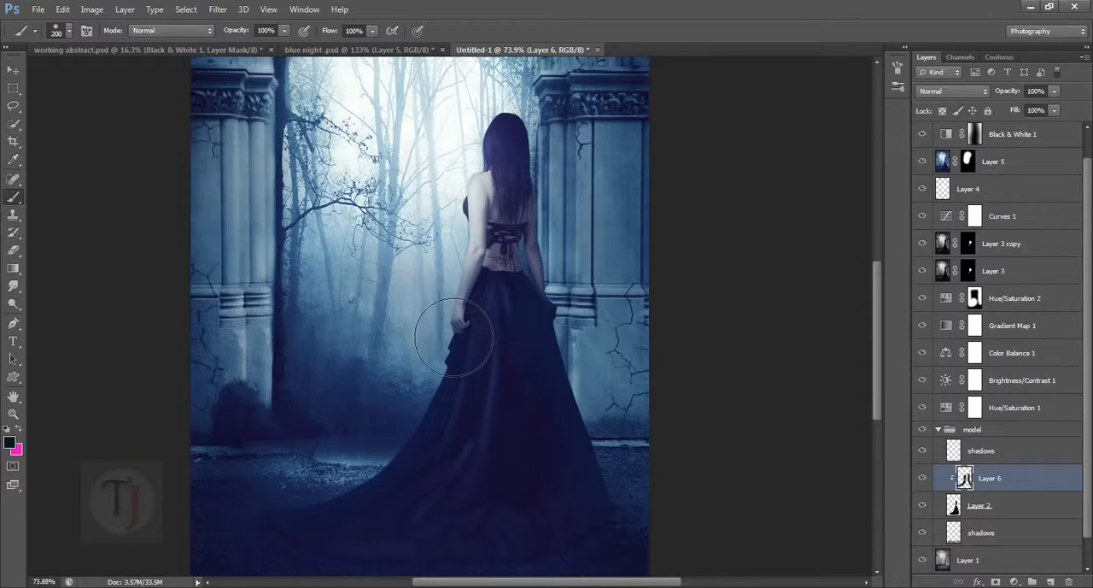
- Set the painted clipped layer's blend mode to Screen and check the lightened model up close and in the full image
{"action": "left_click", "coordinate": [959, 91]}
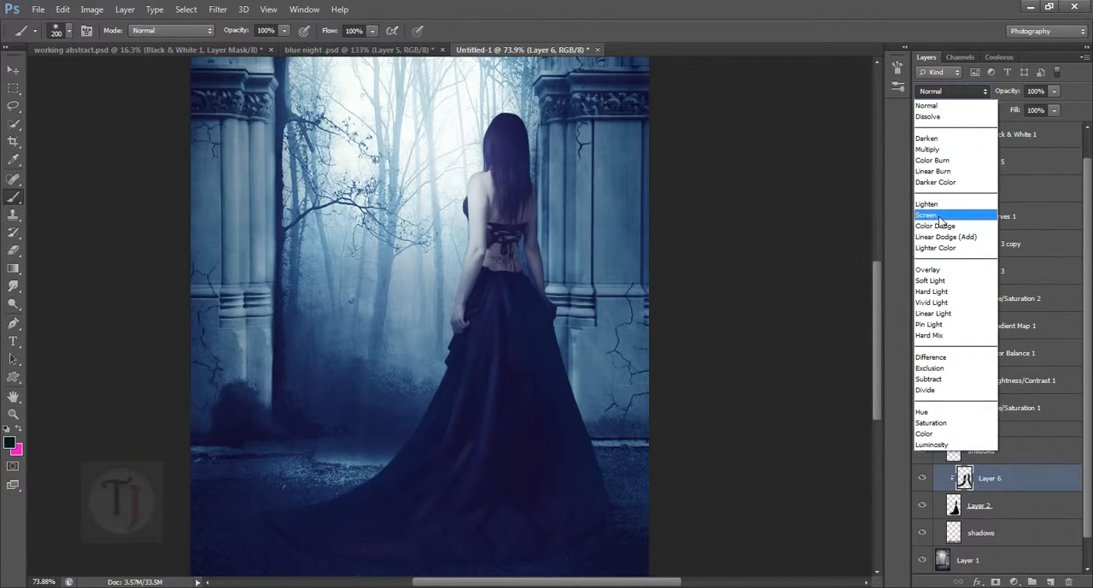
{"action": "left_click", "coordinate": [942, 219]}
{"action": "left_click_drag", "start_coordinate": [598, 323], "coordinate": [595, 286]}
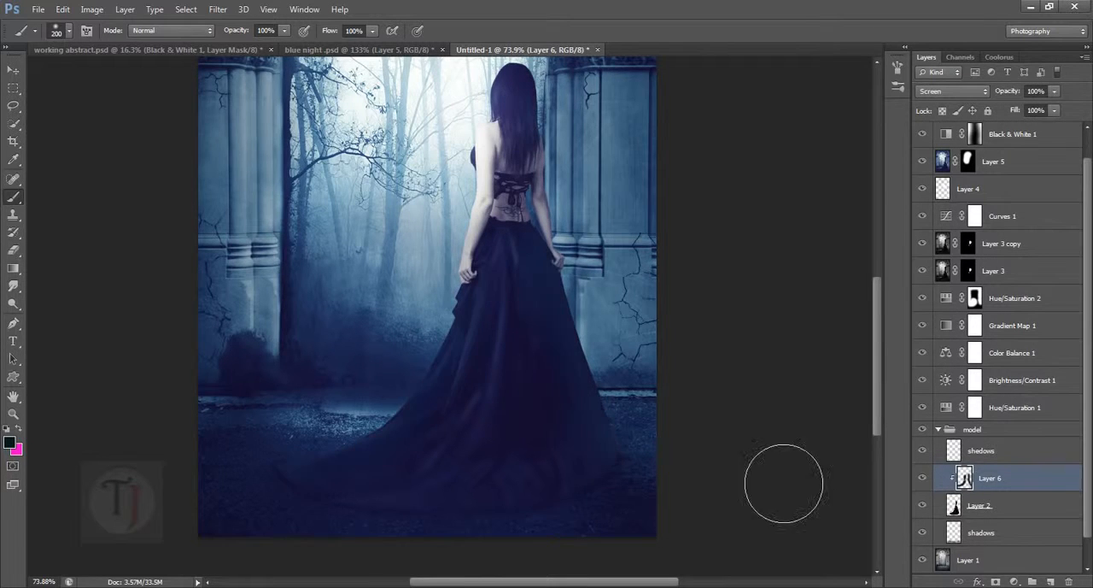
{"action": "scroll", "coordinate": [521, 510], "scroll_direction": "up", "scroll_amount": 3}
{"action": "left_click_drag", "start_coordinate": [586, 147], "coordinate": [466, 497]}
{"action": "scroll", "coordinate": [555, 325], "scroll_direction": "down", "scroll_amount": 5}
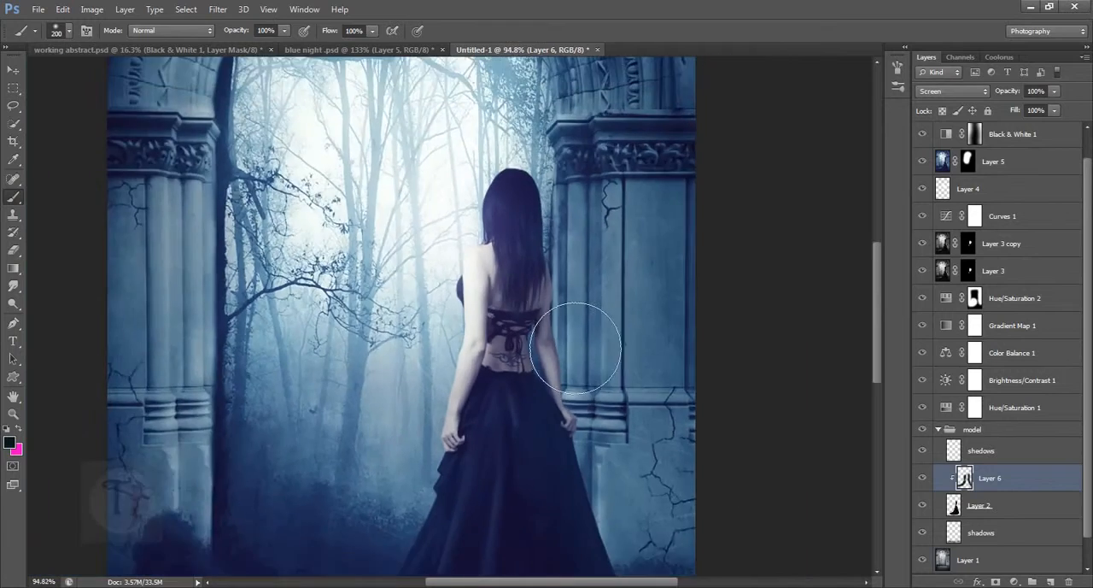
{"action": "scroll", "coordinate": [559, 328], "scroll_direction": "down", "scroll_amount": 1}
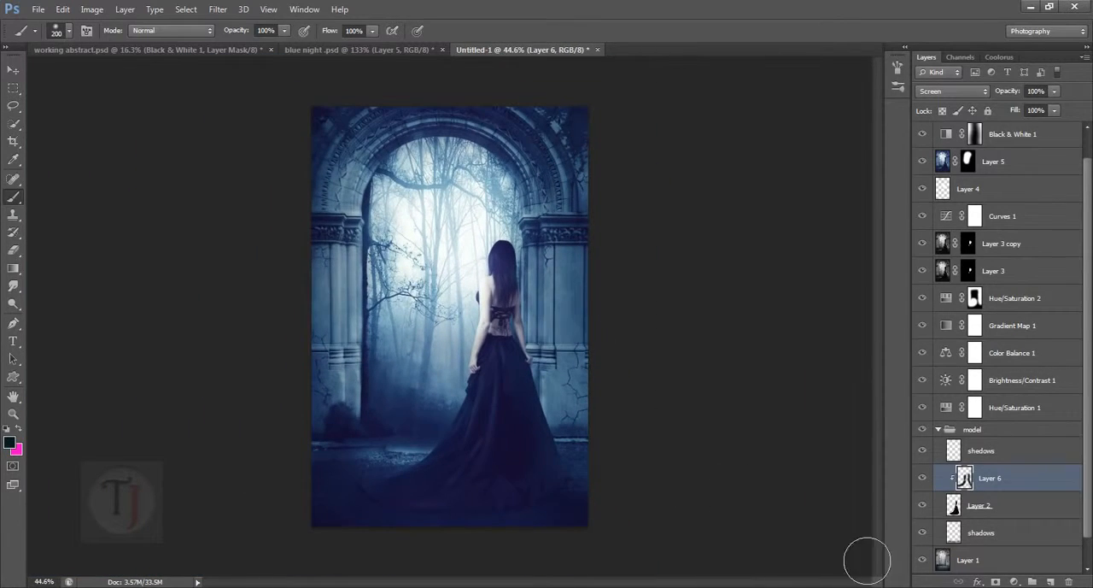
- Inspect the lightened dress up close and in full, and isolate the model on Layer 2 before showing all layers again
{"action": "scroll", "coordinate": [521, 487], "scroll_direction": "up", "scroll_amount": 5}
{"action": "left_click_drag", "start_coordinate": [511, 461], "coordinate": [561, 466]}
{"action": "scroll", "coordinate": [598, 410], "scroll_direction": "down", "scroll_amount": 4}
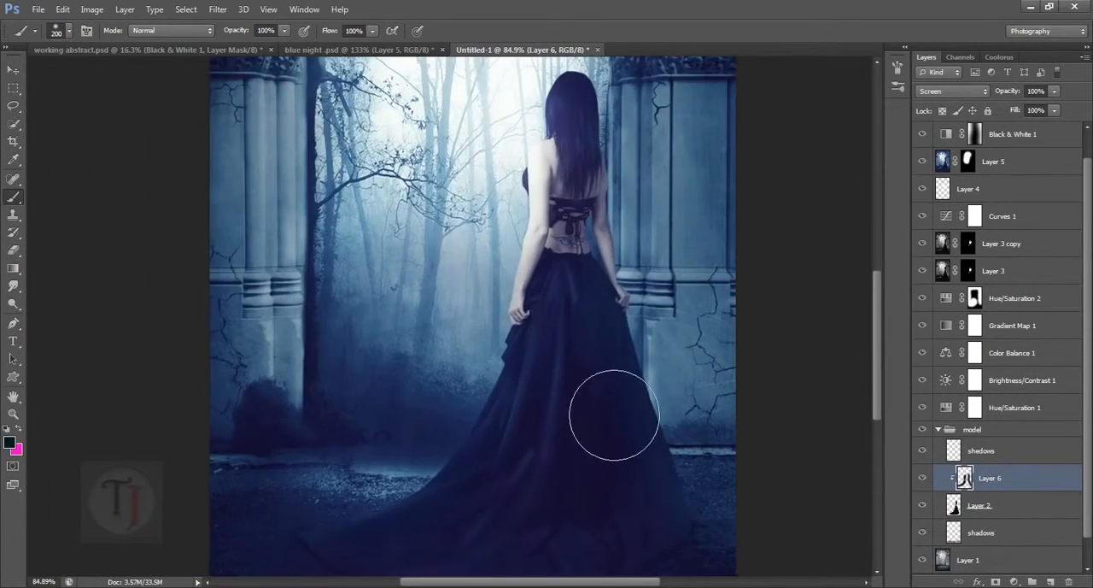
{"action": "scroll", "coordinate": [564, 327], "scroll_direction": "up", "scroll_amount": 2}
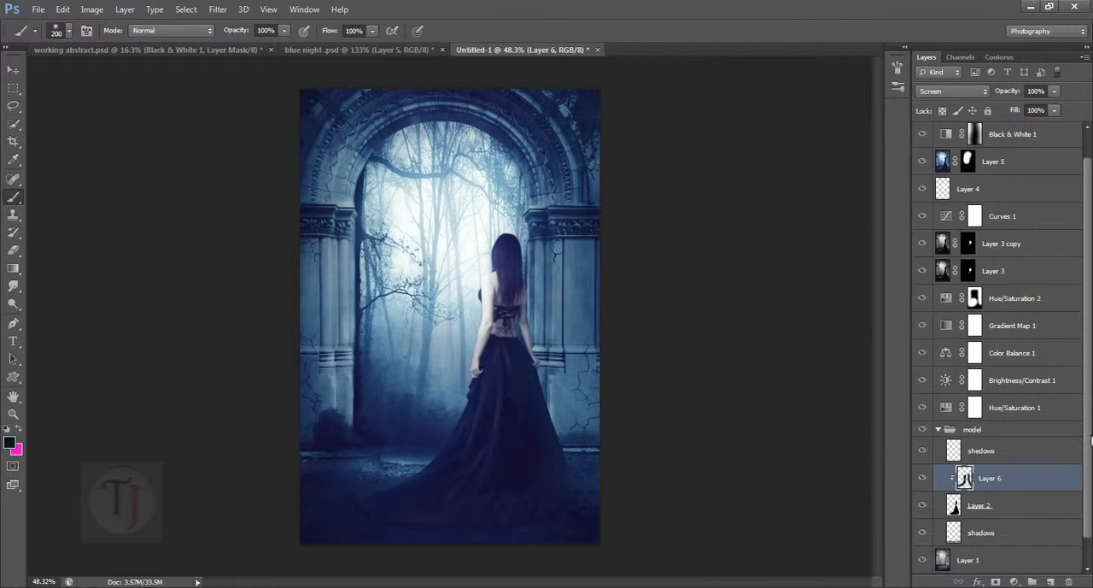
{"action": "scroll", "coordinate": [1007, 522], "scroll_direction": "down", "scroll_amount": 1}
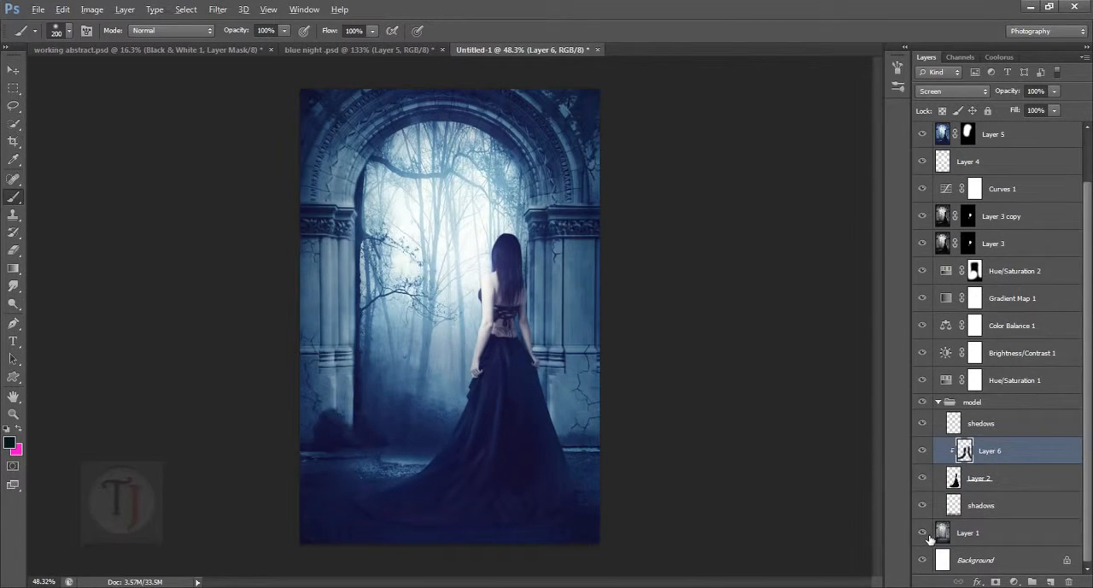
{"action": "left_click", "coordinate": [923, 479], "text": "alt"}
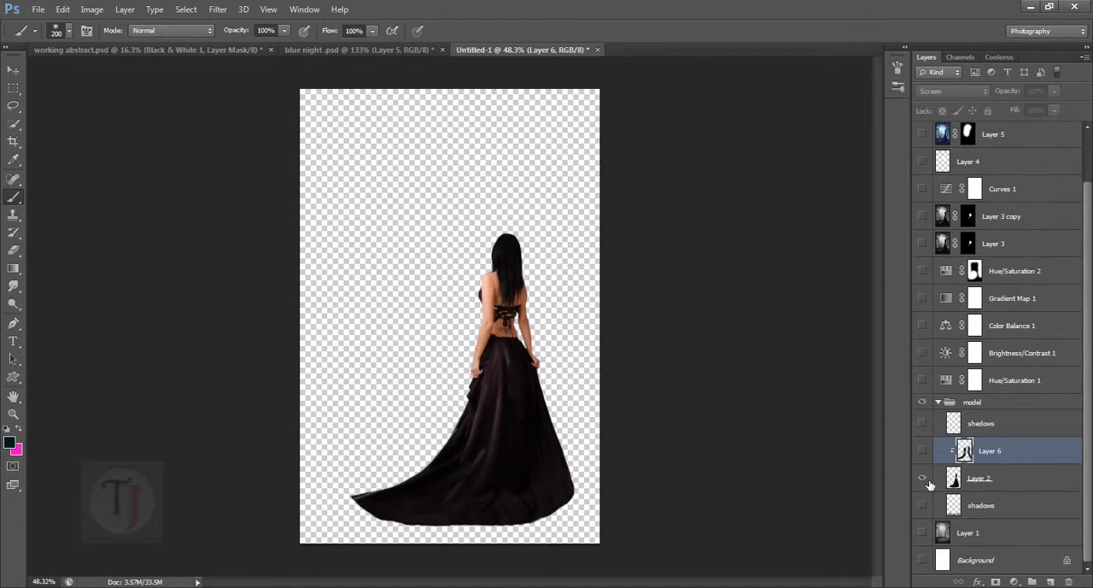
{"action": "left_click", "coordinate": [924, 480], "text": "alt"}
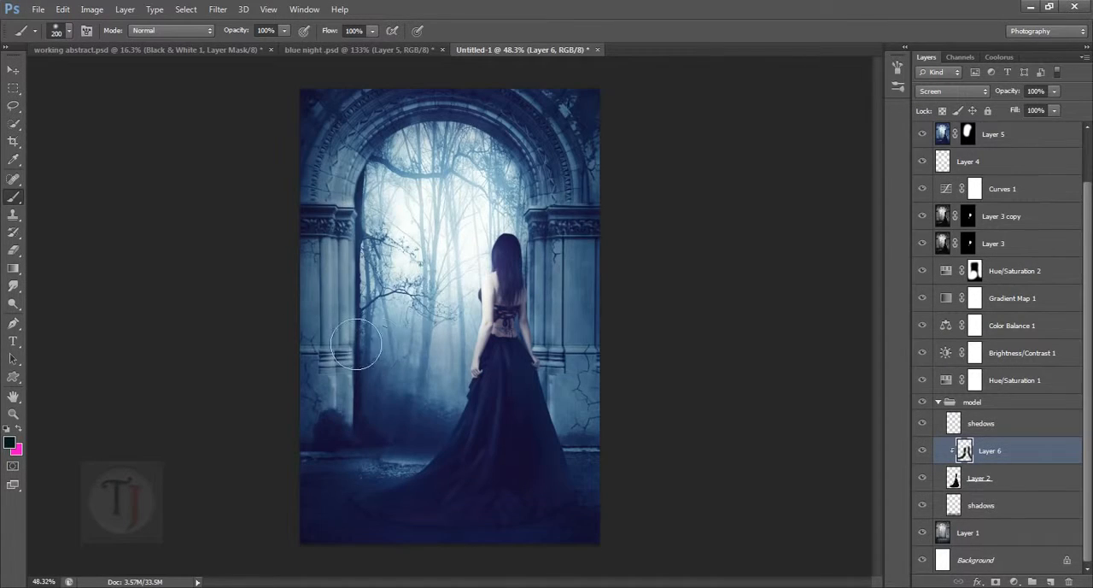
- Switch to blue night .psd and set the blend mode of its clipped Layer 5 to Screen
{"action": "left_click", "coordinate": [404, 51]}
{"action": "scroll", "coordinate": [513, 263], "scroll_direction": "down", "scroll_amount": 5}
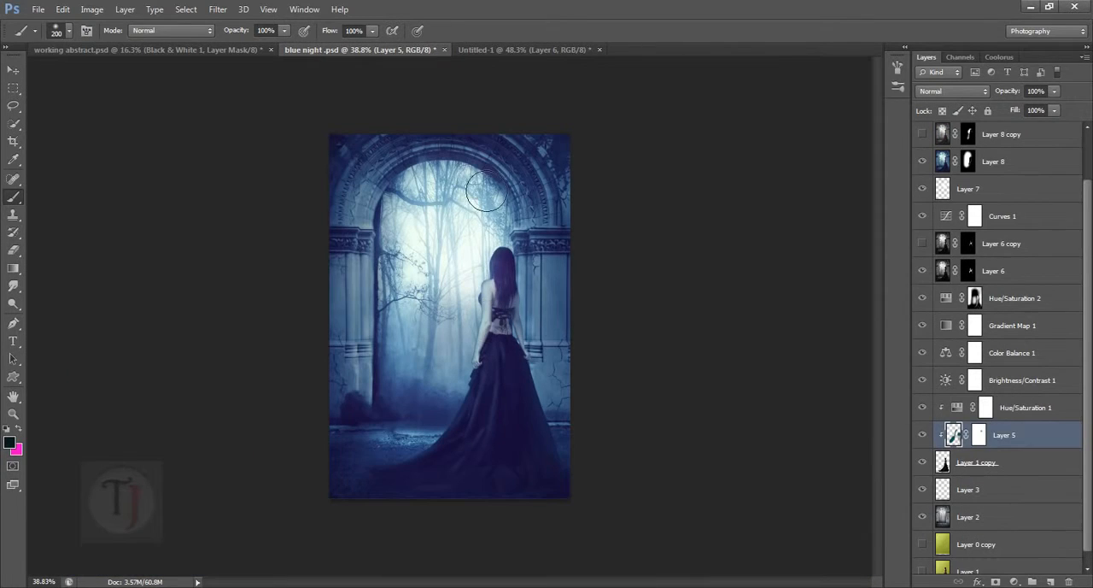
{"action": "left_click", "coordinate": [953, 91]}
{"action": "left_click", "coordinate": [948, 210]}
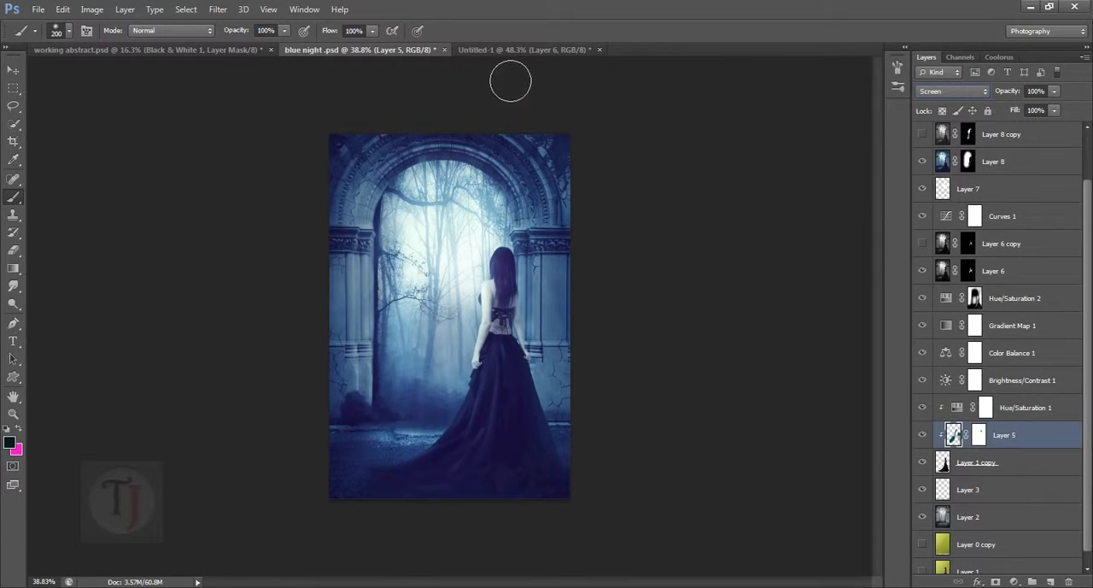
- Compare the model's tint and overall grading in Untitled-1 with blue night .psd, ending in Untitled-1
{"action": "left_click", "coordinate": [497, 50]}
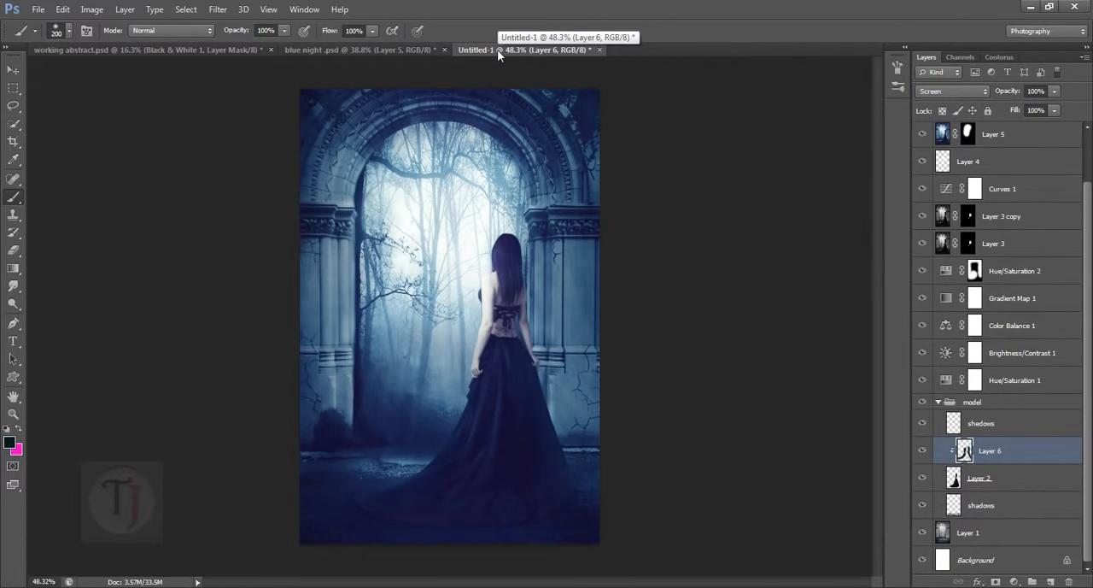
{"action": "left_click", "coordinate": [374, 50]}
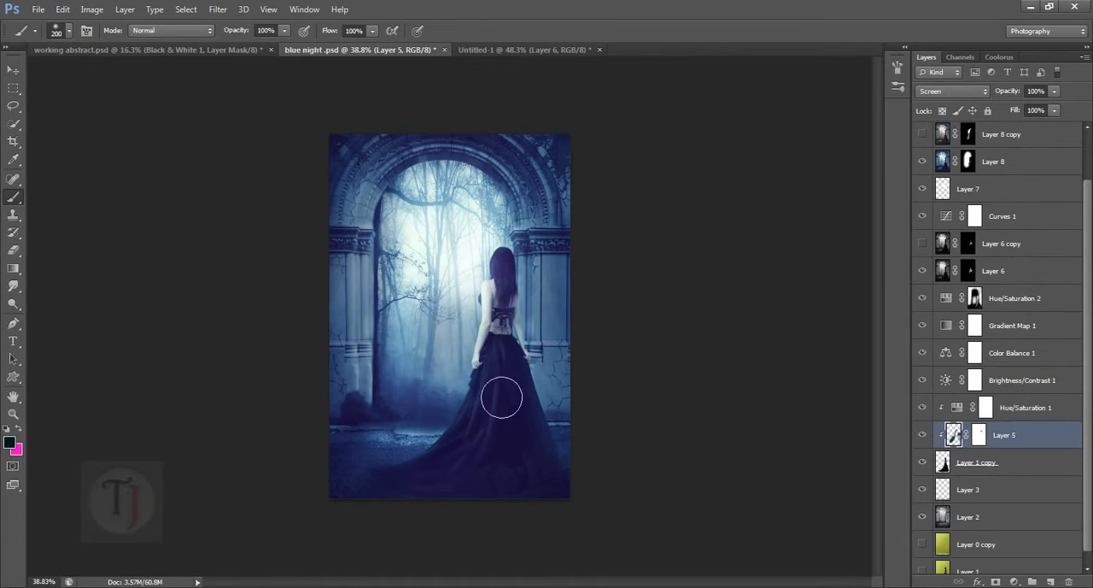
{"action": "scroll", "coordinate": [472, 399], "scroll_direction": "up", "scroll_amount": 5}
{"action": "scroll", "coordinate": [475, 363], "scroll_direction": "down", "scroll_amount": 3}
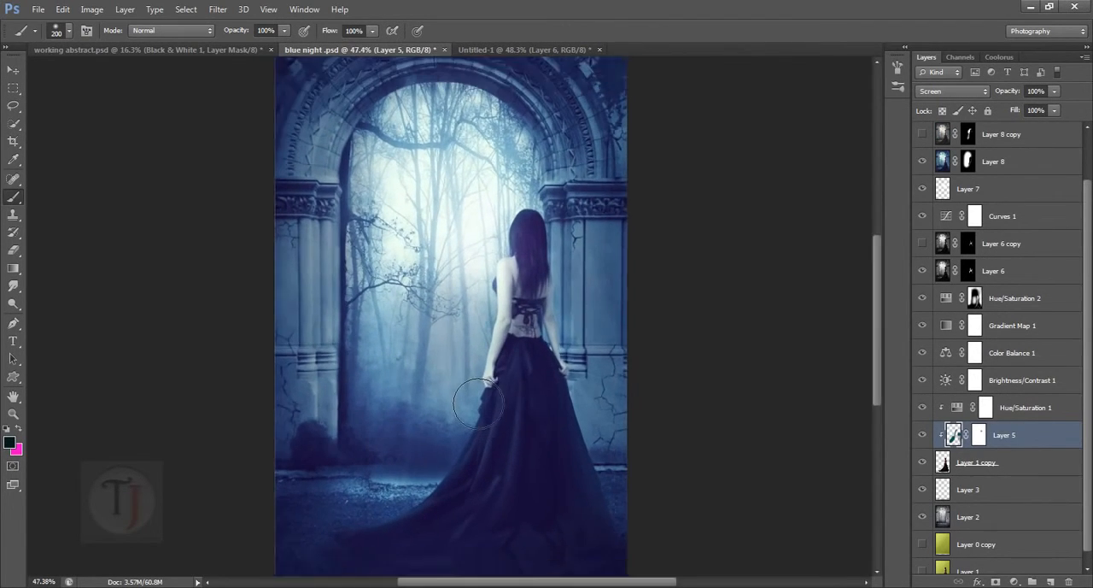
{"action": "left_click", "coordinate": [500, 51]}
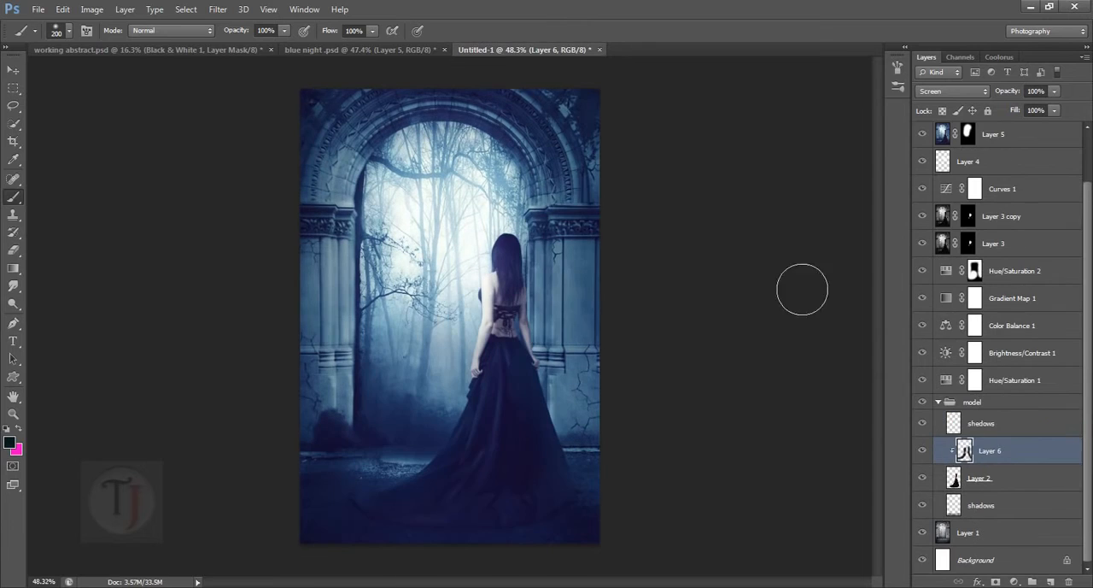
{"action": "scroll", "coordinate": [940, 195], "scroll_direction": "up", "scroll_amount": 2}
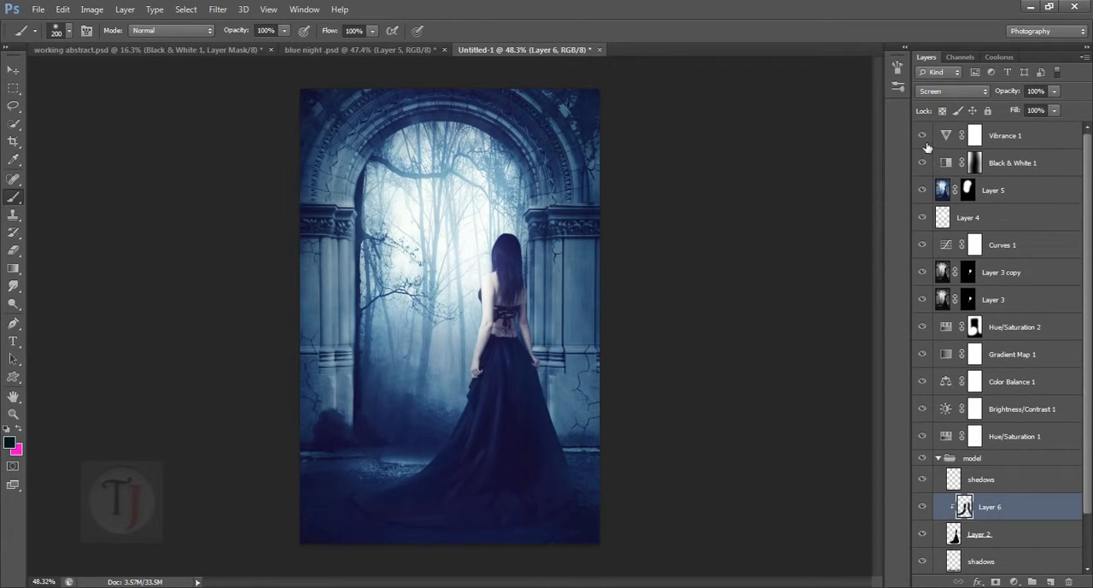